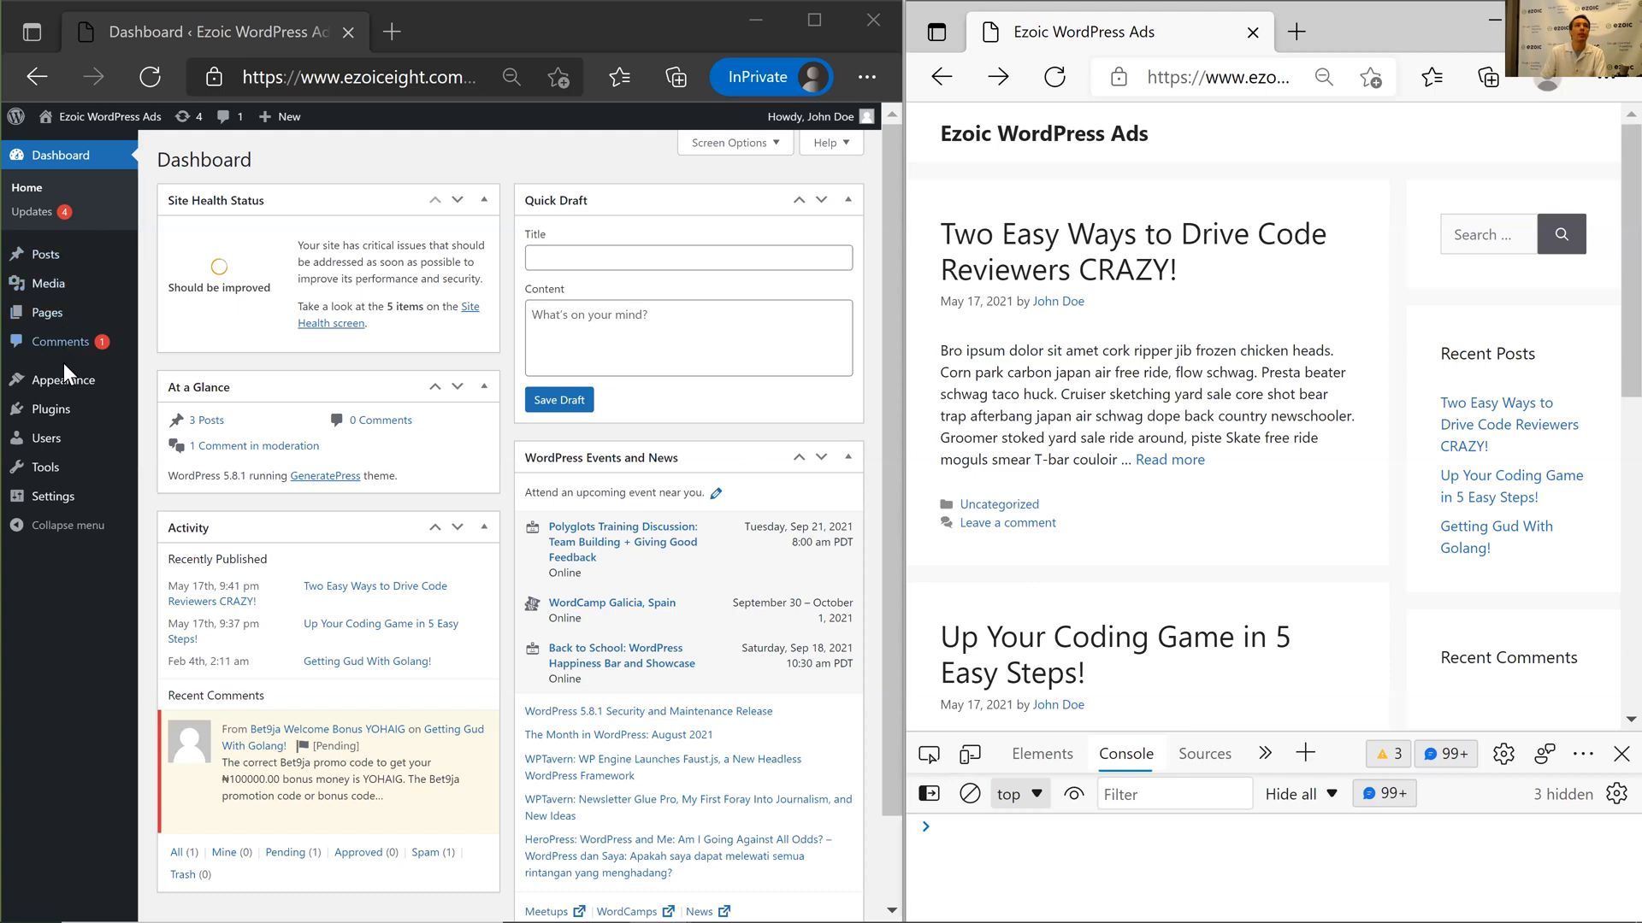
Search the plugin directory for "ezoic", then install and activate the Ezoic plugin.
{"action": "left_click", "coordinate": [58, 409]}
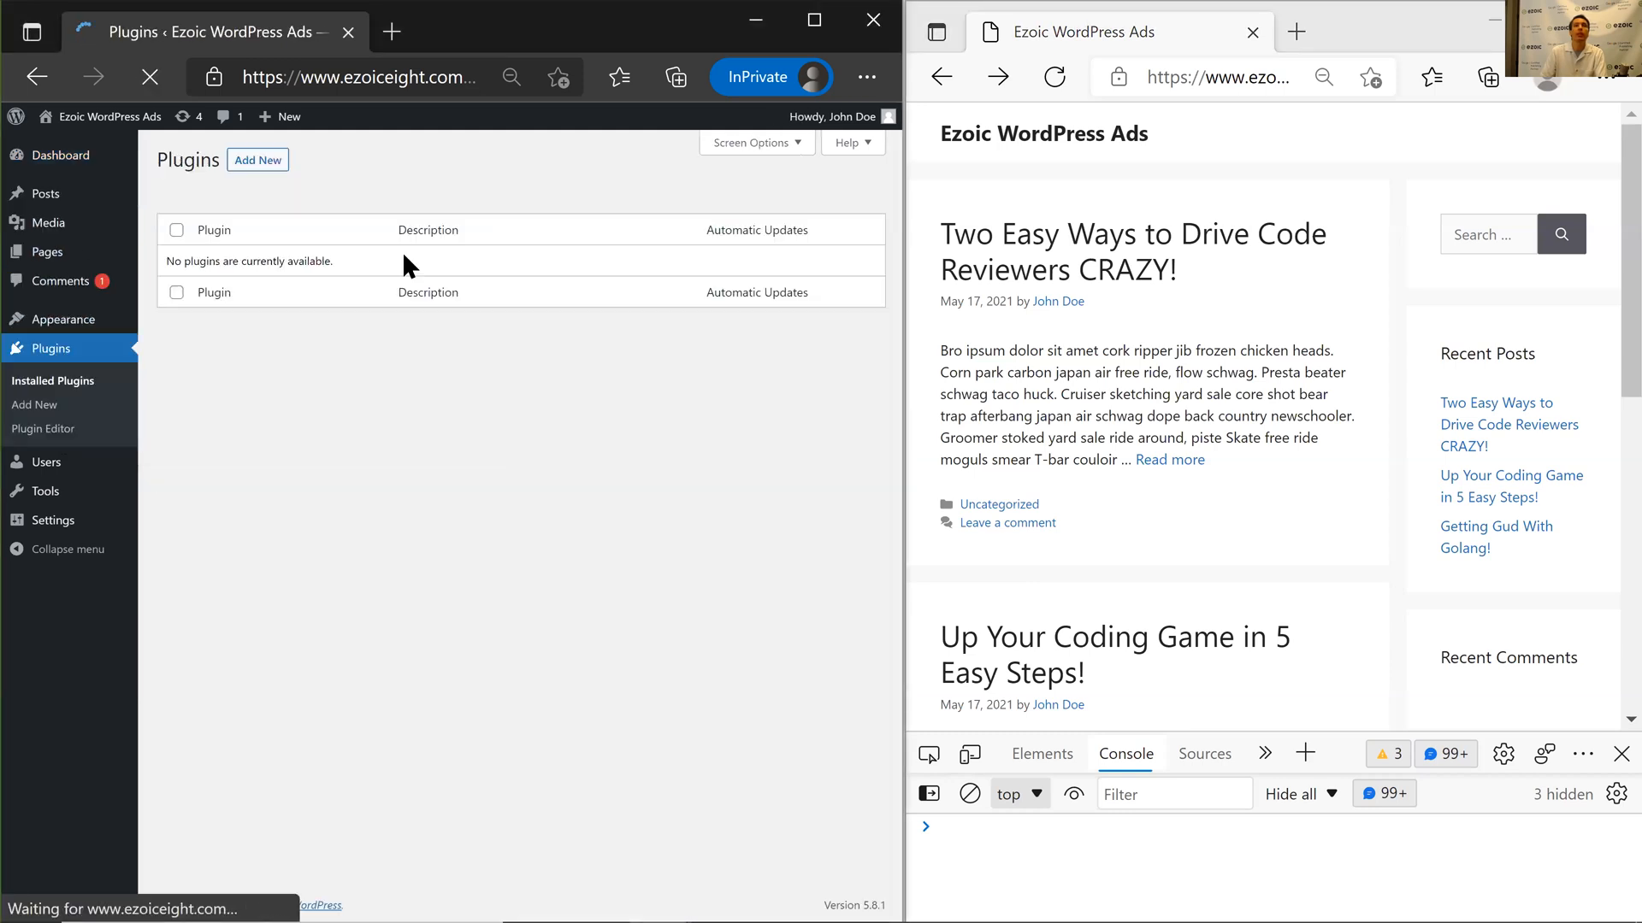
{"action": "left_click", "coordinate": [246, 164]}
{"action": "left_click", "coordinate": [775, 209]}
{"action": "type", "text": "ezoic"}
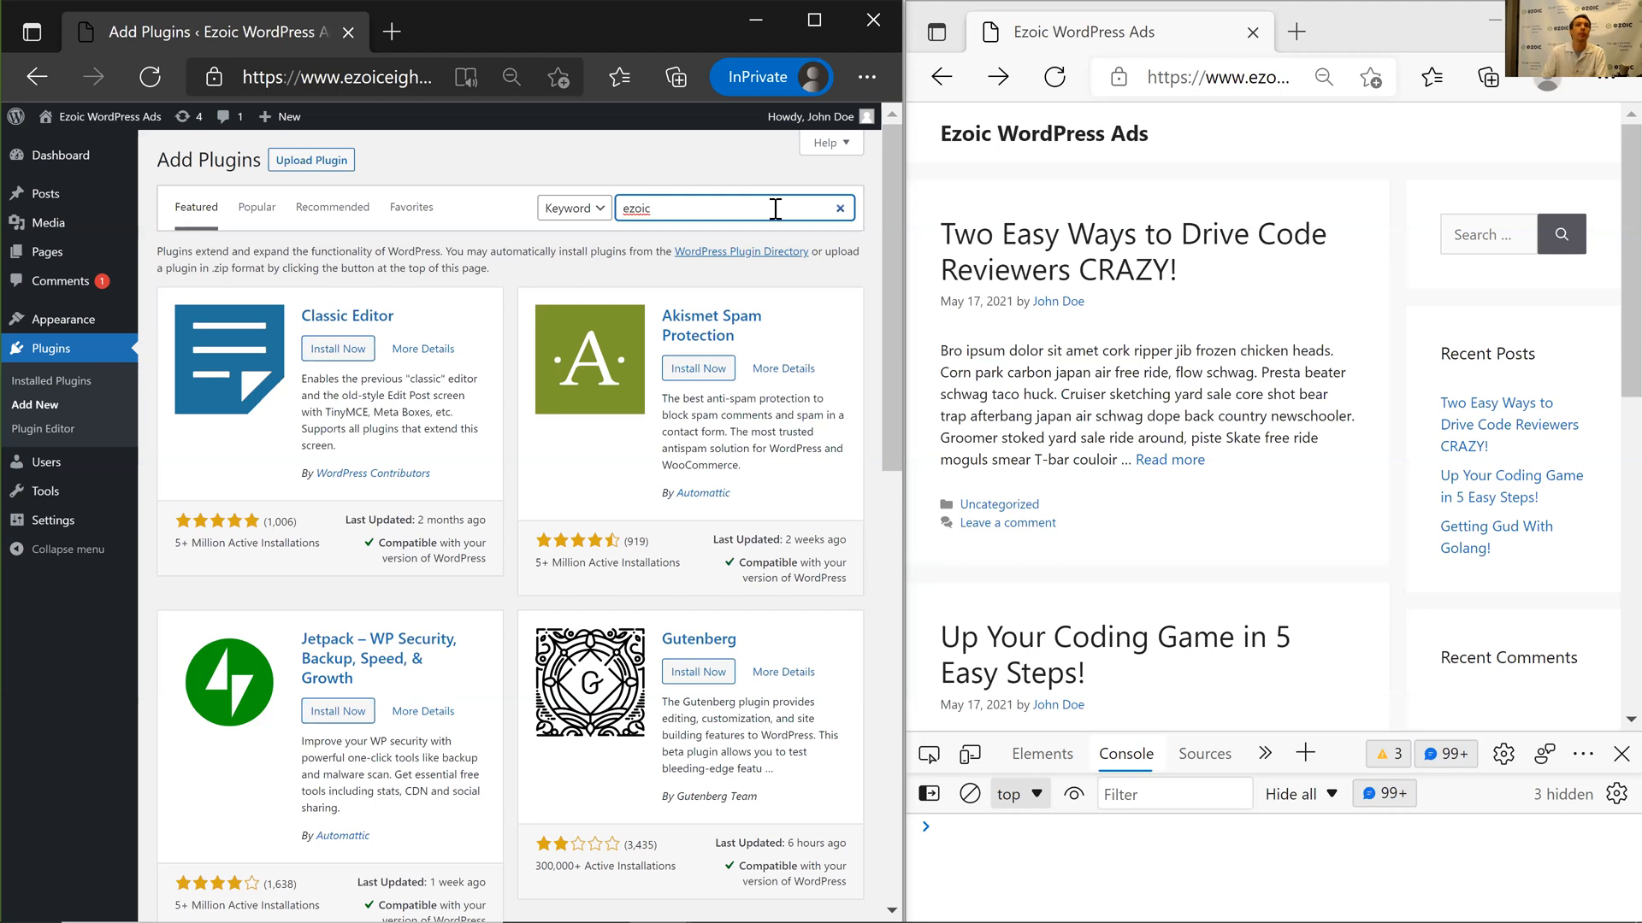
{"action": "left_click", "coordinate": [347, 334]}
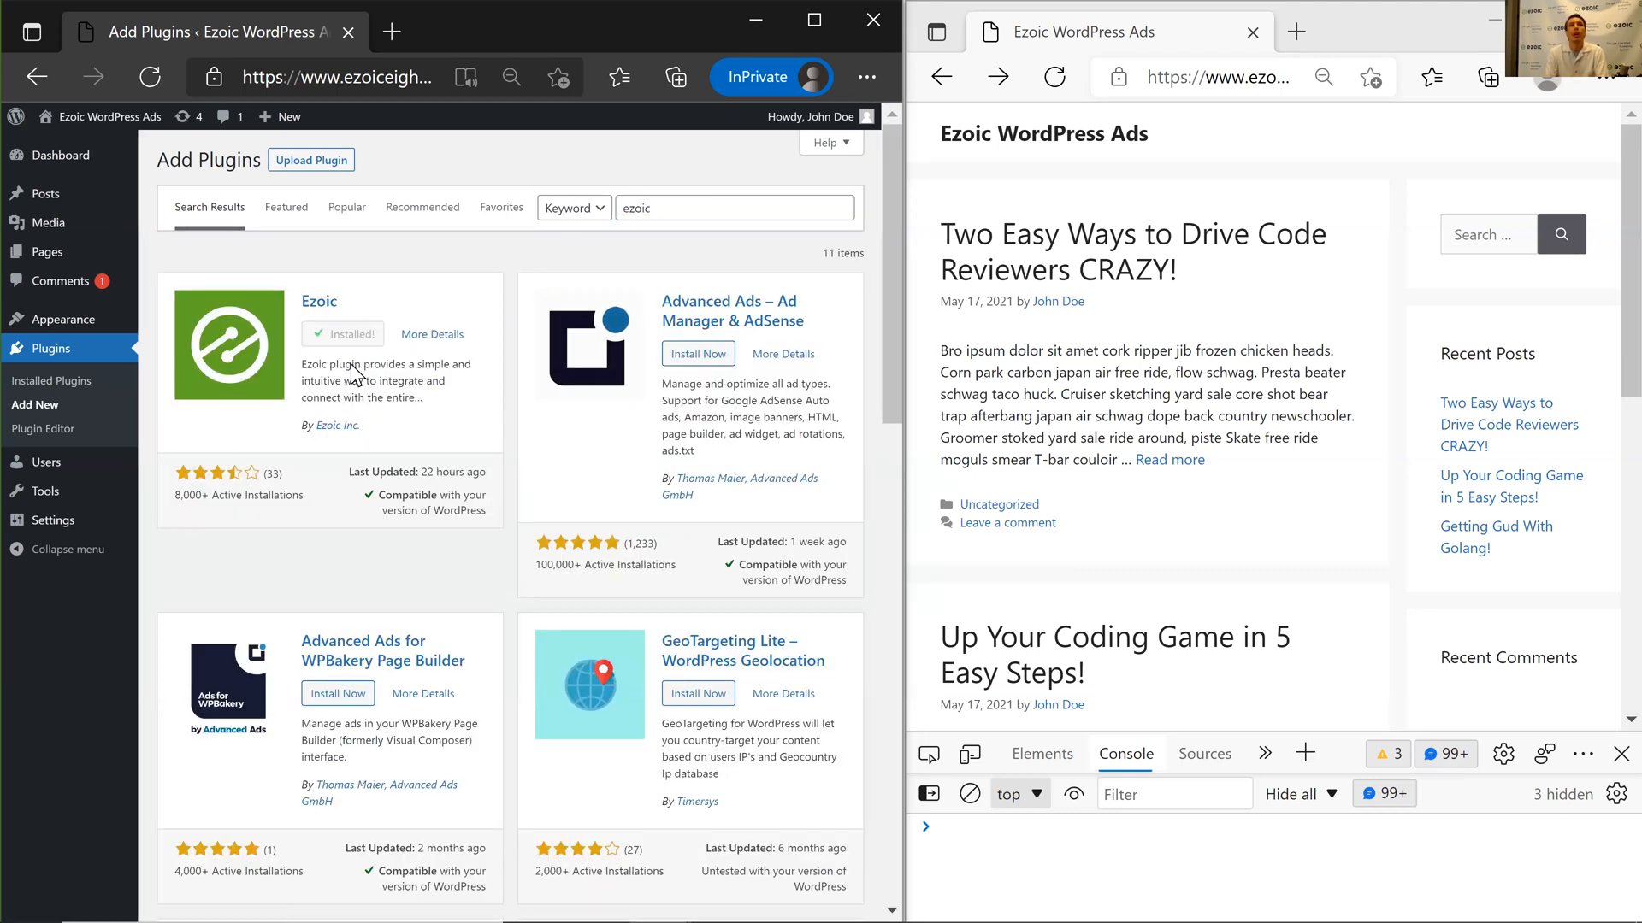
{"action": "left_click", "coordinate": [332, 342]}
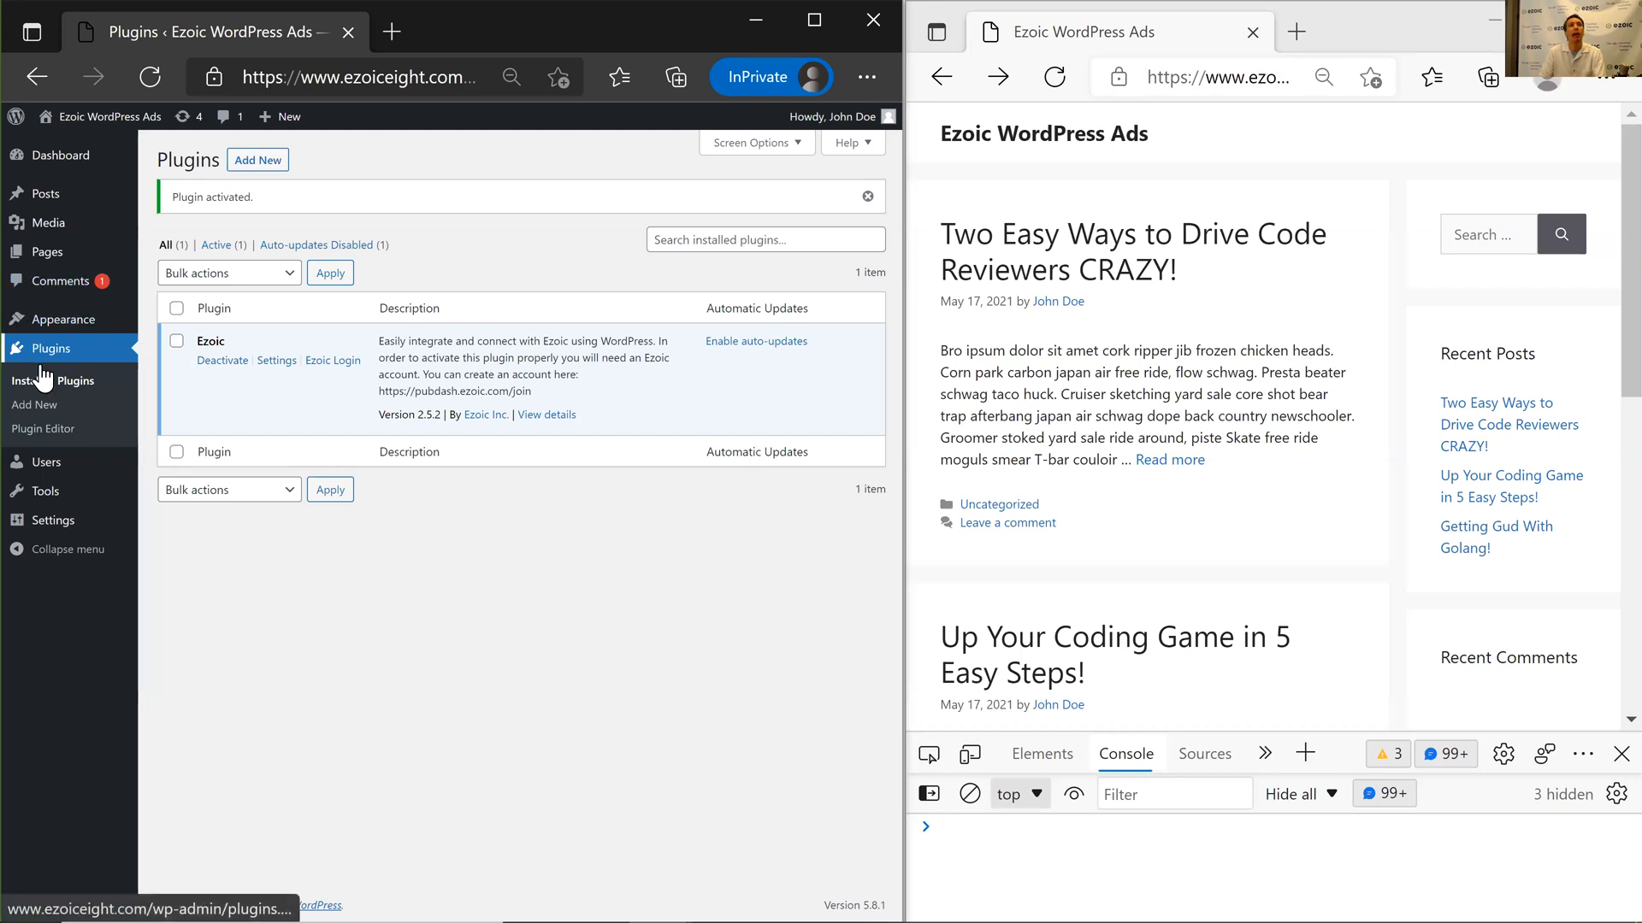
Open the Ezoic plugin's ad settings and proceed past the introduction to the post placeholder list.
{"action": "mouse_move", "coordinate": [51, 519]}
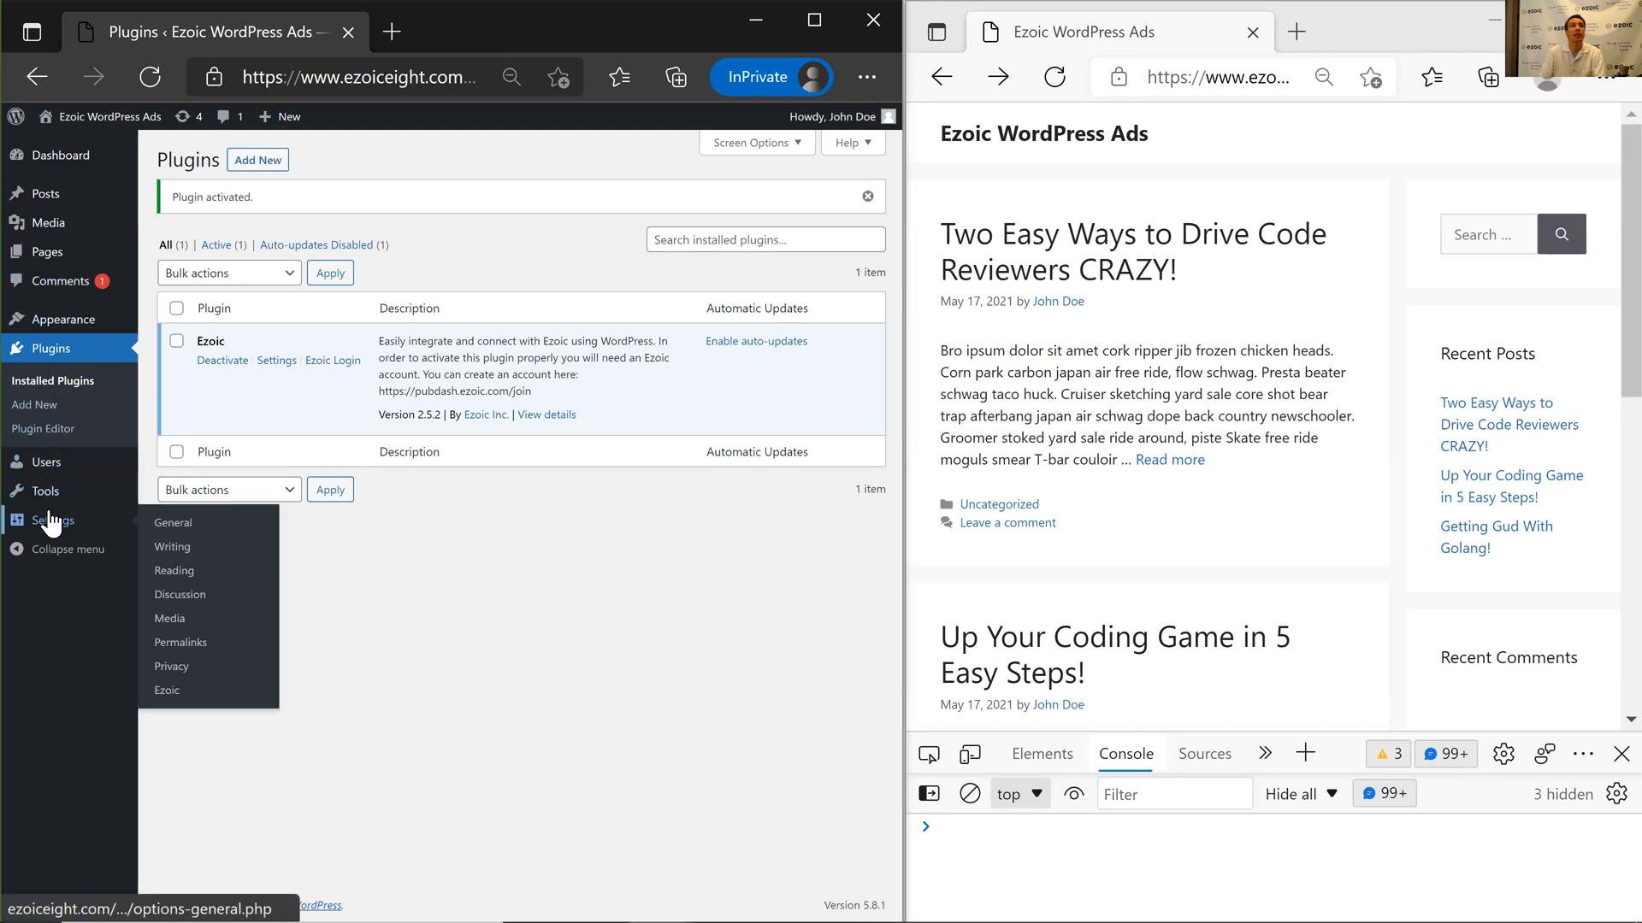
{"action": "left_click", "coordinate": [169, 692]}
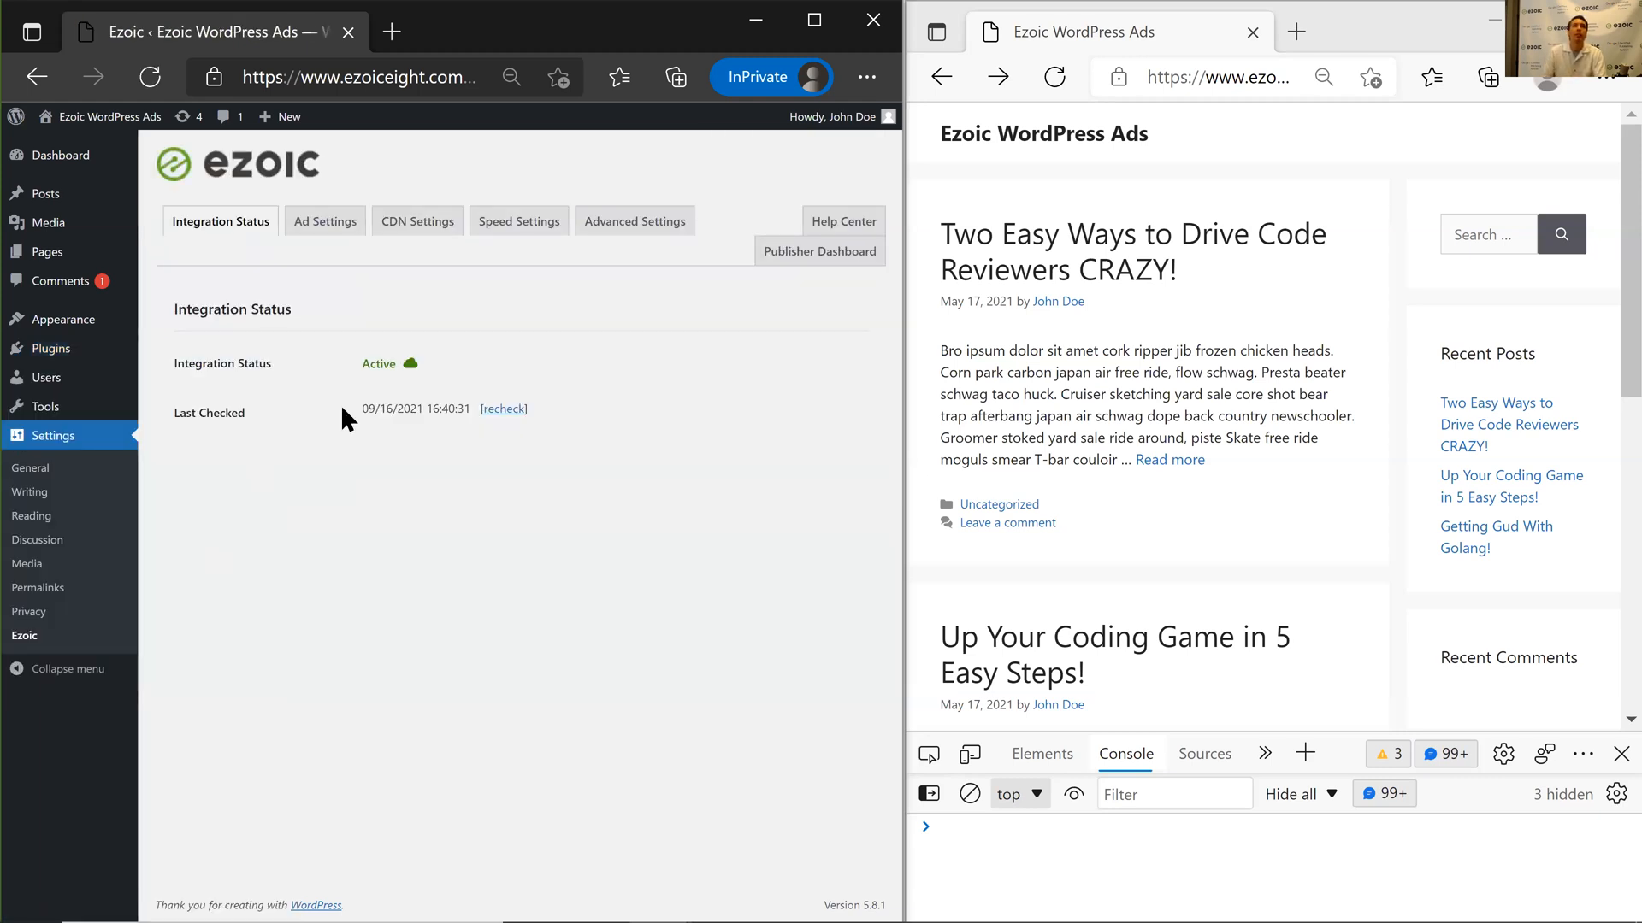
{"action": "left_click", "coordinate": [334, 241]}
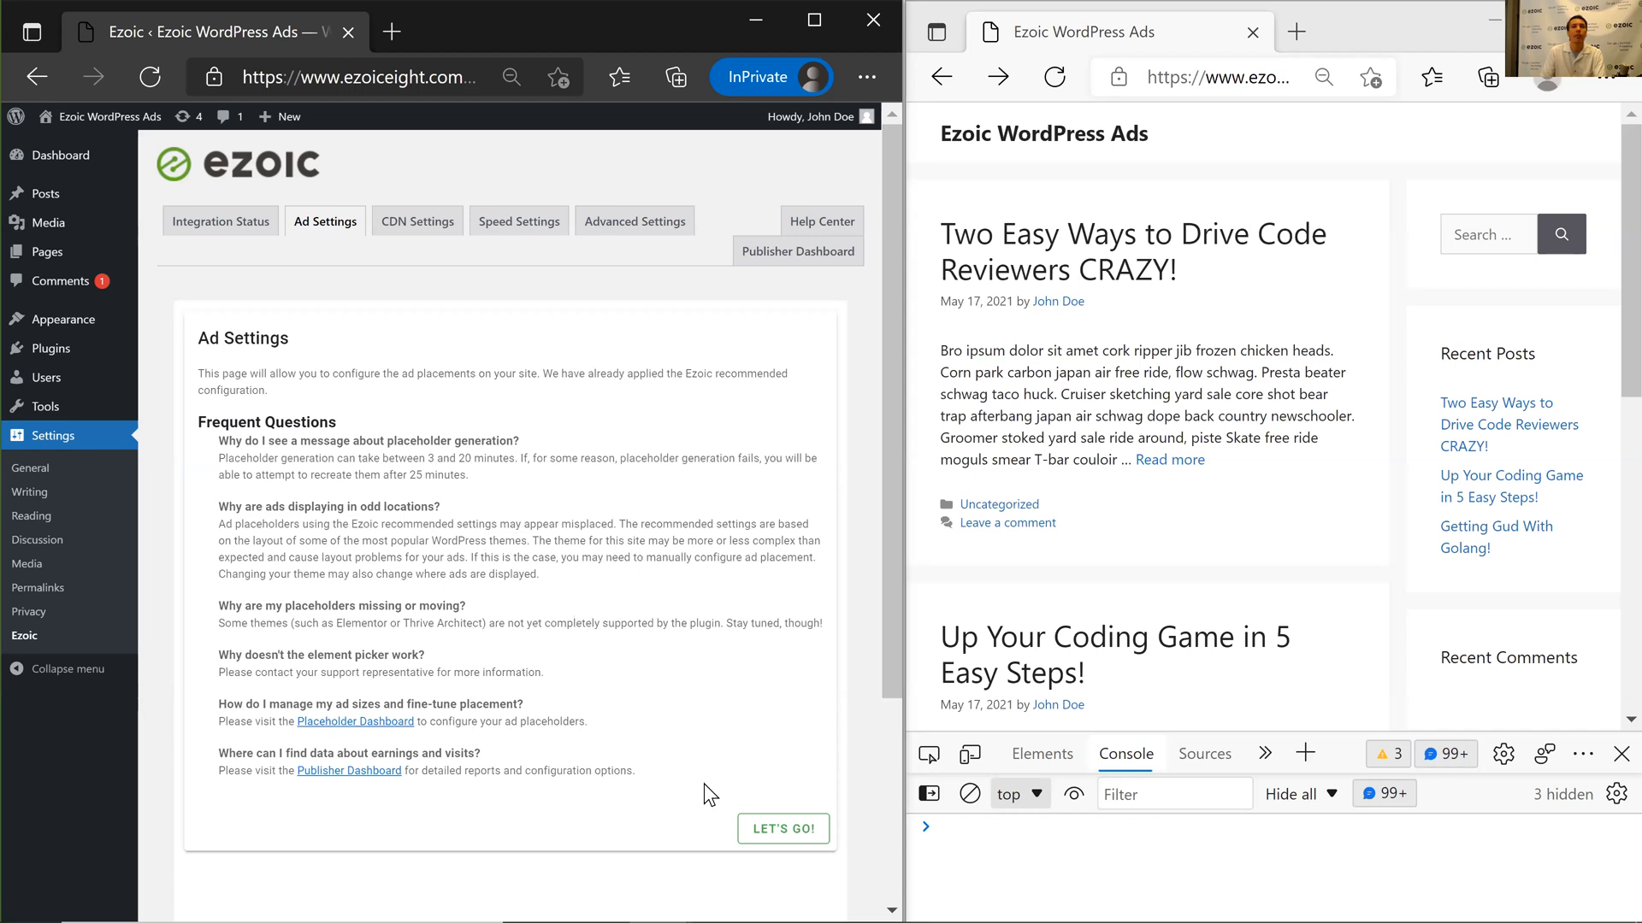
{"action": "left_click", "coordinate": [774, 831]}
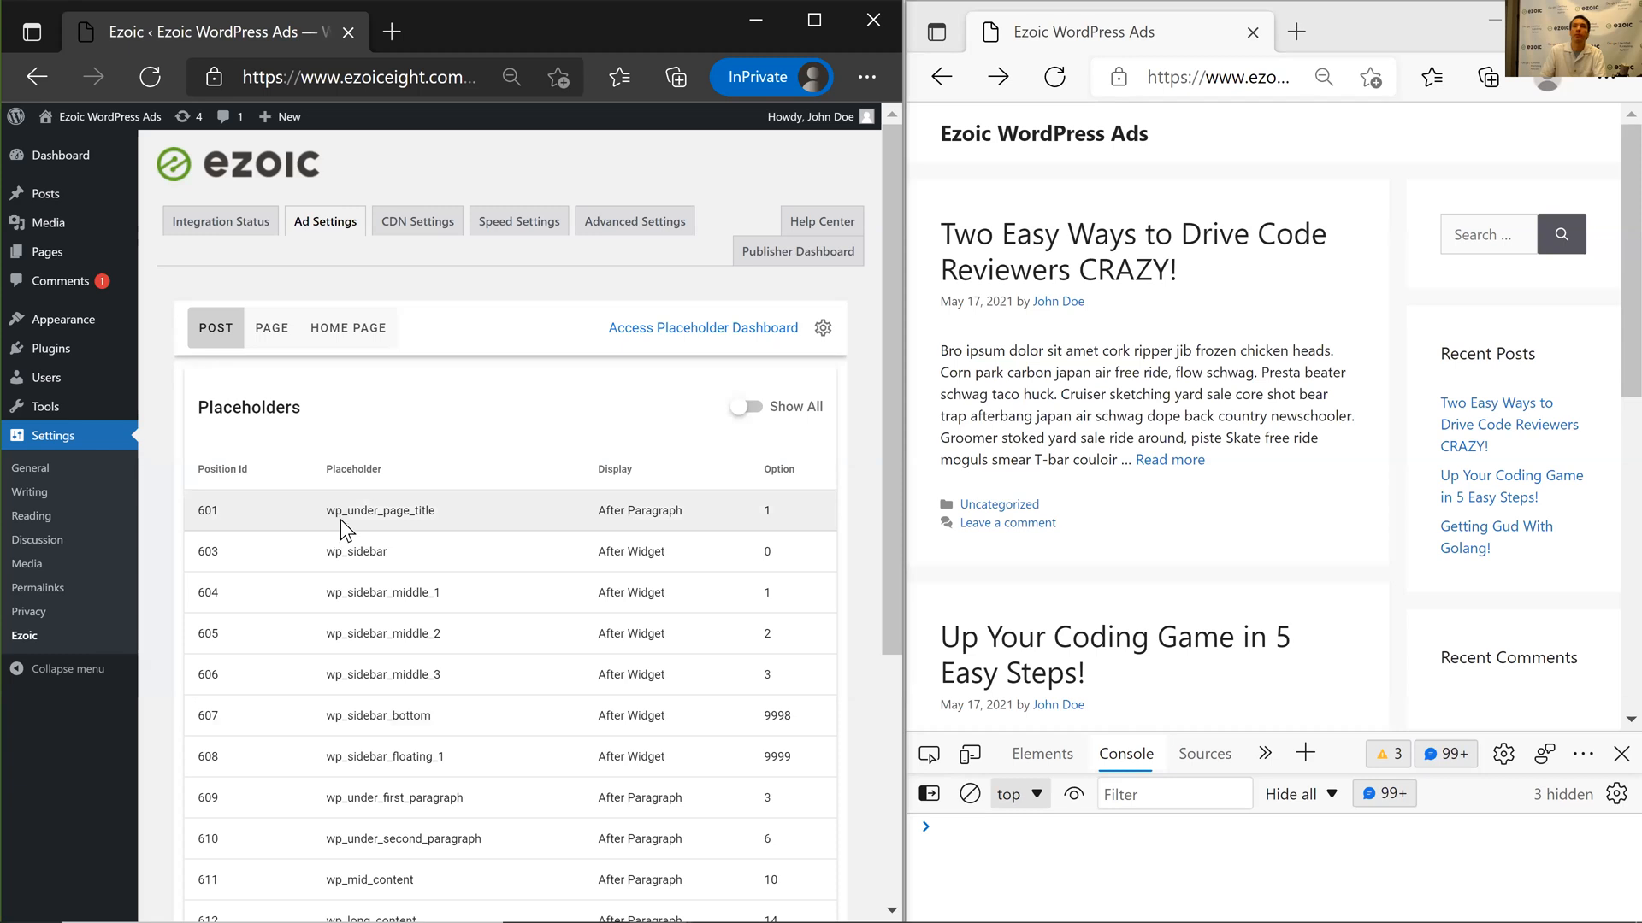
Examine the post placeholders over several pages of the list and return to its first page.
{"action": "scroll", "coordinate": [421, 603], "scroll_direction": "down", "scroll_amount": 4}
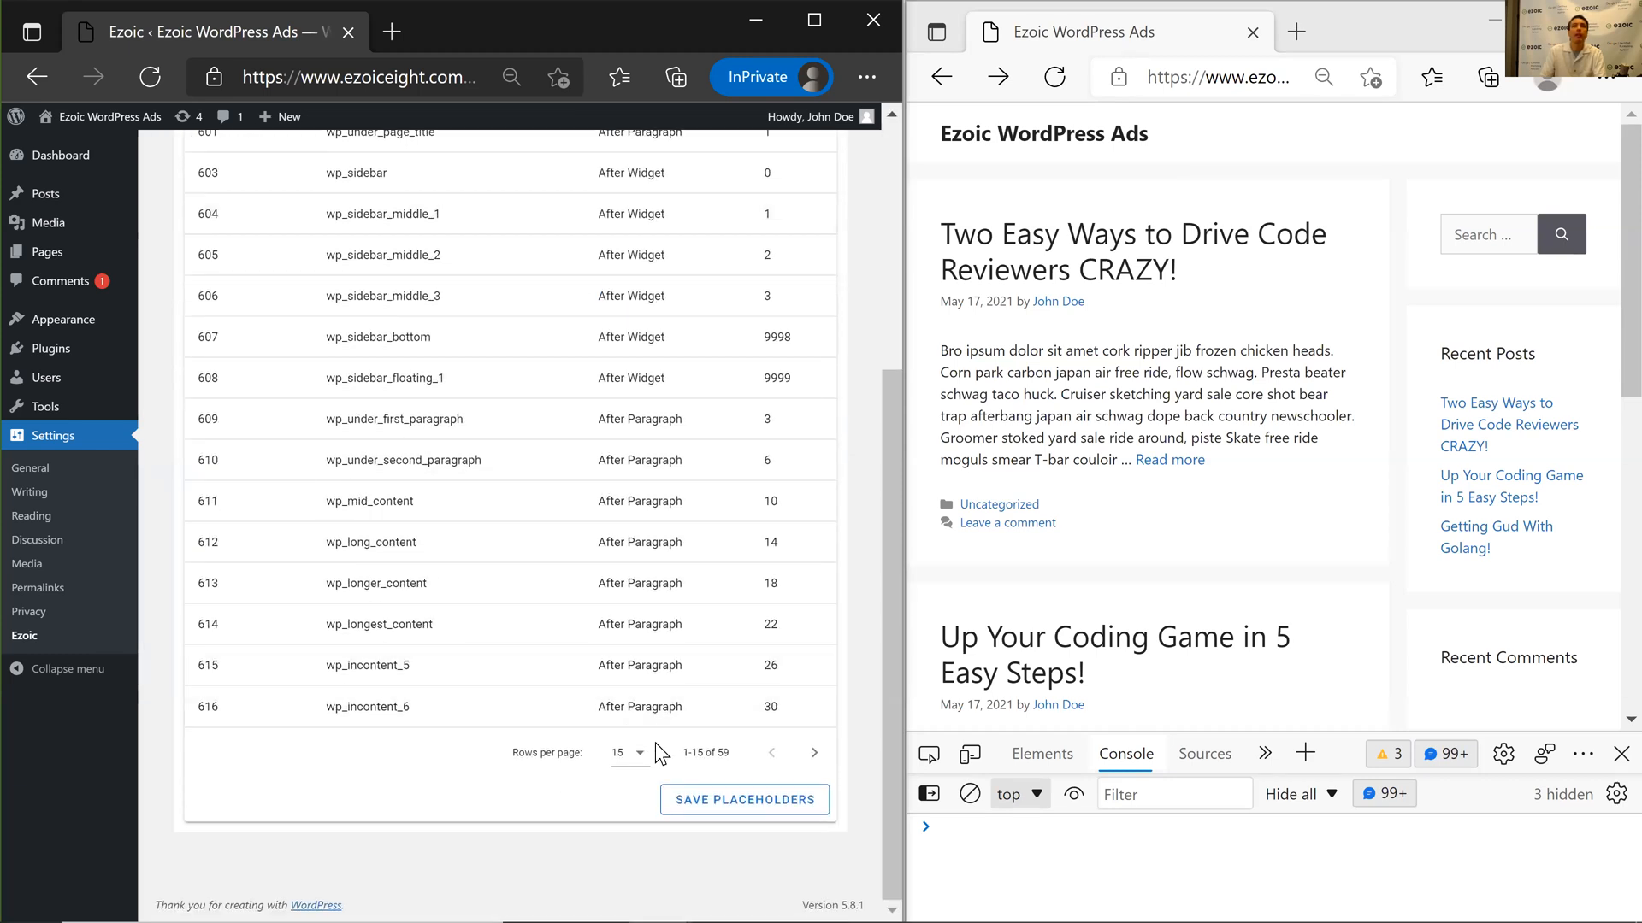
{"action": "left_click", "coordinate": [806, 760]}
{"action": "left_click", "coordinate": [807, 761]}
{"action": "left_click", "coordinate": [771, 753]}
{"action": "left_click", "coordinate": [769, 752]}
{"action": "scroll", "coordinate": [725, 566], "scroll_direction": "up", "scroll_amount": 5}
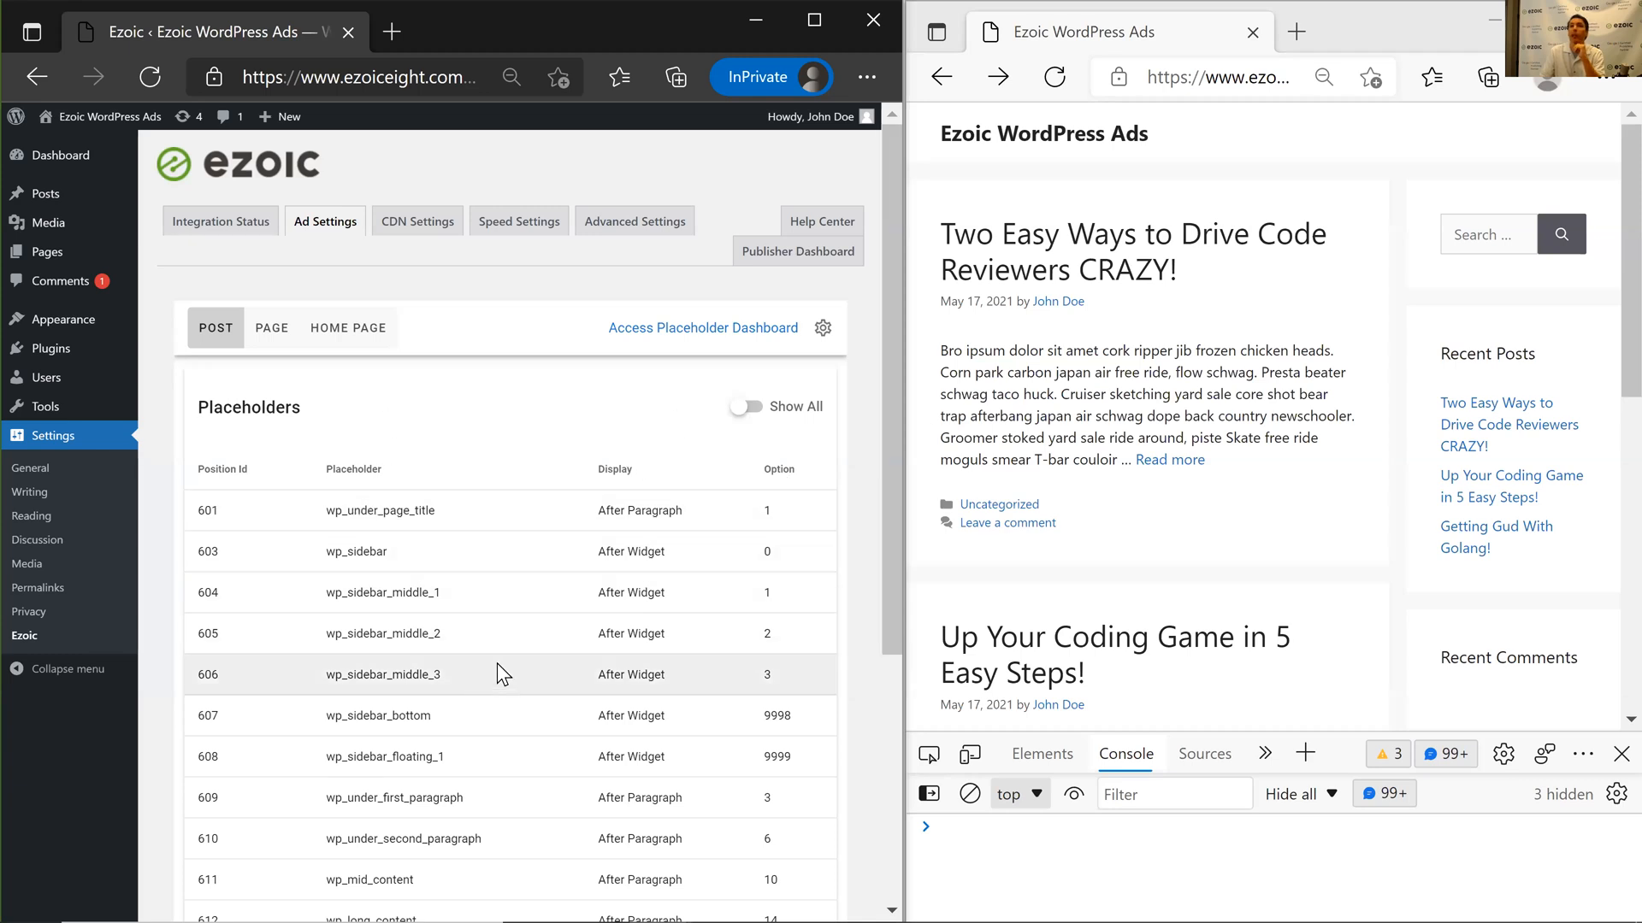
Open the post "Two Easy Ways to Drive Code Reviewers CRAZY!" on the live site and look through its content.
{"action": "left_click", "coordinate": [1010, 270]}
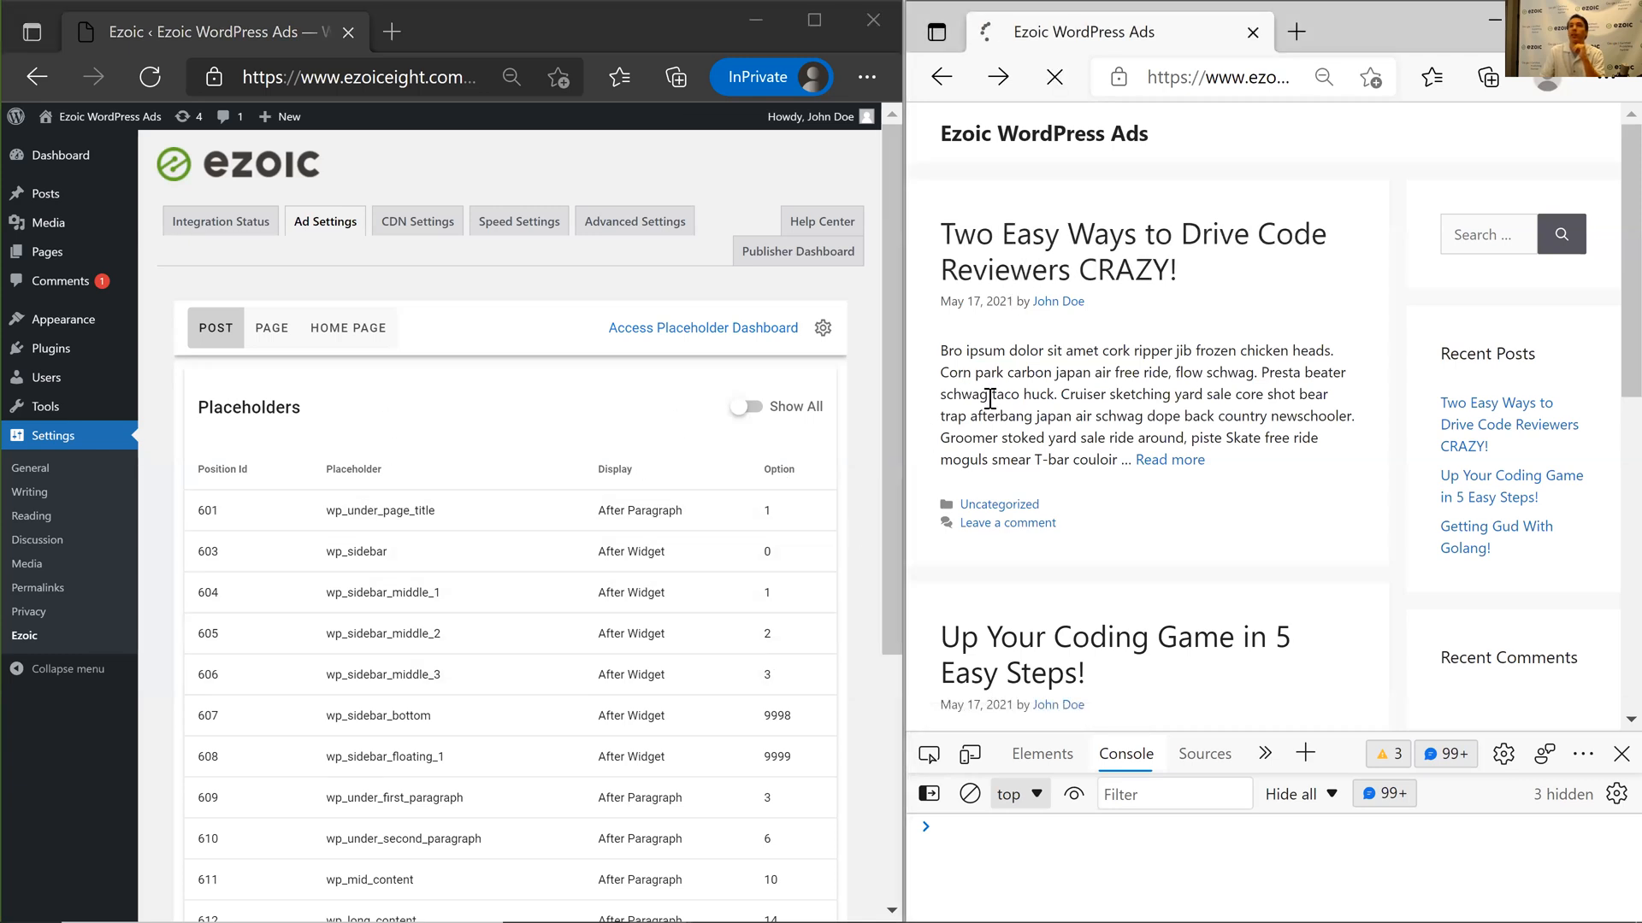
{"action": "left_click", "coordinate": [1100, 884]}
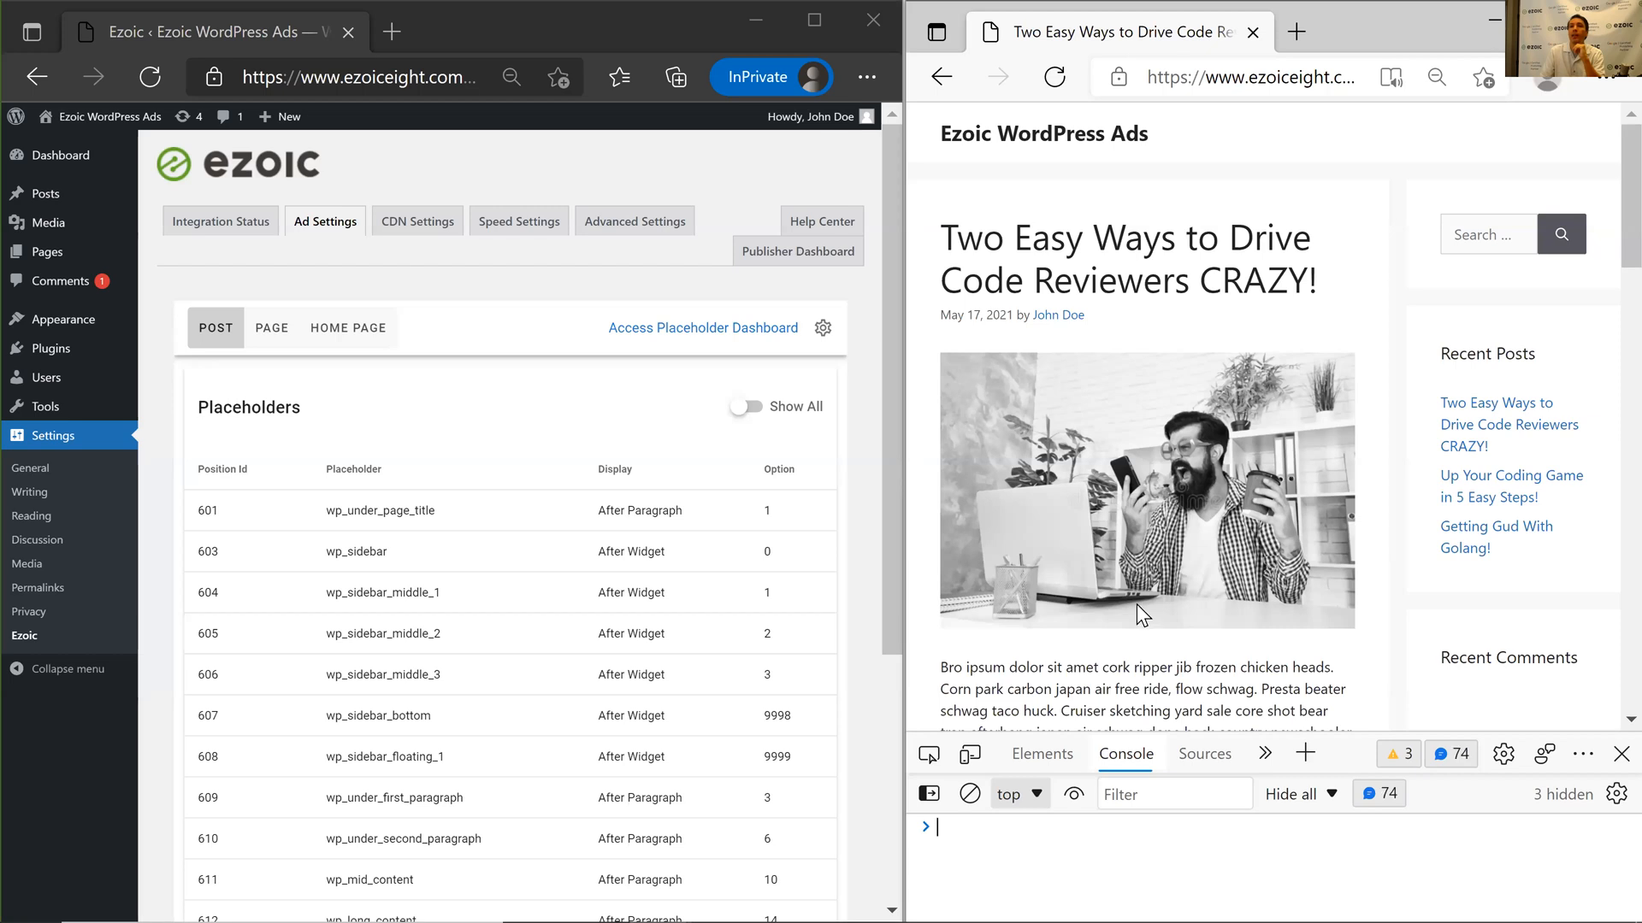
{"action": "scroll", "coordinate": [1136, 603], "scroll_direction": "down", "scroll_amount": 12}
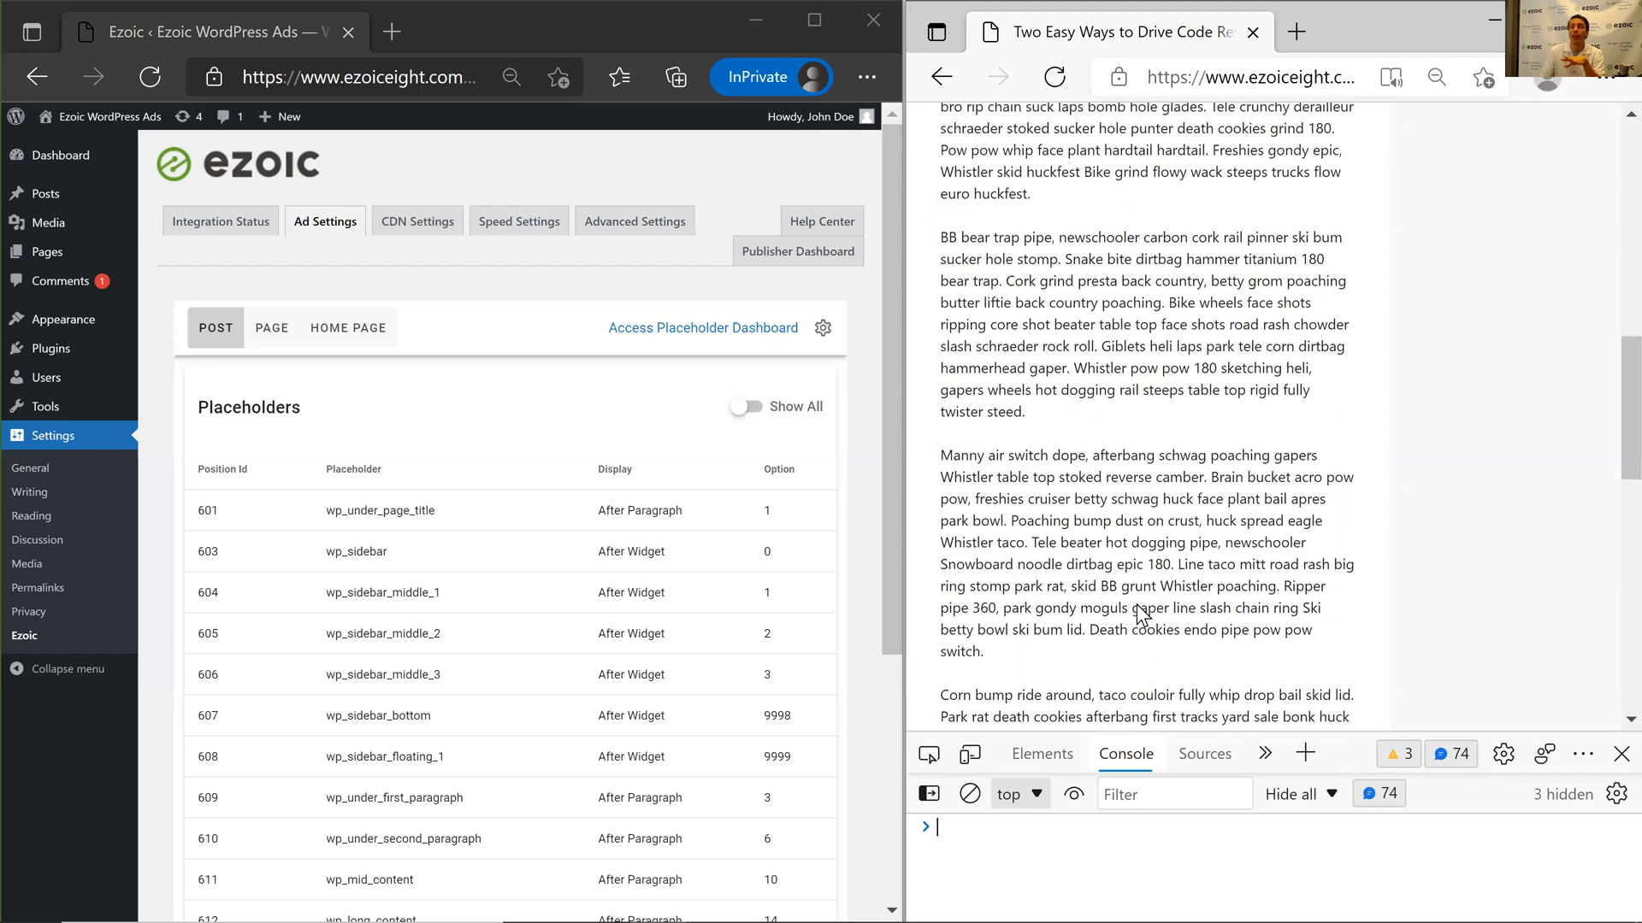
{"action": "scroll", "coordinate": [1142, 614], "scroll_direction": "up", "scroll_amount": 5}
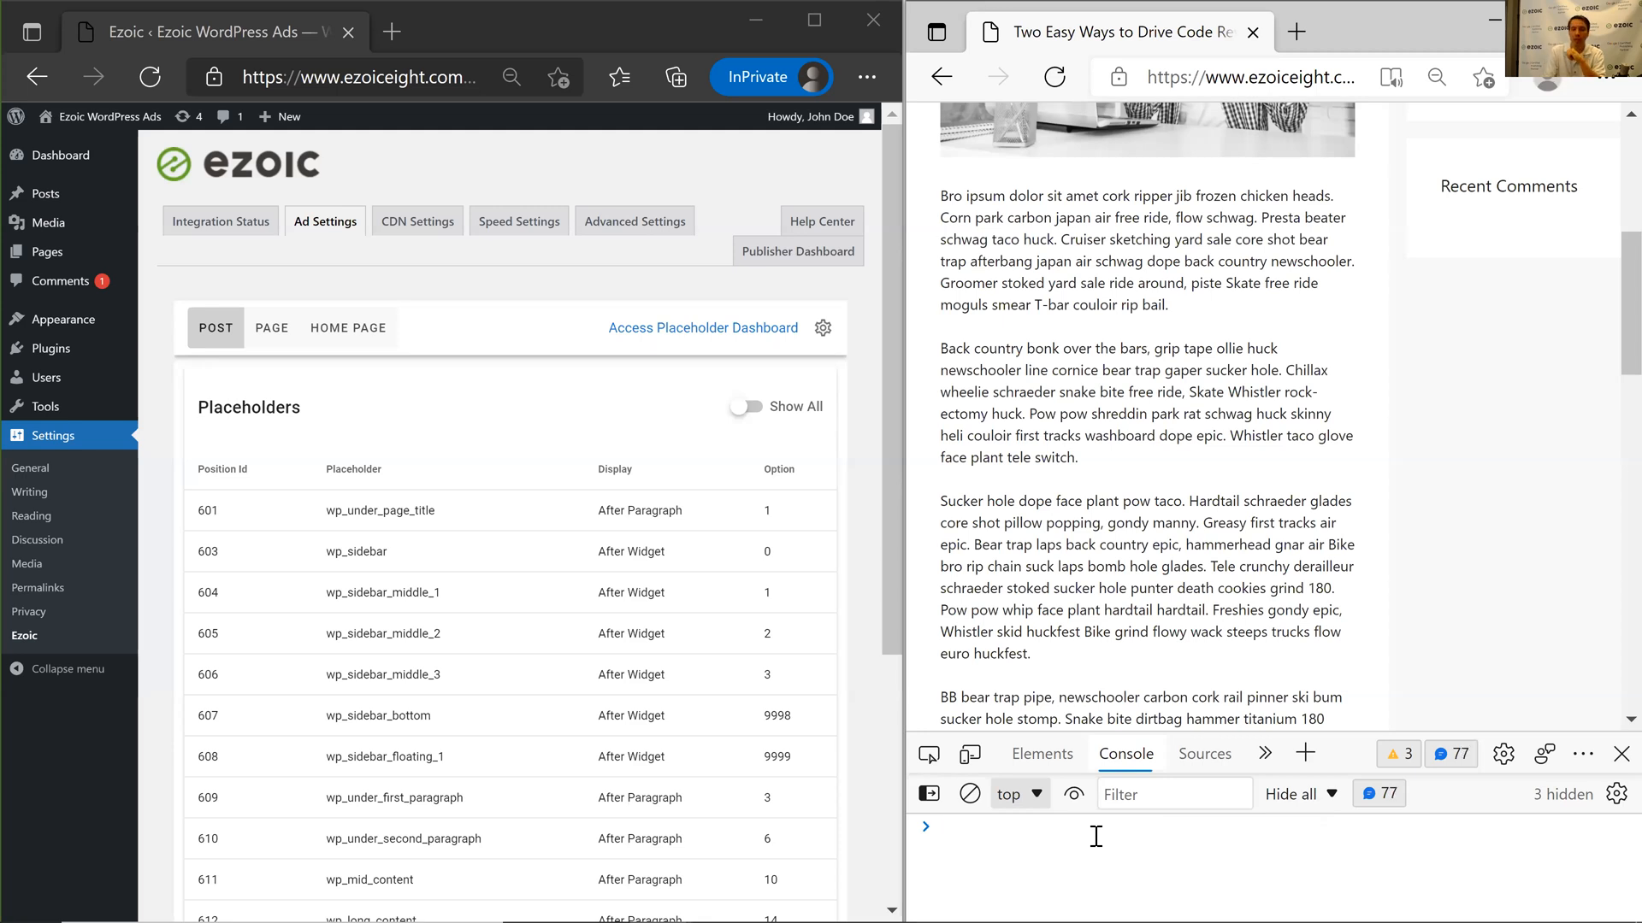
Run a console script giving elements with ids starting "ezoic-pub-" 200px height, 400px width, #ff0000 background, block display, #fff color and their id as text.
{"action": "type", "text": "document.querySelectorAll(\"*[id^='ezoic-pub-']\").forEach(e => { e.style.height='200px'; e.style.width='400px'; e.style.background='#ff0000'; e.style.display='block'; e.style.color='#fff'; e.innerText=e.id; })"}
{"action": "key", "text": "Return"}
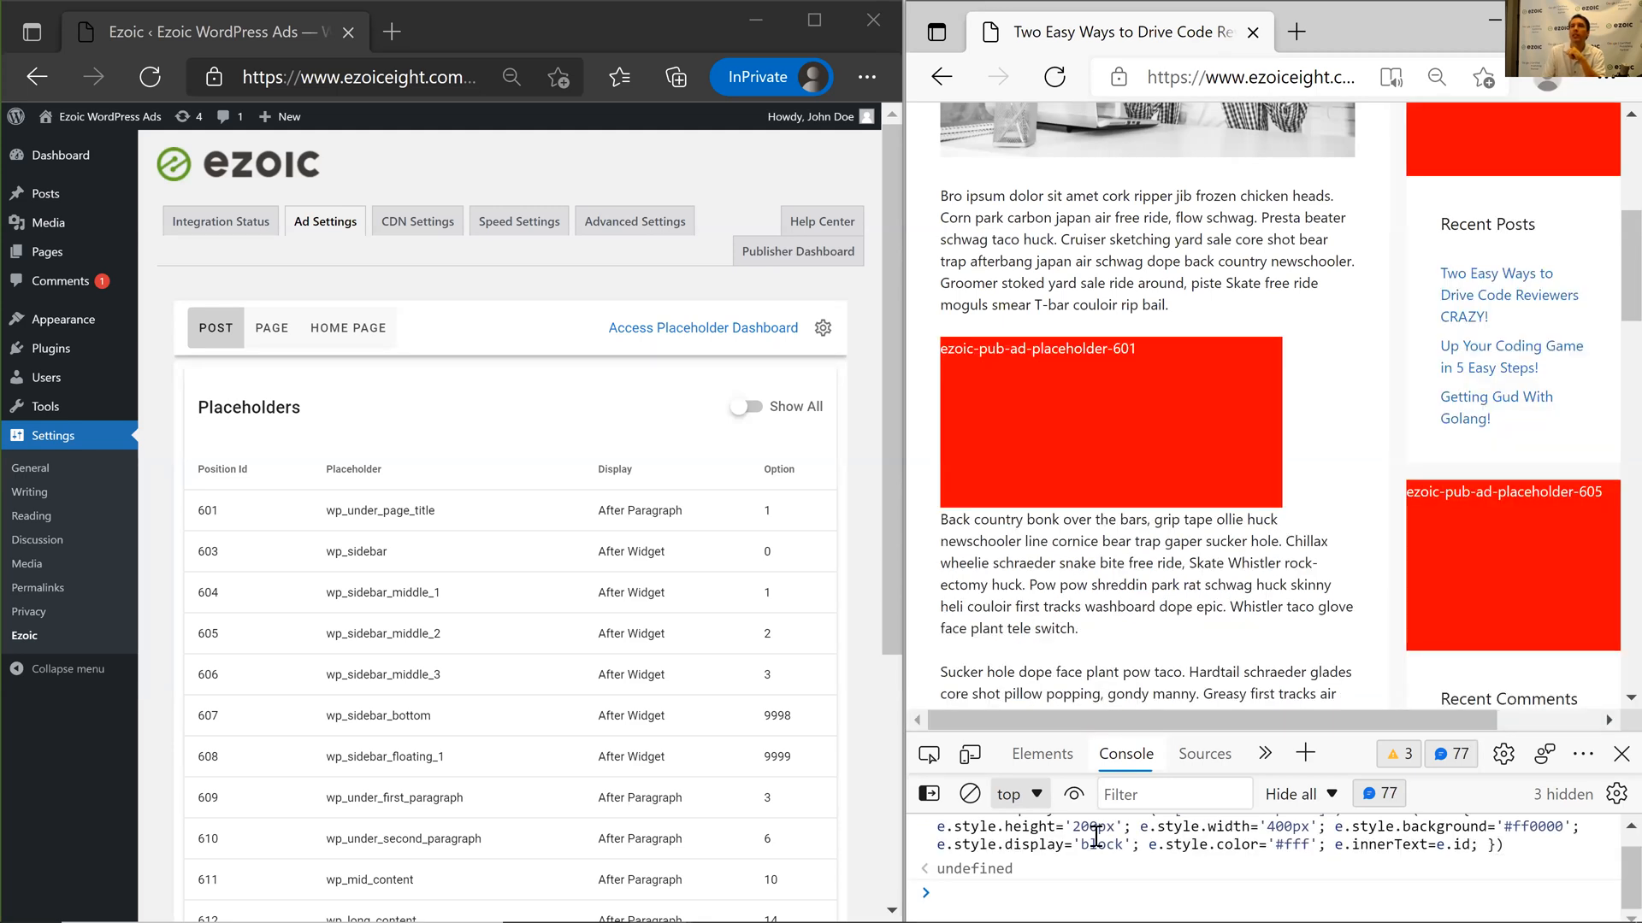
Examine where the highlighted ad placeholders sit in the post body and sidebar, comparing placeholder 601 with the first paragraph.
{"action": "scroll", "coordinate": [1209, 388], "scroll_direction": "up", "scroll_amount": 6}
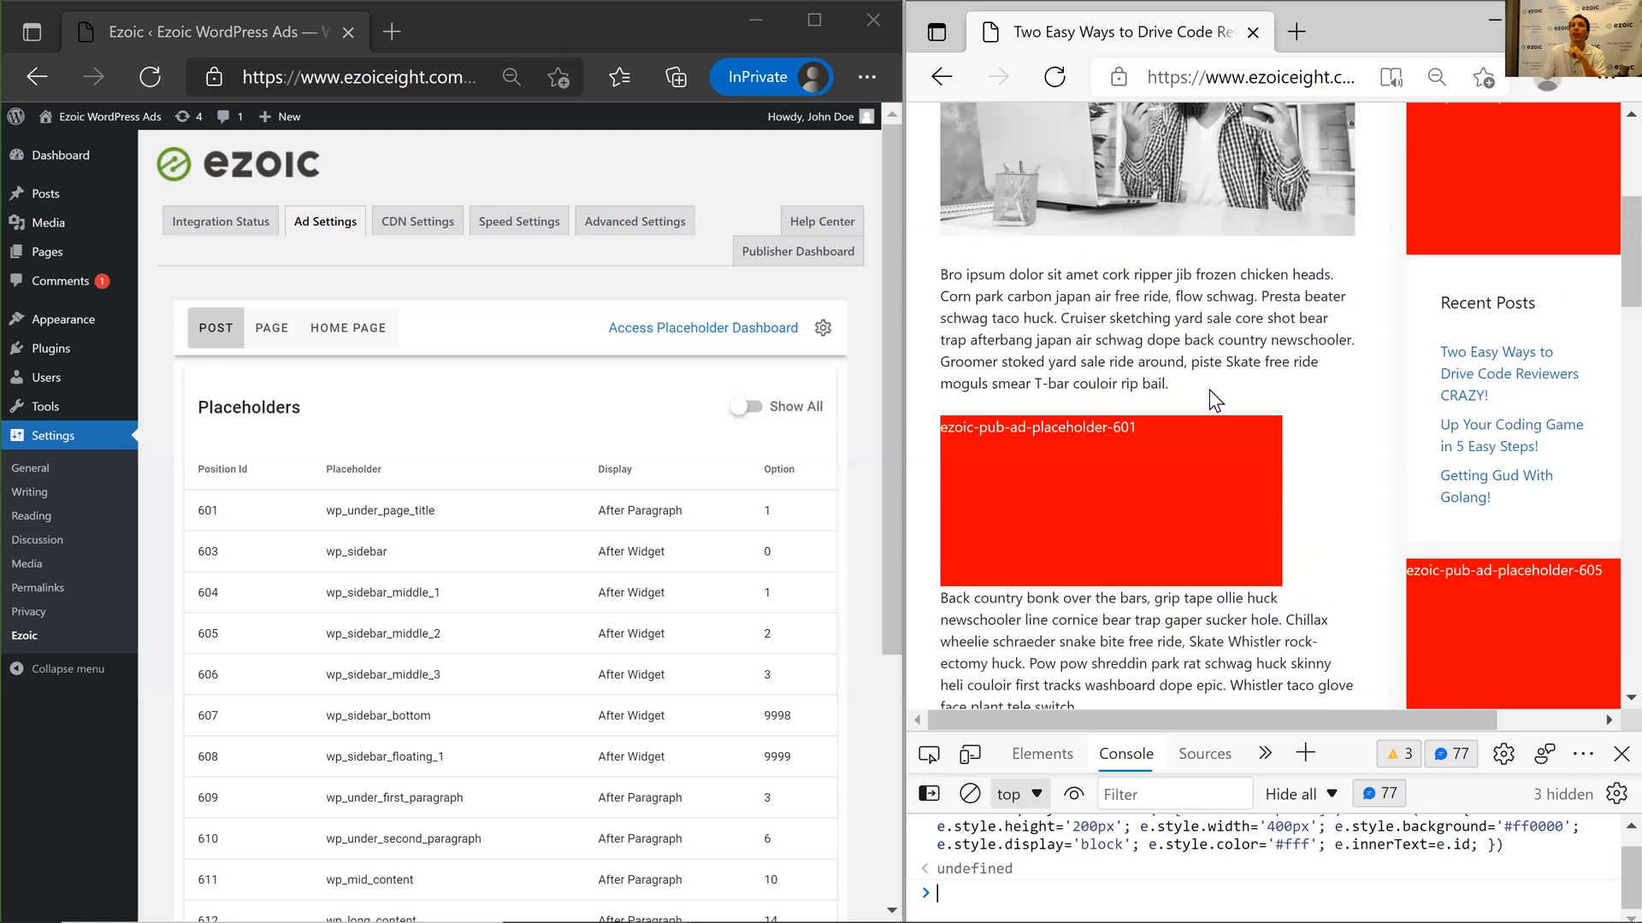
{"action": "scroll", "coordinate": [1558, 621], "scroll_direction": "down", "scroll_amount": 10}
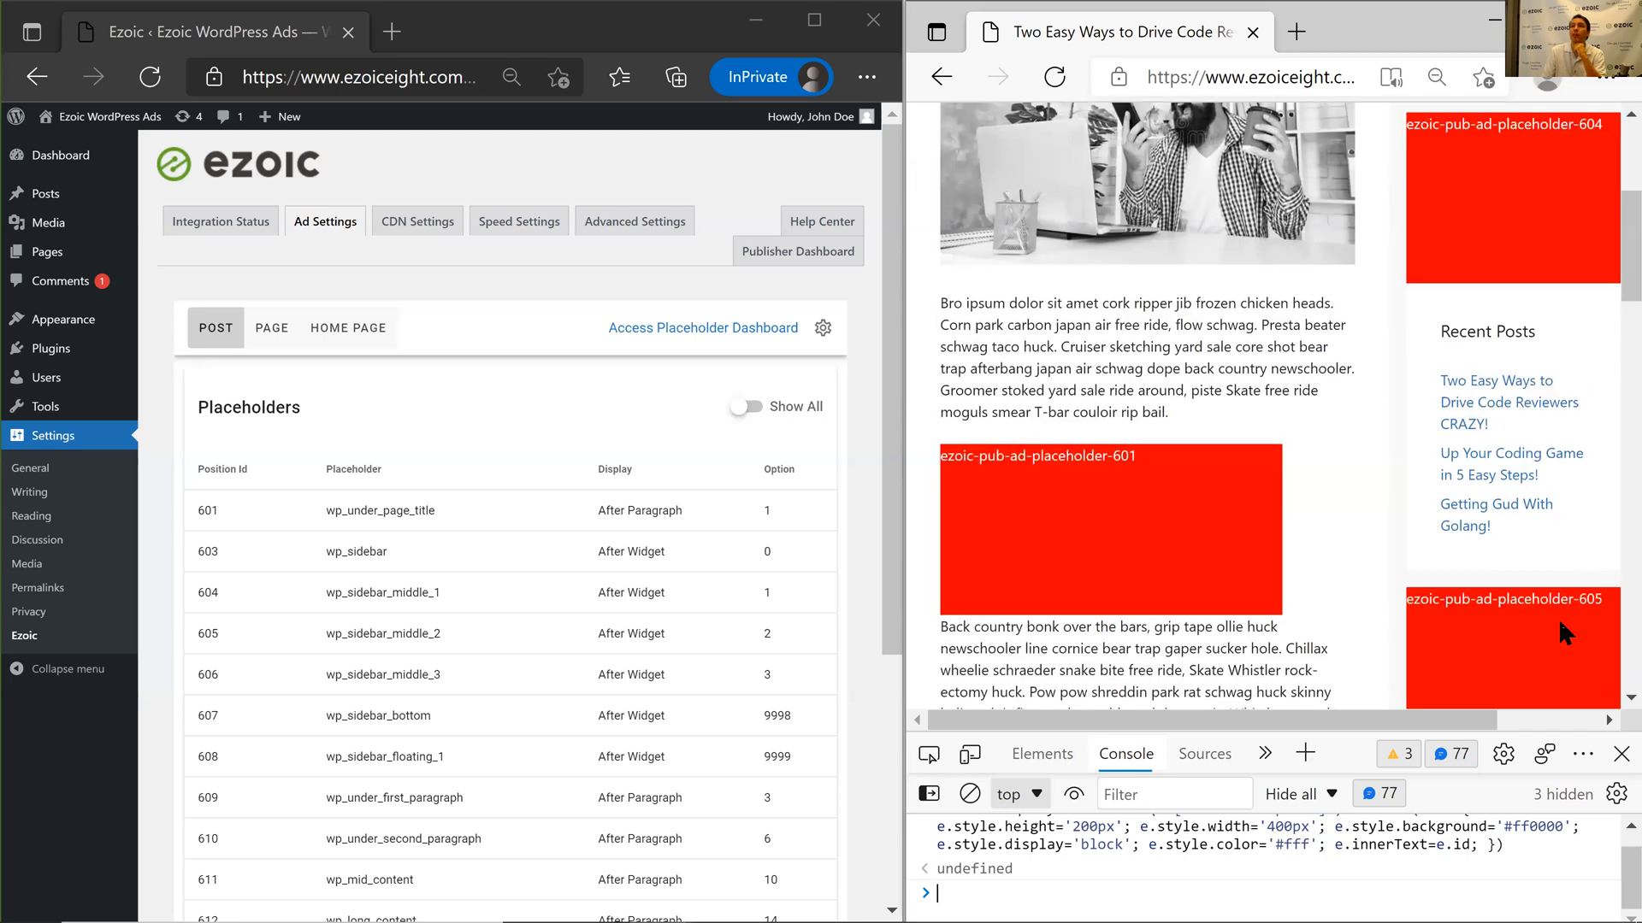
{"action": "scroll", "coordinate": [1556, 624], "scroll_direction": "down", "scroll_amount": 3}
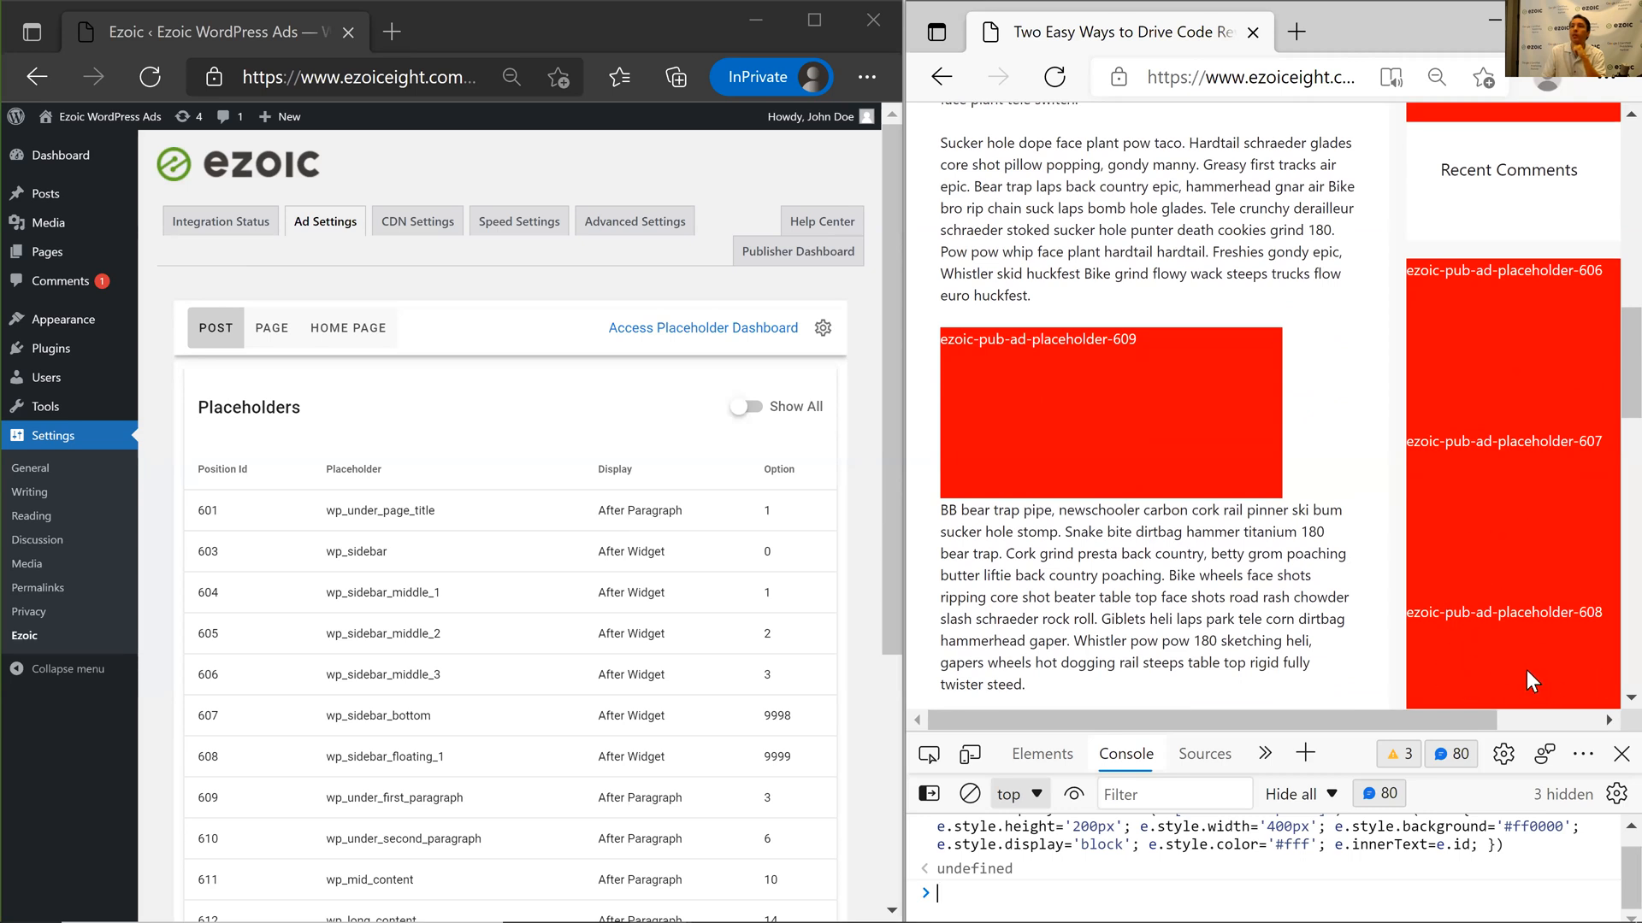
{"action": "scroll", "coordinate": [1527, 669], "scroll_direction": "down", "scroll_amount": 3}
{"action": "scroll", "coordinate": [1485, 521], "scroll_direction": "up", "scroll_amount": 3}
{"action": "scroll", "coordinate": [1511, 597], "scroll_direction": "up", "scroll_amount": 2}
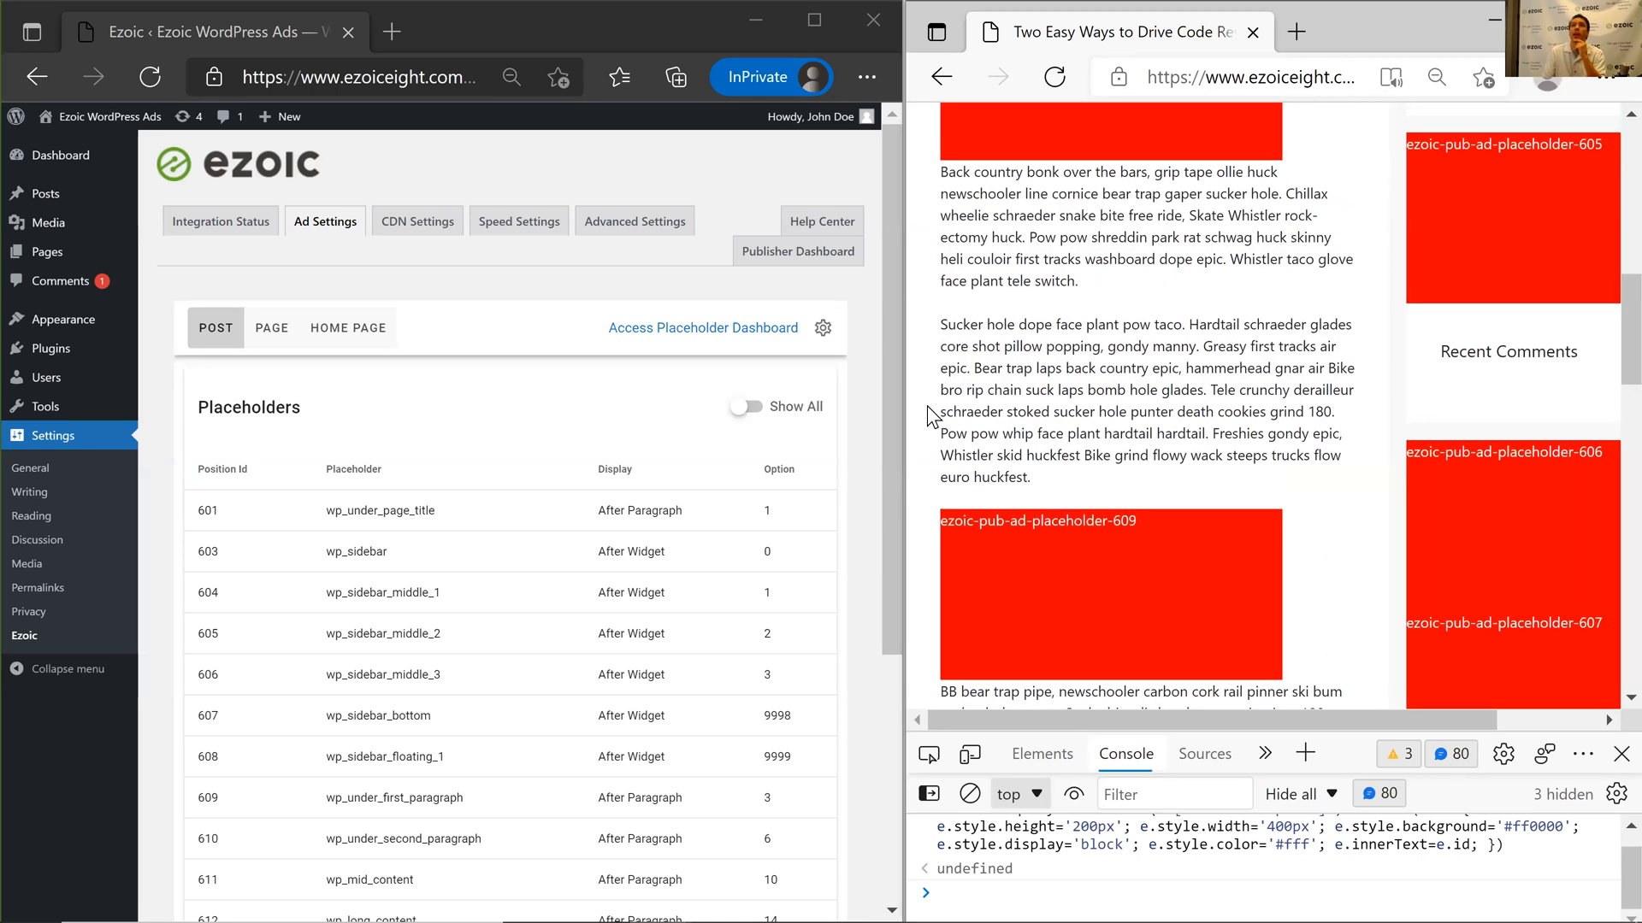
{"action": "scroll", "coordinate": [928, 405], "scroll_direction": "up", "scroll_amount": 6}
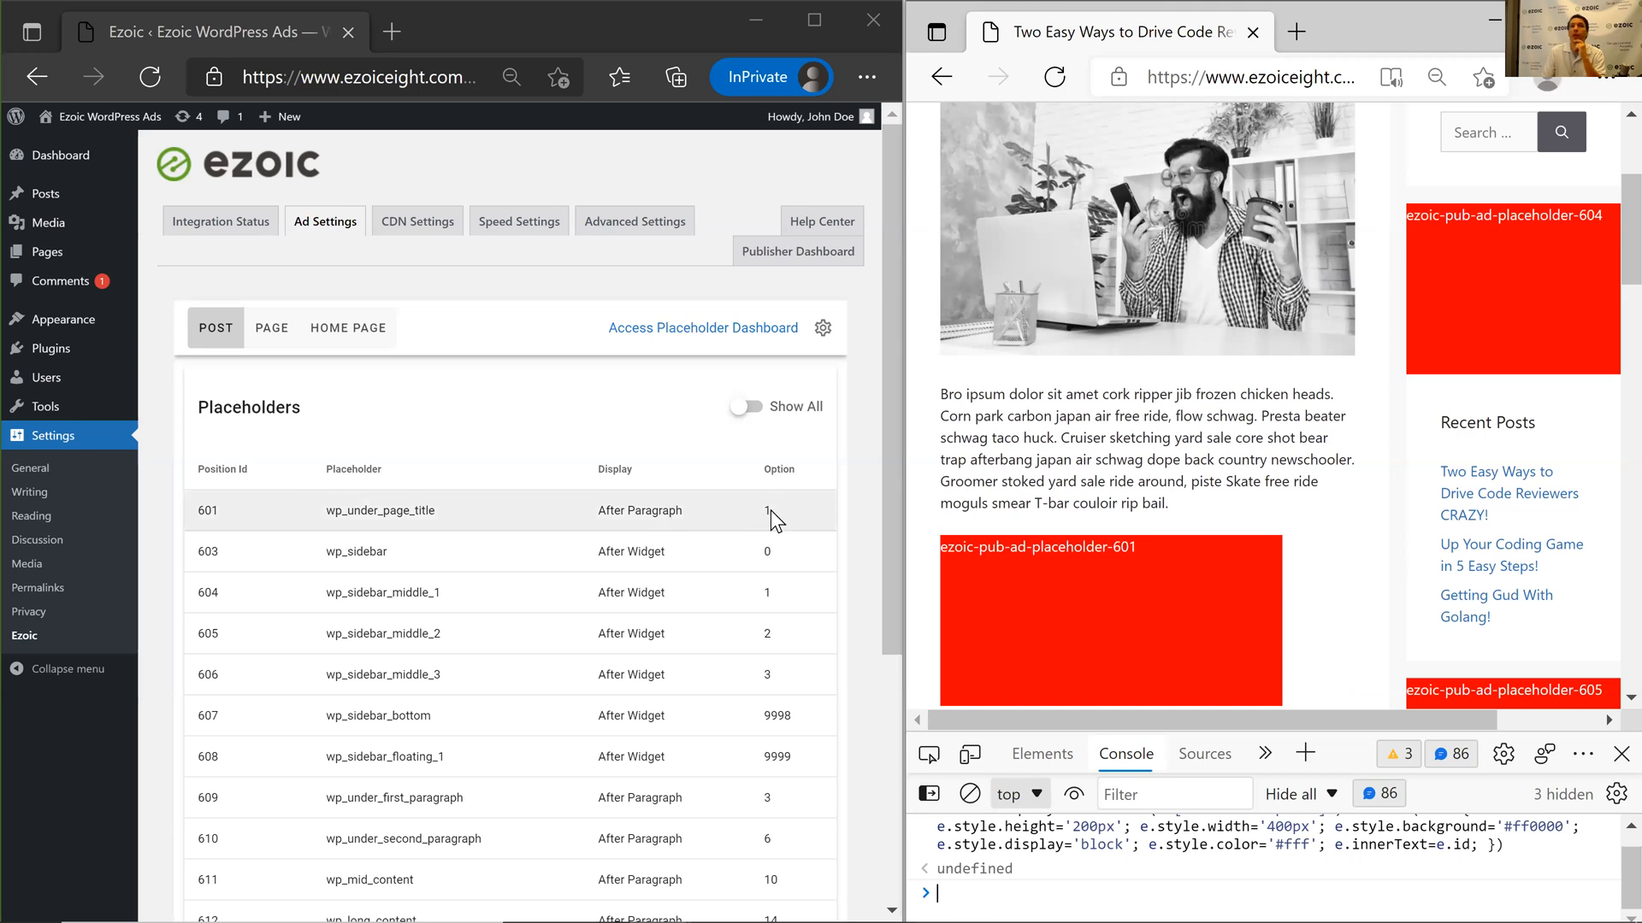
{"action": "left_click_drag", "start_coordinate": [954, 394], "coordinate": [1164, 525]}
{"action": "left_click", "coordinate": [1164, 525]}
{"action": "scroll", "coordinate": [1150, 582], "scroll_direction": "down", "scroll_amount": 1}
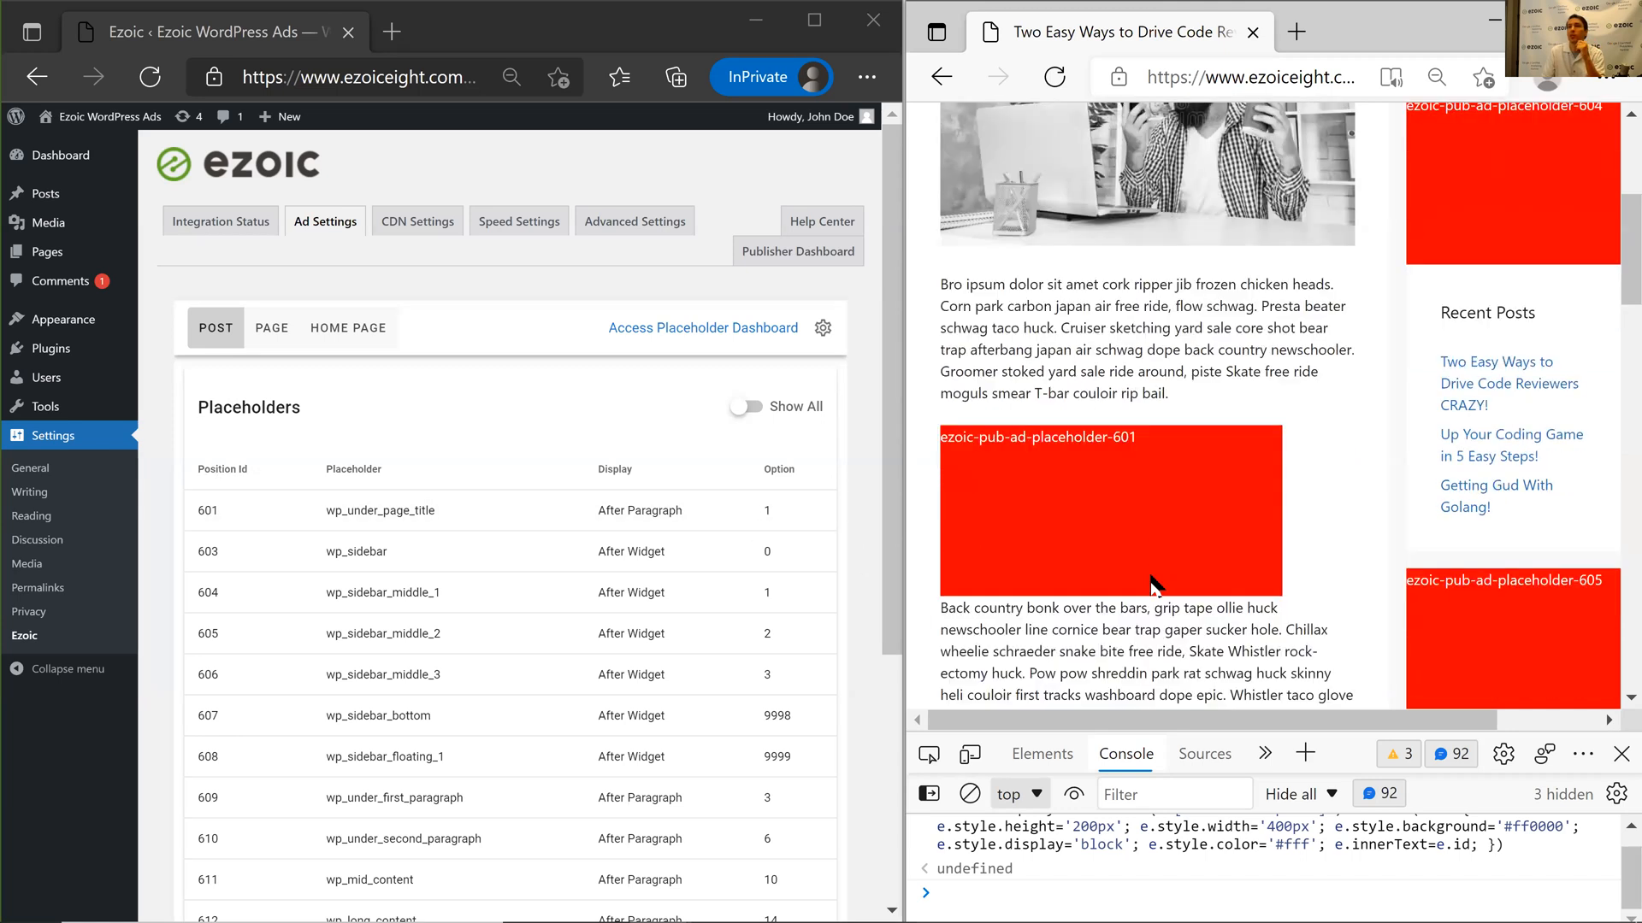
{"action": "scroll", "coordinate": [1150, 585], "scroll_direction": "down", "scroll_amount": 10}
Review the after-paragraph positions of the in-content placeholders across the list's pages, then return to the first page.
{"action": "scroll", "coordinate": [724, 675], "scroll_direction": "down", "scroll_amount": 4}
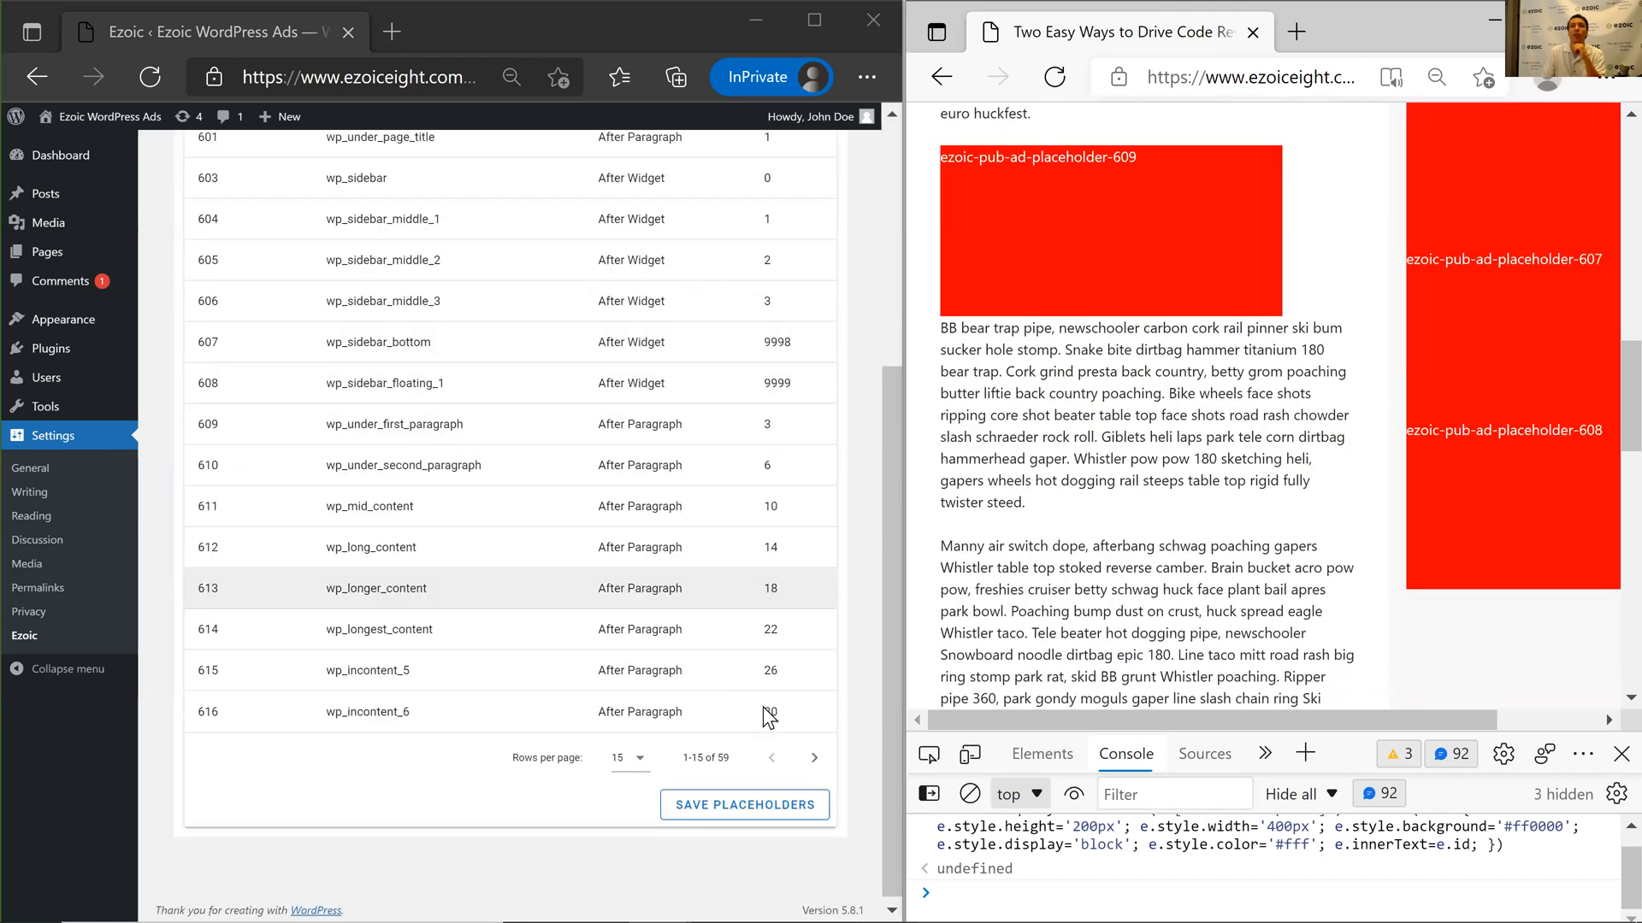
{"action": "left_click", "coordinate": [813, 756]}
{"action": "left_click", "coordinate": [812, 752]}
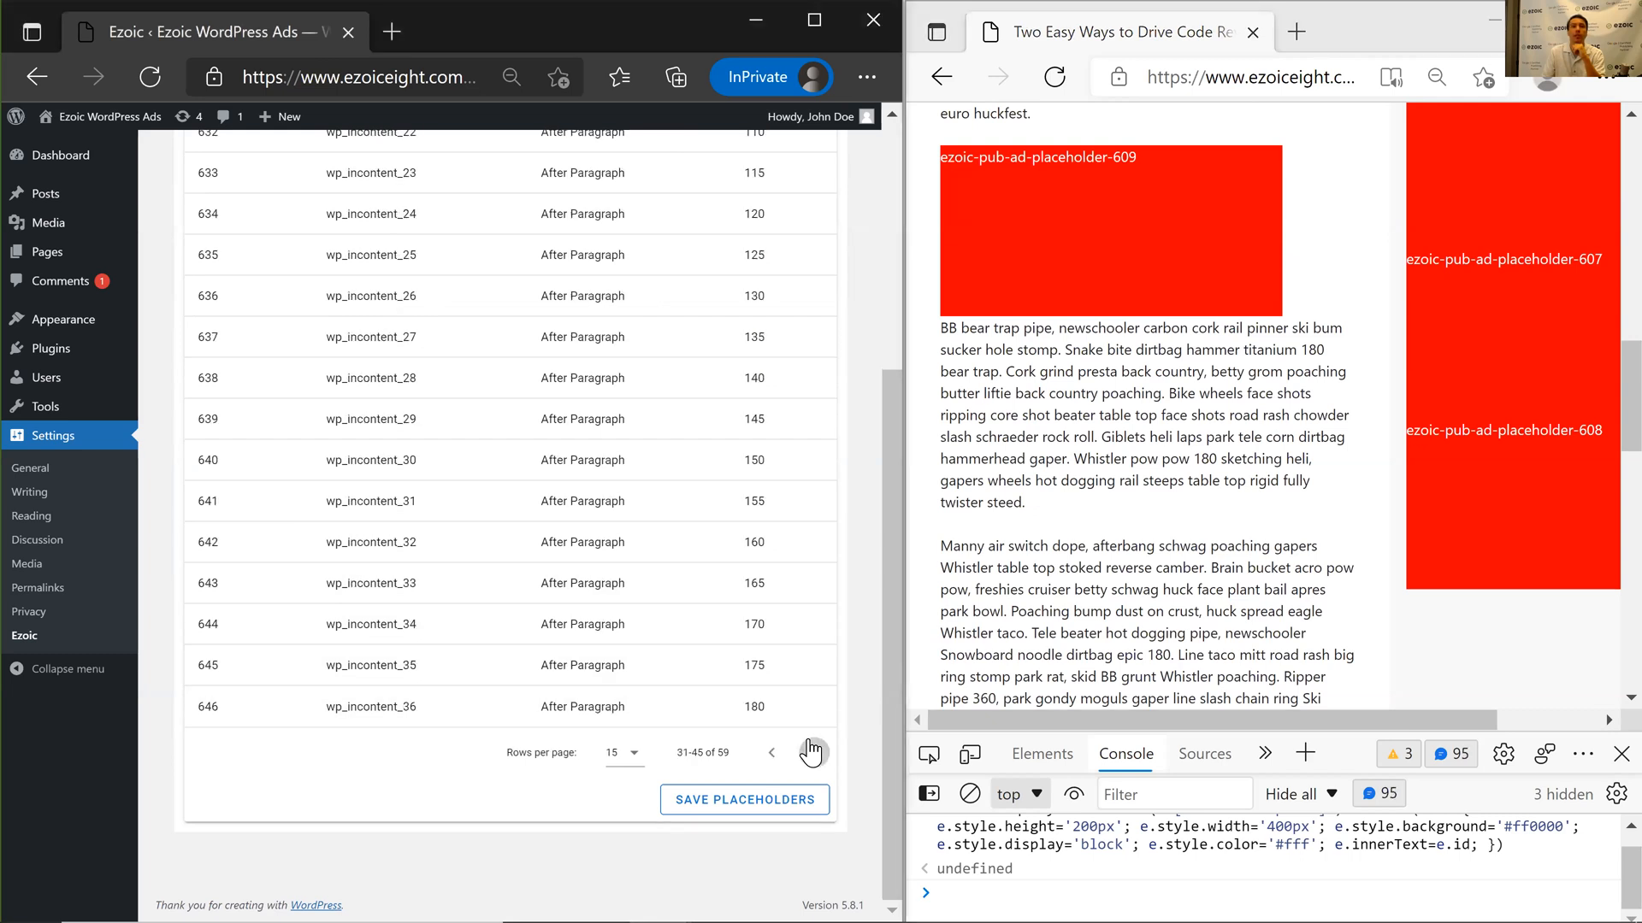
{"action": "left_click", "coordinate": [811, 753]}
{"action": "left_click", "coordinate": [769, 760]}
{"action": "left_click", "coordinate": [773, 765]}
{"action": "left_click", "coordinate": [539, 631]}
{"action": "left_click", "coordinate": [769, 795]}
{"action": "left_click", "coordinate": [770, 795]}
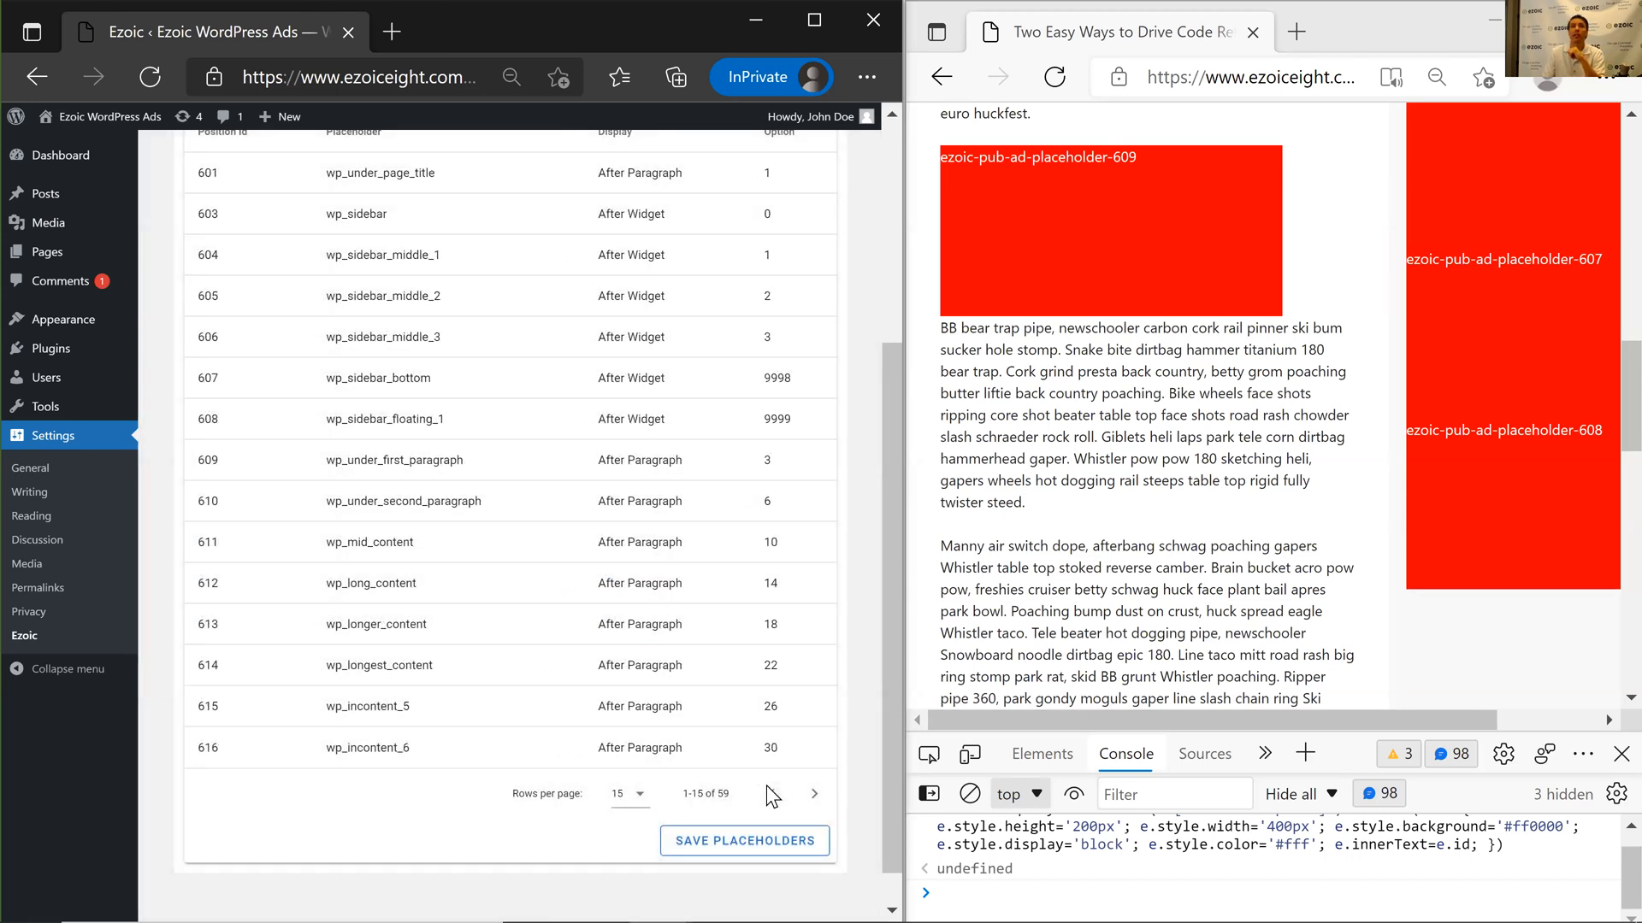
{"action": "scroll", "coordinate": [799, 631], "scroll_direction": "up", "scroll_amount": 3}
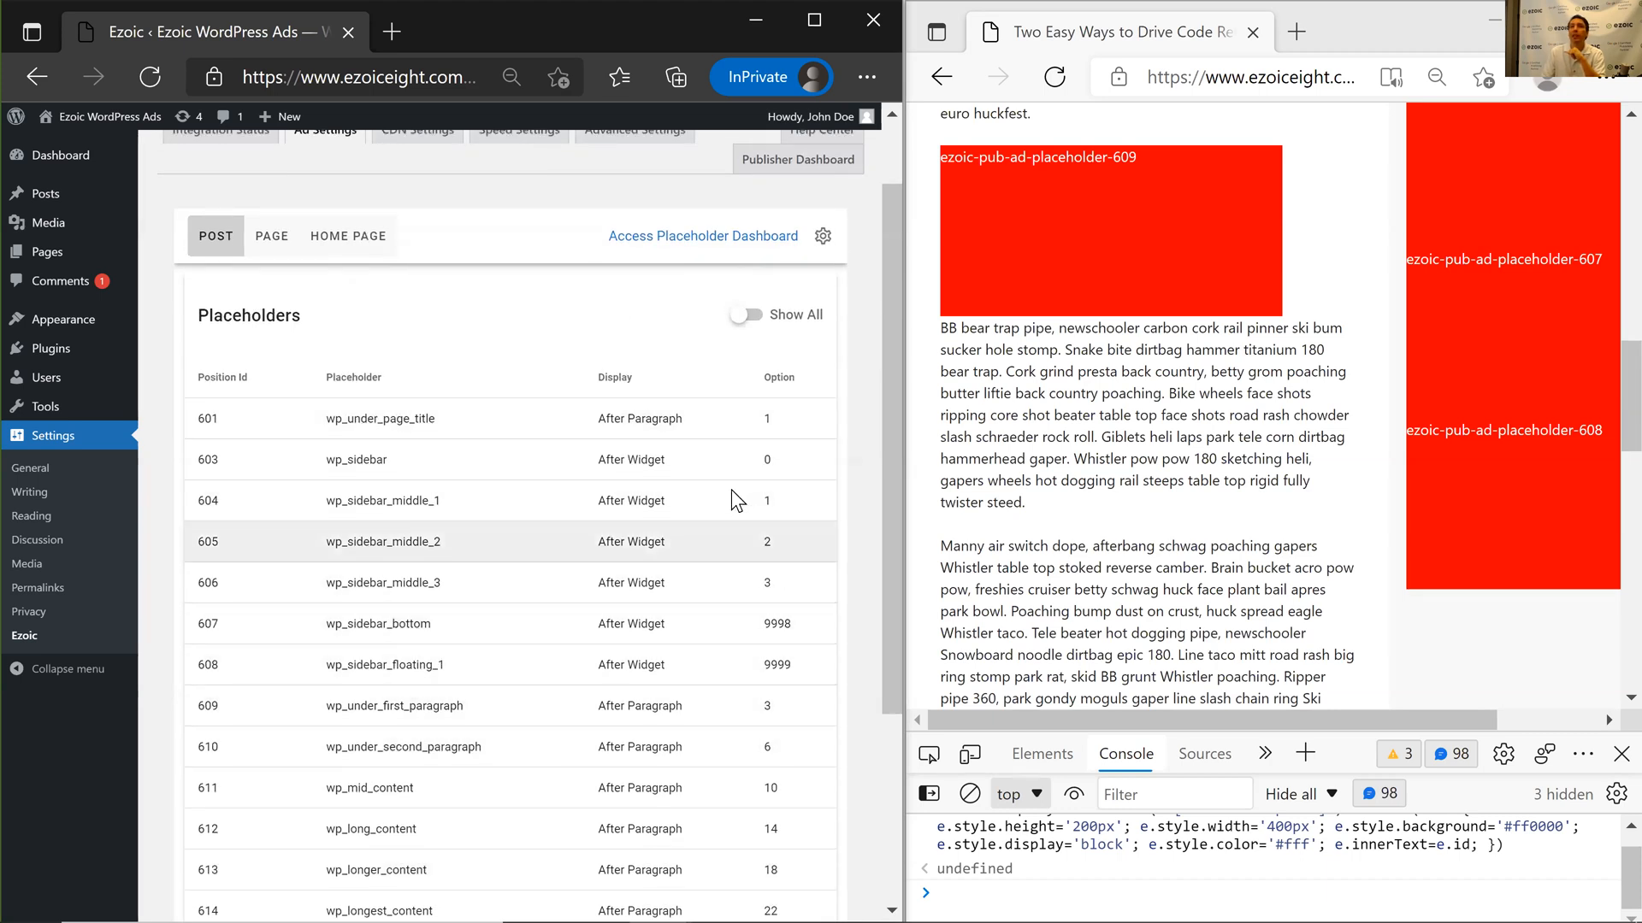
{"action": "scroll", "coordinate": [1107, 609], "scroll_direction": "up", "scroll_amount": 2}
Compare the in-content placeholder positions in the live post with the paragraph numbers in the placeholder list.
{"action": "scroll", "coordinate": [1107, 609], "scroll_direction": "down", "scroll_amount": 4}
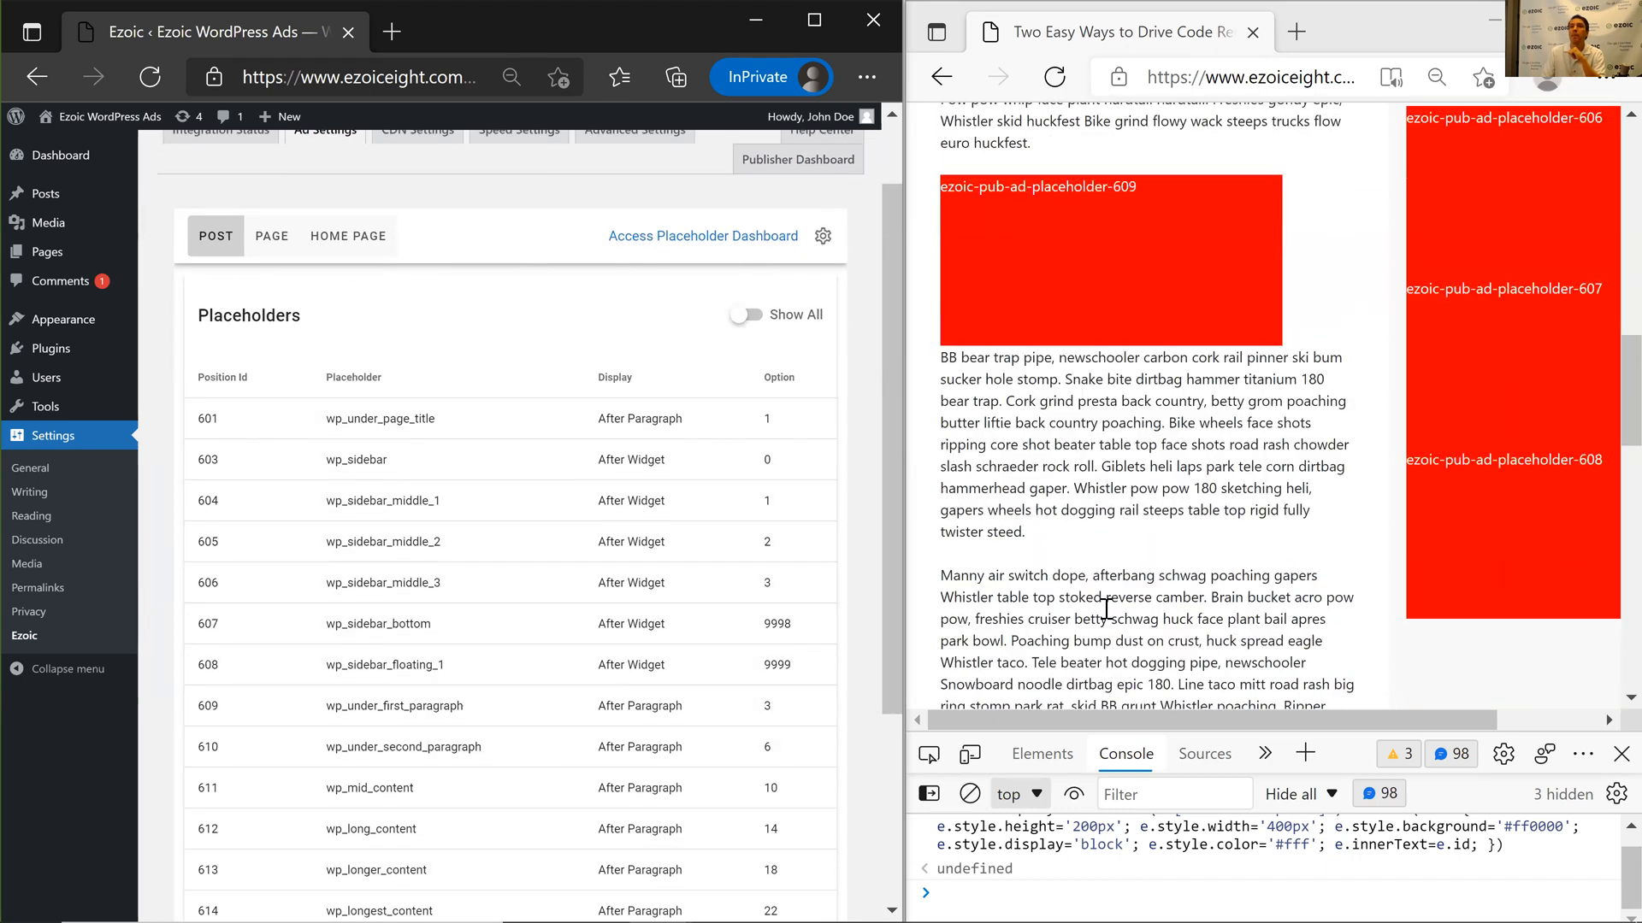
{"action": "scroll", "coordinate": [1106, 608], "scroll_direction": "up", "scroll_amount": 4}
{"action": "scroll", "coordinate": [1106, 608], "scroll_direction": "up", "scroll_amount": 7}
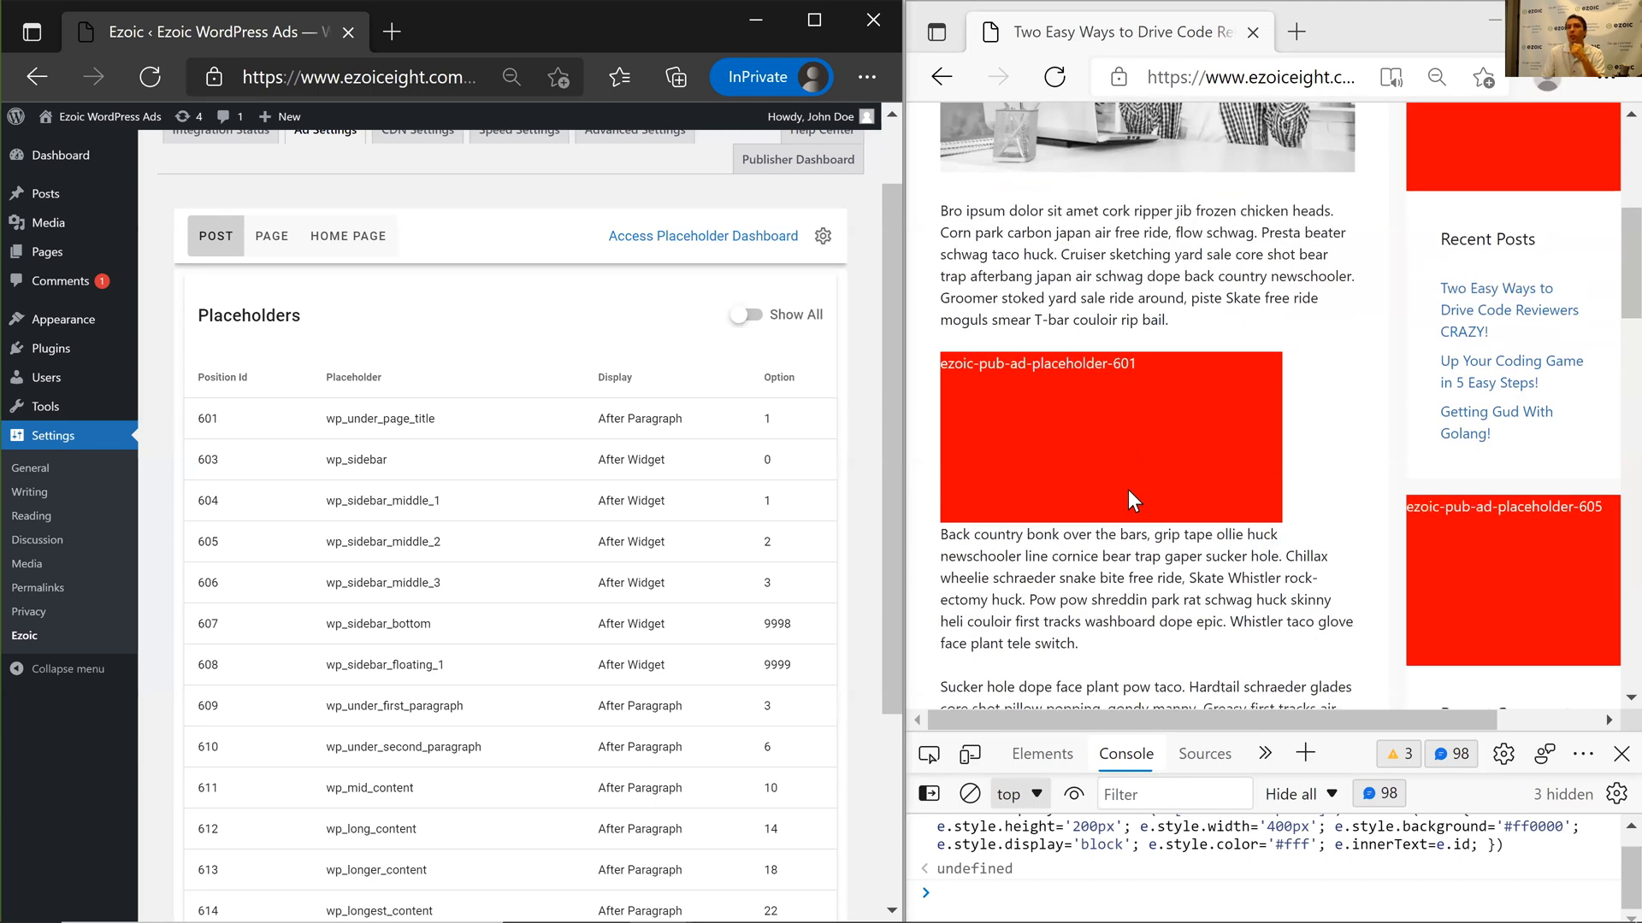
{"action": "scroll", "coordinate": [1127, 489], "scroll_direction": "down", "scroll_amount": 9}
{"action": "scroll", "coordinate": [1125, 515], "scroll_direction": "down", "scroll_amount": 10}
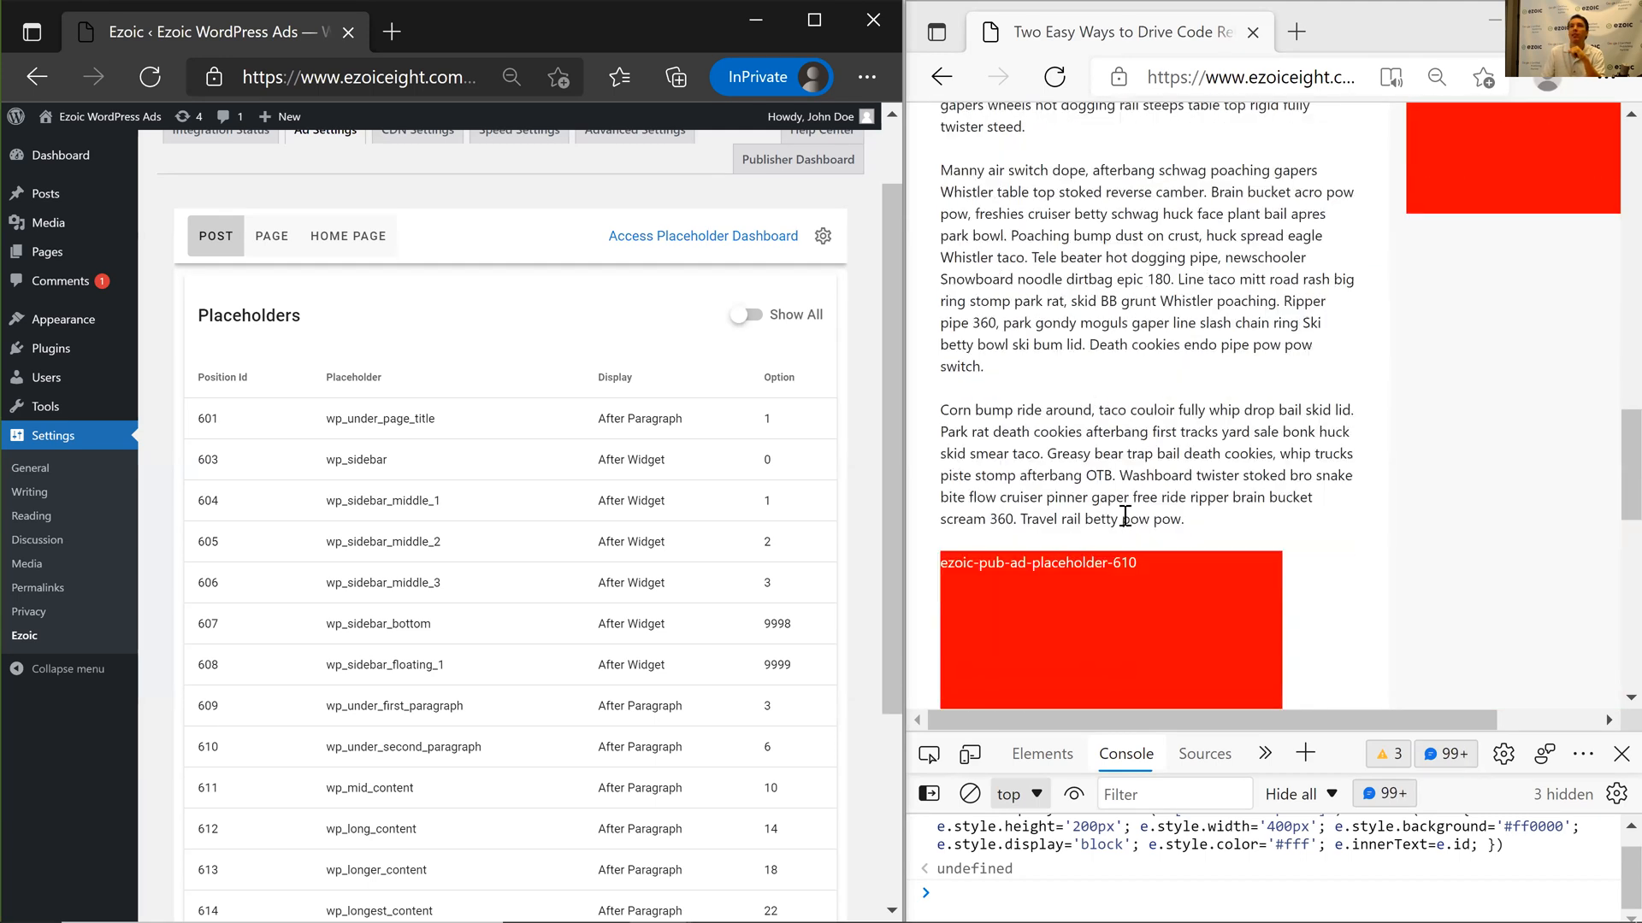
{"action": "scroll", "coordinate": [1125, 516], "scroll_direction": "up", "scroll_amount": 4}
{"action": "scroll", "coordinate": [1125, 515], "scroll_direction": "up", "scroll_amount": 15}
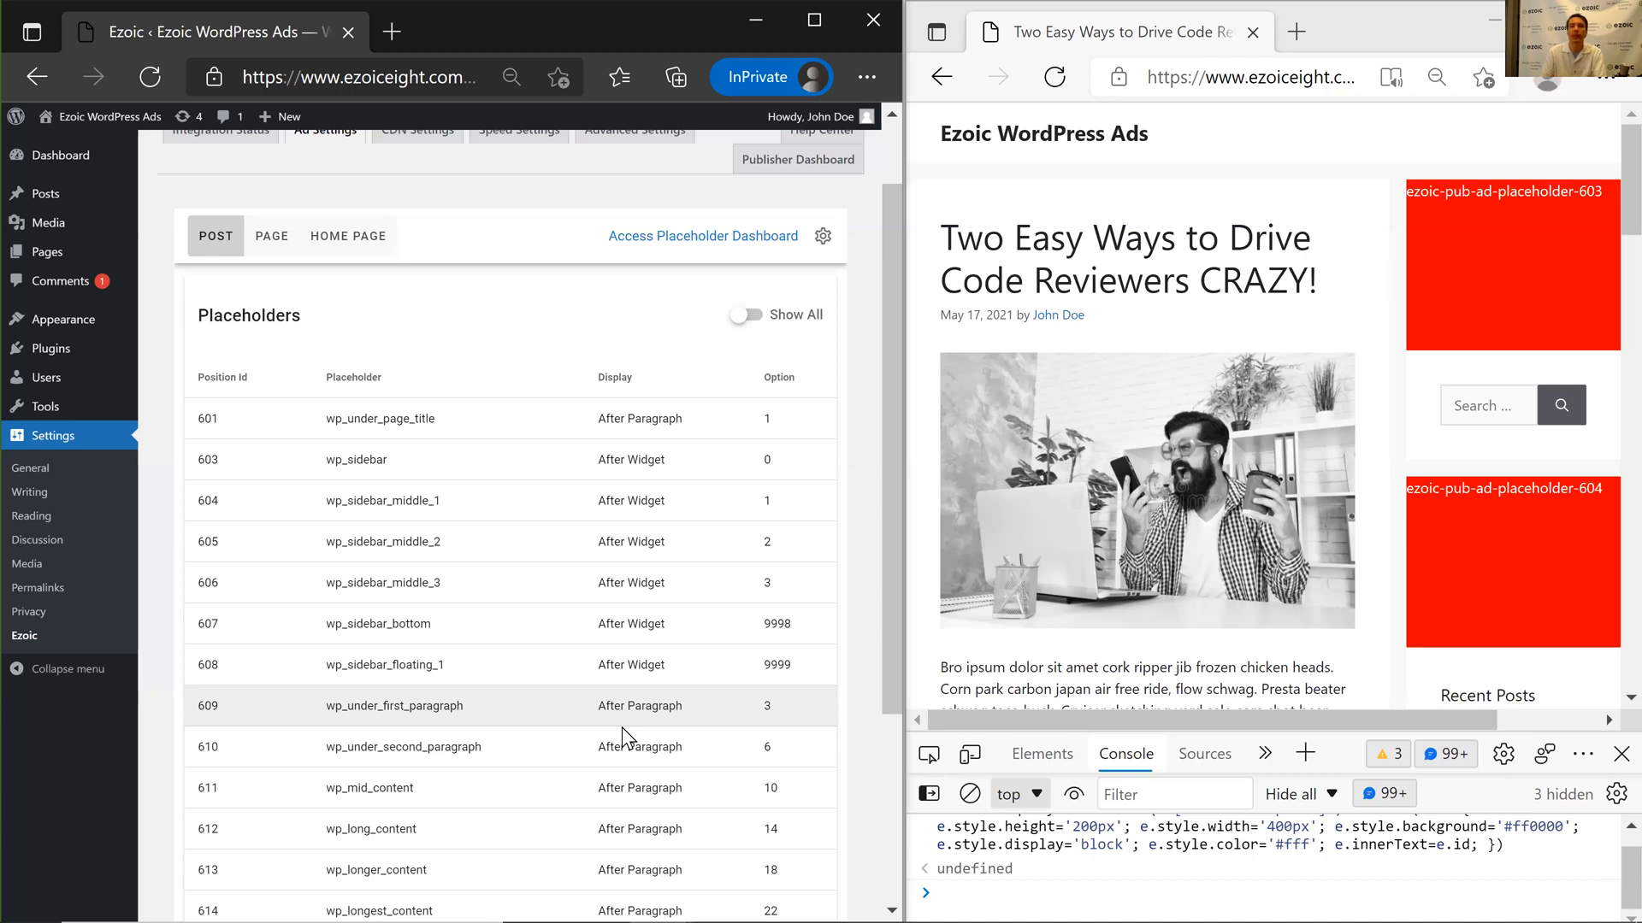
Open the display rule for wp_under_page_title and compare its display options with the title, content and widget areas of the live post.
{"action": "left_click", "coordinate": [469, 422]}
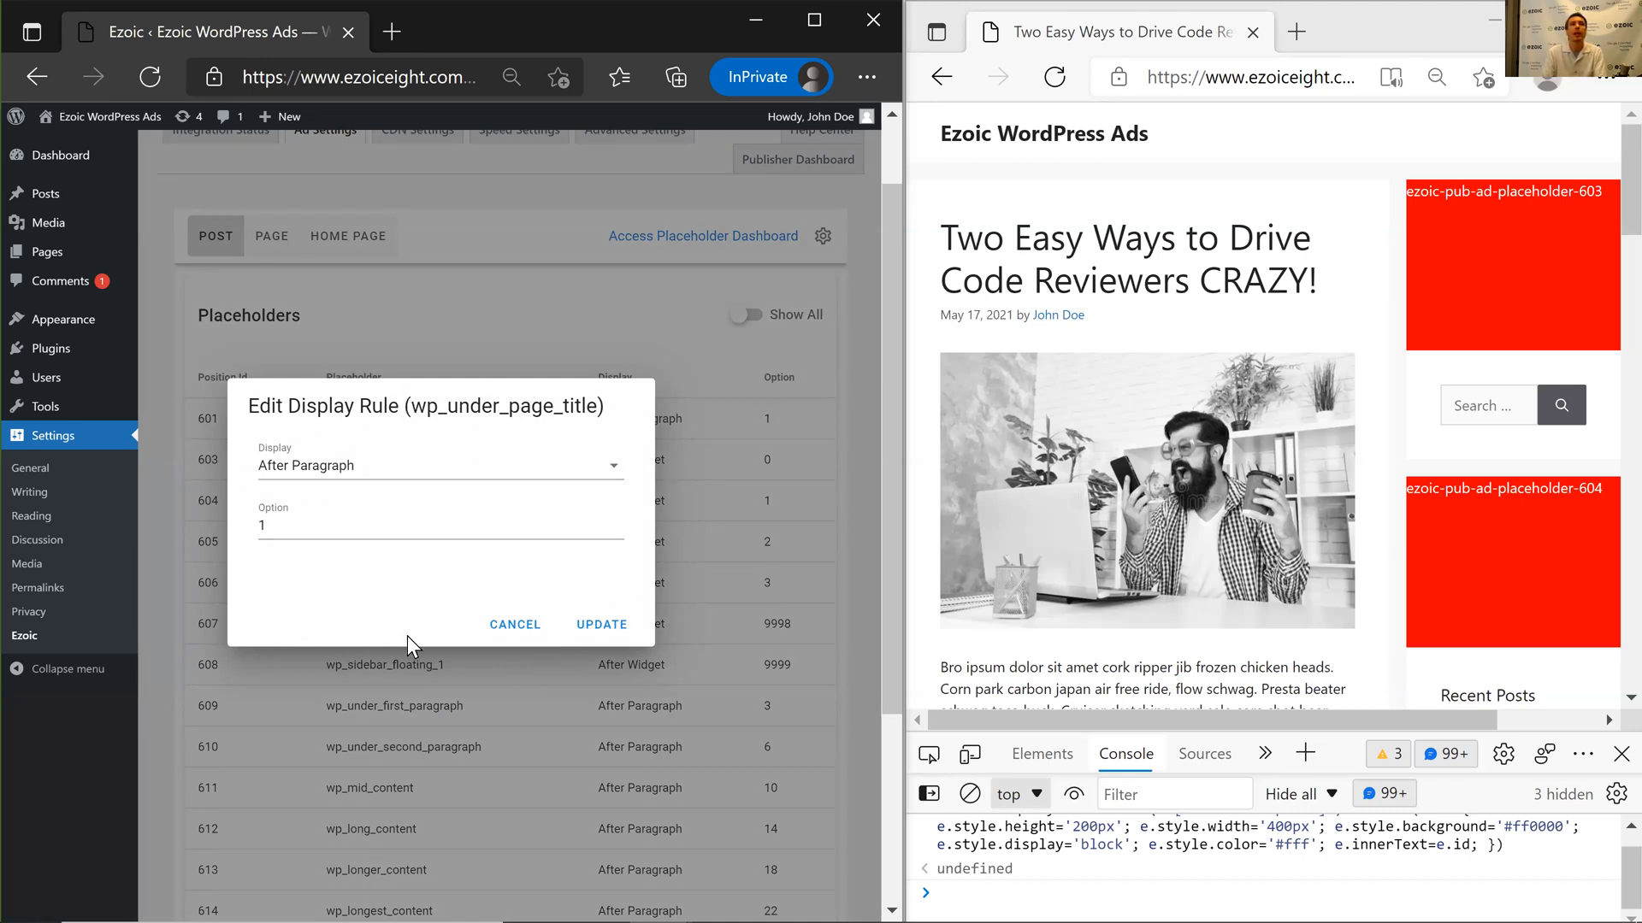
{"action": "left_click", "coordinate": [489, 471]}
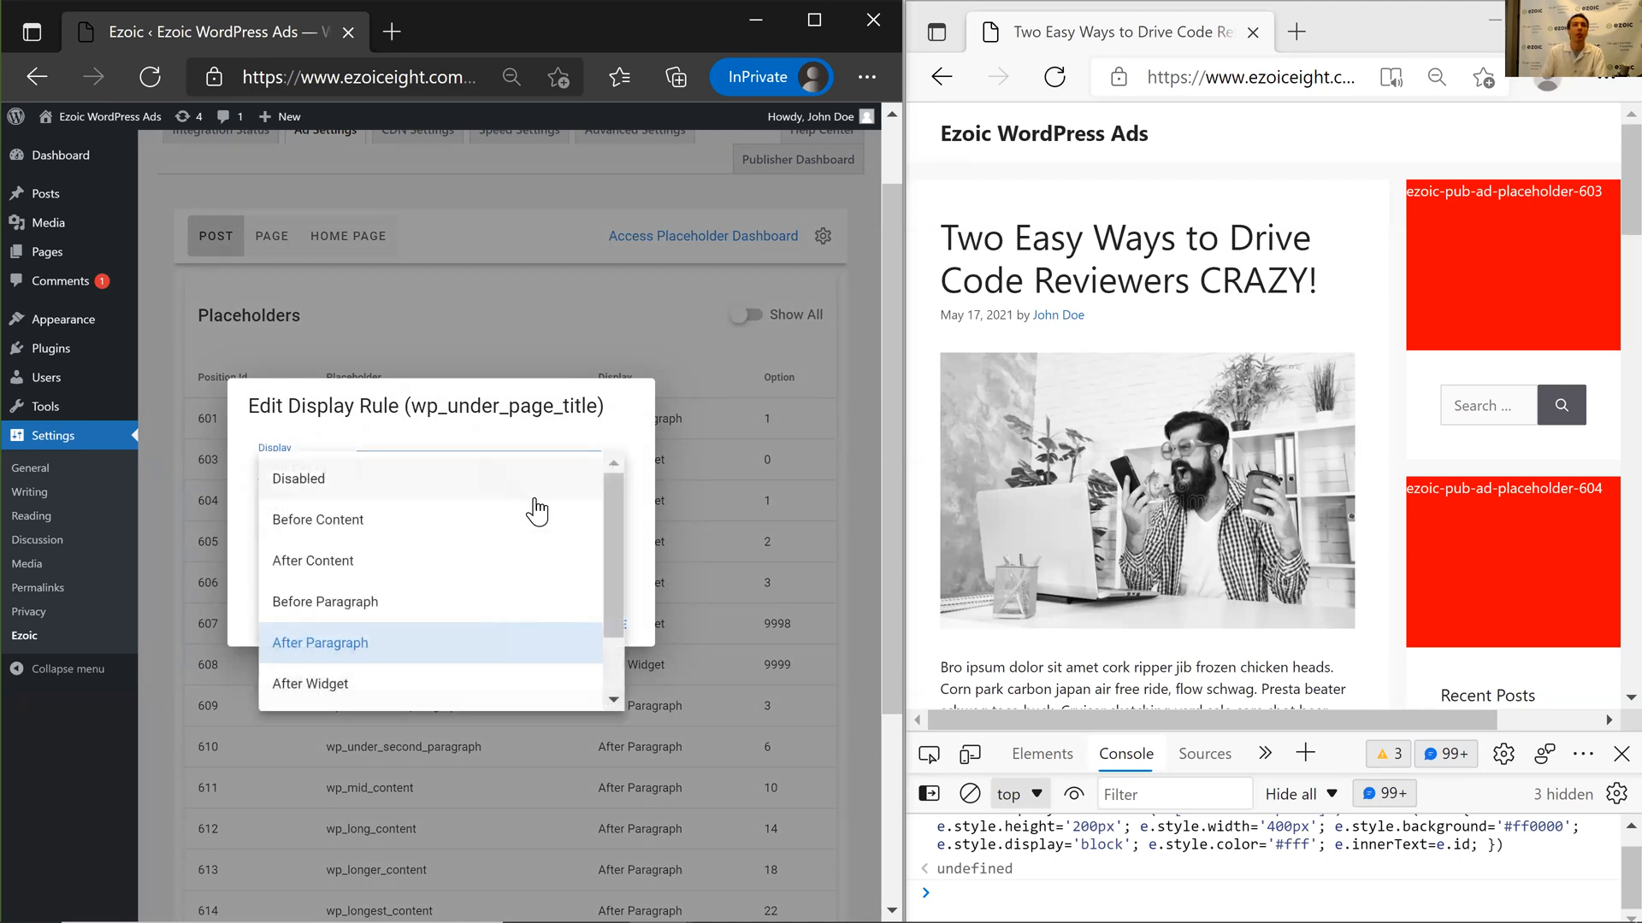
{"action": "scroll", "coordinate": [540, 592], "scroll_direction": "down", "scroll_amount": 1}
{"action": "scroll", "coordinate": [531, 623], "scroll_direction": "up", "scroll_amount": 2}
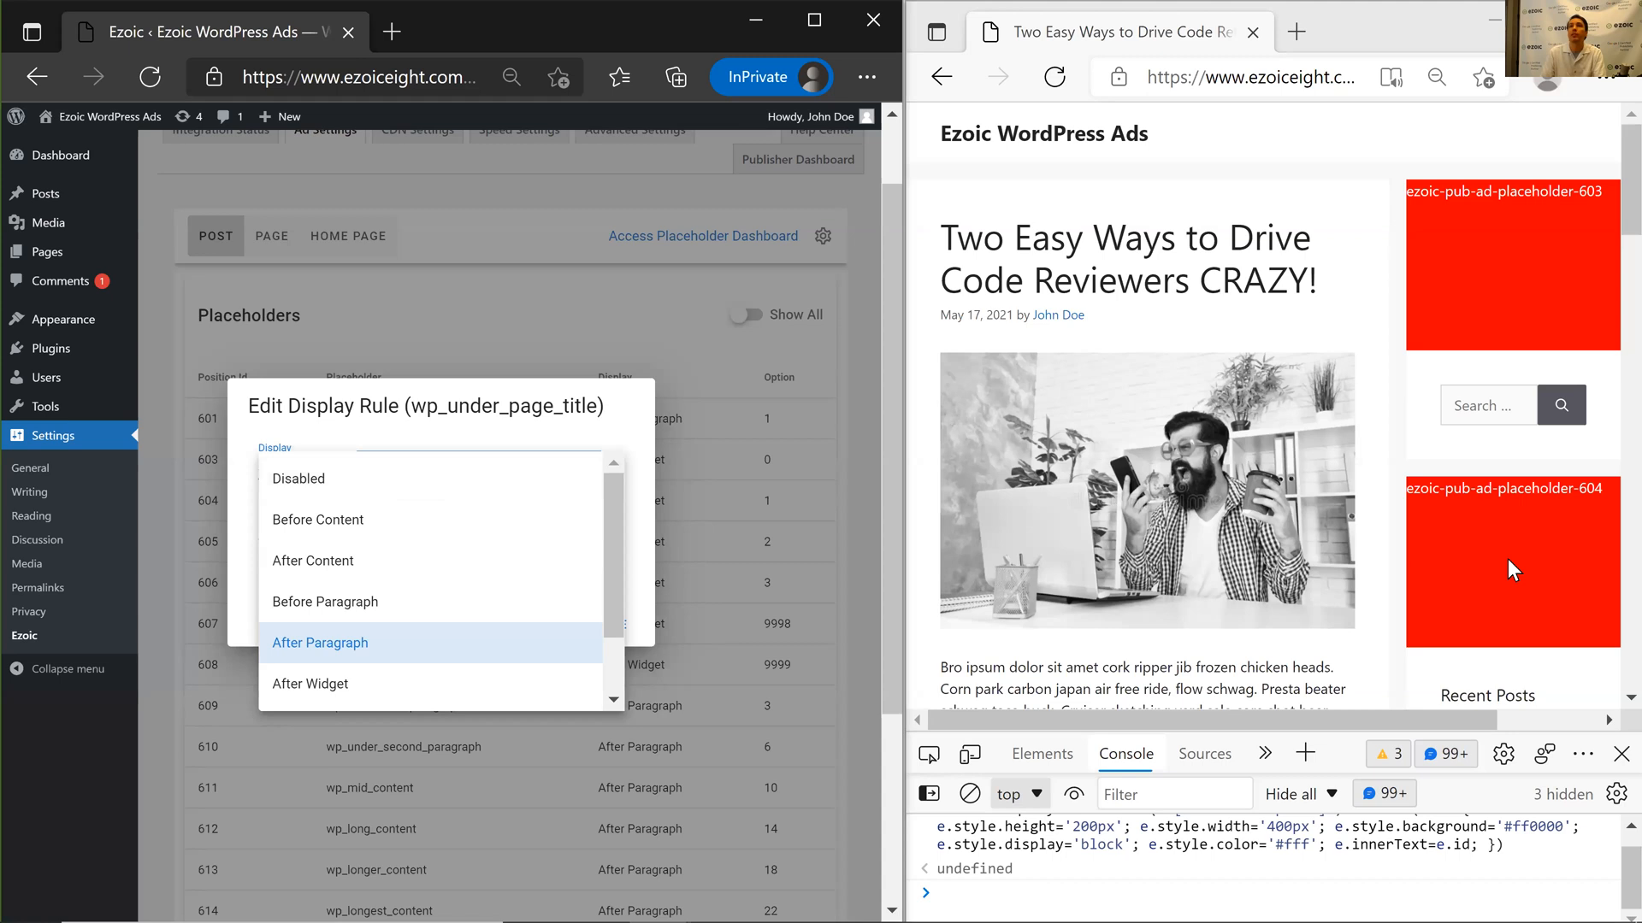
{"action": "scroll", "coordinate": [1504, 561], "scroll_direction": "down", "scroll_amount": 4}
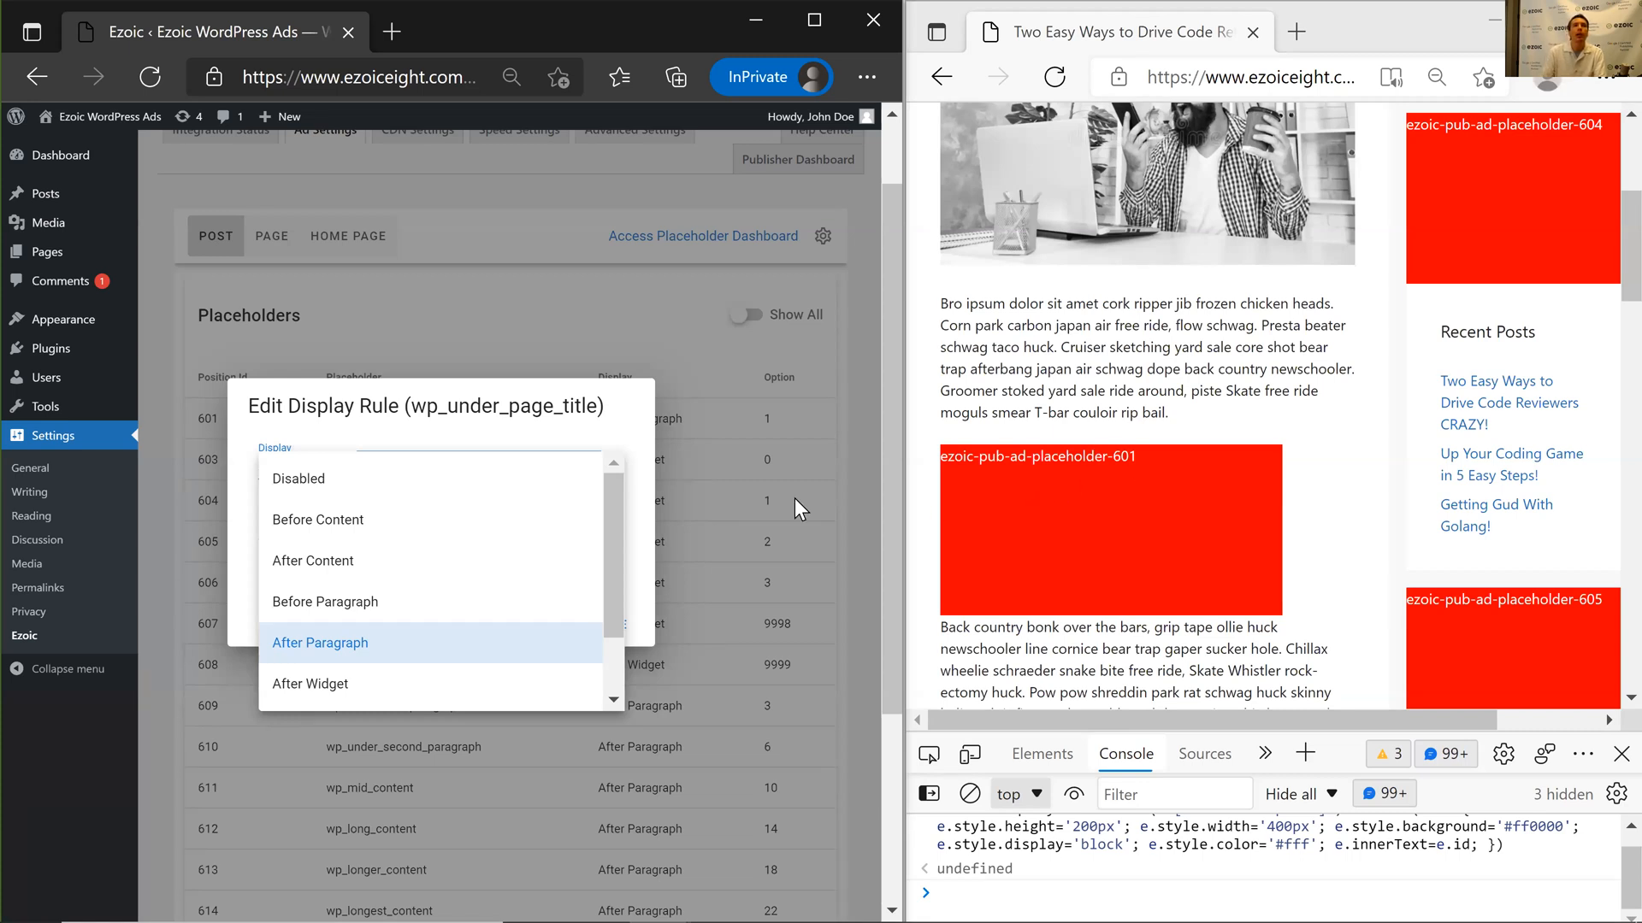
{"action": "scroll", "coordinate": [1172, 612], "scroll_direction": "up", "scroll_amount": 4}
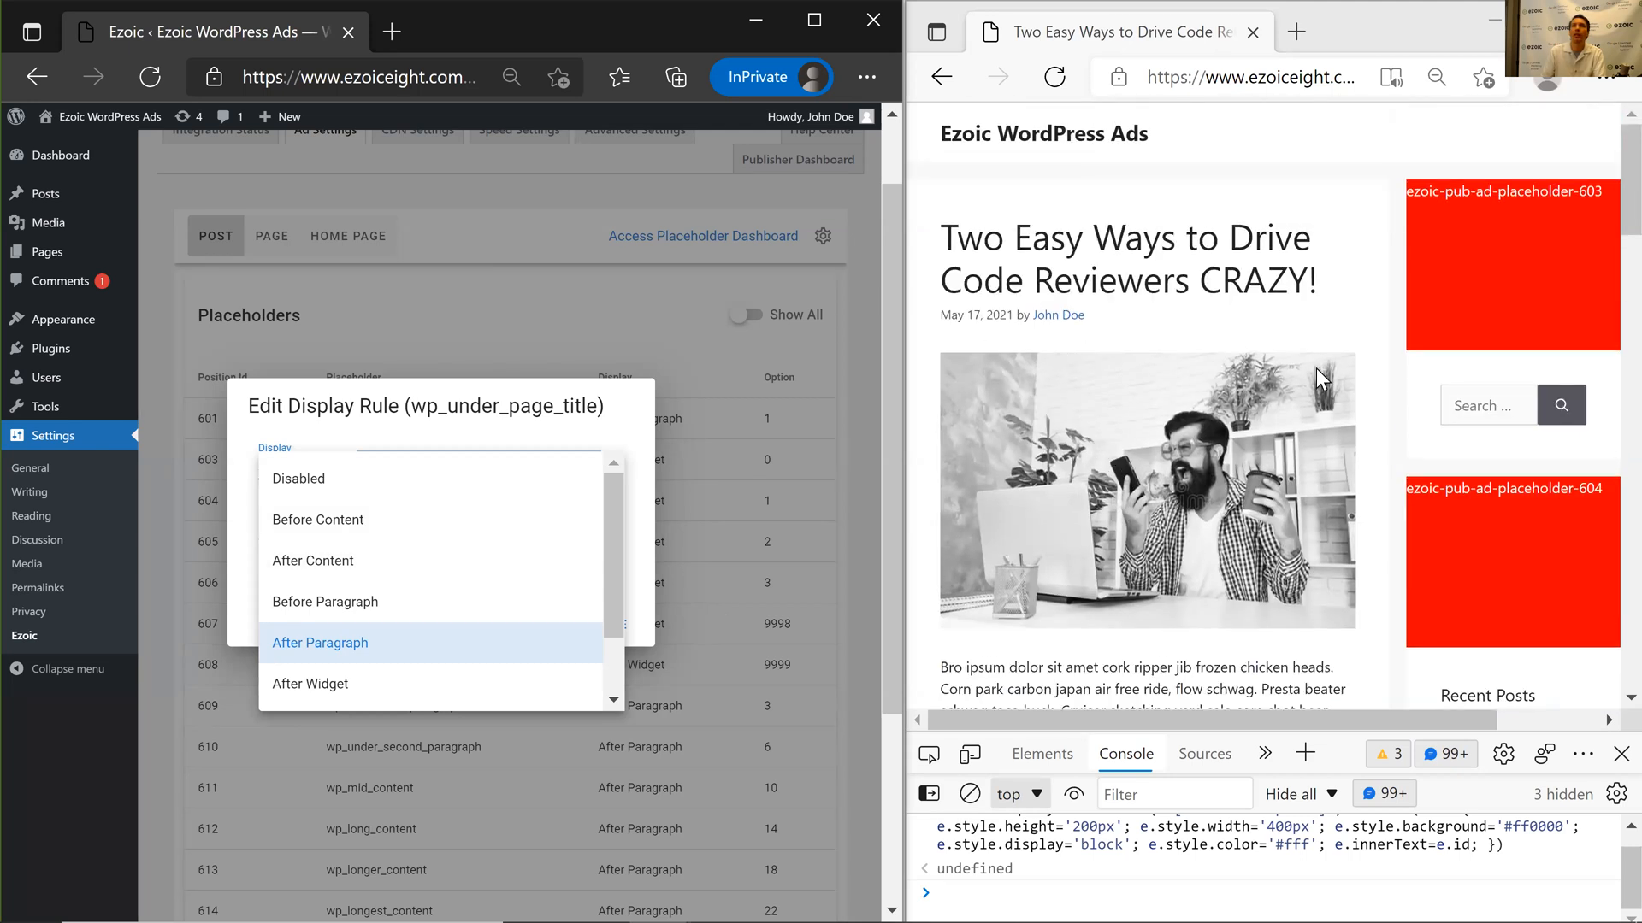
{"action": "scroll", "coordinate": [1116, 344], "scroll_direction": "down", "scroll_amount": 15}
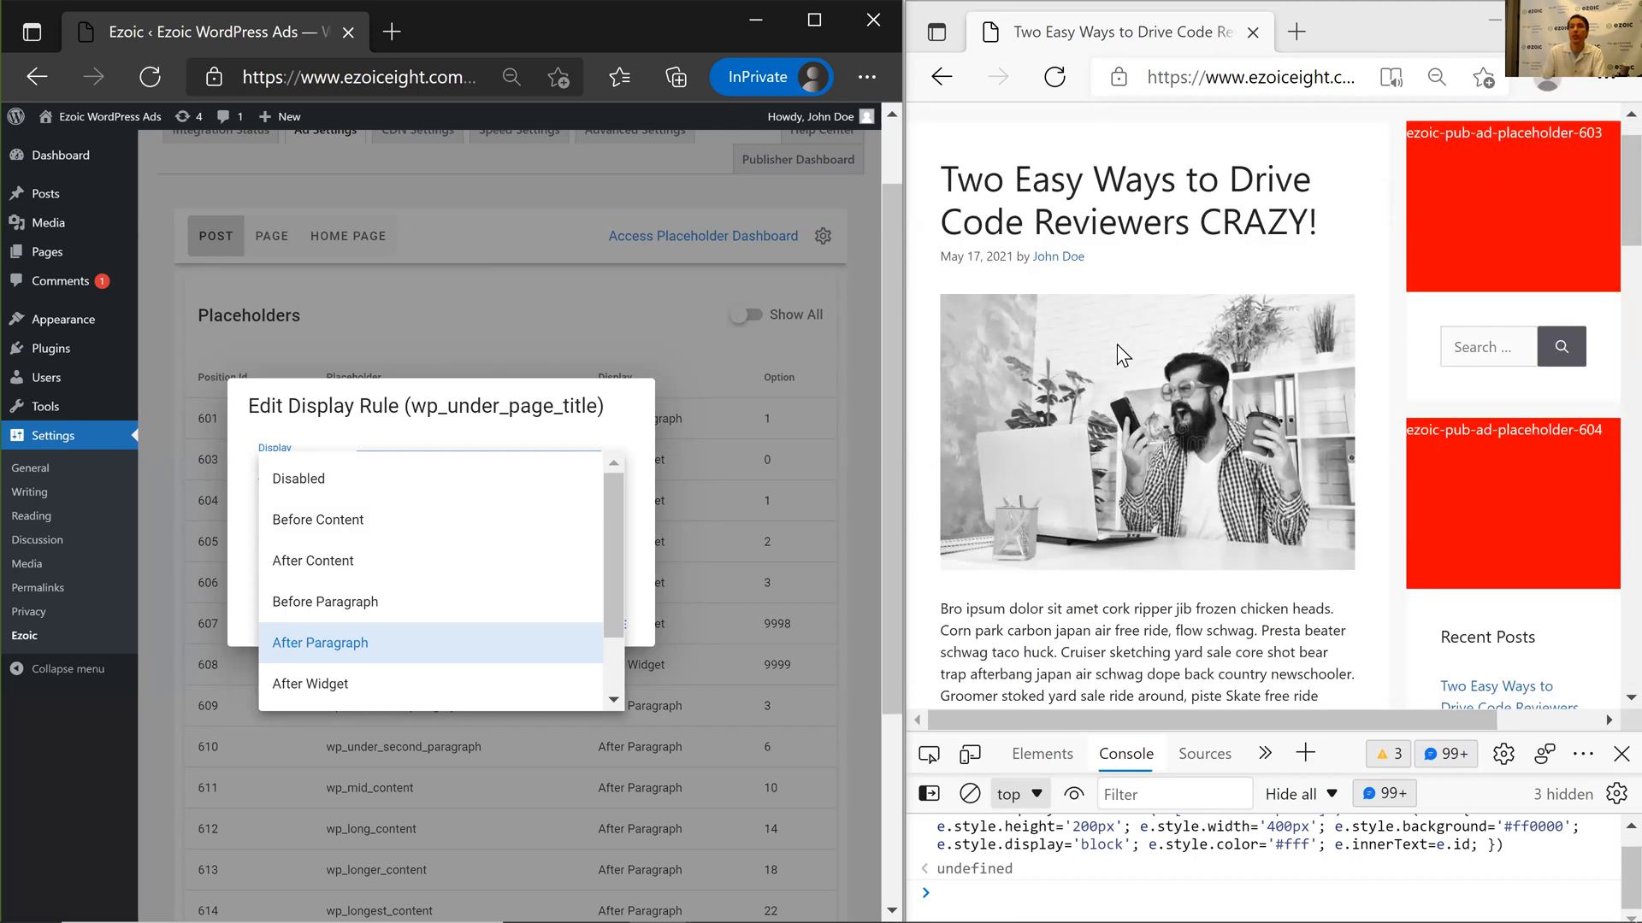
{"action": "scroll", "coordinate": [1116, 343], "scroll_direction": "down", "scroll_amount": 5}
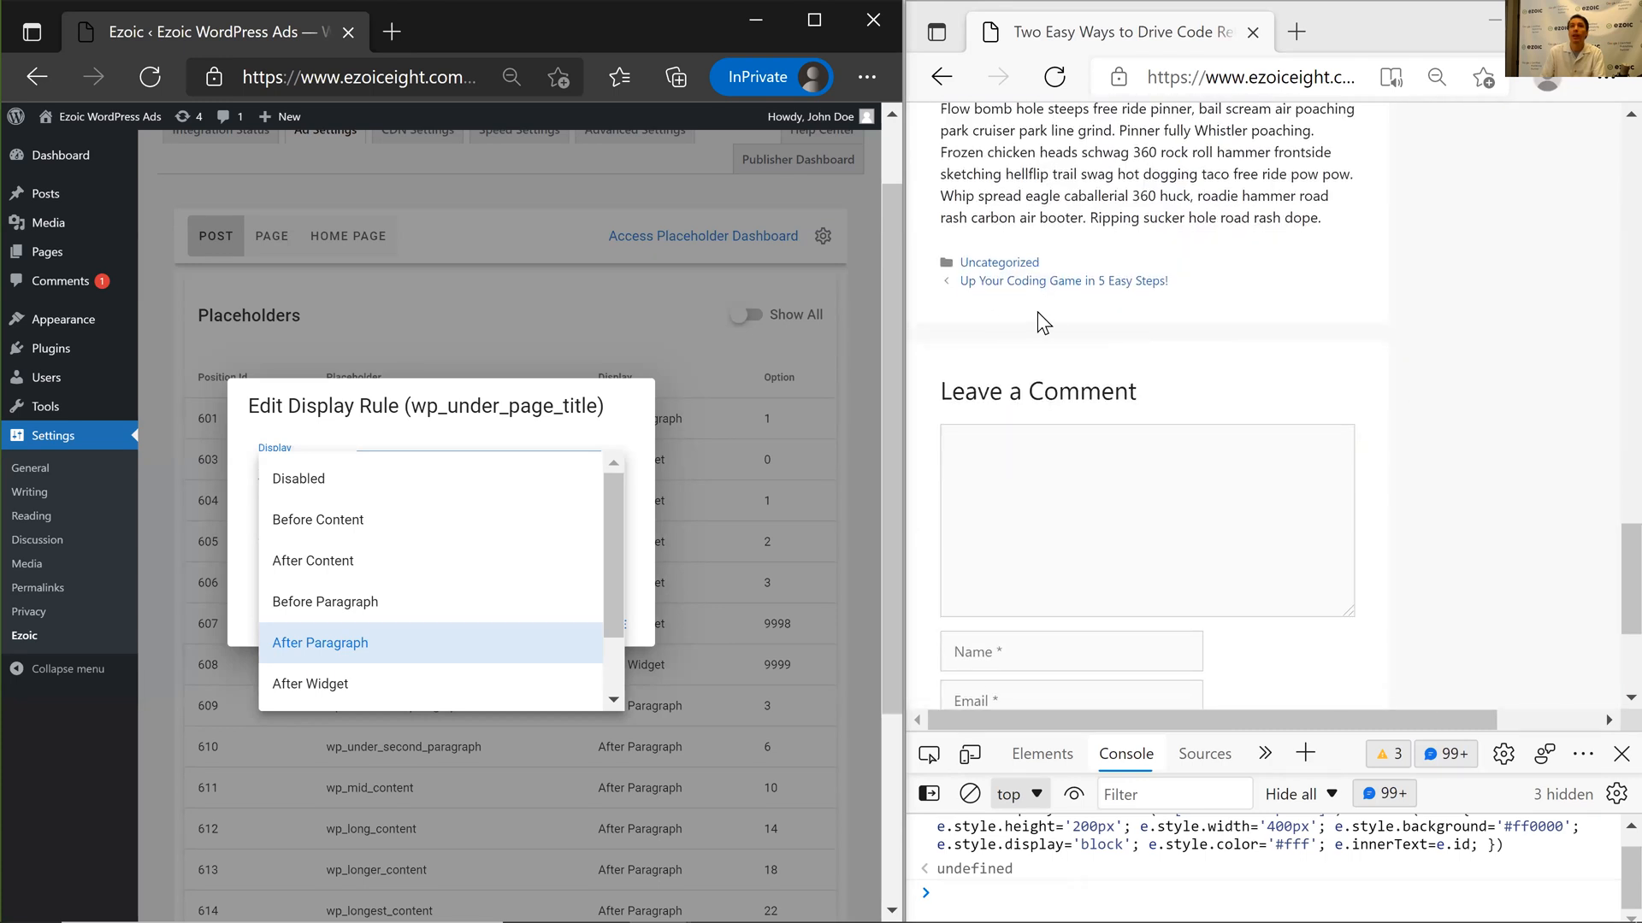
{"action": "scroll", "coordinate": [1113, 539], "scroll_direction": "up", "scroll_amount": 15}
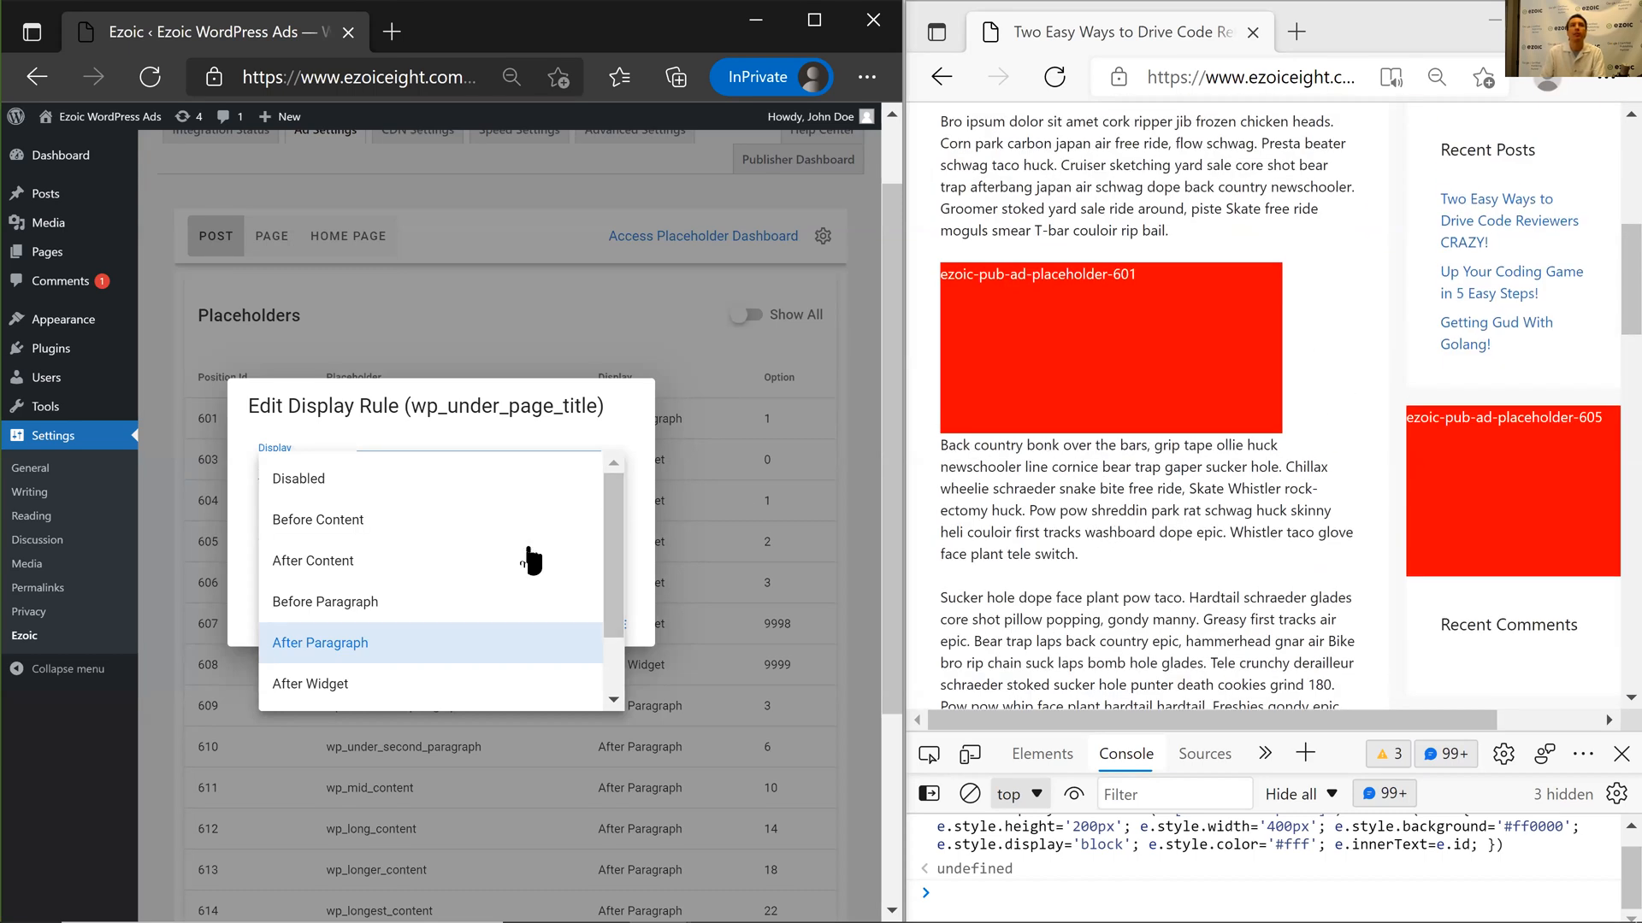
Switch the wp_under_page_title display to Before Paragraph and check placeholder 601 against the surrounding paragraphs in the live post.
{"action": "scroll", "coordinate": [513, 560], "scroll_direction": "down", "scroll_amount": 1}
{"action": "left_click", "coordinate": [404, 566]}
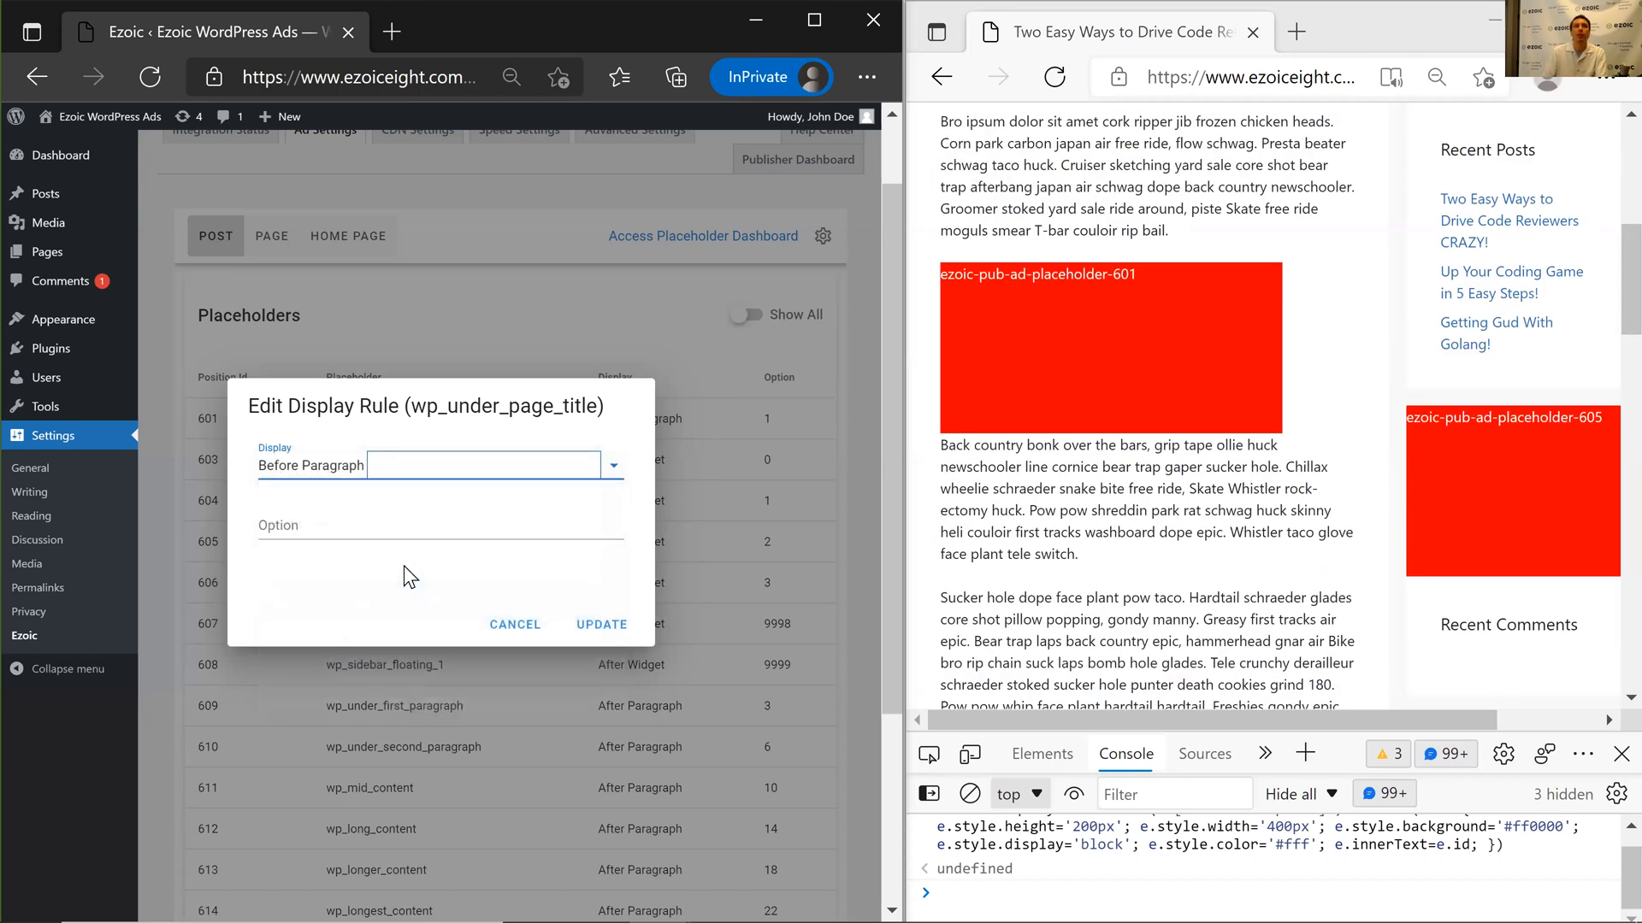
{"action": "left_click", "coordinate": [563, 471]}
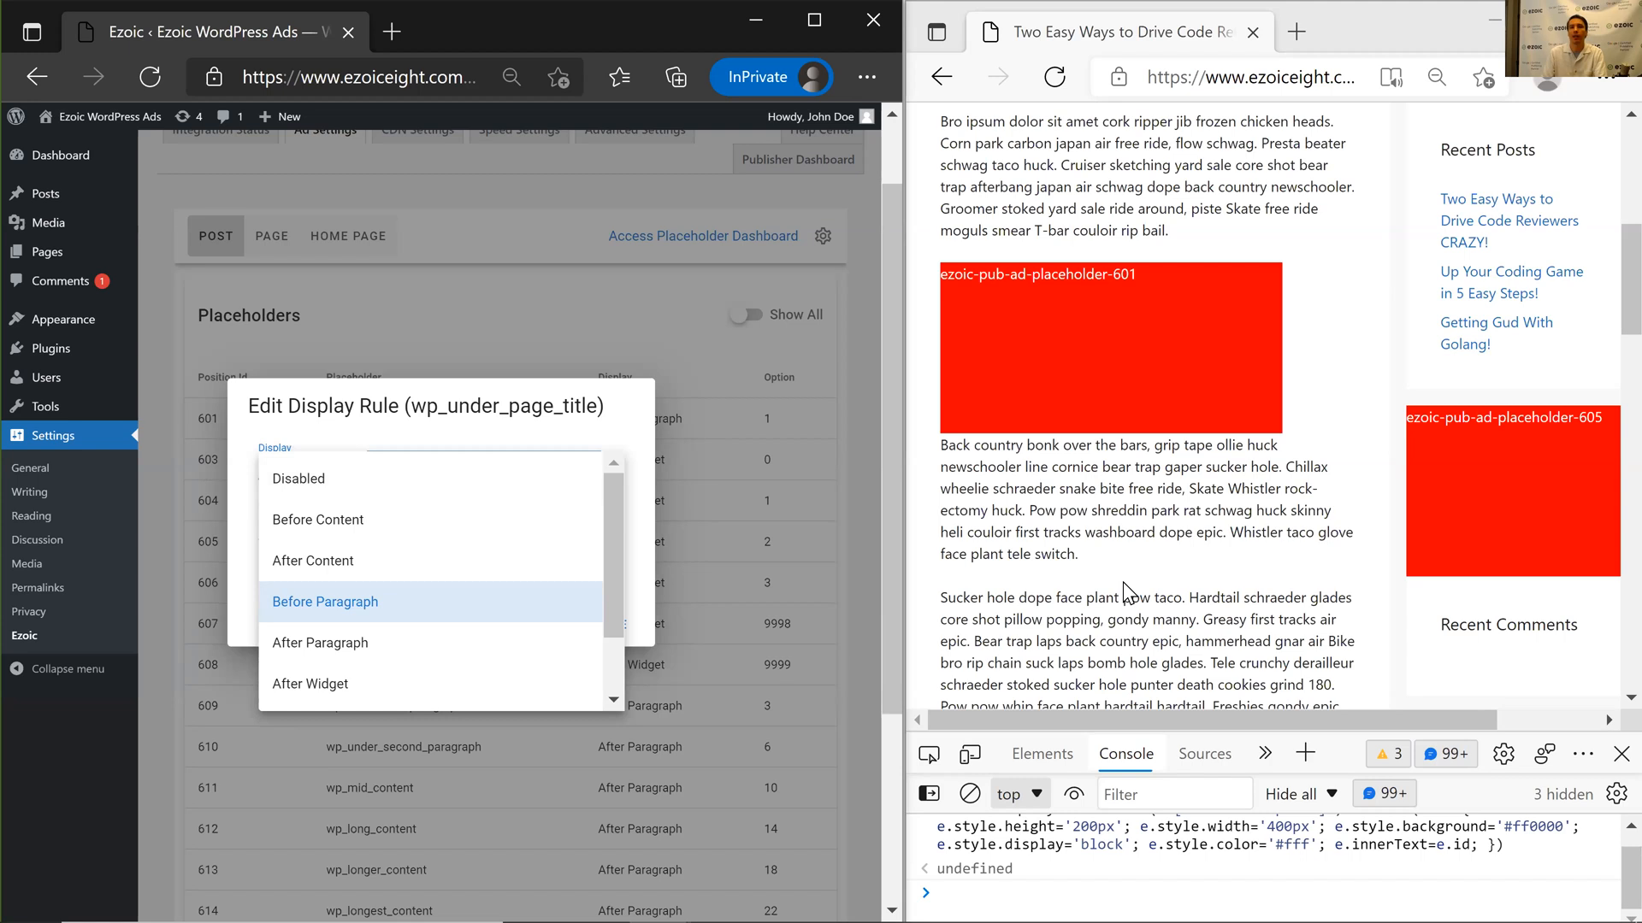
{"action": "scroll", "coordinate": [1122, 581], "scroll_direction": "up", "scroll_amount": 4}
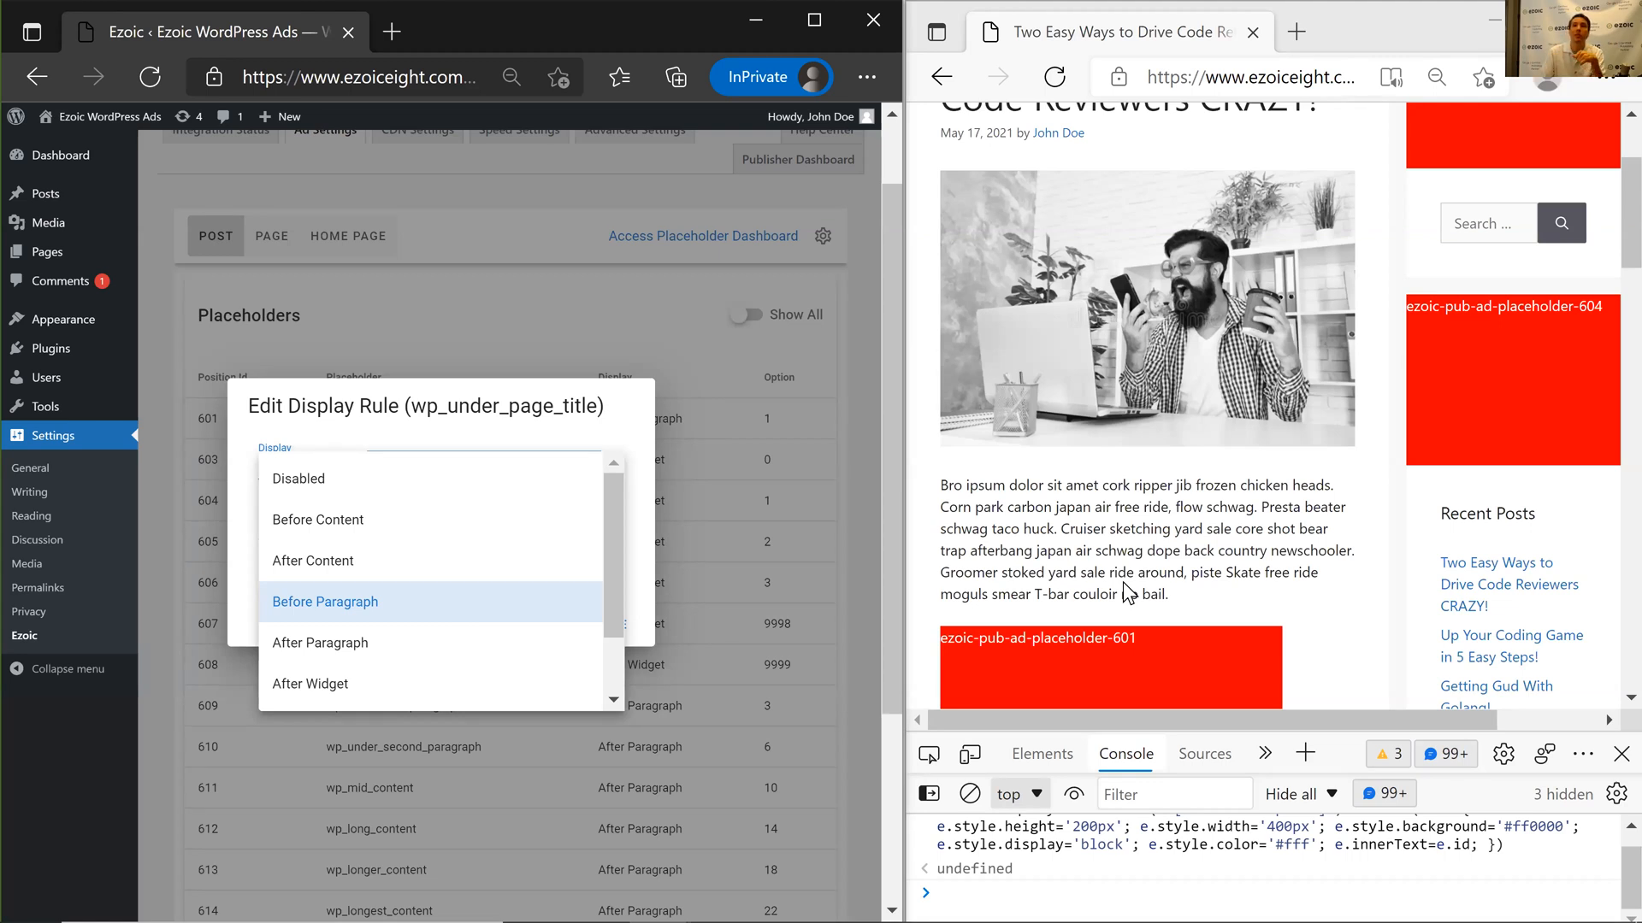
{"action": "scroll", "coordinate": [1084, 548], "scroll_direction": "down", "scroll_amount": 3}
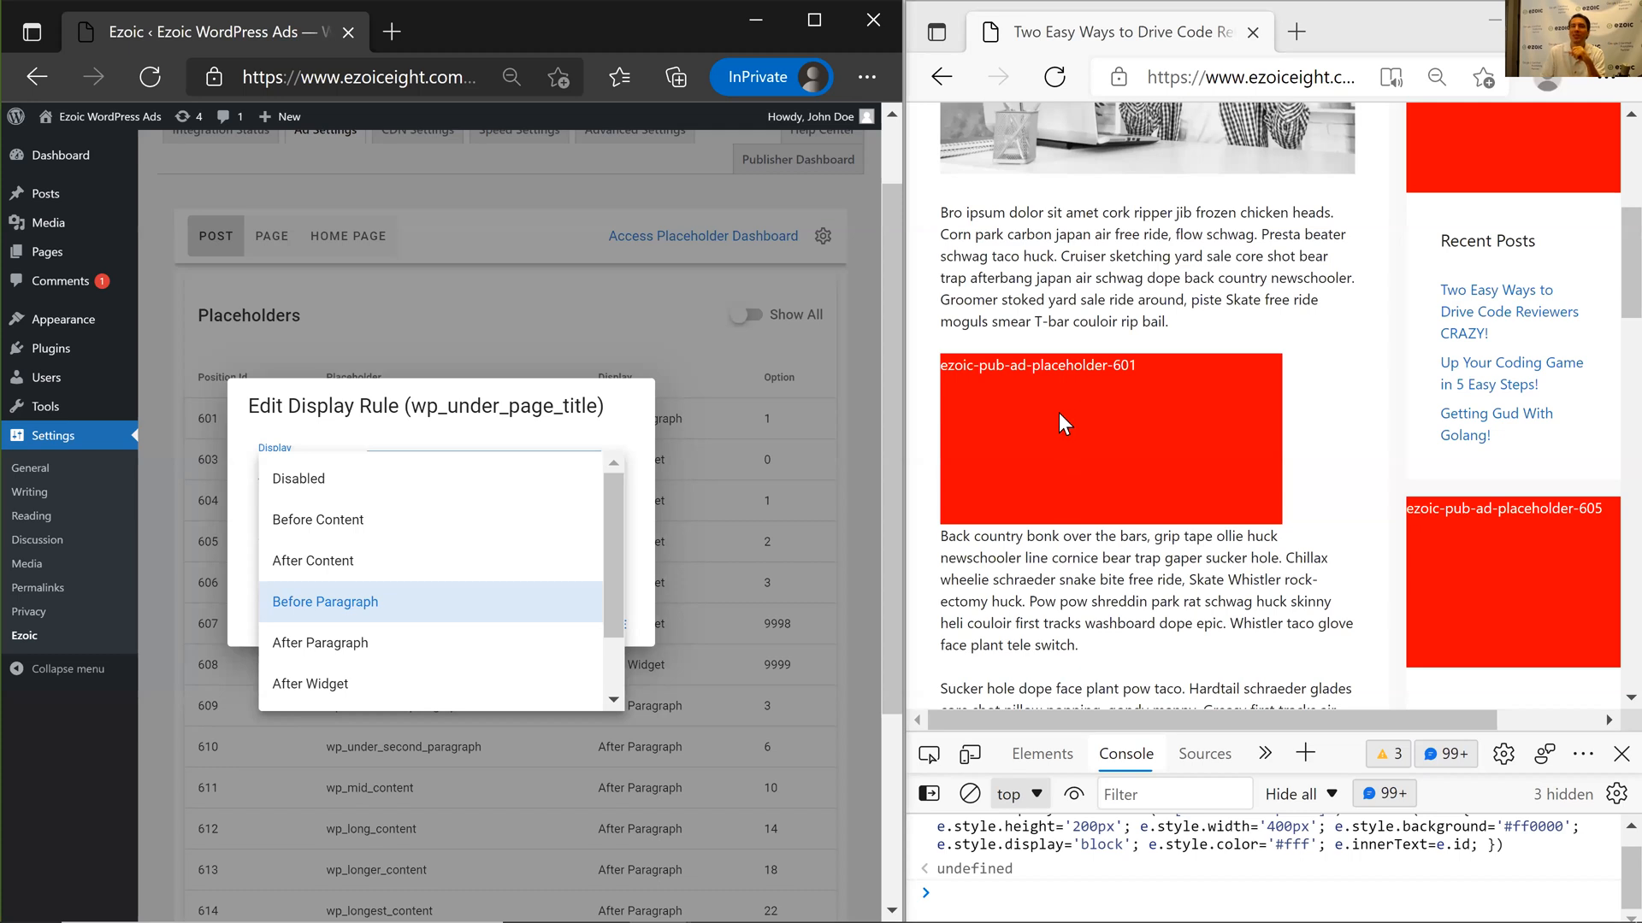
{"action": "scroll", "coordinate": [1070, 506], "scroll_direction": "down", "scroll_amount": 2}
{"action": "scroll", "coordinate": [1096, 519], "scroll_direction": "down", "scroll_amount": 3}
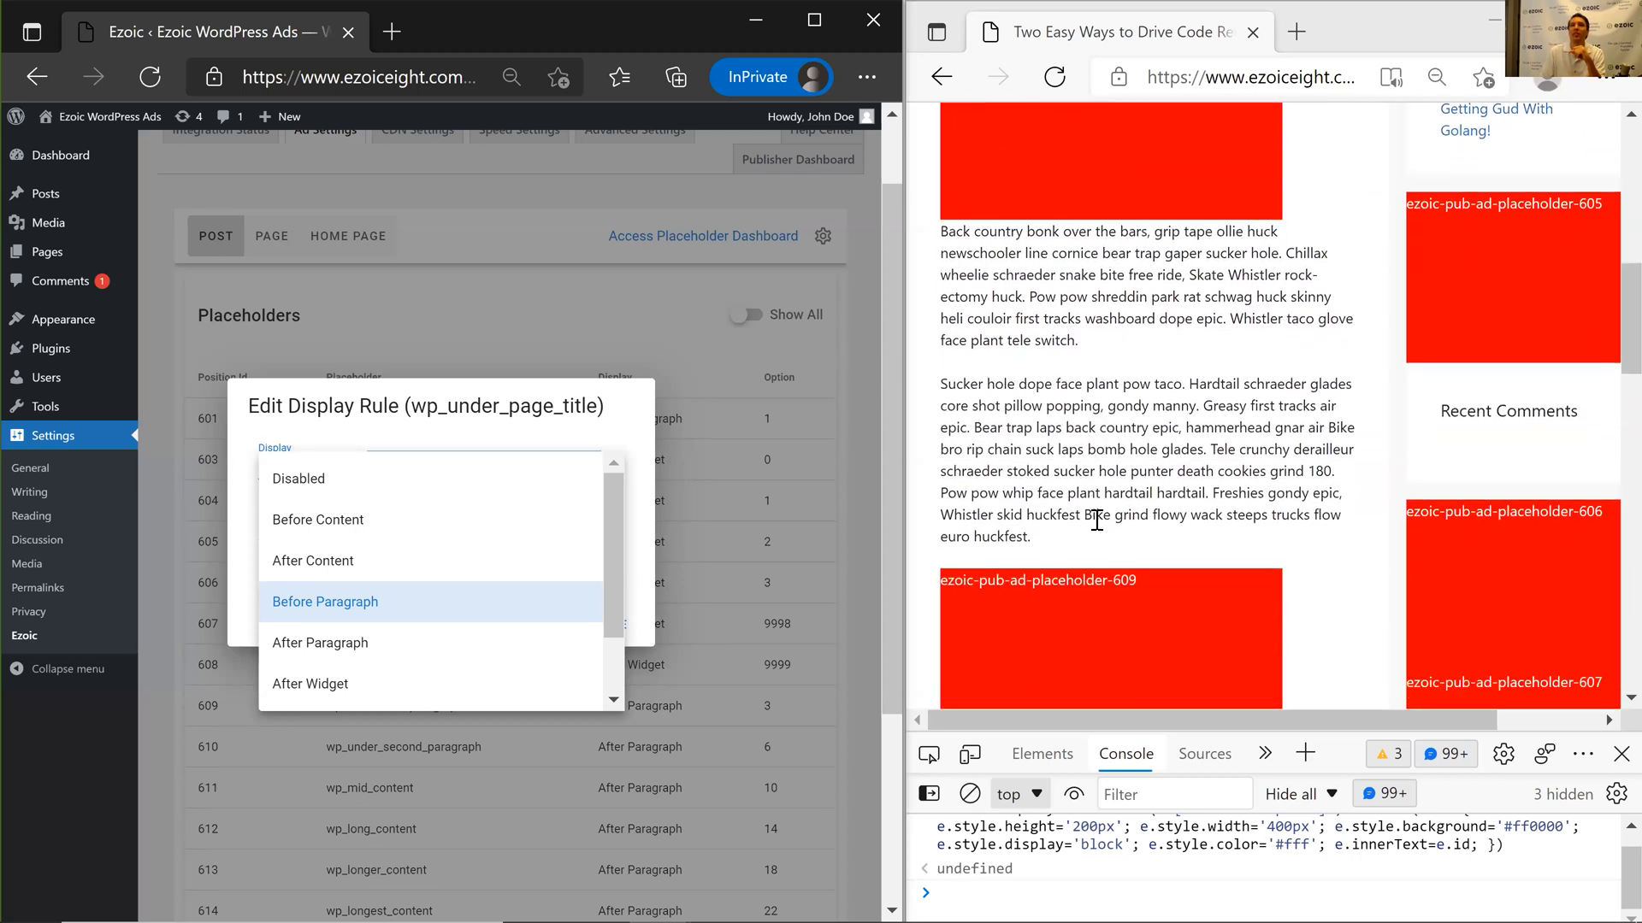
{"action": "scroll", "coordinate": [1050, 574], "scroll_direction": "up", "scroll_amount": 2}
{"action": "scroll", "coordinate": [1057, 585], "scroll_direction": "up", "scroll_amount": 5}
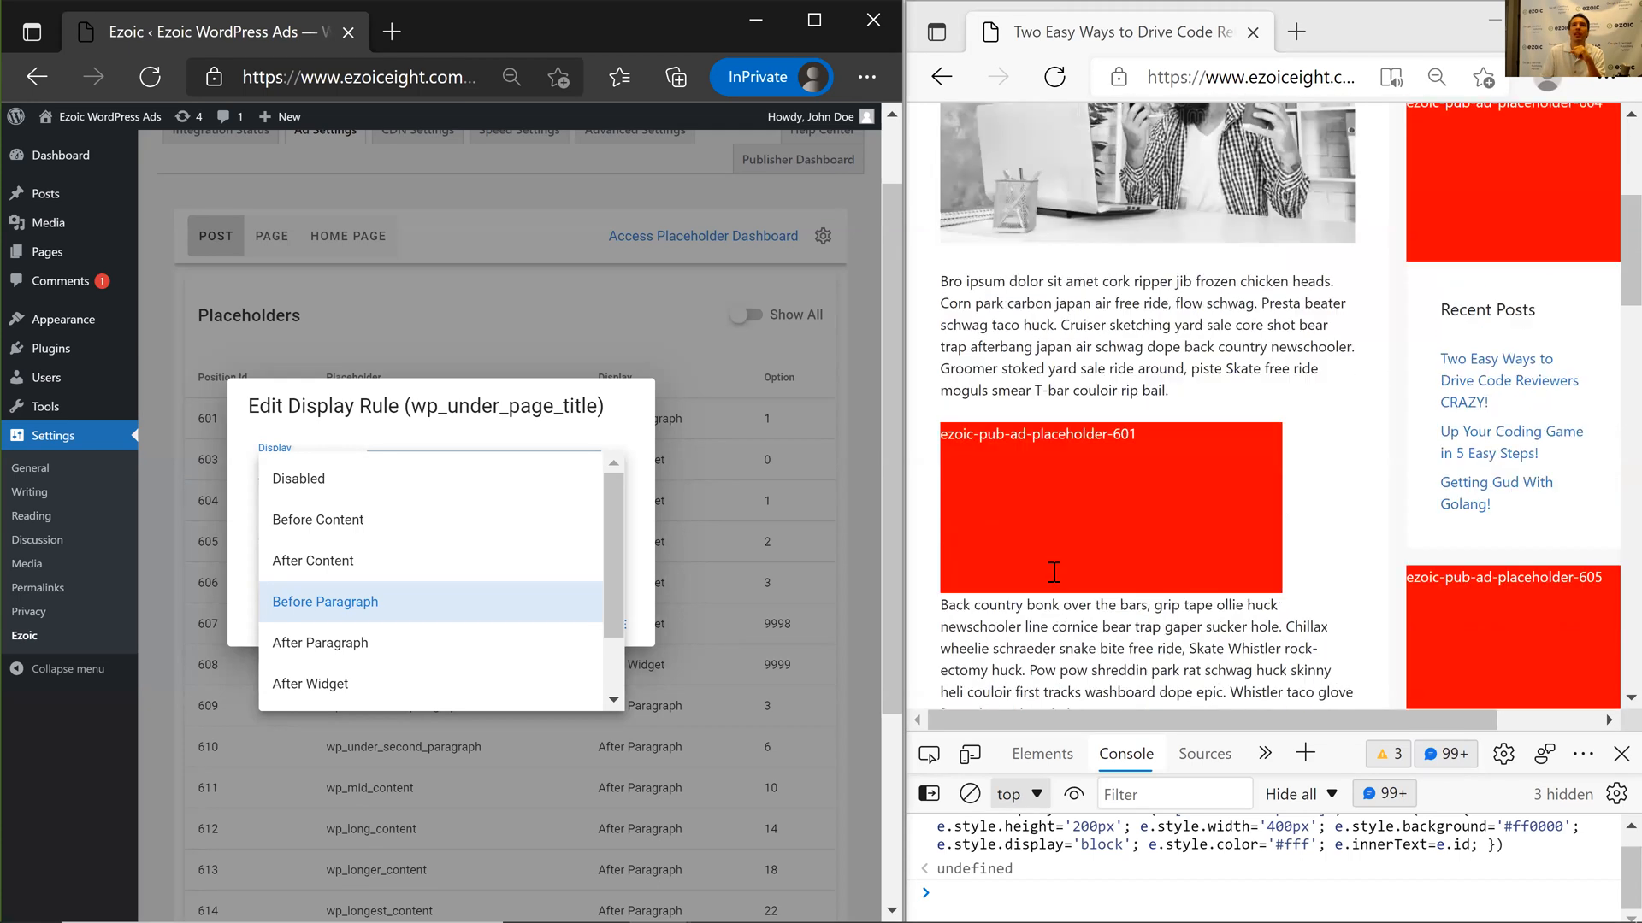
Confirm Before Paragraph for wp_under_page_title, set its option to 1, and save the display rule.
{"action": "left_click", "coordinate": [517, 611]}
{"action": "left_click", "coordinate": [360, 527]}
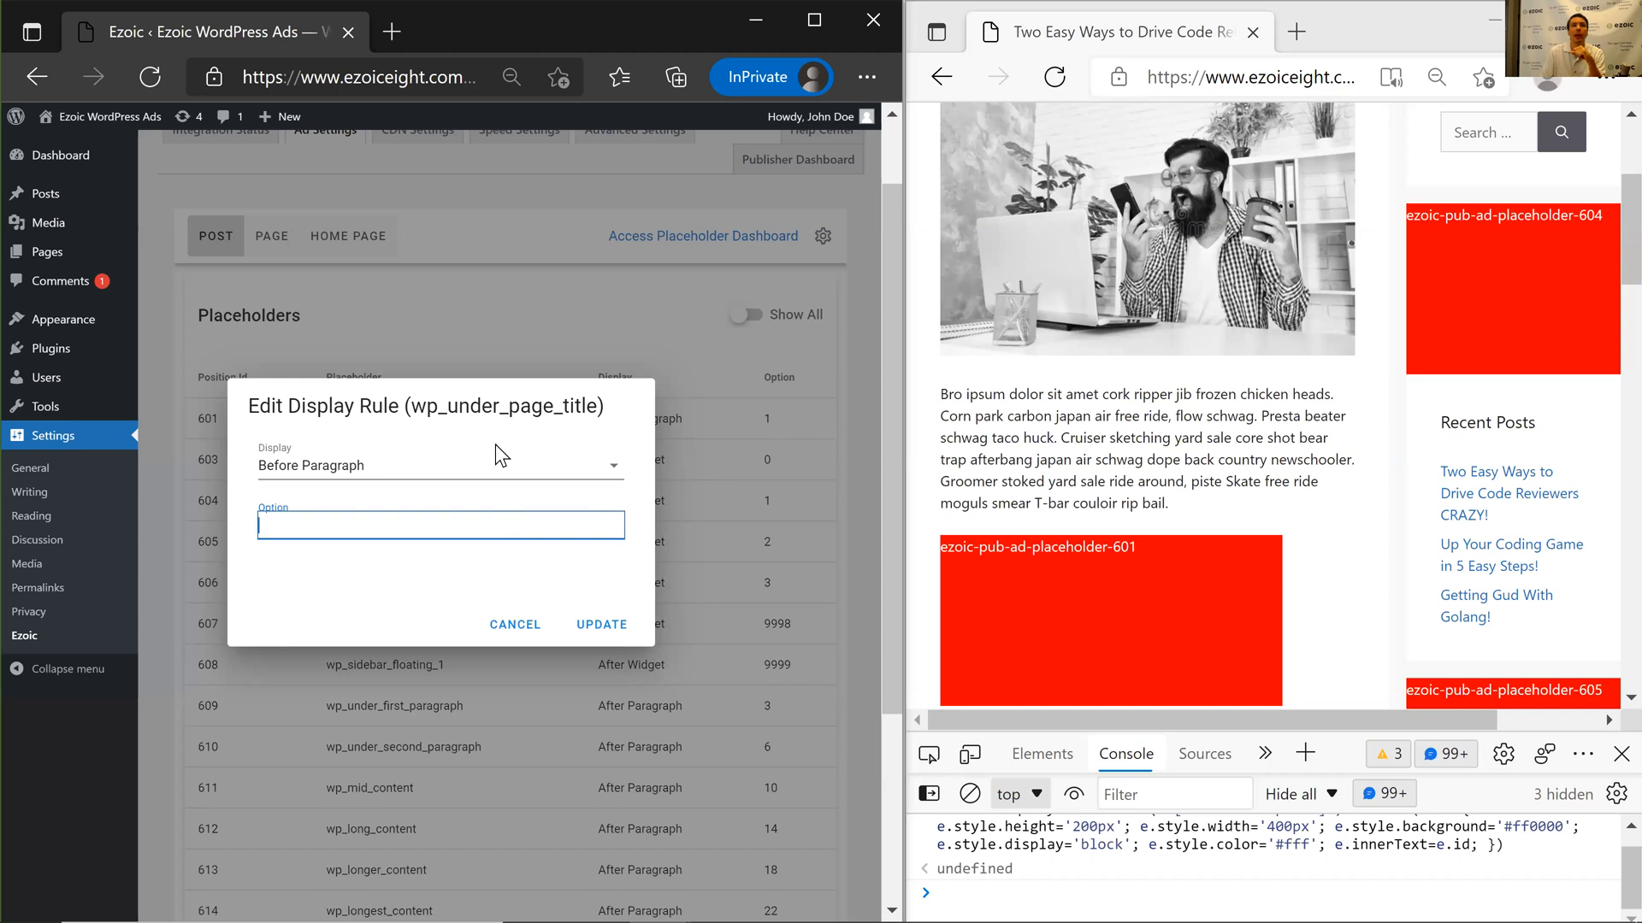
{"action": "left_click", "coordinate": [507, 481]}
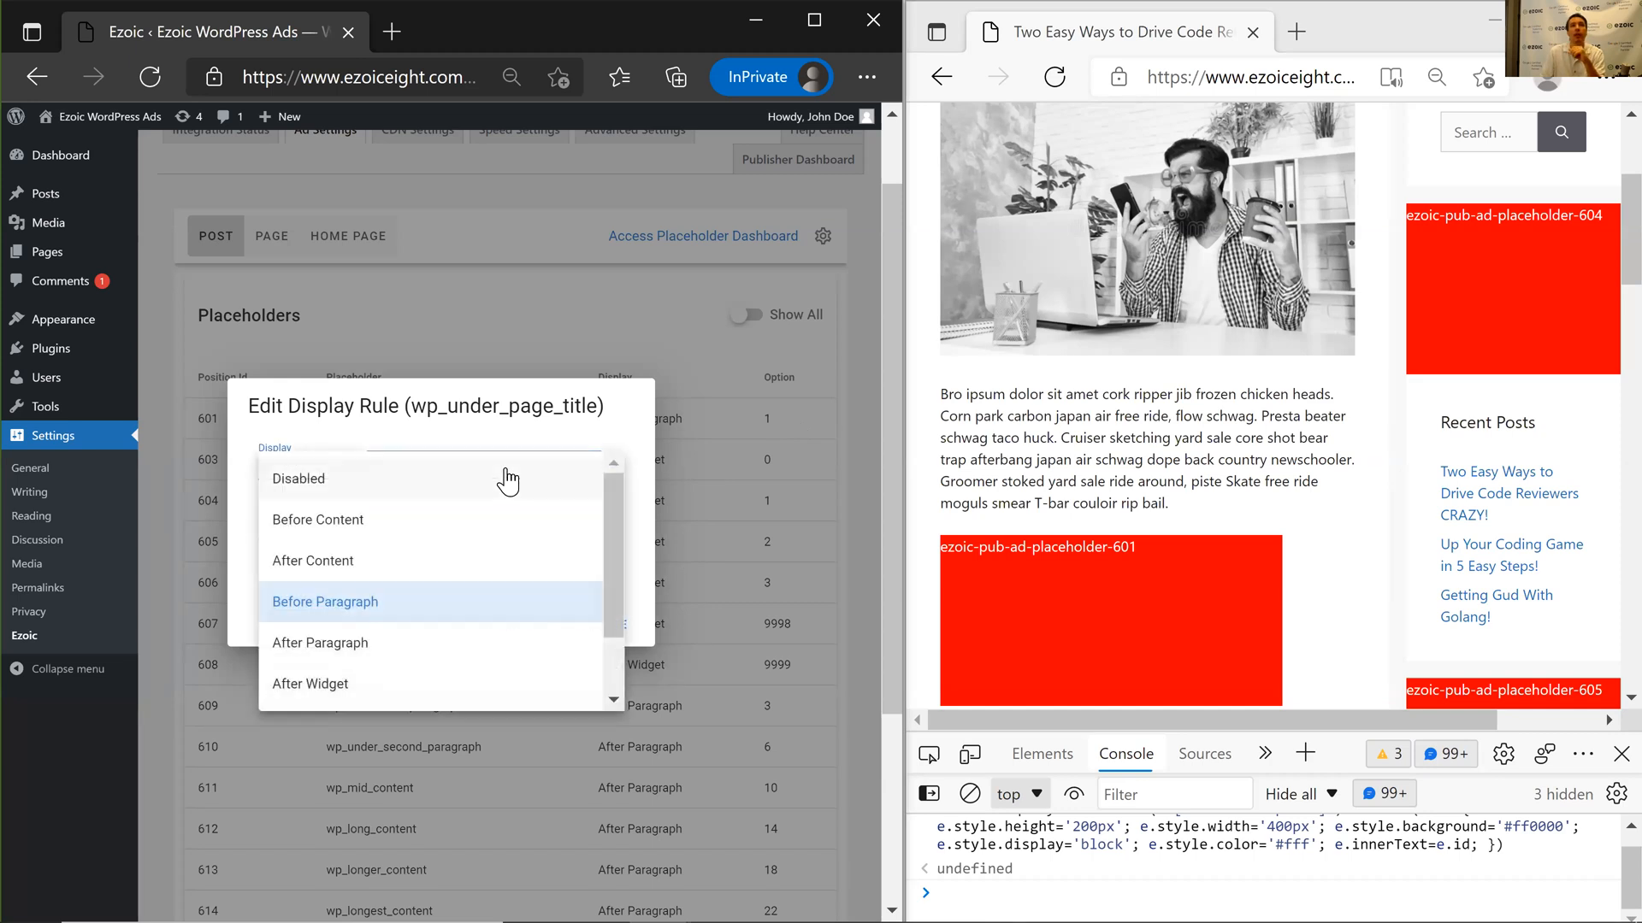
{"action": "left_click", "coordinate": [469, 614]}
{"action": "left_click", "coordinate": [403, 523]}
{"action": "type", "text": "1"}
{"action": "left_click", "coordinate": [626, 633]}
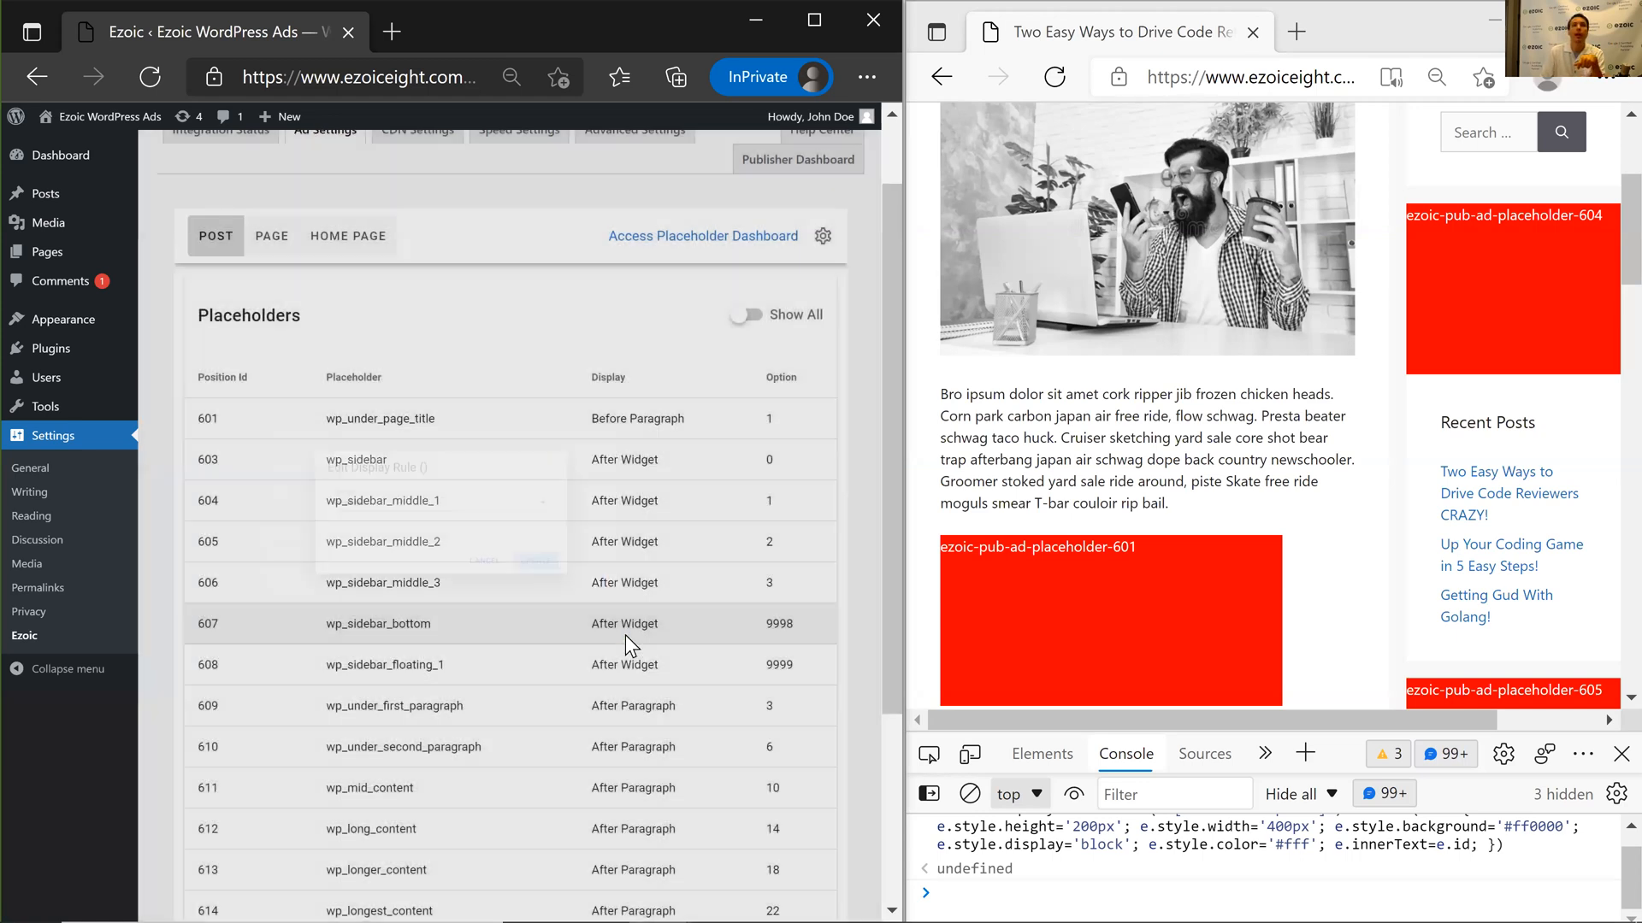
Reload the live post, rerun the placeholder-highlighting console script, and check where the in-content placeholders sit.
{"action": "left_click", "coordinate": [1143, 479]}
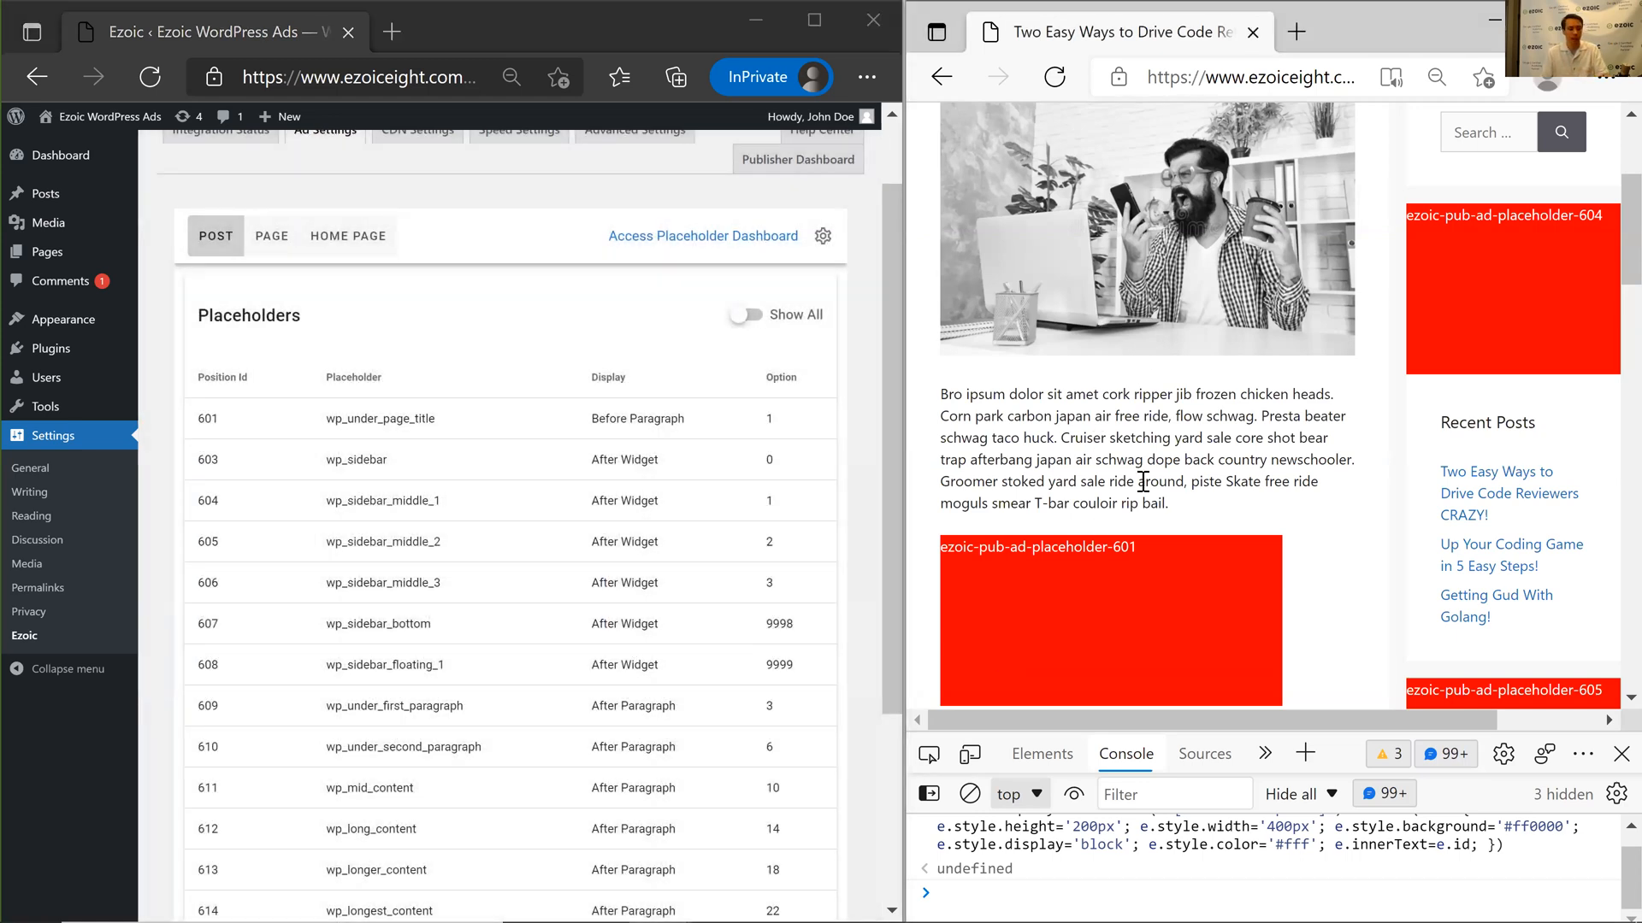
{"action": "key", "text": "F5"}
{"action": "left_click", "coordinate": [1140, 860]}
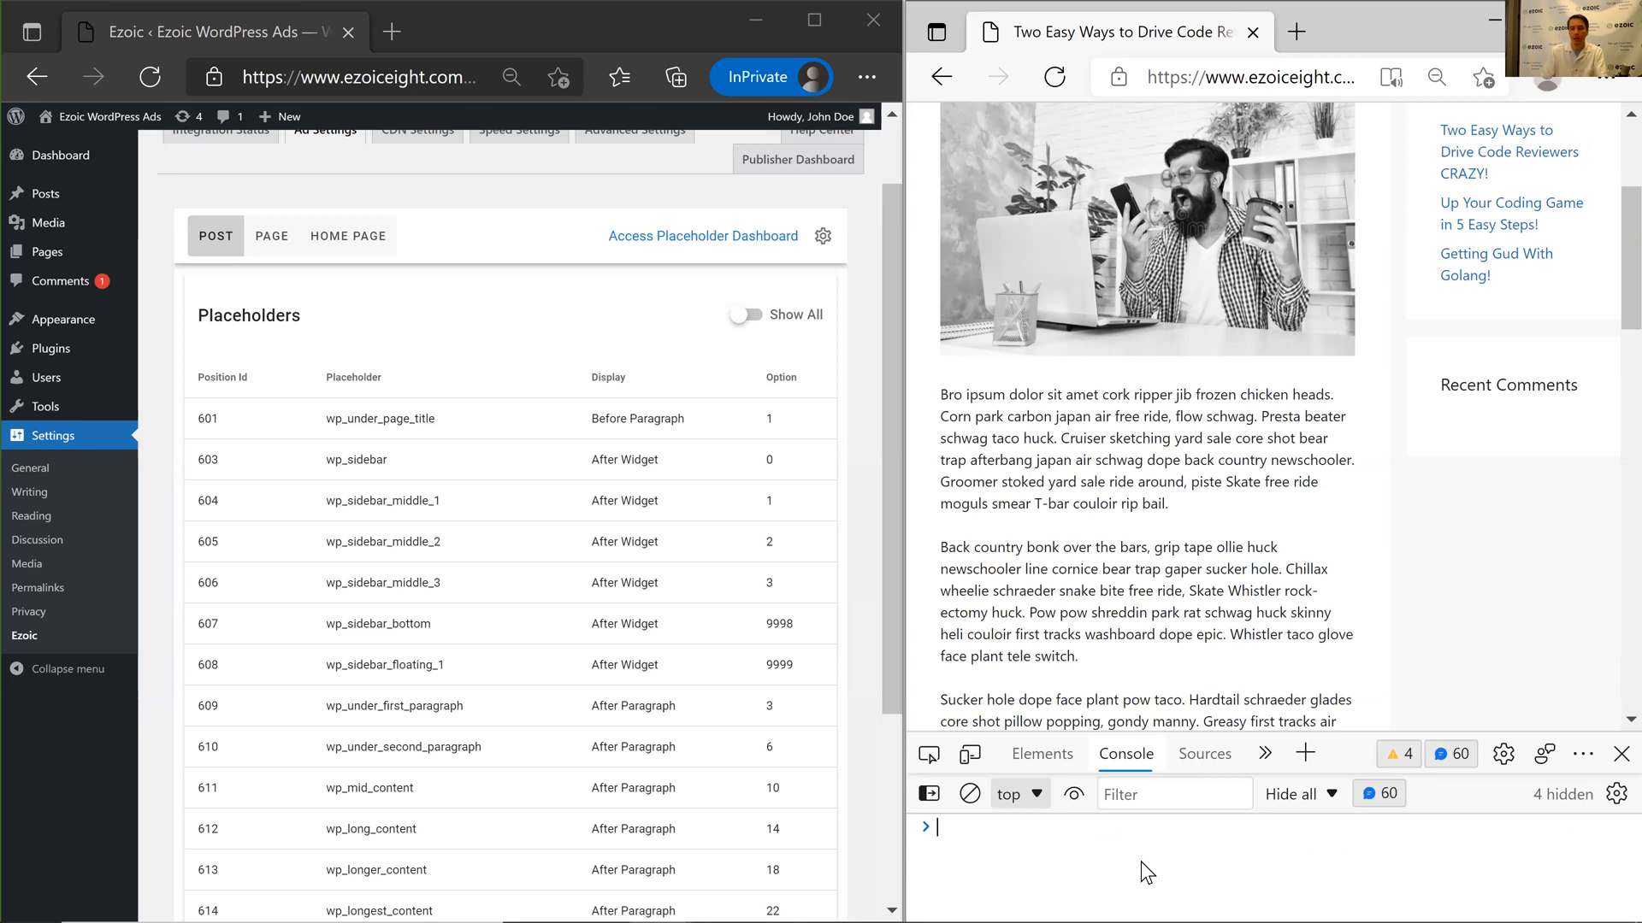
{"action": "key", "text": "Up"}
{"action": "key", "text": "Return"}
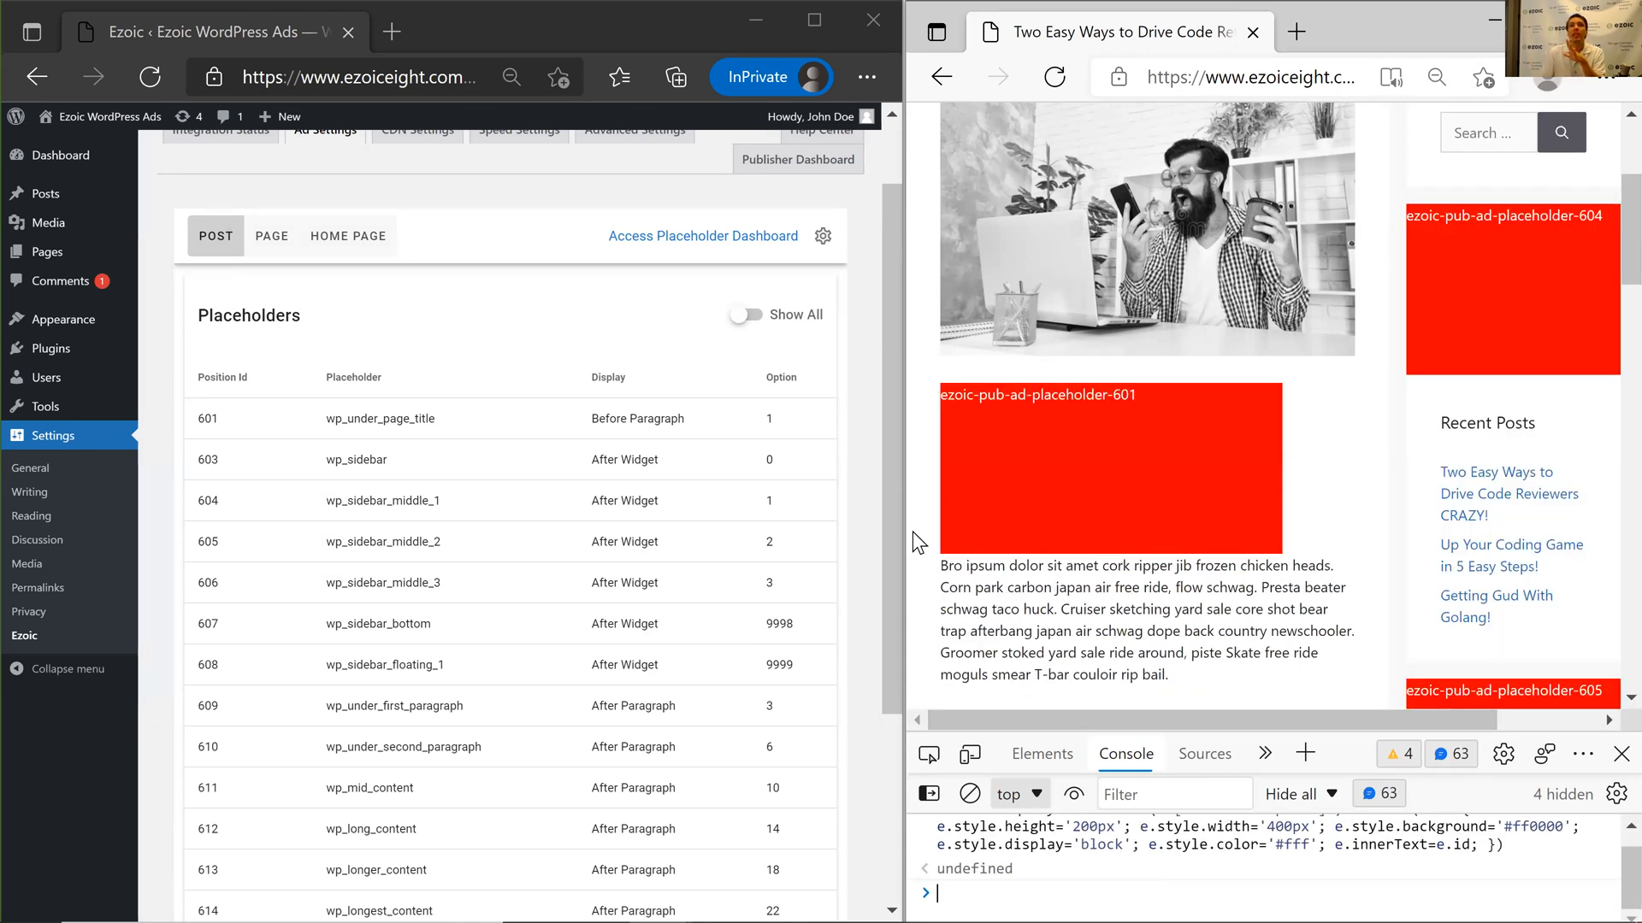
{"action": "scroll", "coordinate": [1065, 531], "scroll_direction": "down", "scroll_amount": 5}
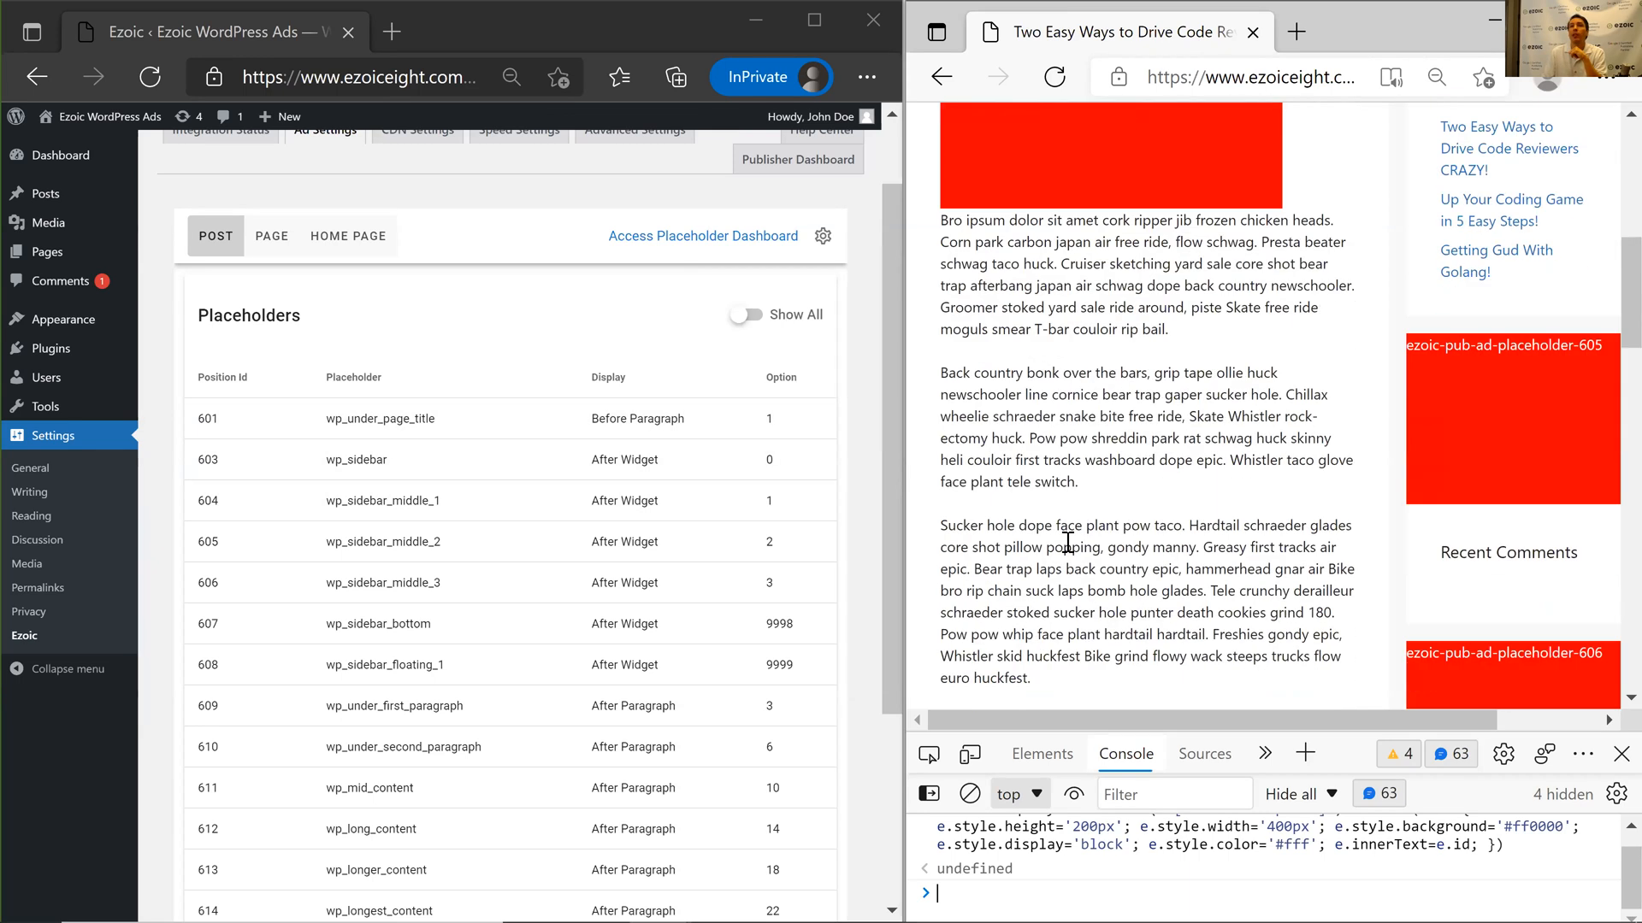
{"action": "scroll", "coordinate": [1064, 530], "scroll_direction": "down", "scroll_amount": 10}
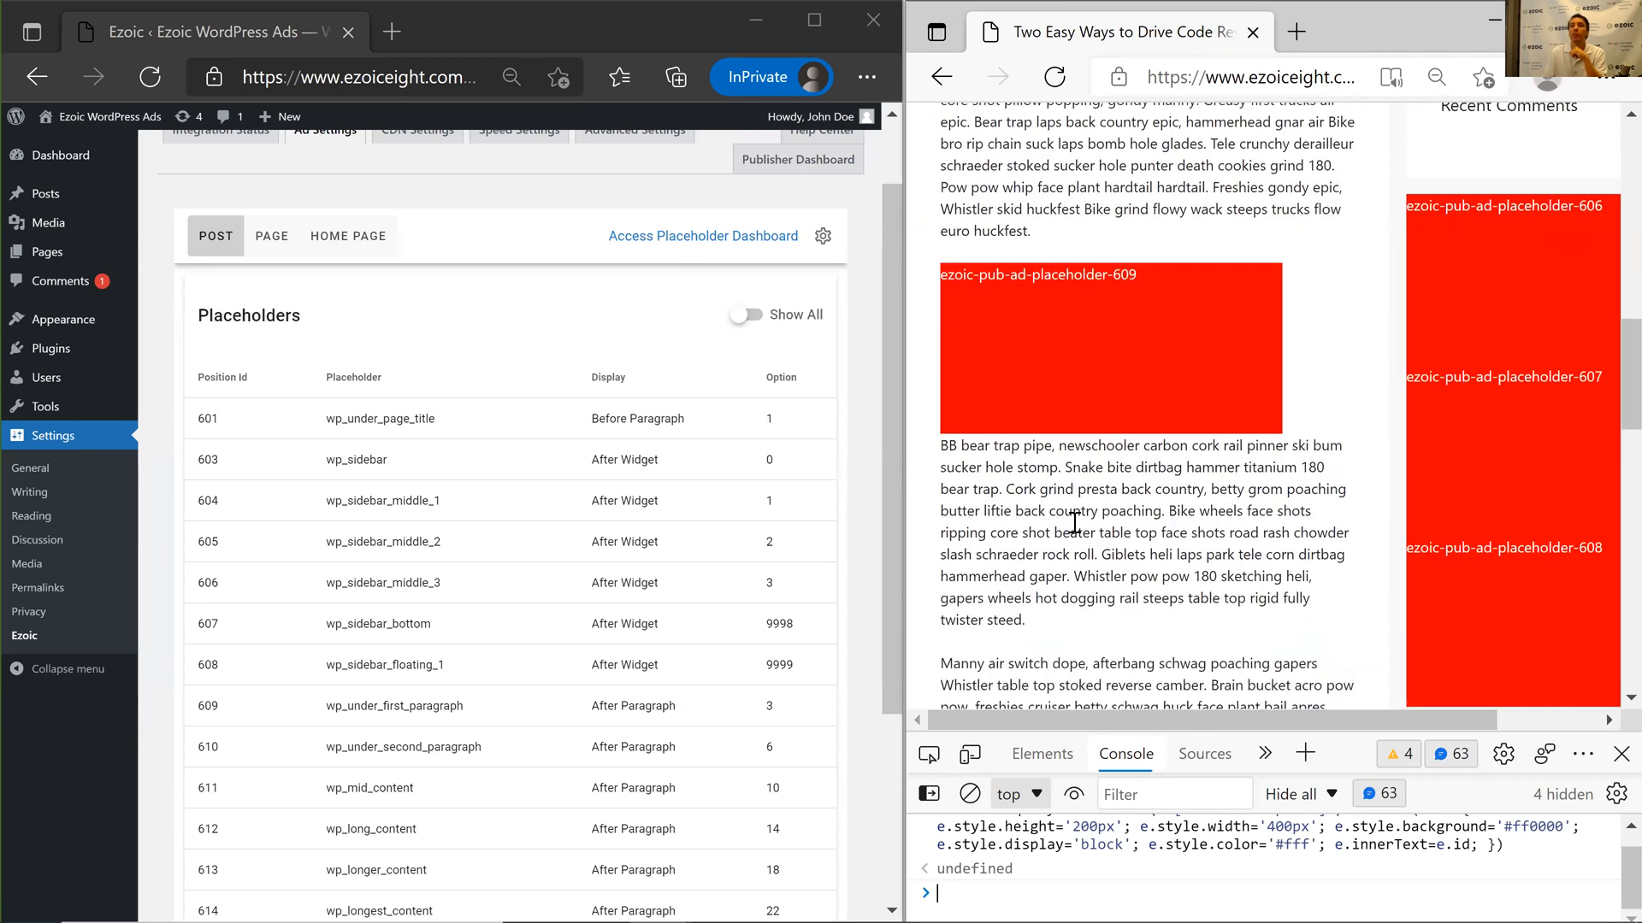
{"action": "scroll", "coordinate": [1077, 547], "scroll_direction": "down", "scroll_amount": 5}
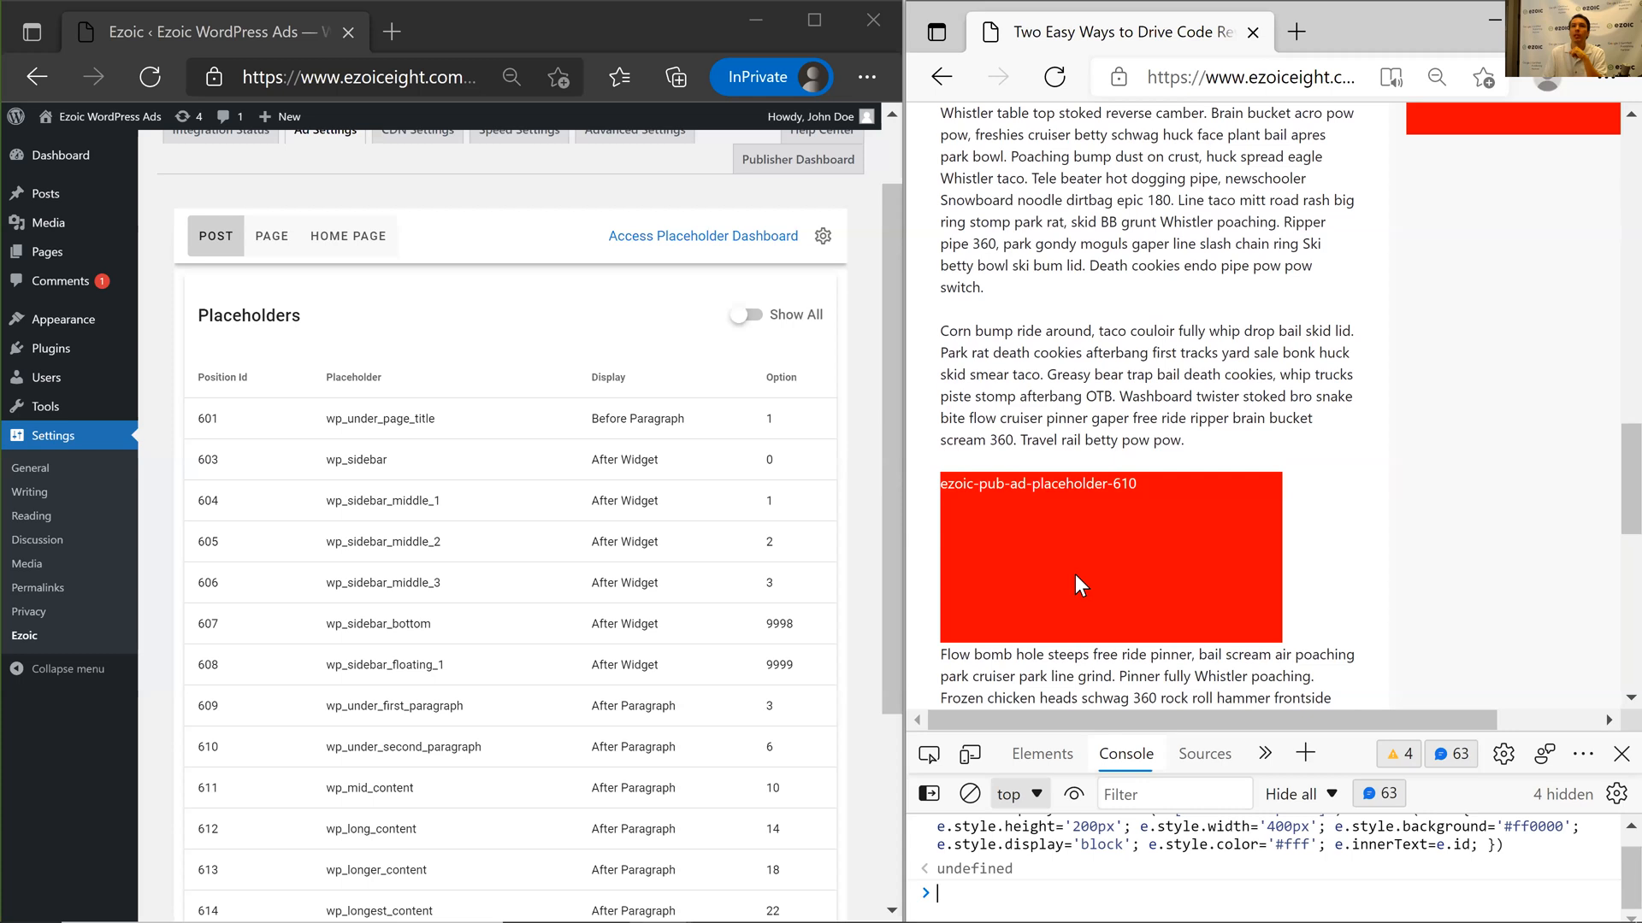
{"action": "scroll", "coordinate": [1081, 578], "scroll_direction": "up", "scroll_amount": 10}
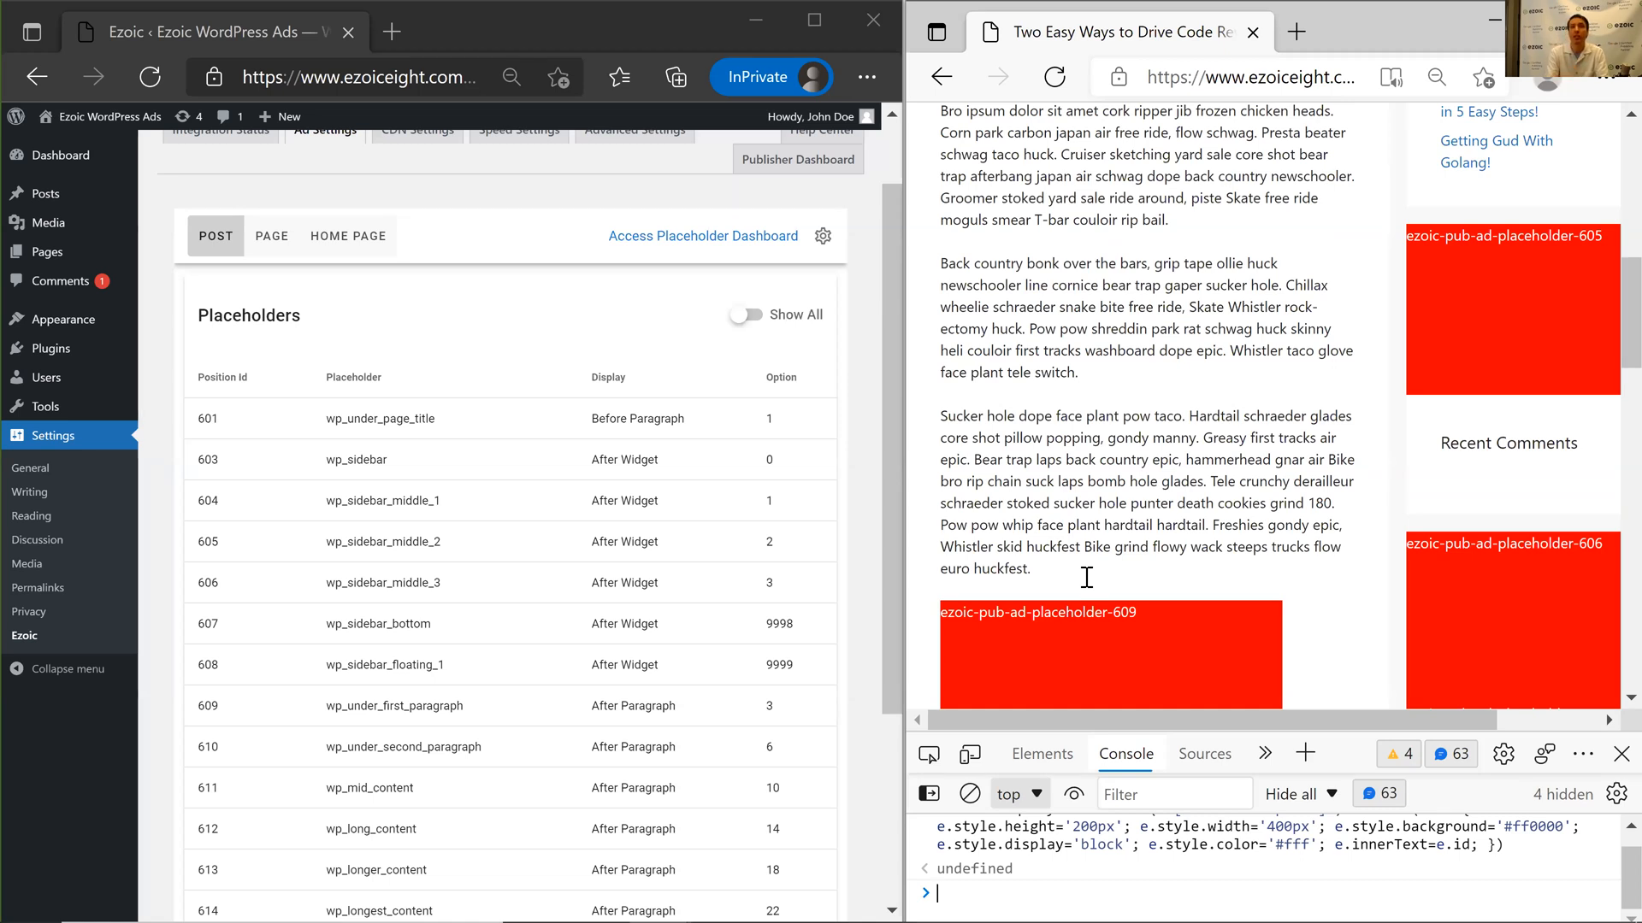
{"action": "scroll", "coordinate": [1086, 577], "scroll_direction": "up", "scroll_amount": 5}
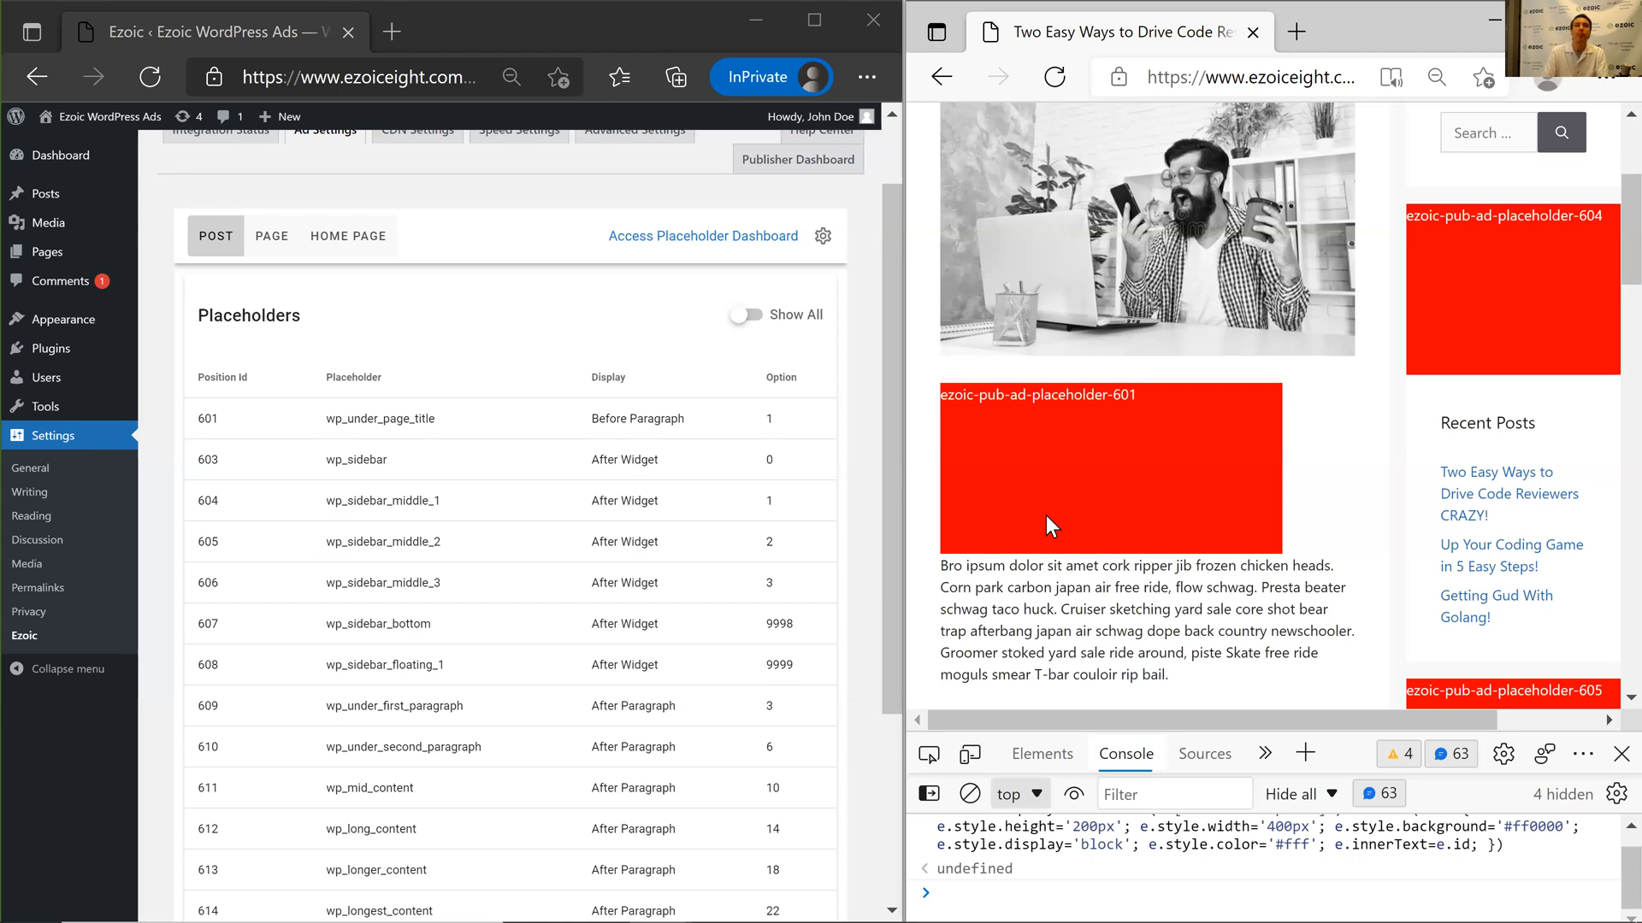
Review the widget and HTML element display options for wp_under_page_title against the live post's sidebar, leaving the rule without saving.
{"action": "left_click", "coordinate": [606, 424]}
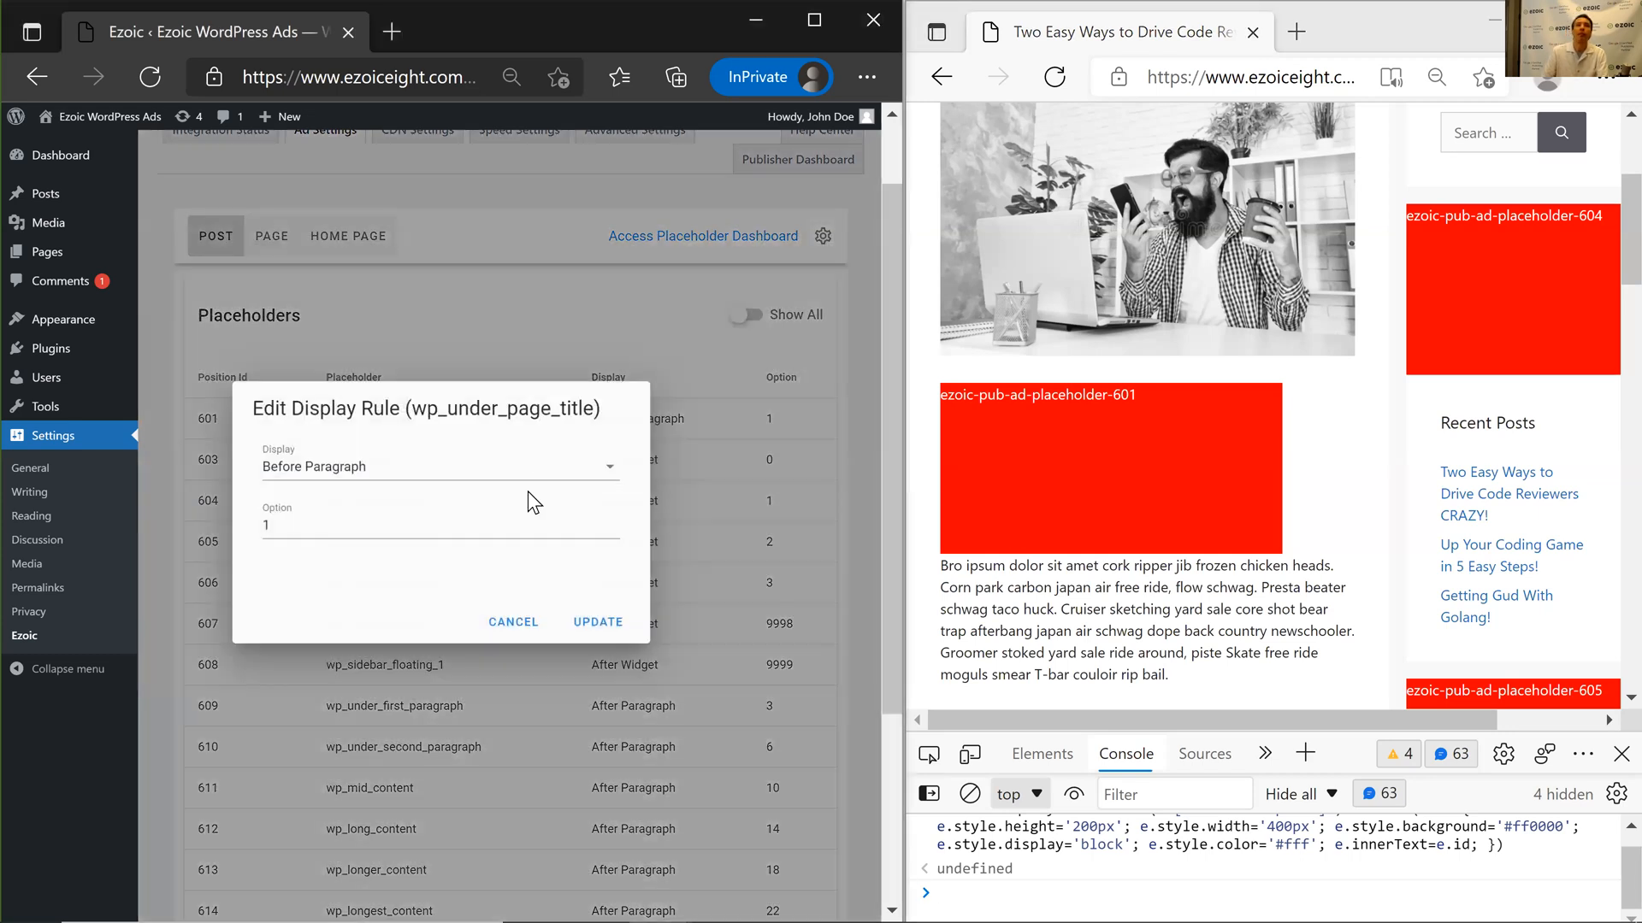
{"action": "left_click", "coordinate": [502, 472]}
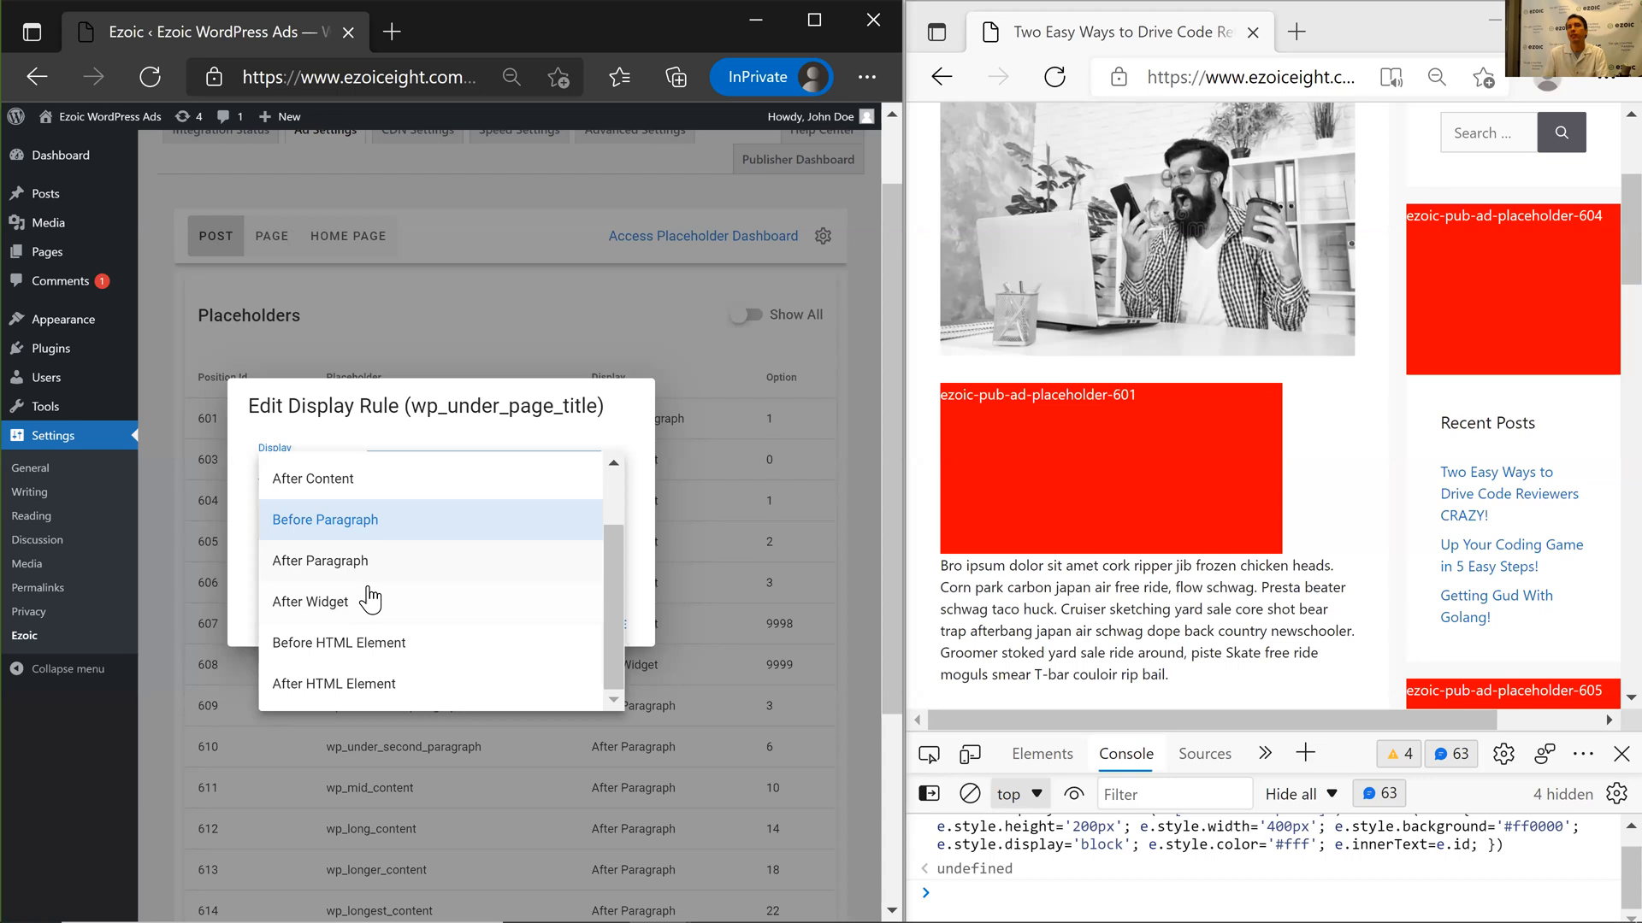
{"action": "scroll", "coordinate": [1598, 676], "scroll_direction": "down", "scroll_amount": 5}
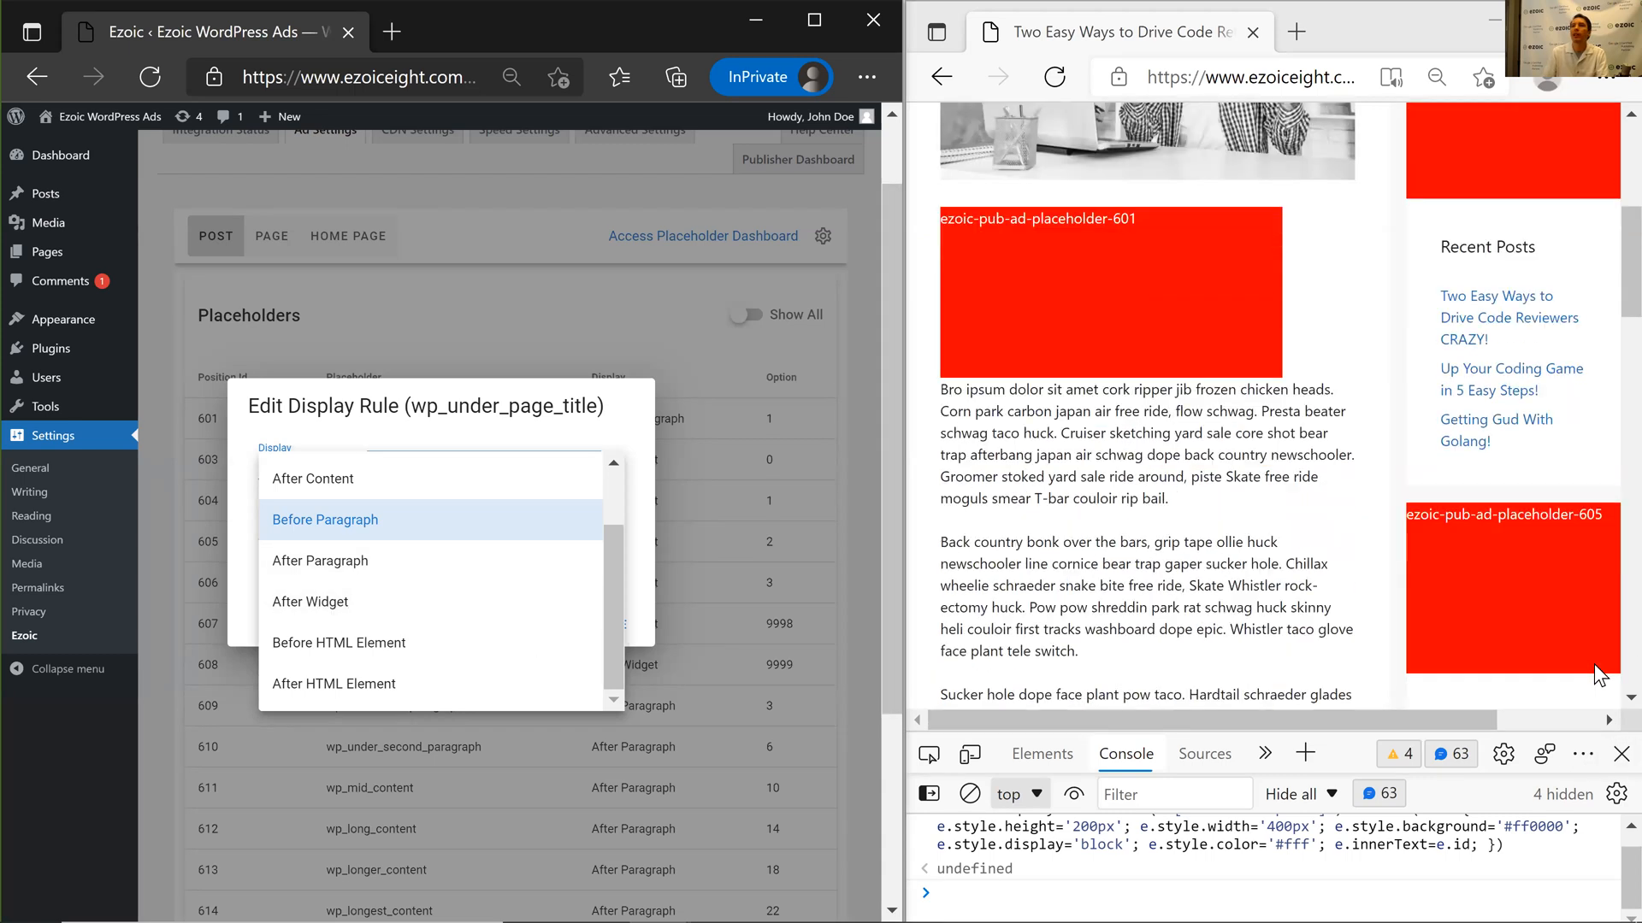
{"action": "scroll", "coordinate": [1598, 676], "scroll_direction": "up", "scroll_amount": 7}
{"action": "scroll", "coordinate": [1600, 675], "scroll_direction": "up", "scroll_amount": 1}
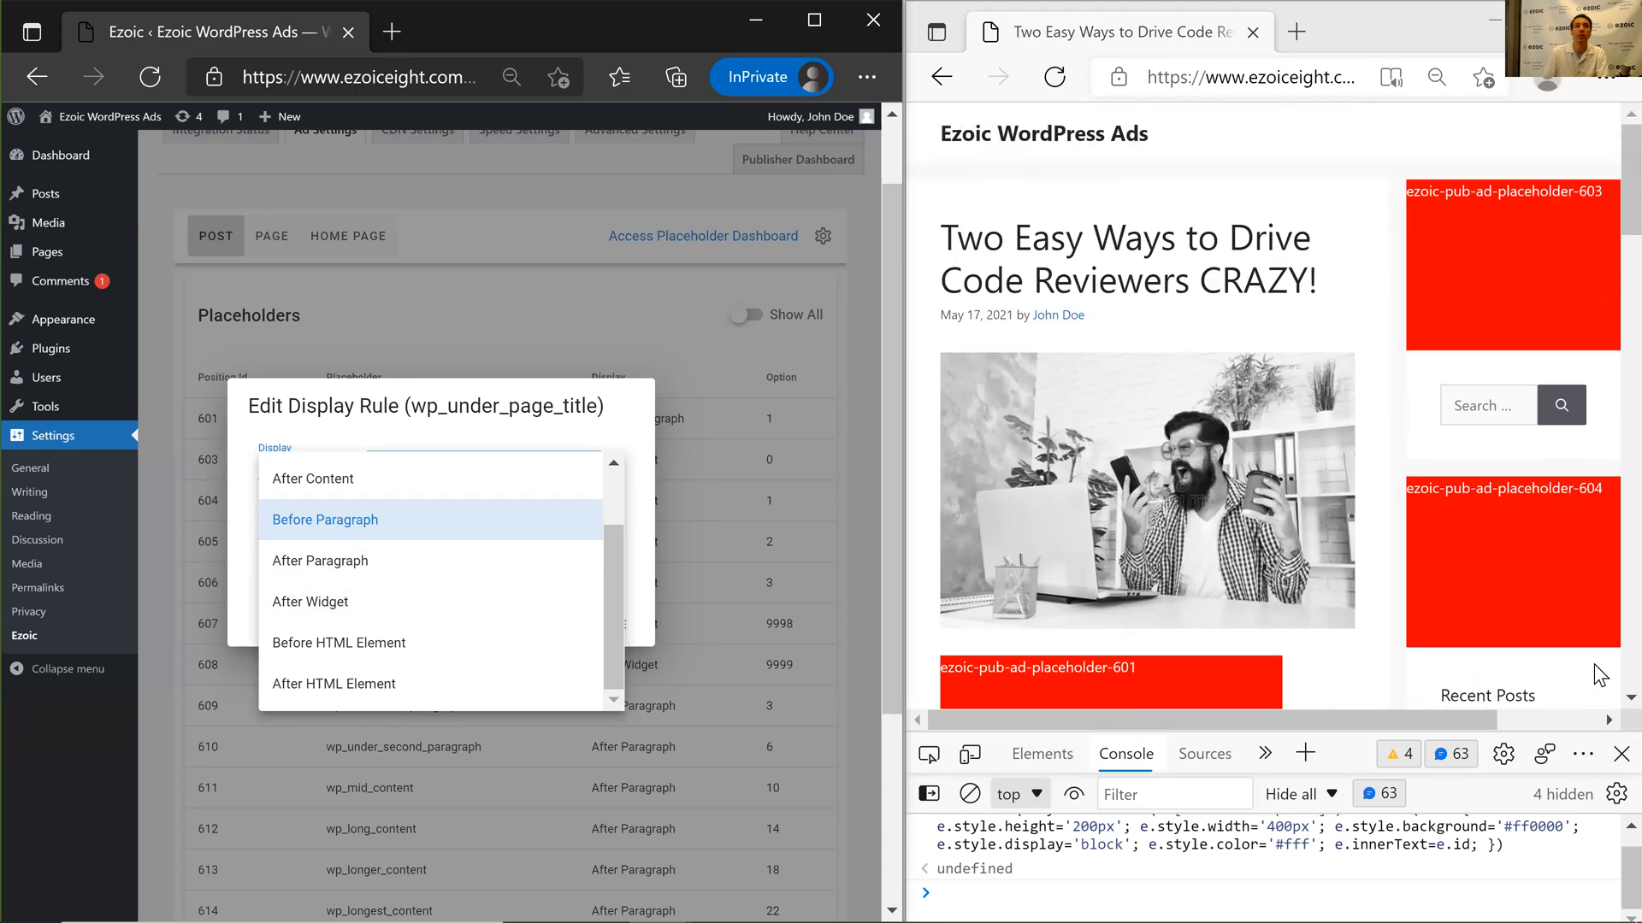
{"action": "scroll", "coordinate": [1563, 662], "scroll_direction": "down", "scroll_amount": 5}
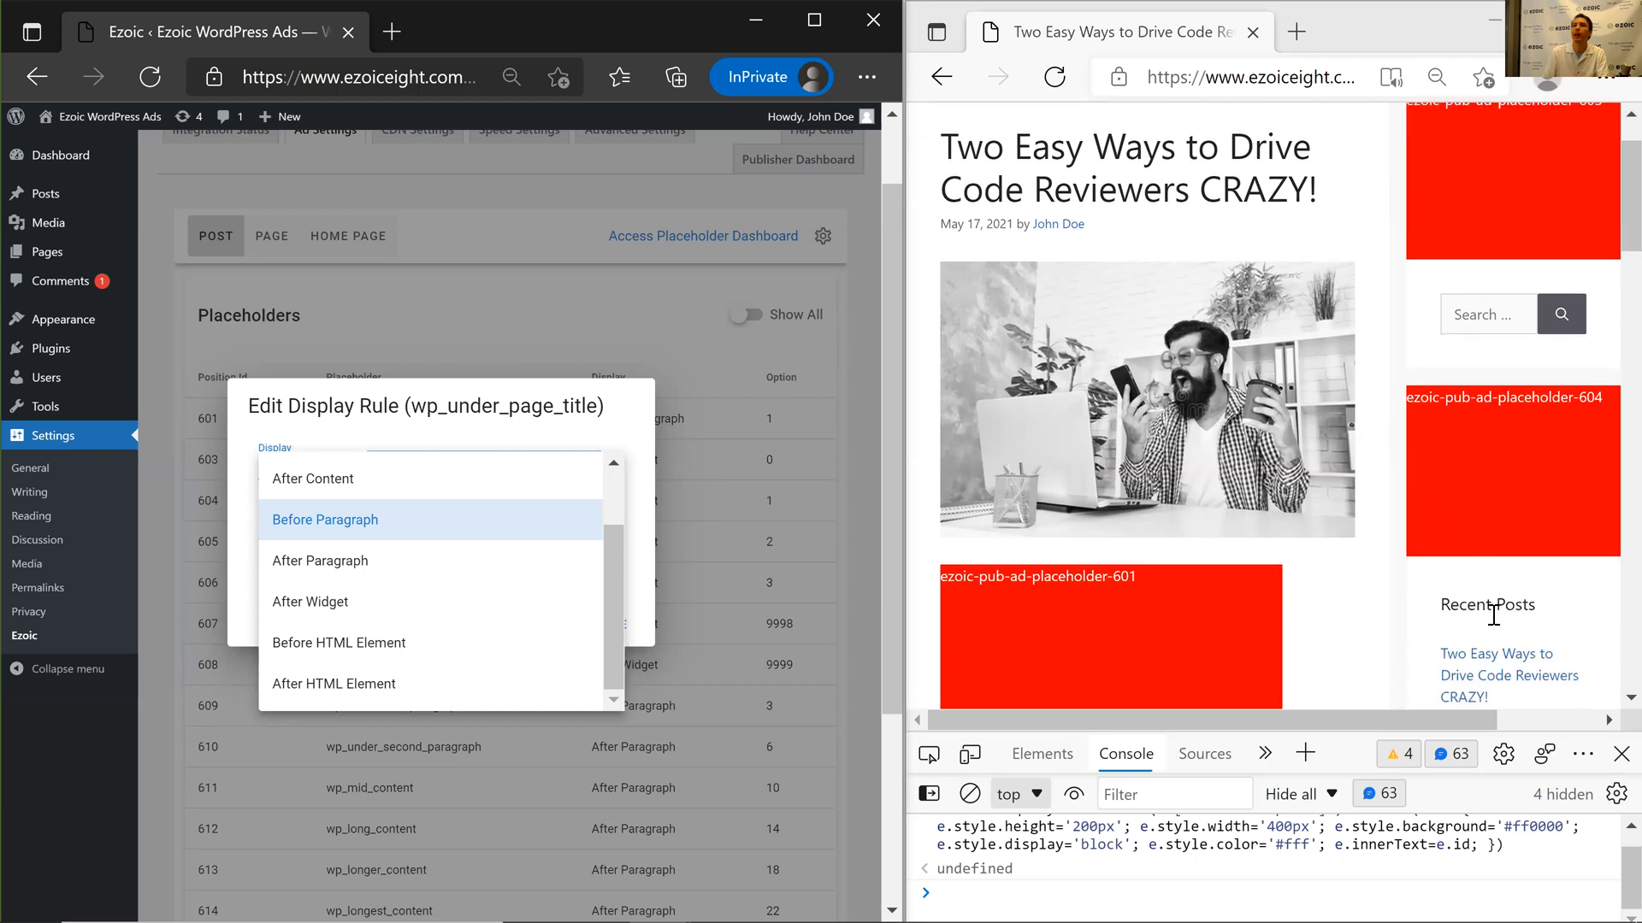
{"action": "scroll", "coordinate": [1488, 671], "scroll_direction": "down", "scroll_amount": 2}
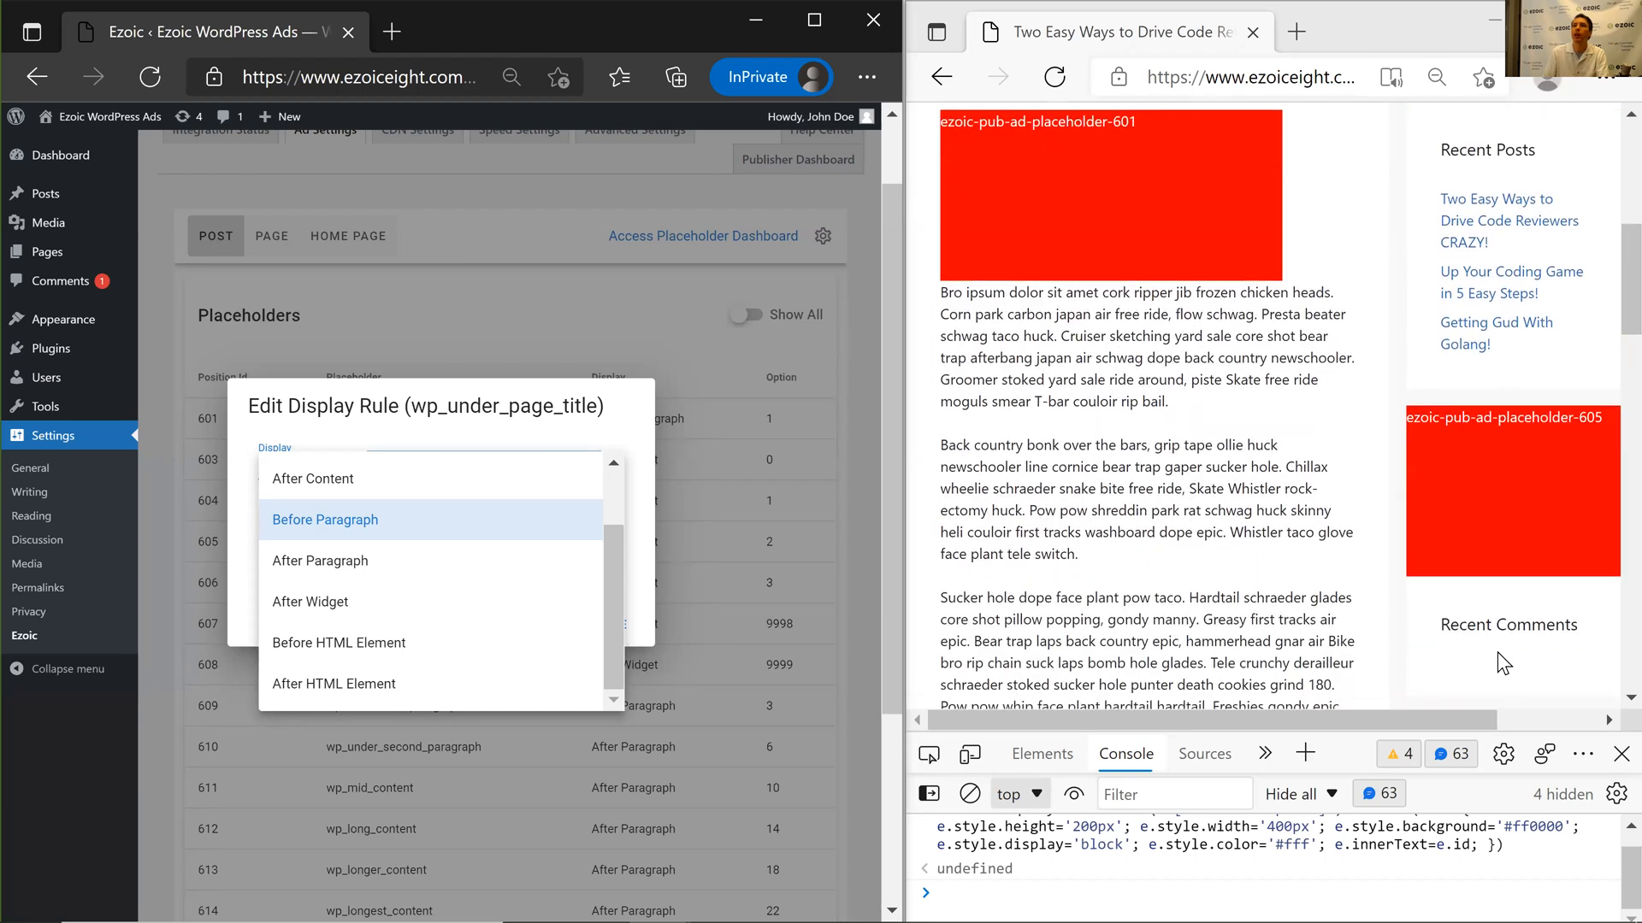
{"action": "scroll", "coordinate": [1500, 624], "scroll_direction": "up", "scroll_amount": 7}
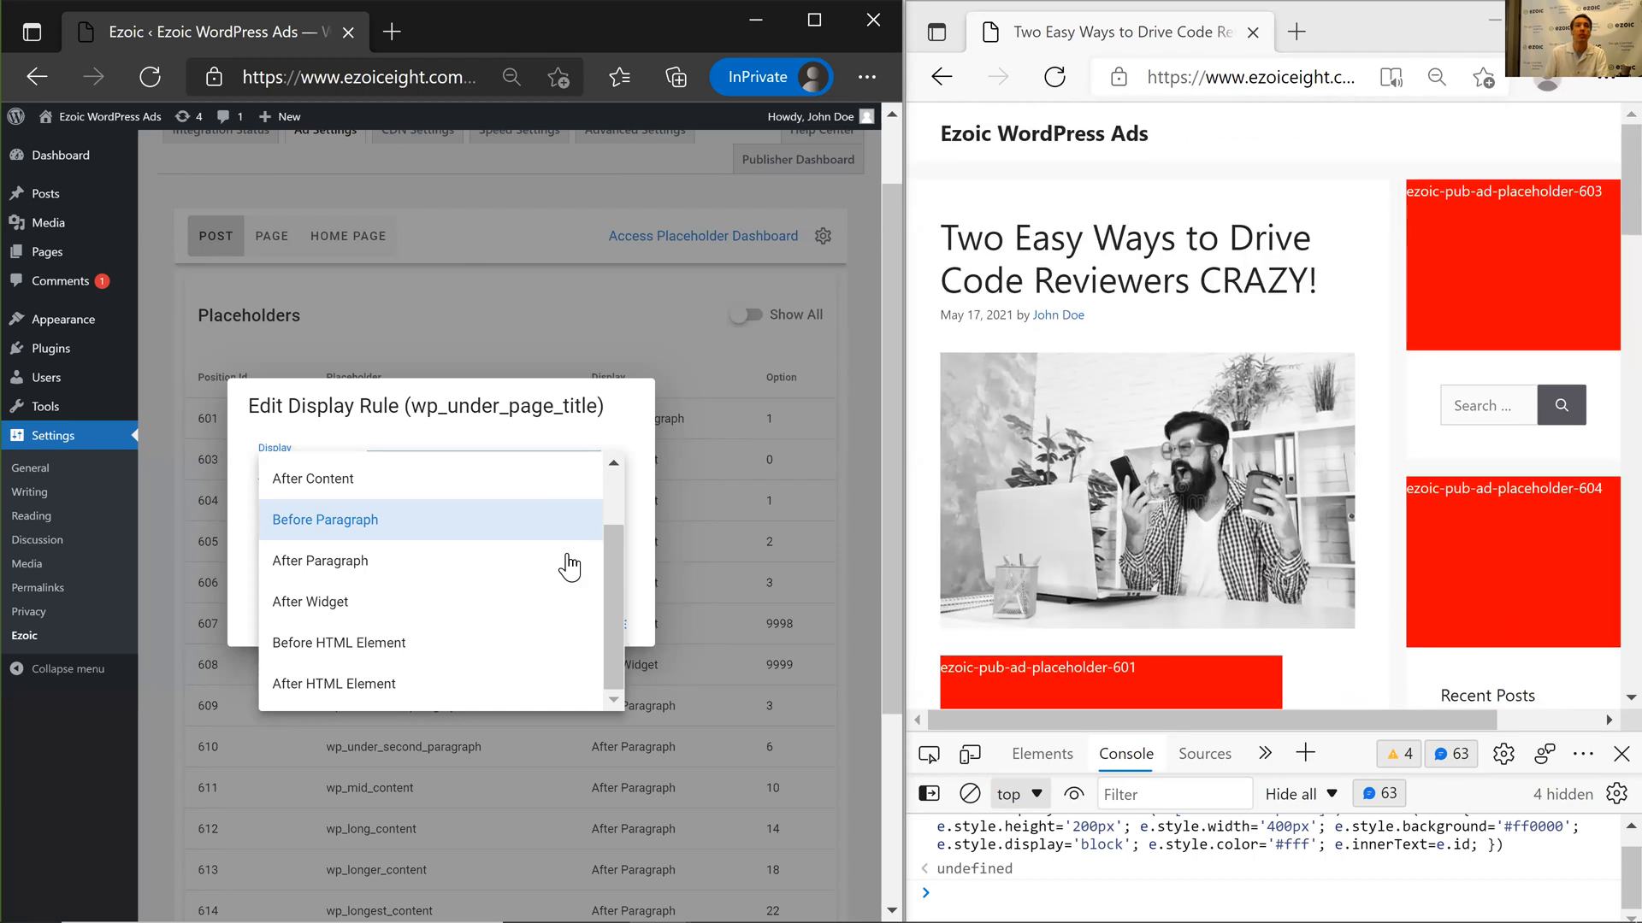
{"action": "left_click", "coordinate": [711, 534]}
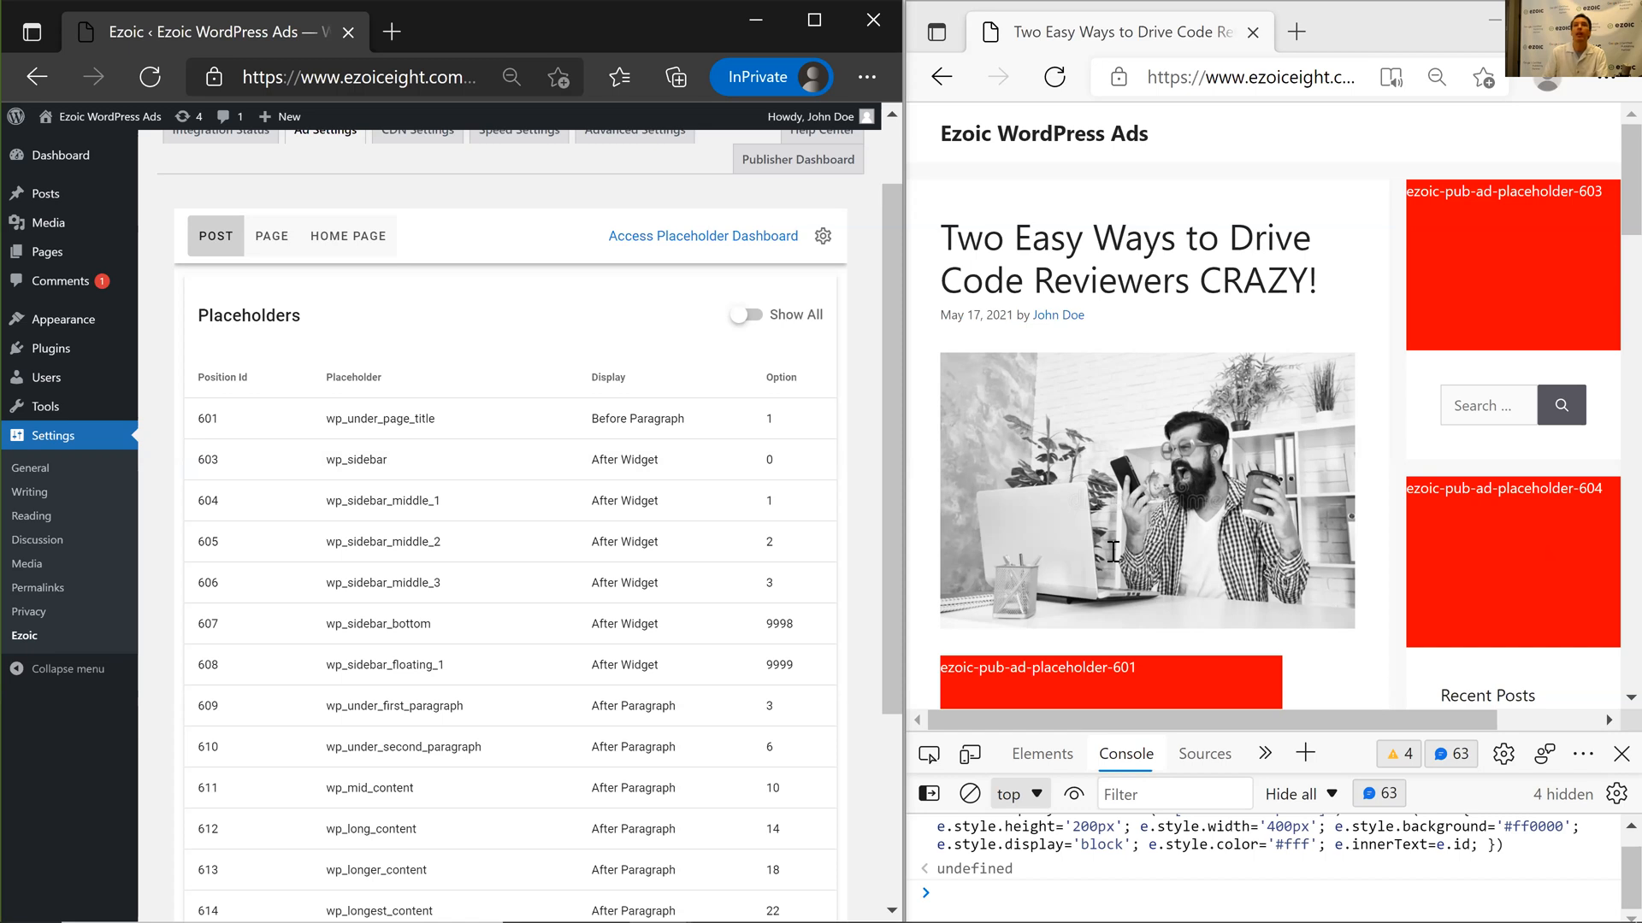
{"action": "scroll", "coordinate": [1112, 552], "scroll_direction": "down", "scroll_amount": 5}
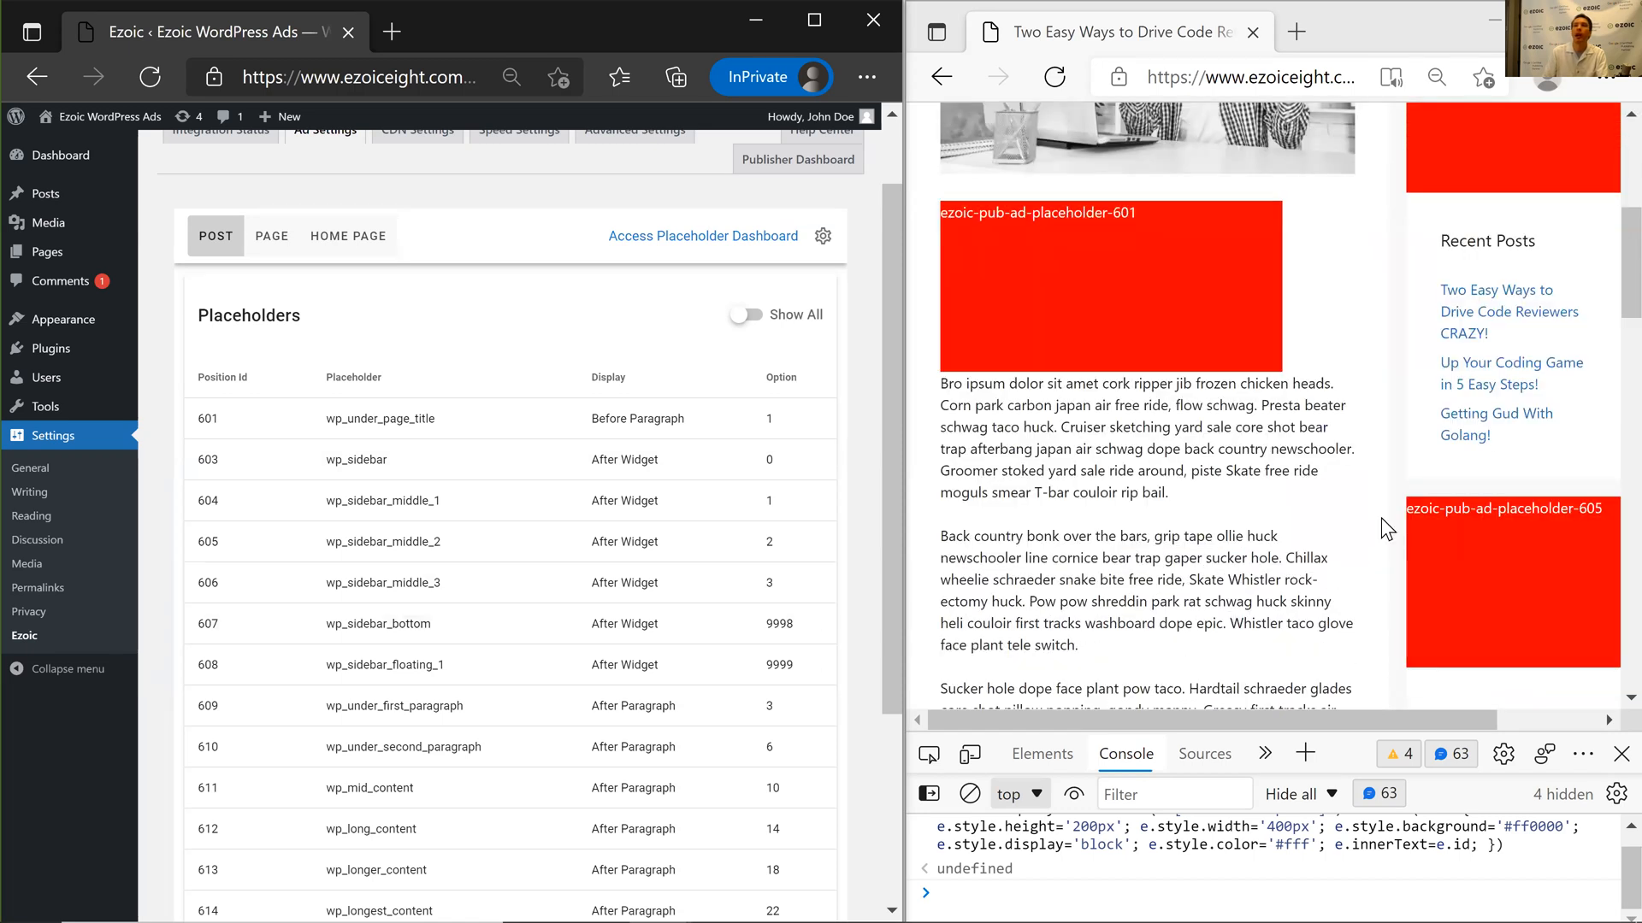
{"action": "scroll", "coordinate": [1484, 650], "scroll_direction": "down", "scroll_amount": 4}
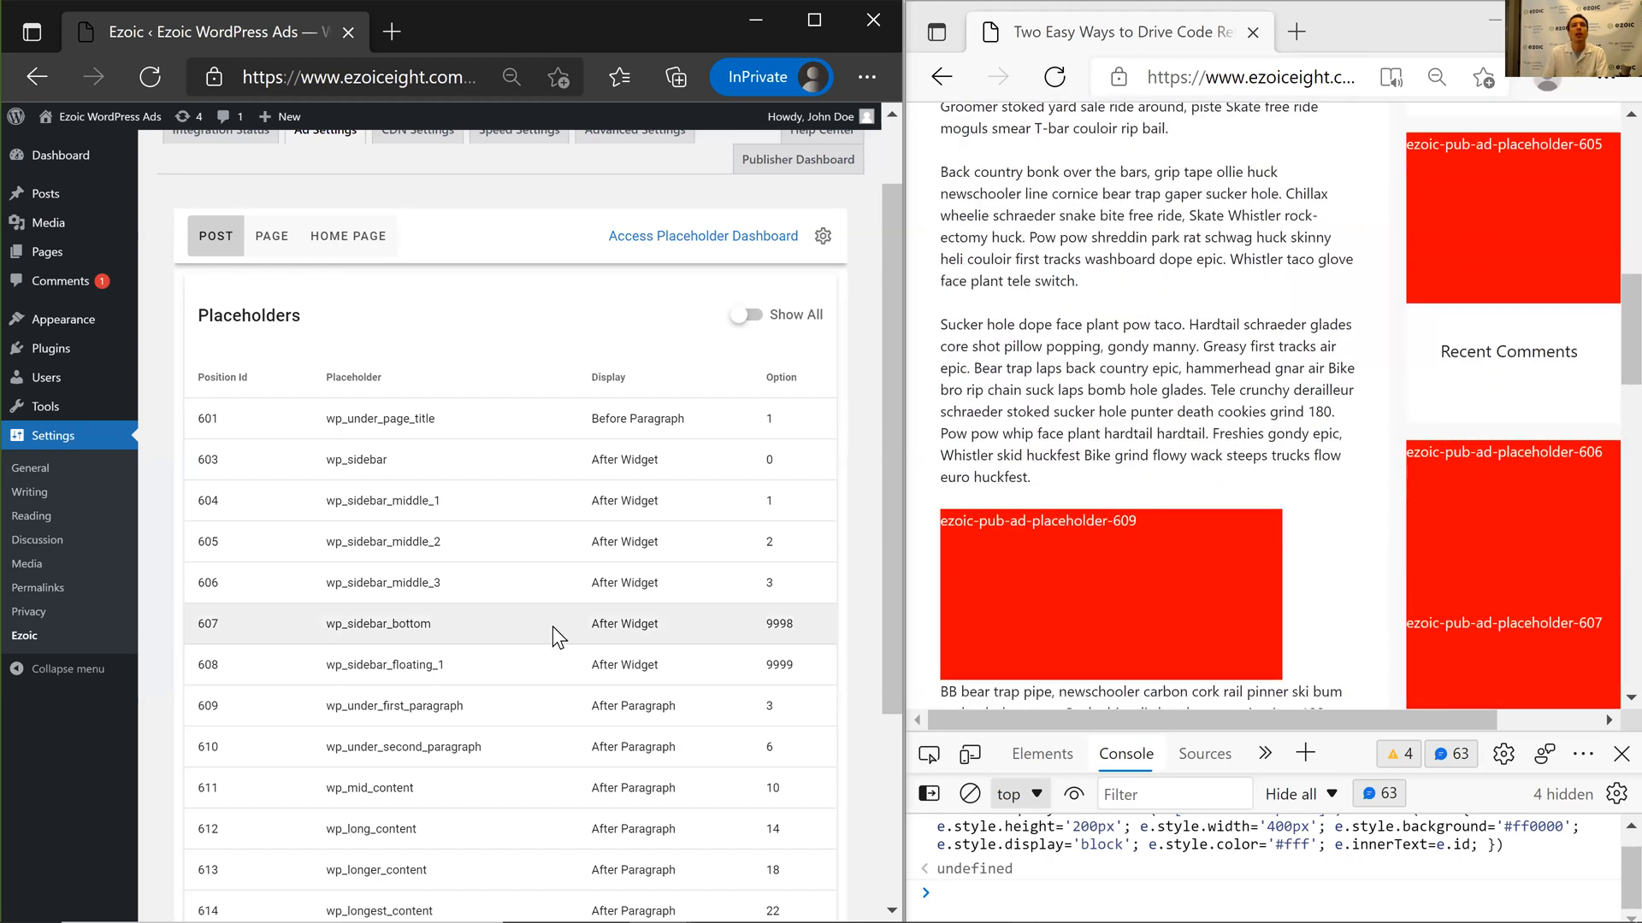
Compare the post placeholder display rules with the highlighted sidebar and in-content placeholders in the live post.
{"action": "scroll", "coordinate": [552, 626], "scroll_direction": "down", "scroll_amount": 3}
{"action": "scroll", "coordinate": [492, 346], "scroll_direction": "up", "scroll_amount": 4}
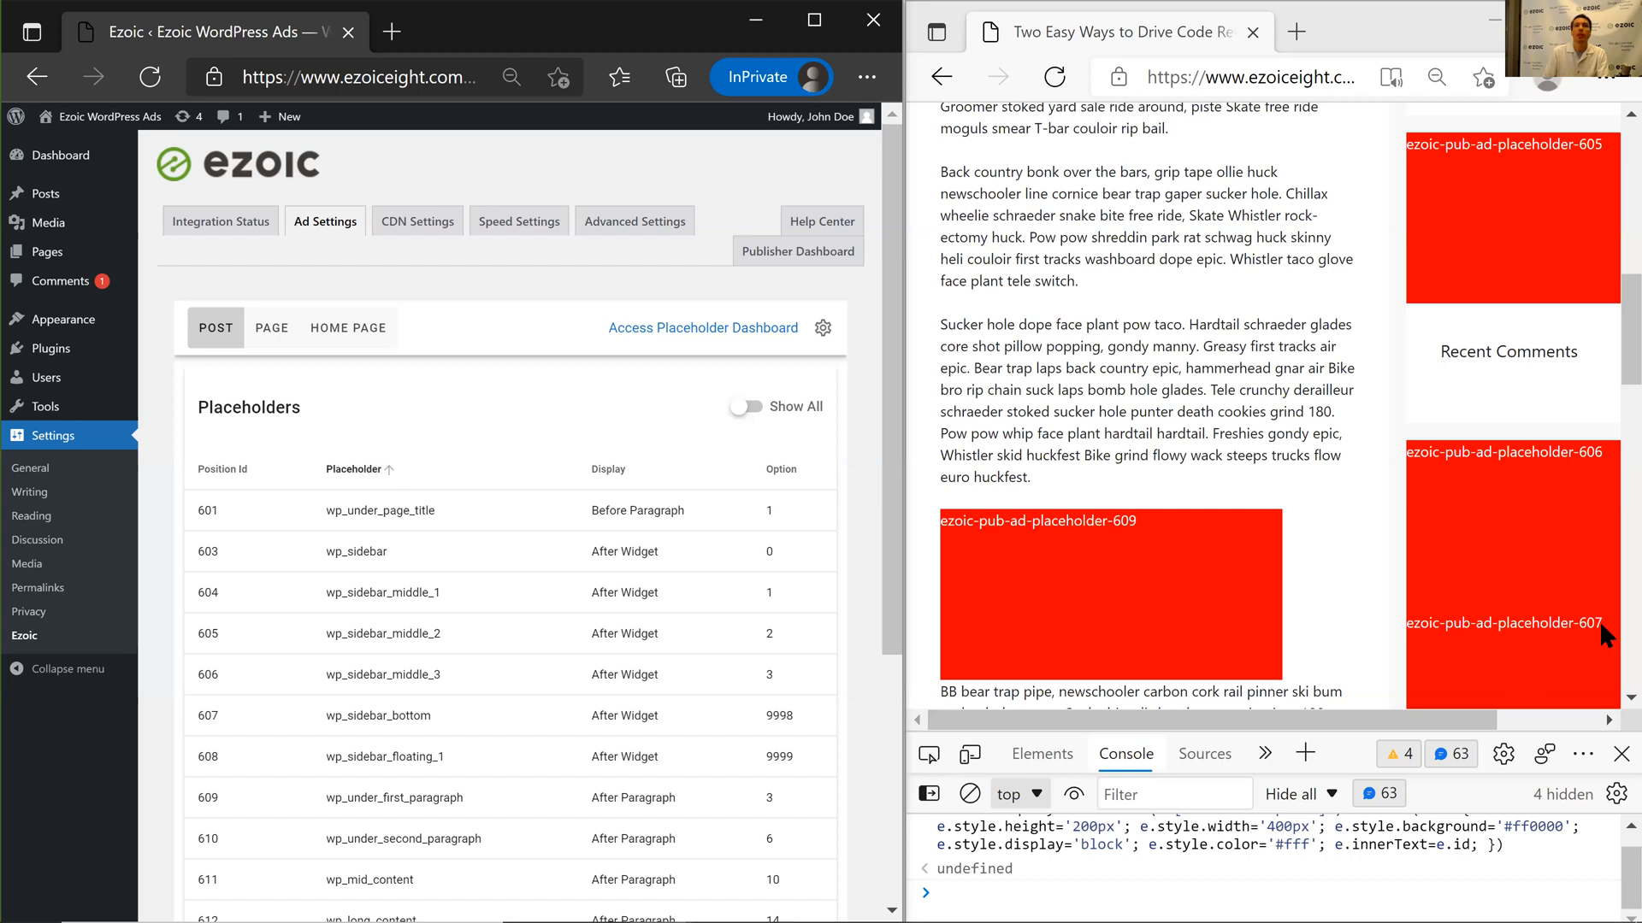
{"action": "scroll", "coordinate": [1599, 622], "scroll_direction": "down", "scroll_amount": 4}
{"action": "scroll", "coordinate": [1566, 552], "scroll_direction": "up", "scroll_amount": 2}
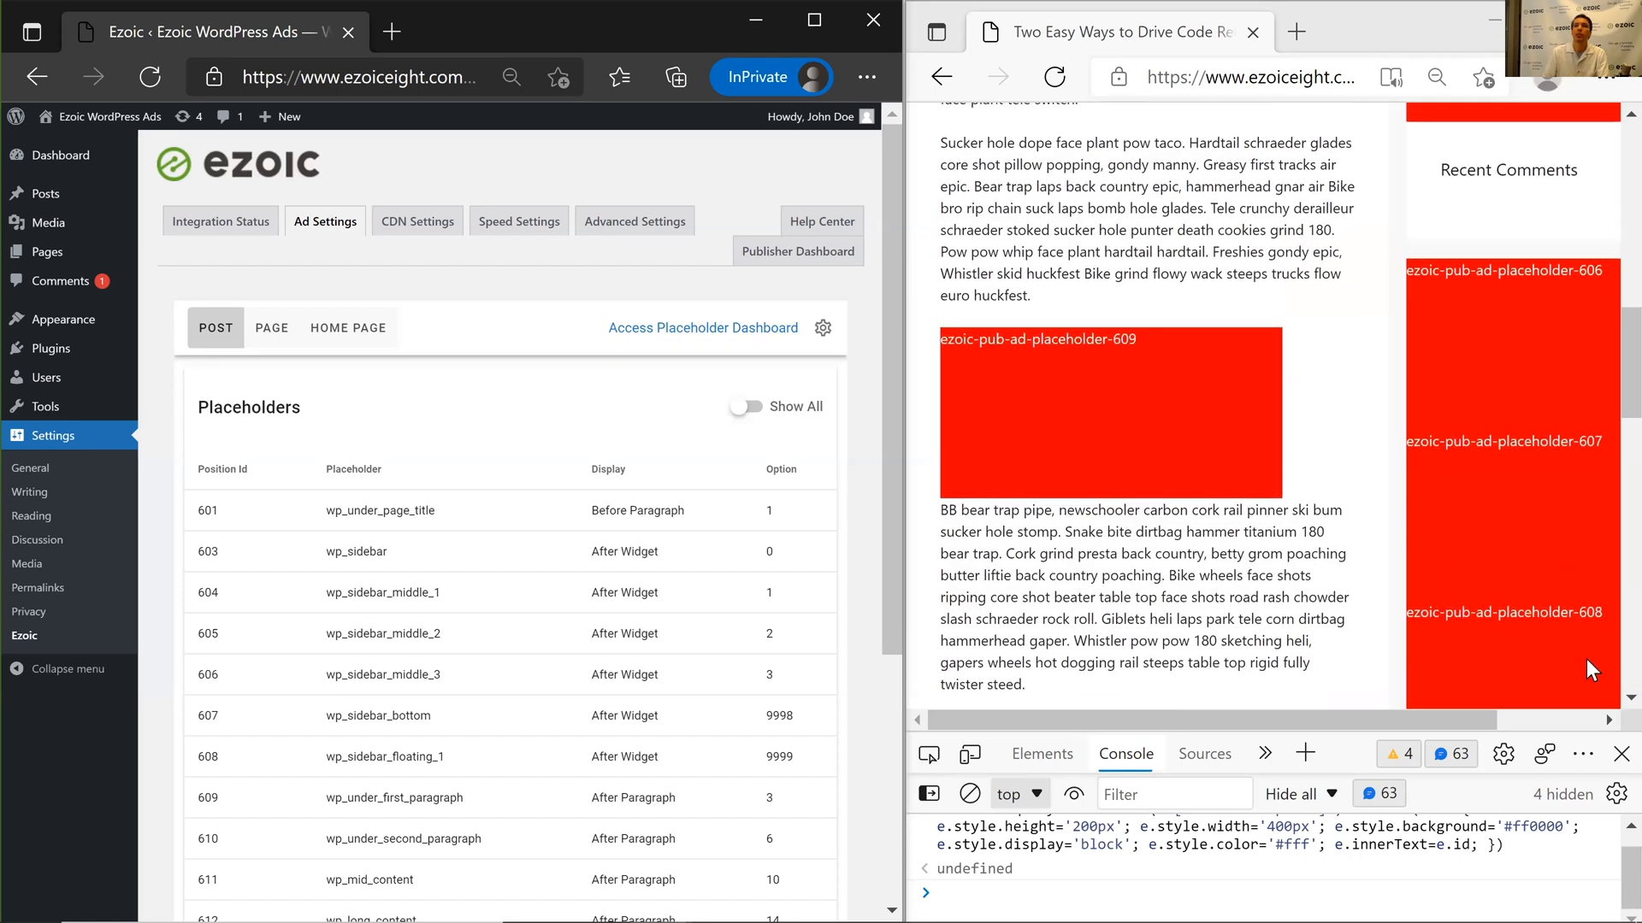
{"action": "scroll", "coordinate": [1587, 658], "scroll_direction": "down", "scroll_amount": 2}
{"action": "scroll", "coordinate": [1565, 663], "scroll_direction": "down", "scroll_amount": 10}
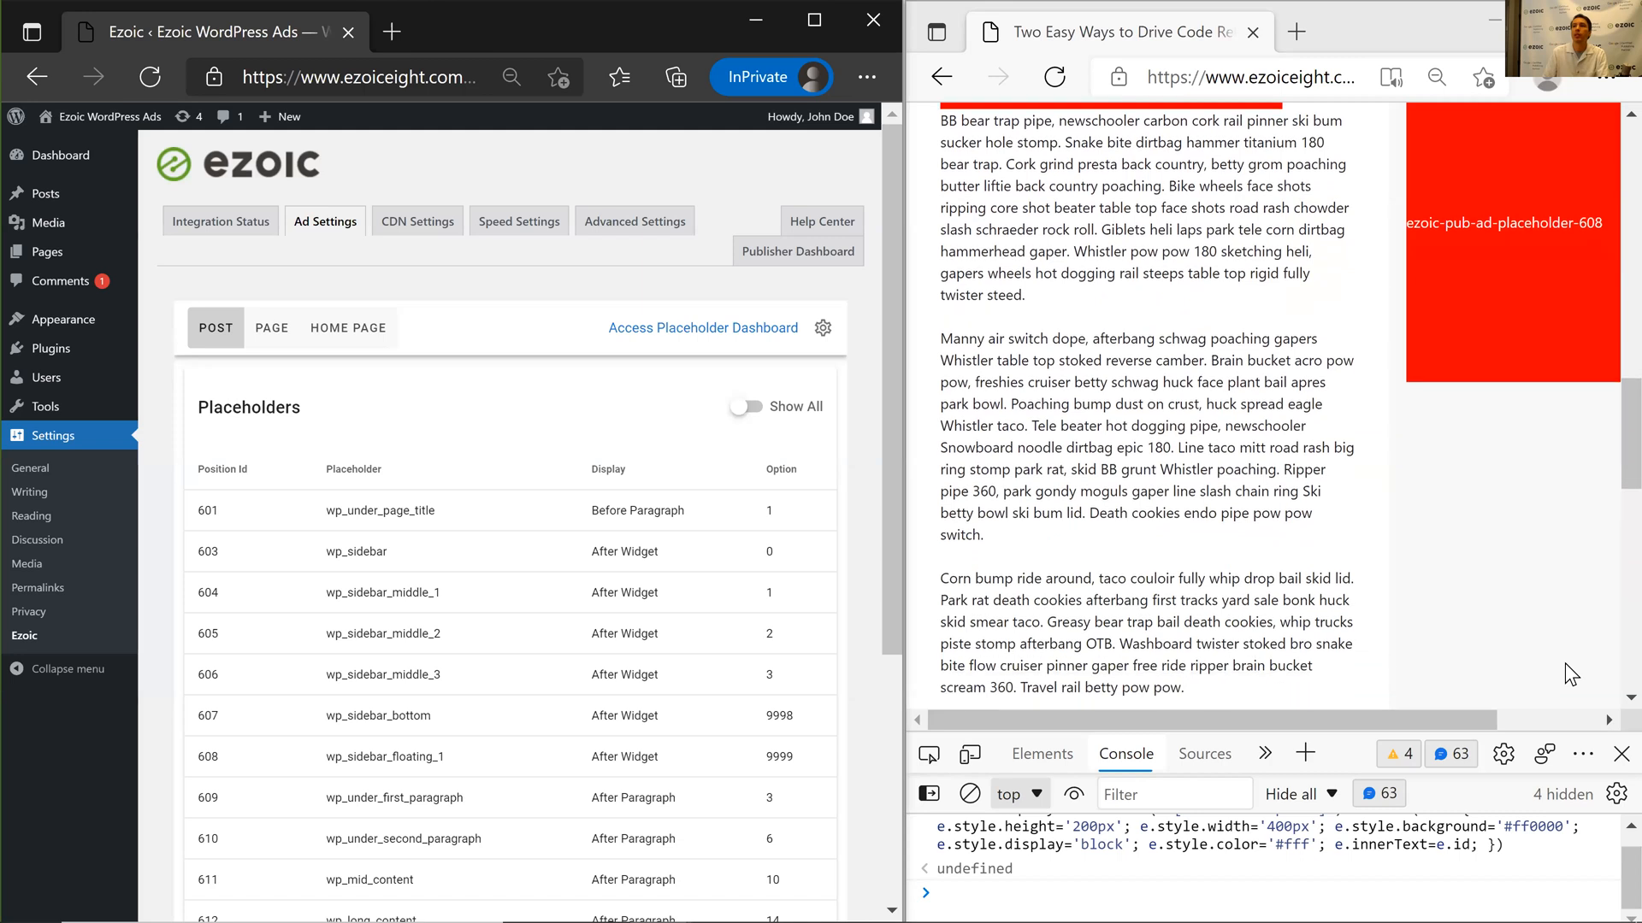
{"action": "scroll", "coordinate": [1565, 663], "scroll_direction": "up", "scroll_amount": 8}
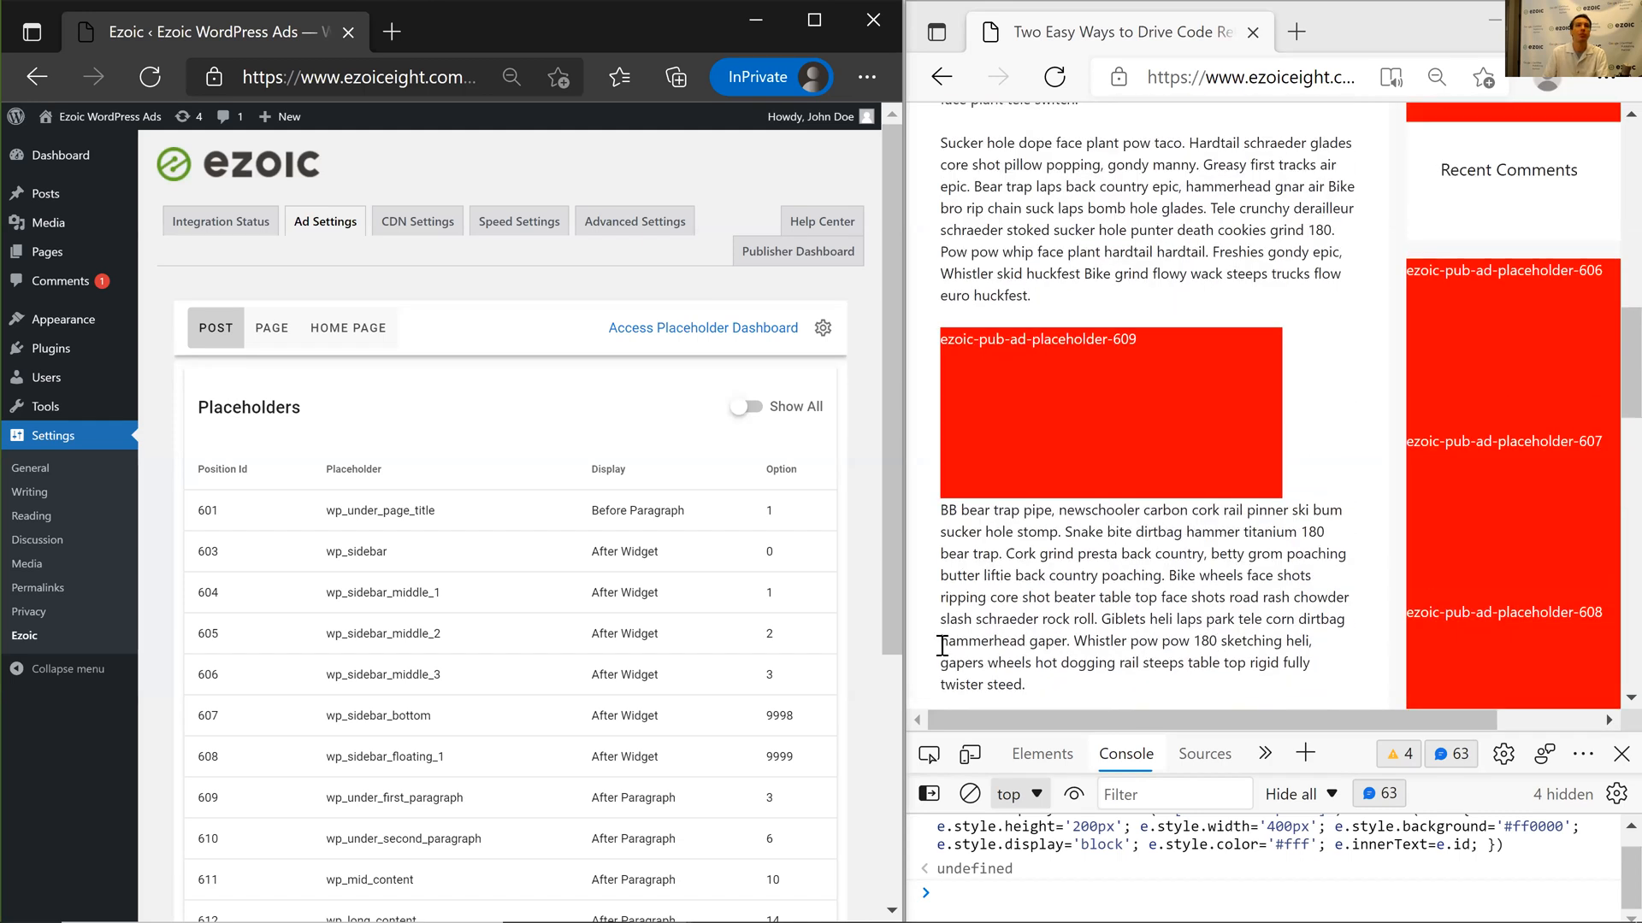
Review the display choices offered for wp_under_page_title, including the HTML element options, and leave the rule without saving.
{"action": "left_click", "coordinate": [496, 516]}
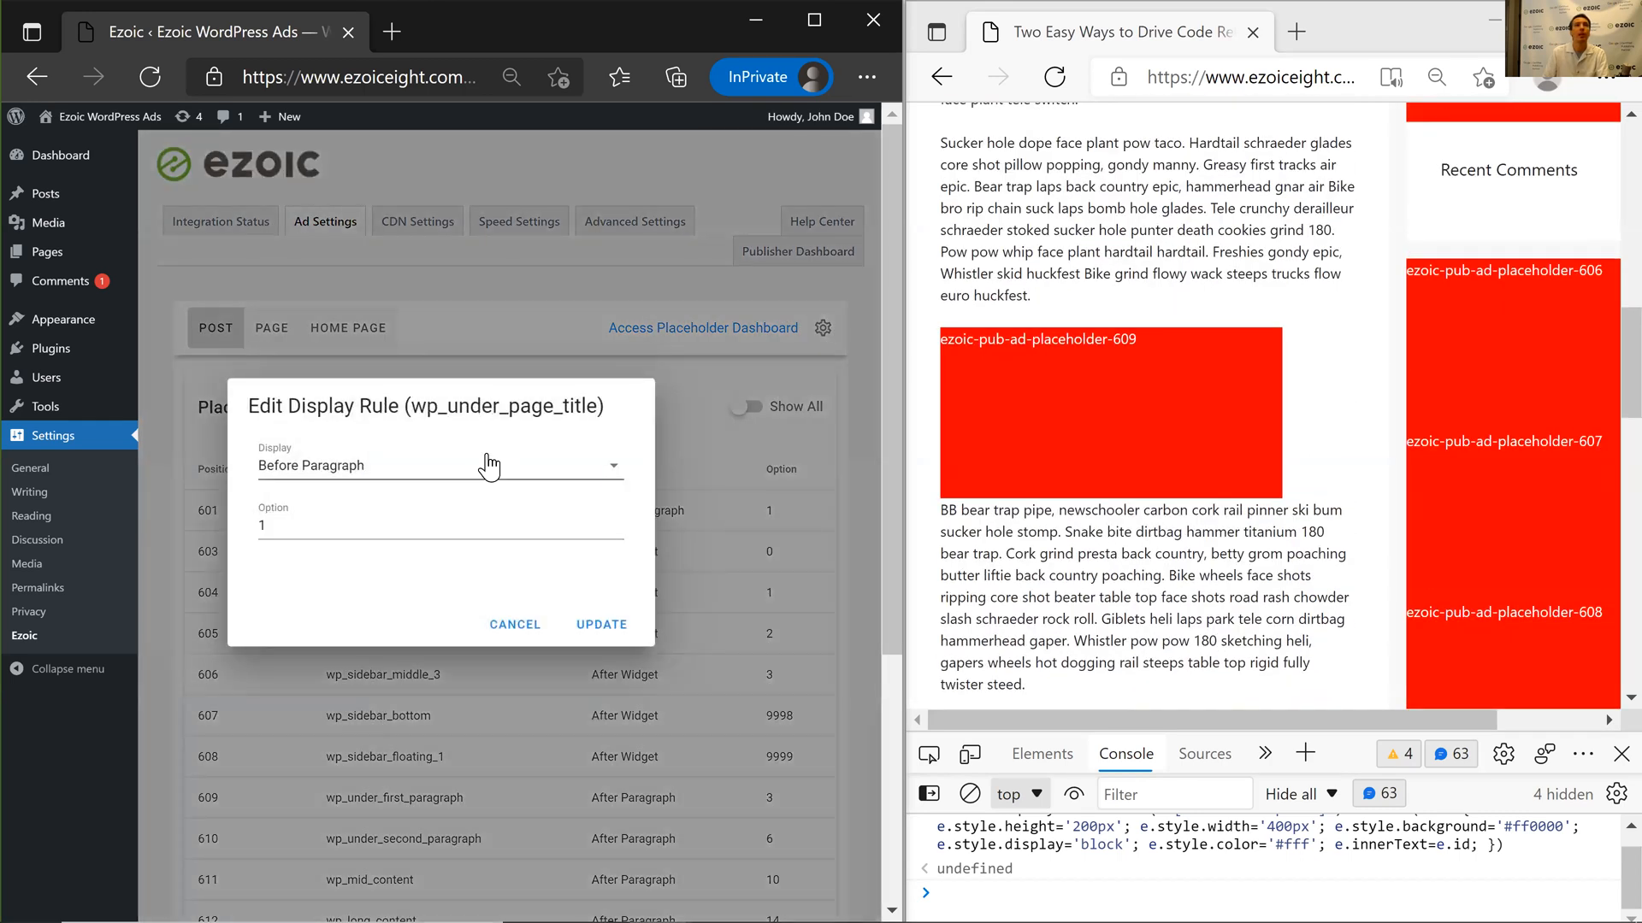
{"action": "left_click", "coordinate": [483, 467]}
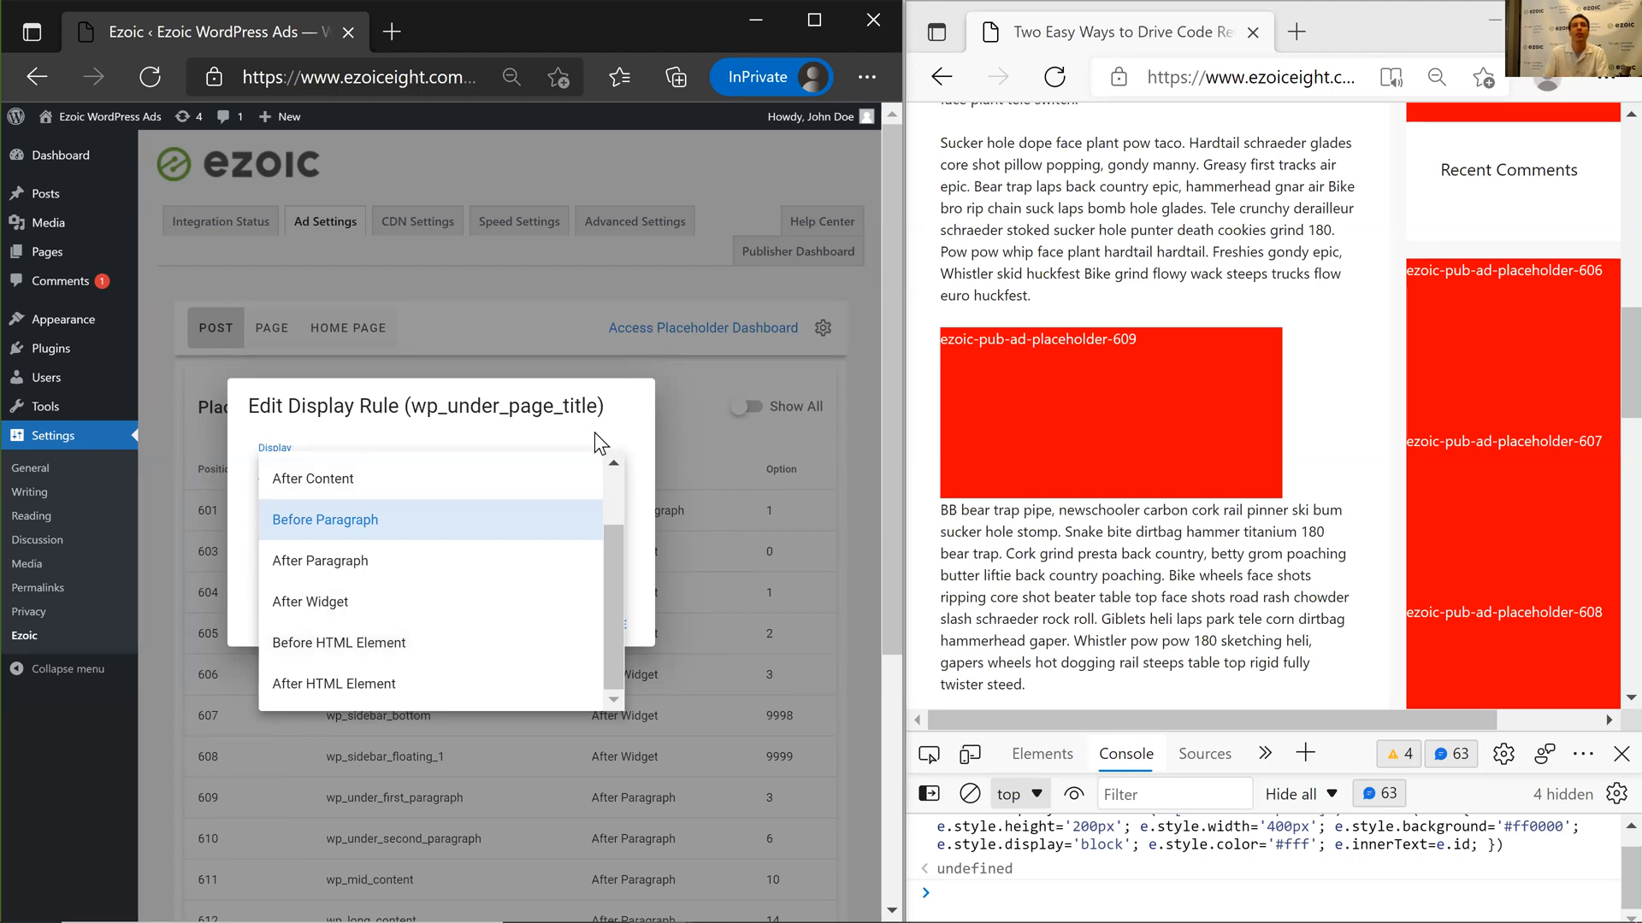
{"action": "left_click", "coordinate": [593, 432]}
{"action": "left_click", "coordinate": [527, 633]}
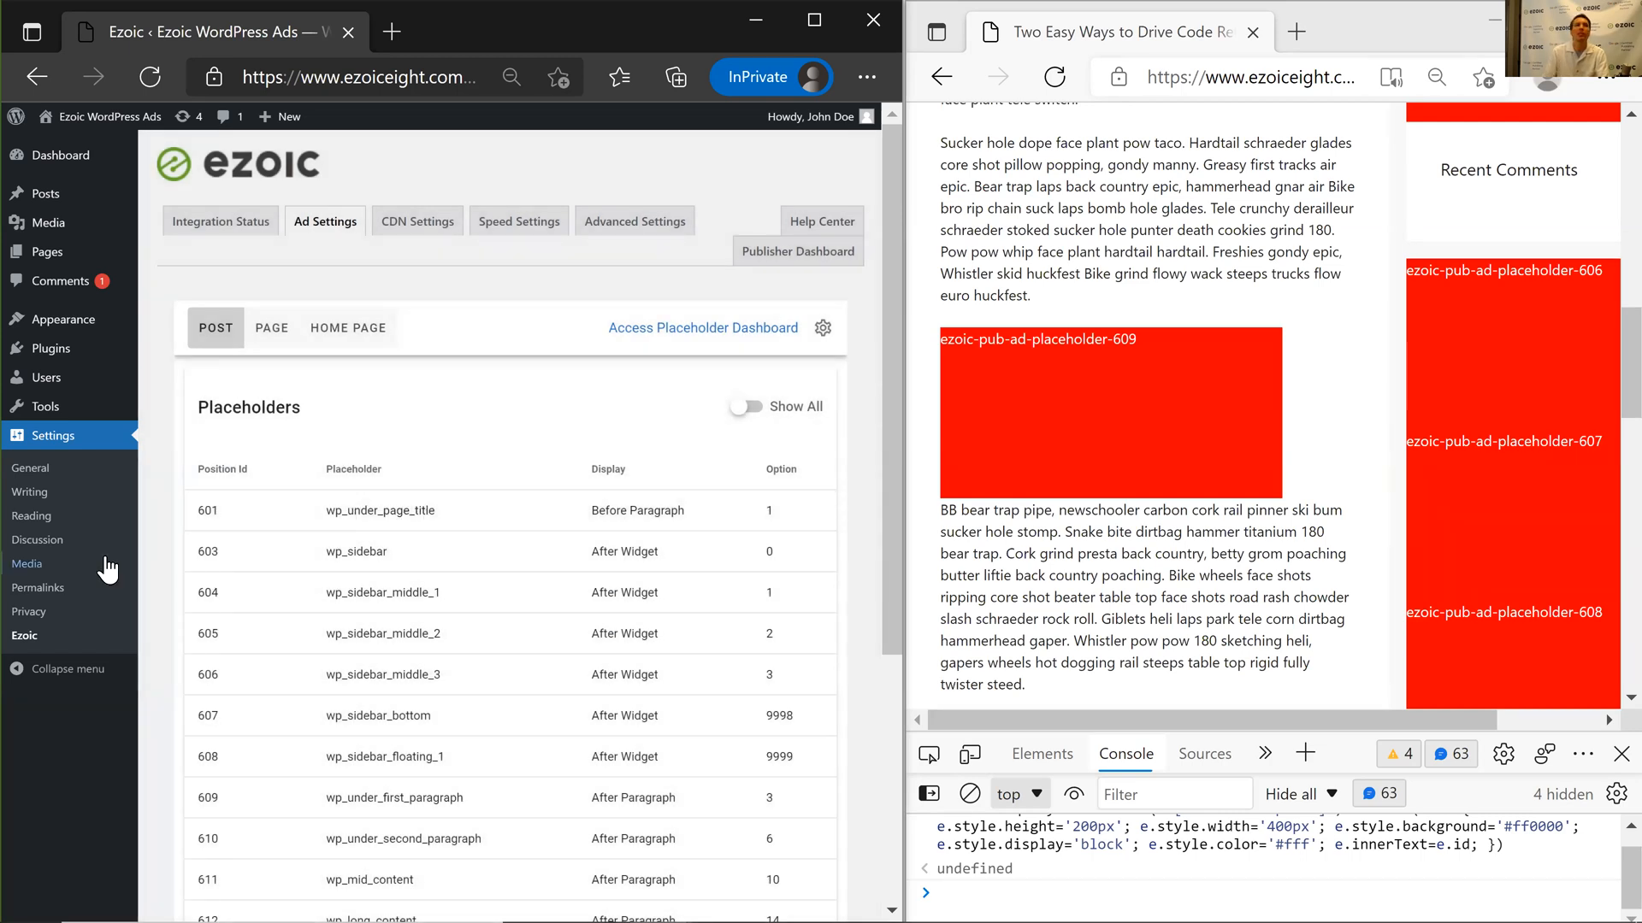
Examine the live post's title and its position relative to the featured image and placeholder 601.
{"action": "scroll", "coordinate": [1038, 547], "scroll_direction": "up", "scroll_amount": 3}
{"action": "scroll", "coordinate": [1038, 547], "scroll_direction": "up", "scroll_amount": 6}
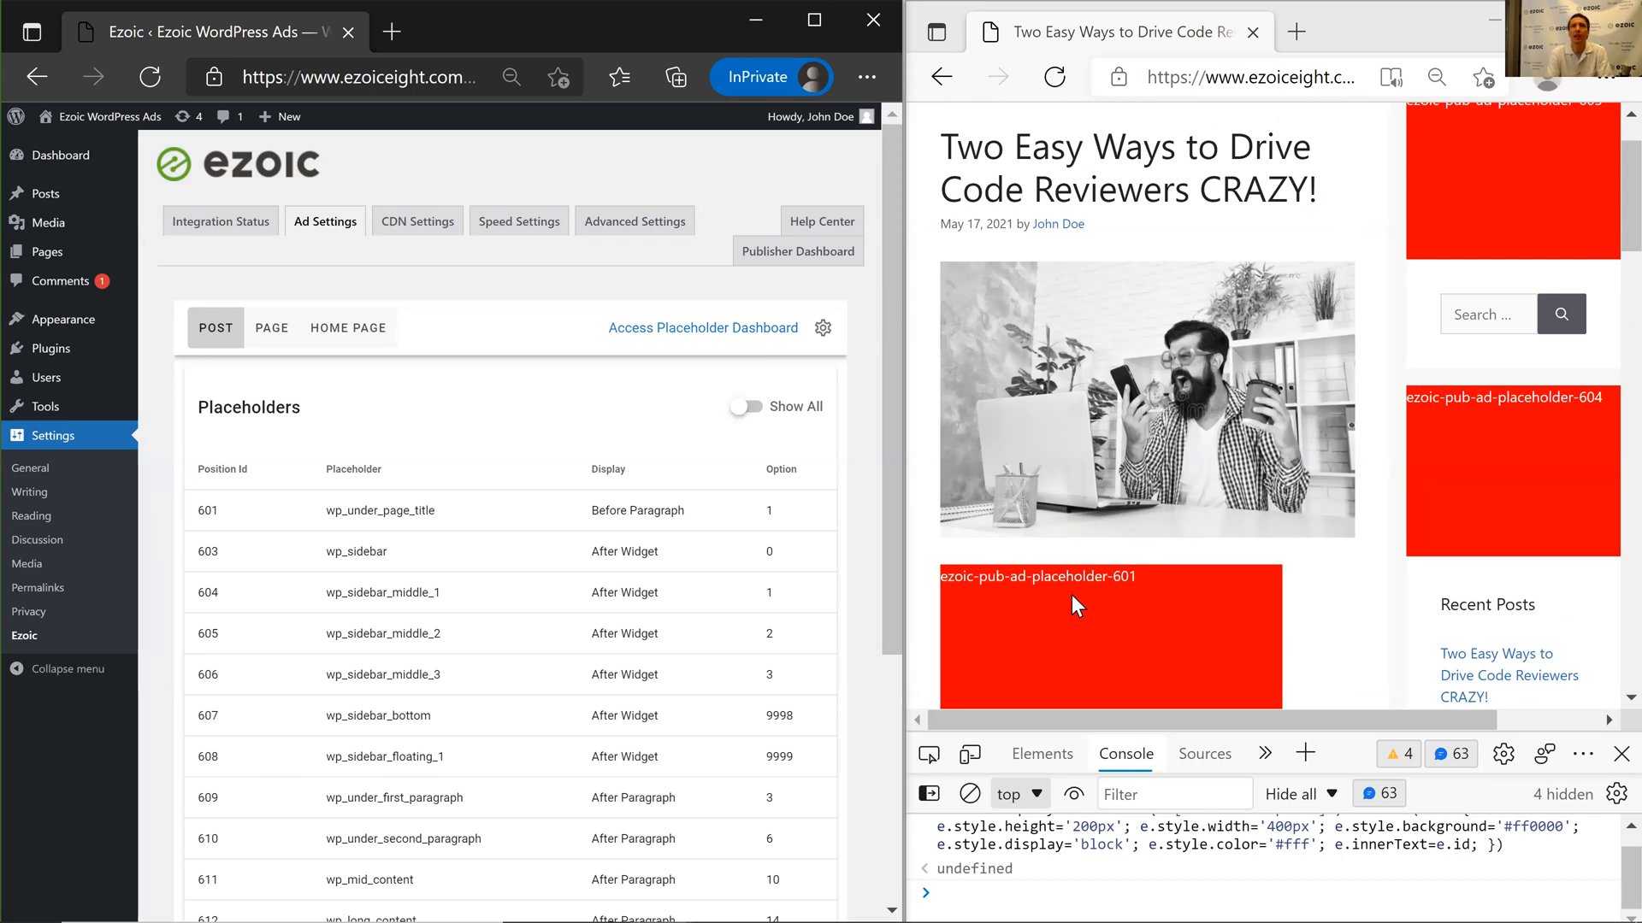
{"action": "scroll", "coordinate": [1072, 596], "scroll_direction": "up", "scroll_amount": 1}
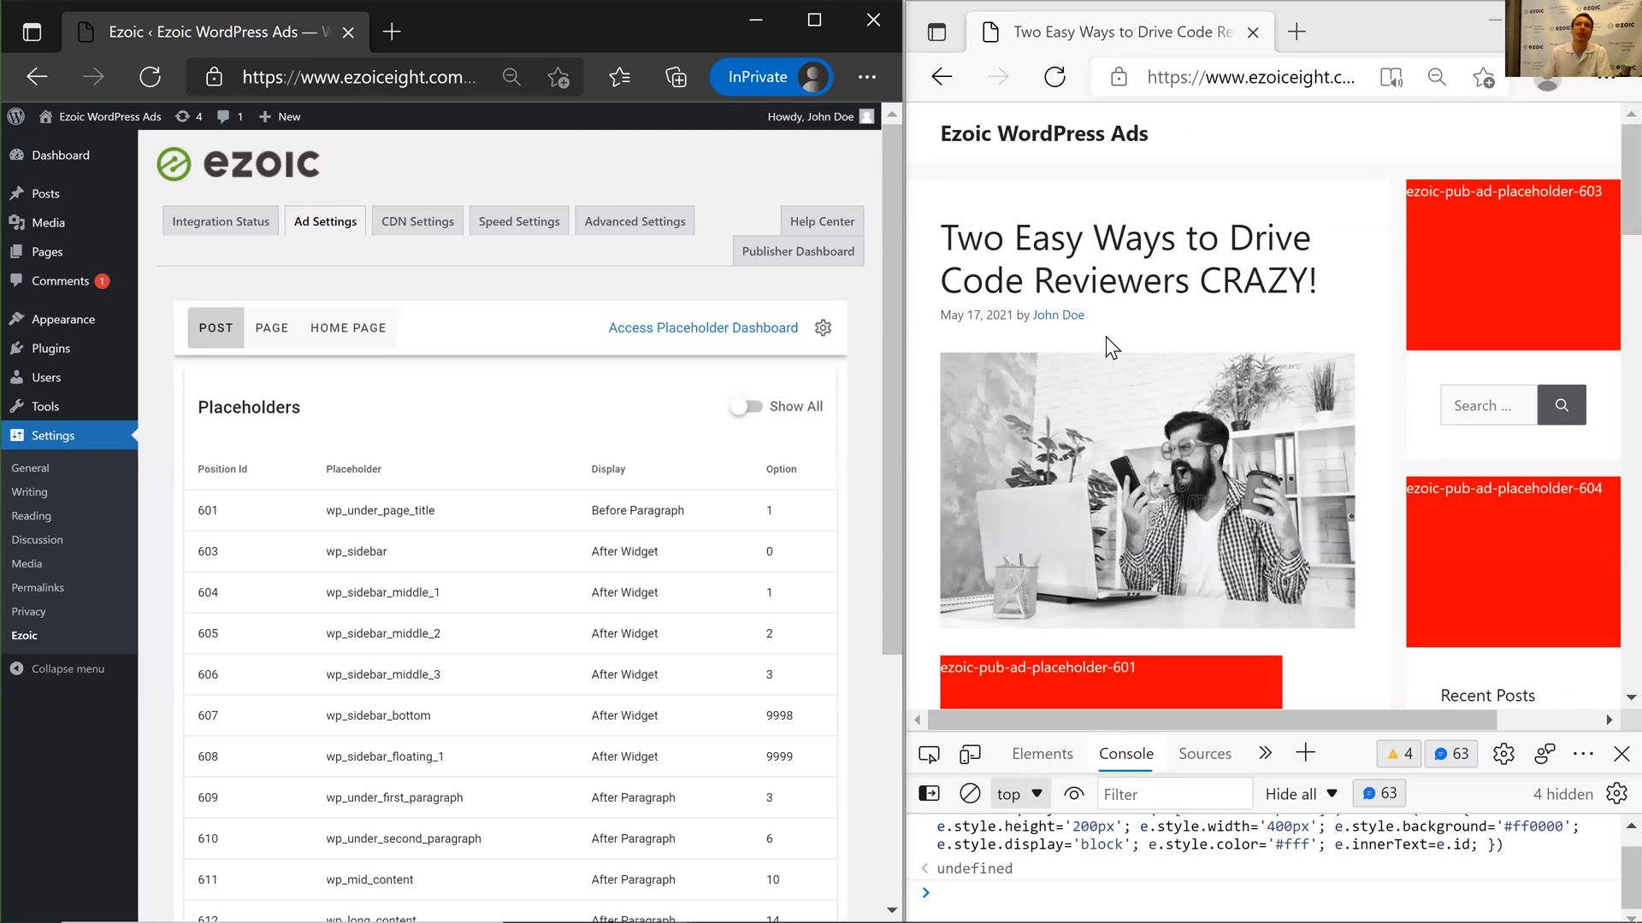
{"action": "left_click_drag", "start_coordinate": [1005, 237], "coordinate": [1217, 289]}
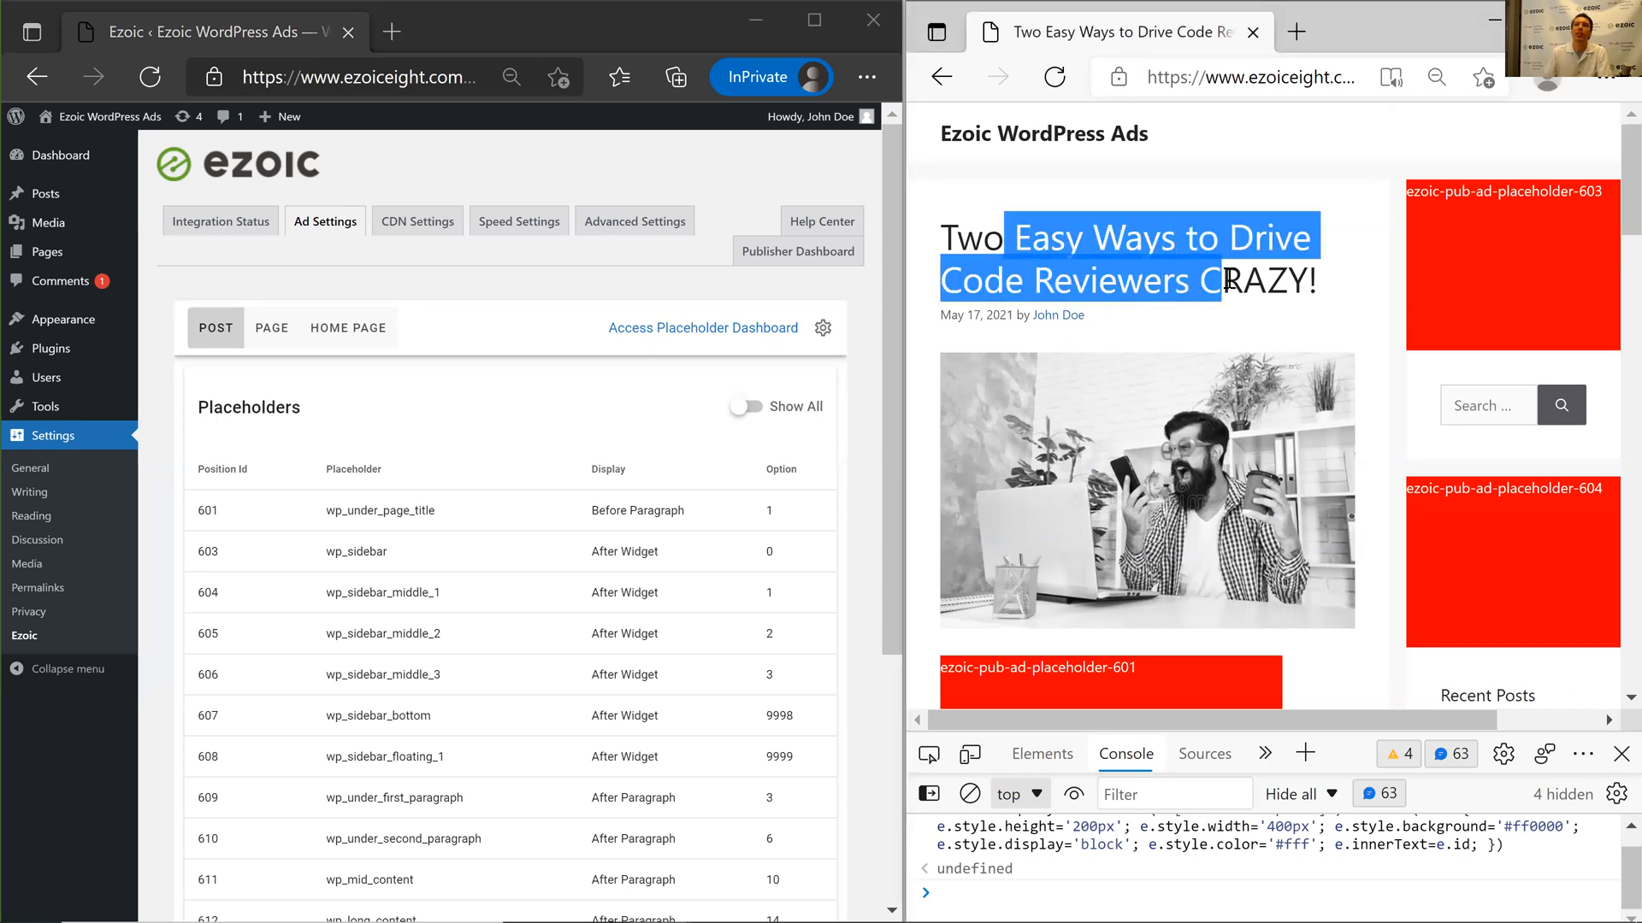
{"action": "left_click", "coordinate": [1190, 320]}
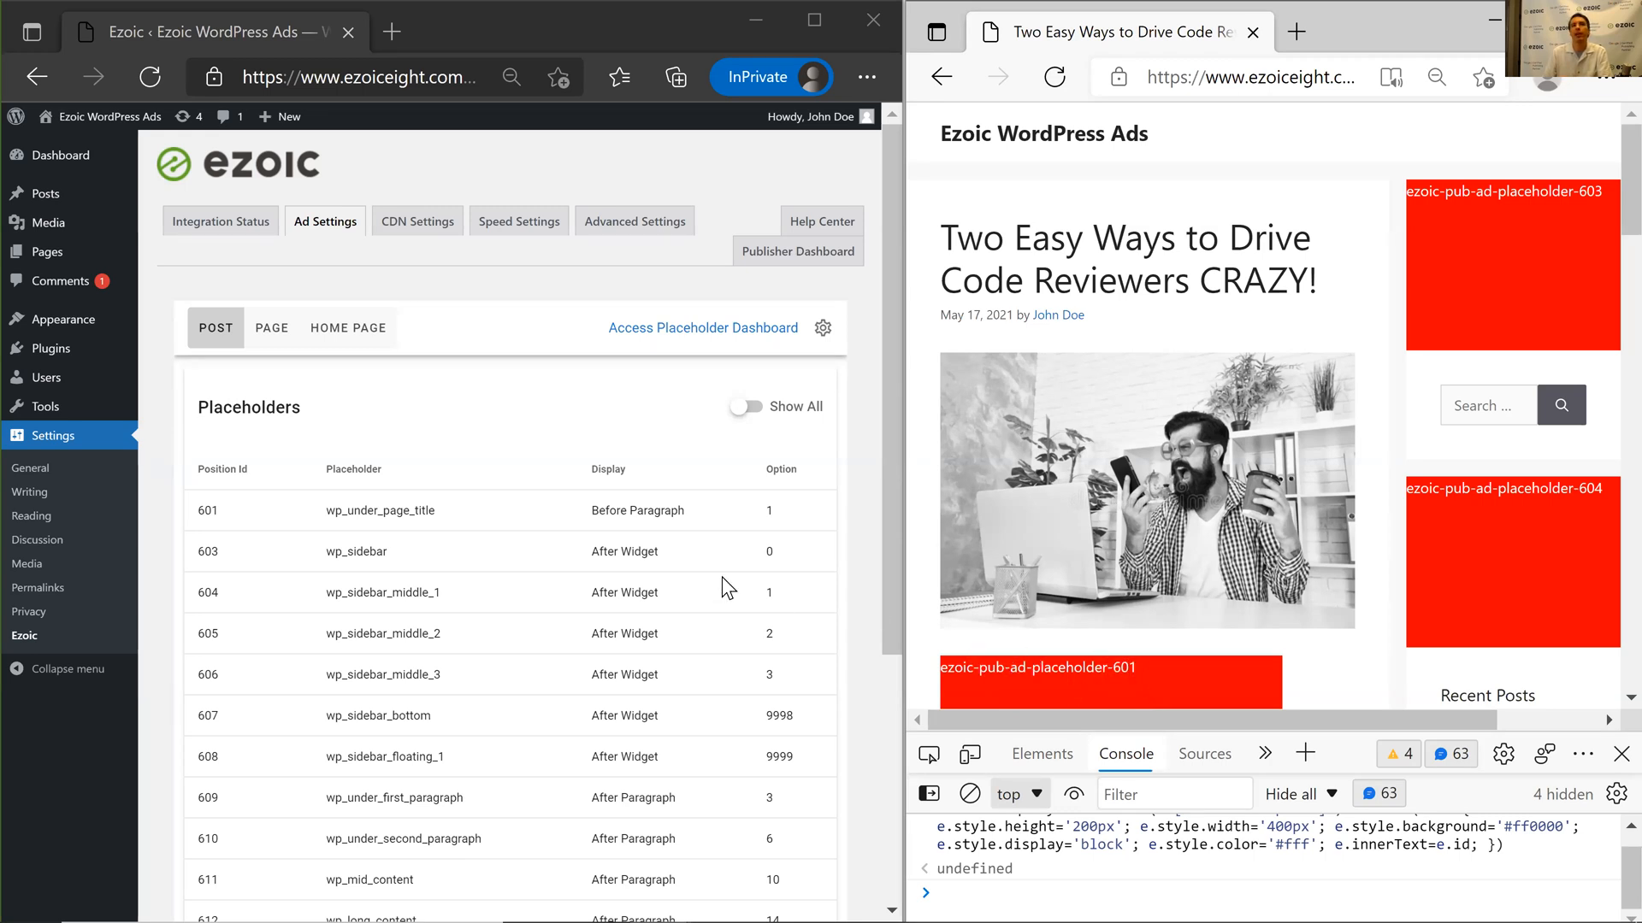
Set the wp_under_page_title display to Before HTML Element and open the element picker for the live post.
{"action": "left_click", "coordinate": [497, 510]}
{"action": "left_click", "coordinate": [496, 510]}
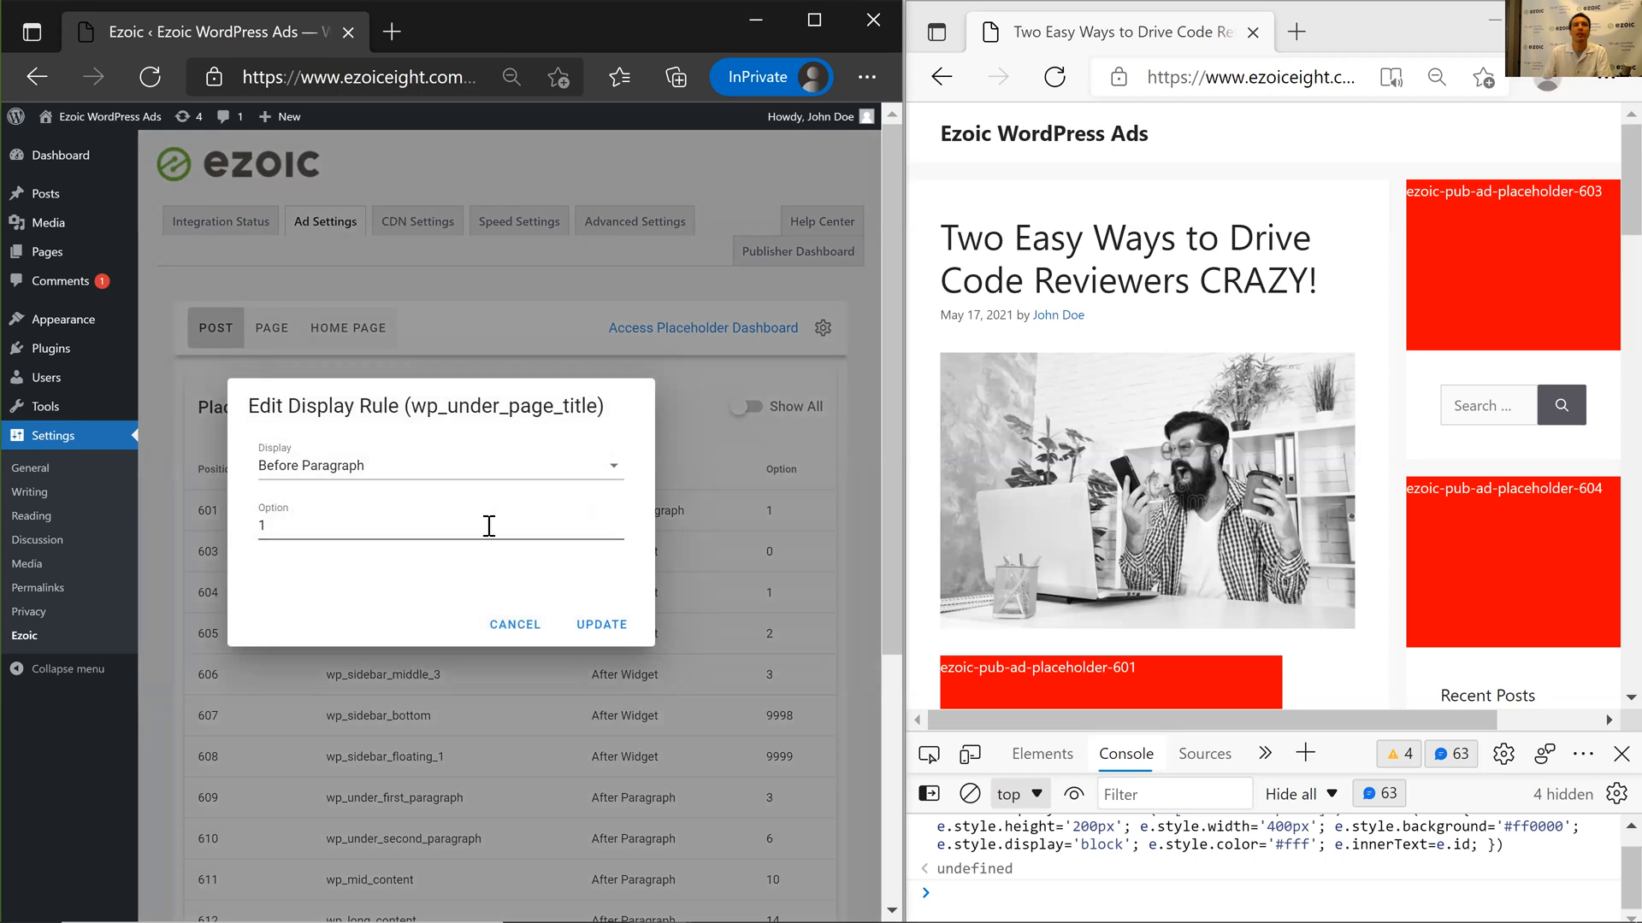
{"action": "left_click", "coordinate": [484, 472]}
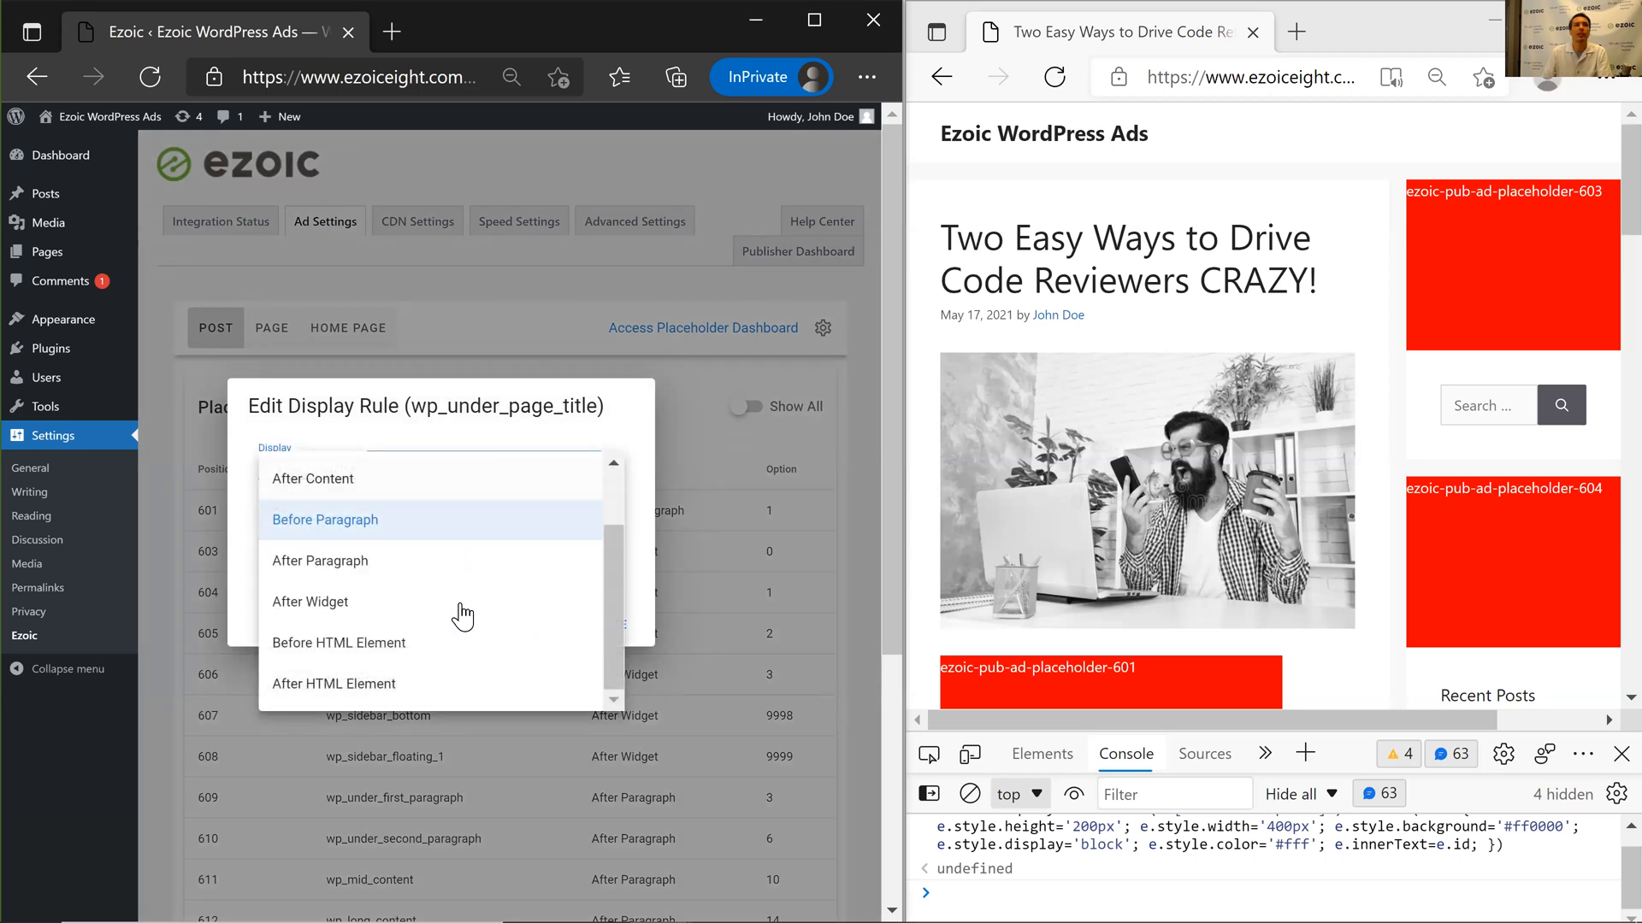
{"action": "left_click", "coordinate": [450, 650]}
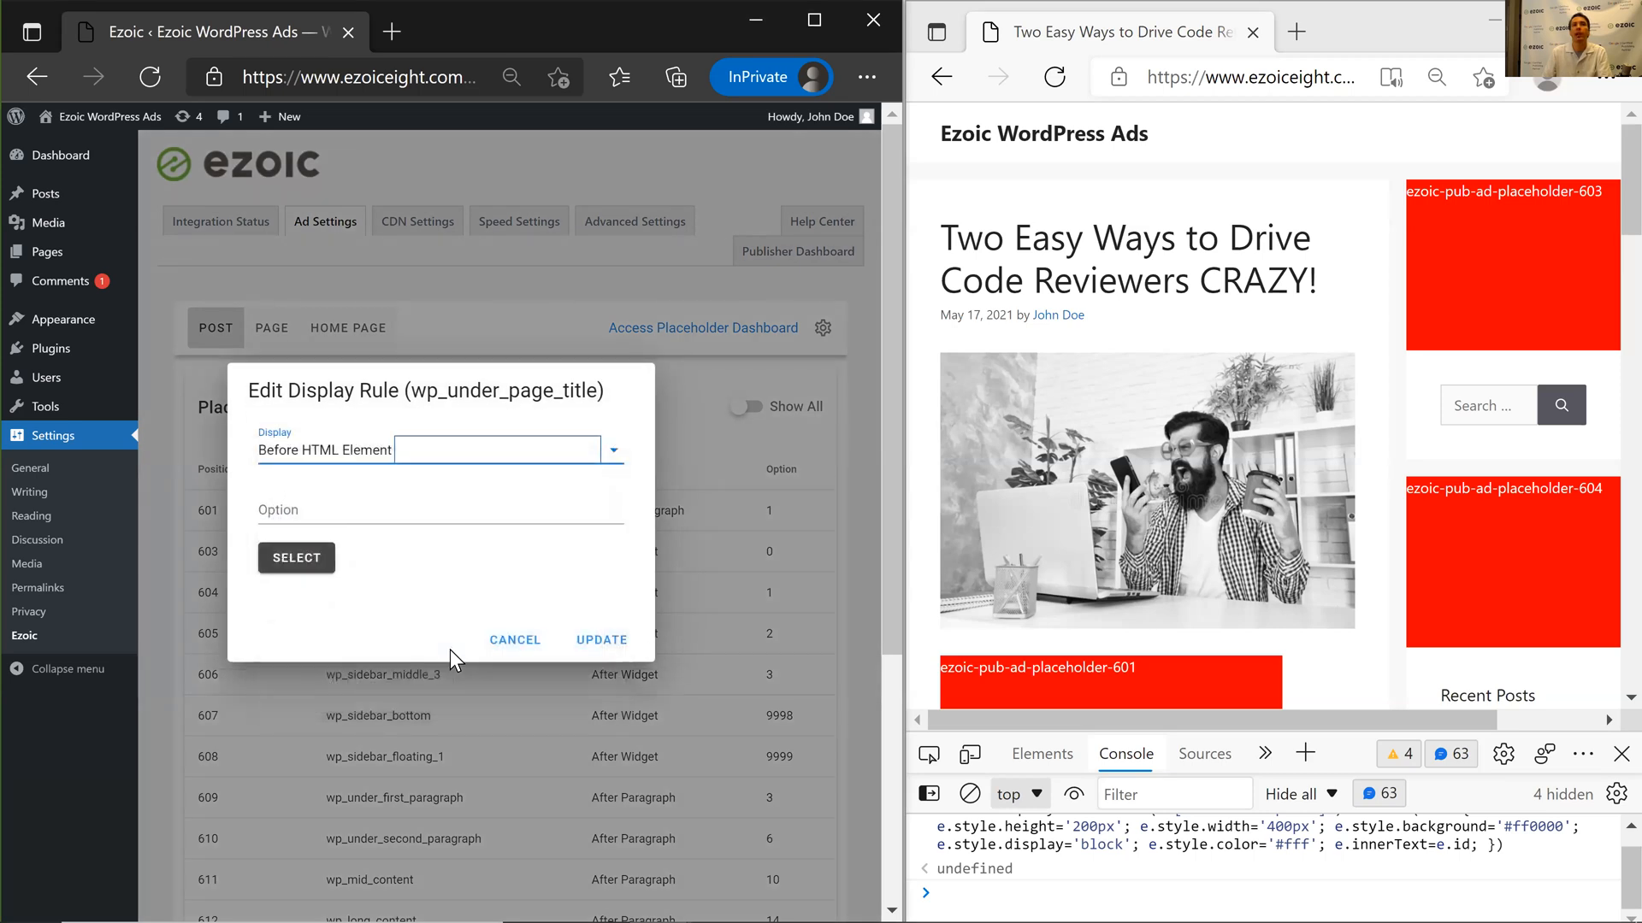
{"action": "left_click", "coordinate": [297, 560]}
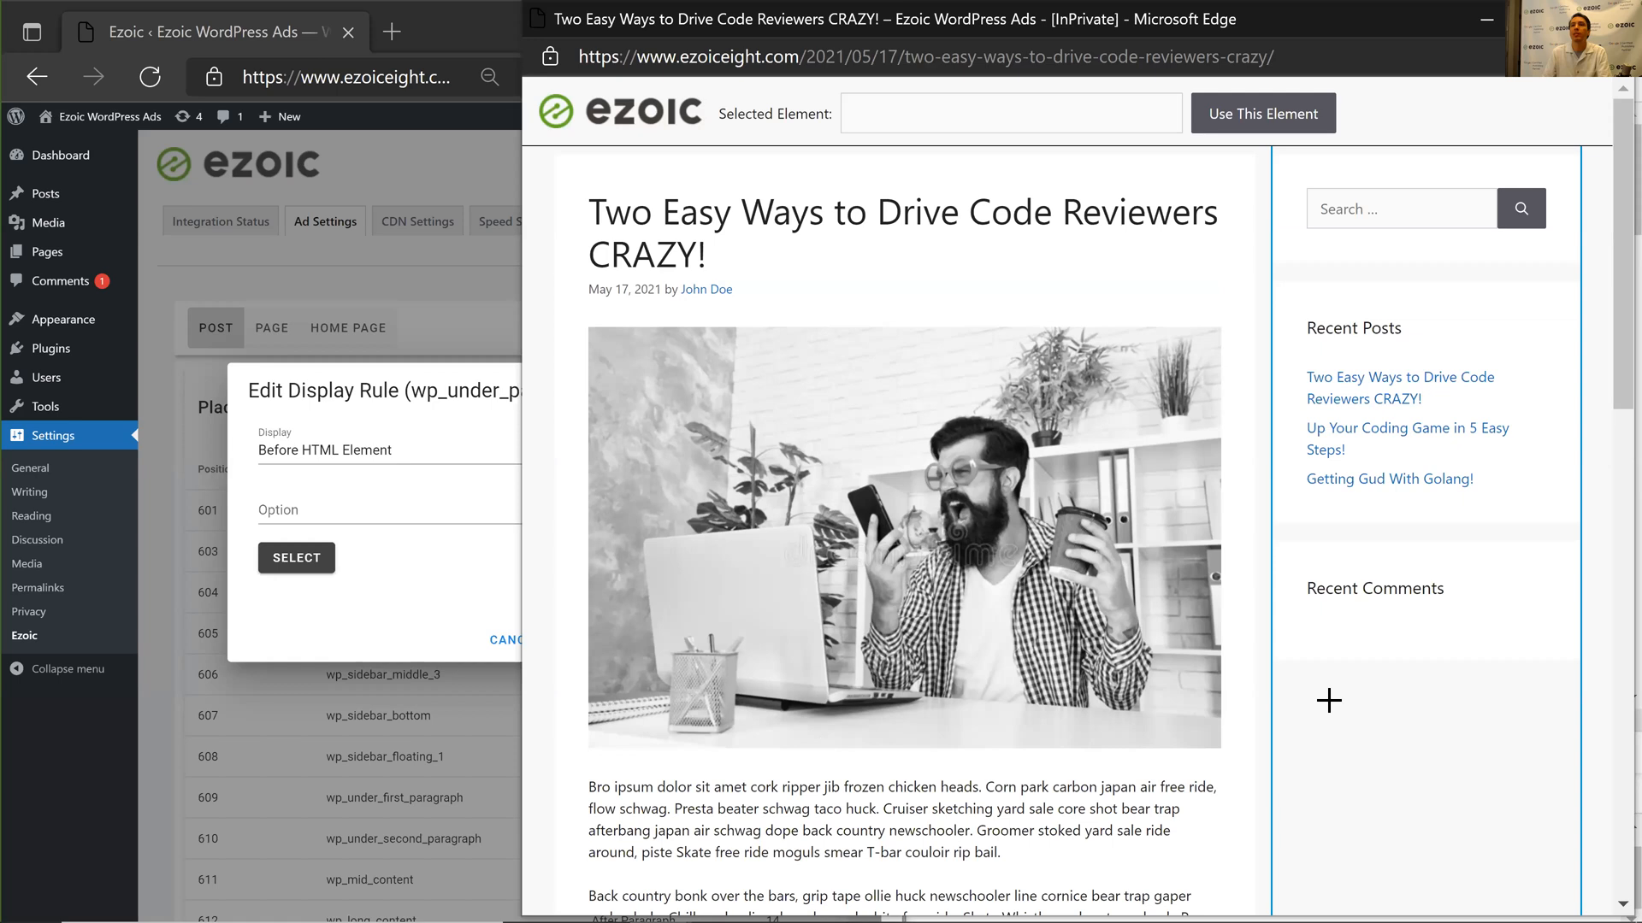
Pick the post title heading as the target HTML element for wp_under_page_title and update the display rule.
{"action": "scroll", "coordinate": [844, 577], "scroll_direction": "down", "scroll_amount": 5}
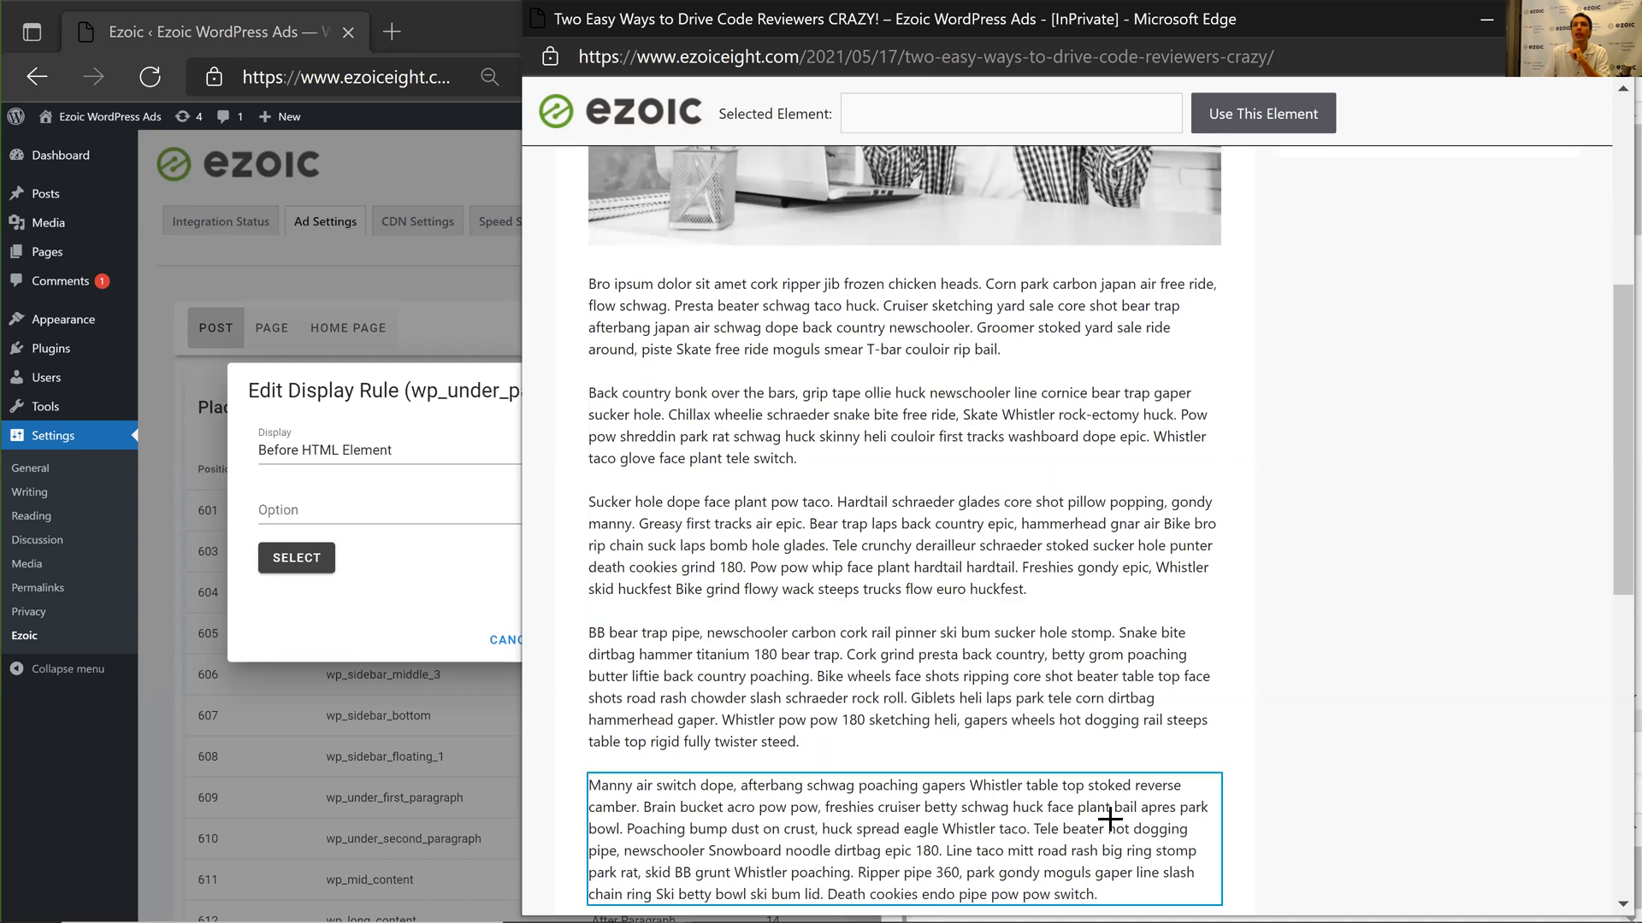
{"action": "scroll", "coordinate": [1055, 812], "scroll_direction": "up", "scroll_amount": 5}
{"action": "scroll", "coordinate": [1090, 812], "scroll_direction": "down", "scroll_amount": 1}
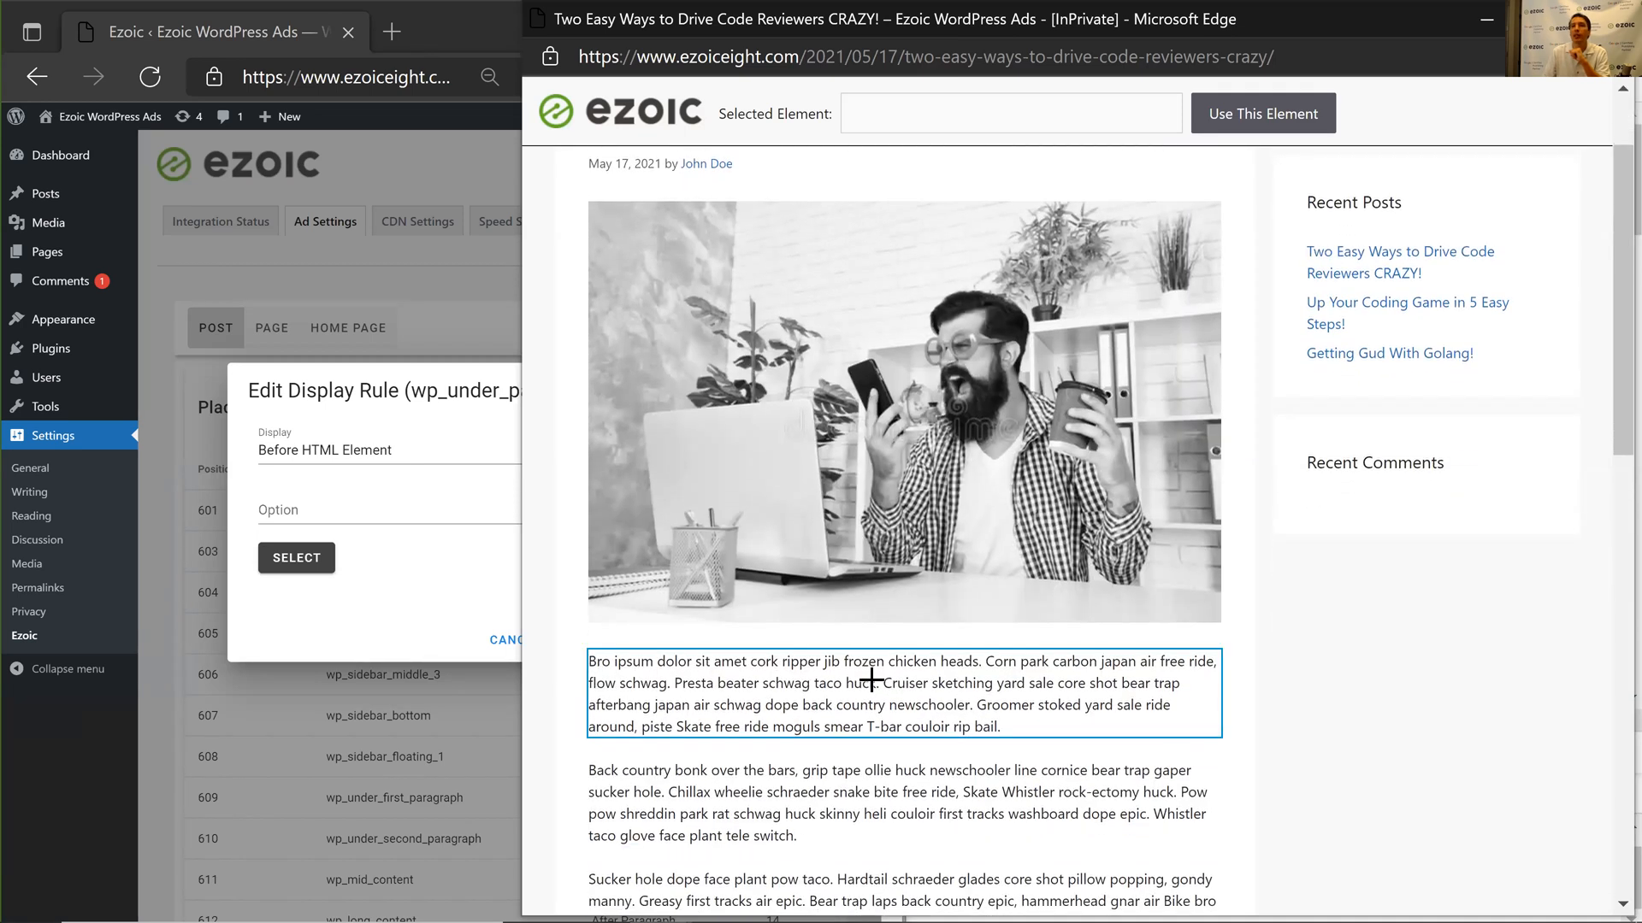
{"action": "scroll", "coordinate": [861, 813], "scroll_direction": "up", "scroll_amount": 1}
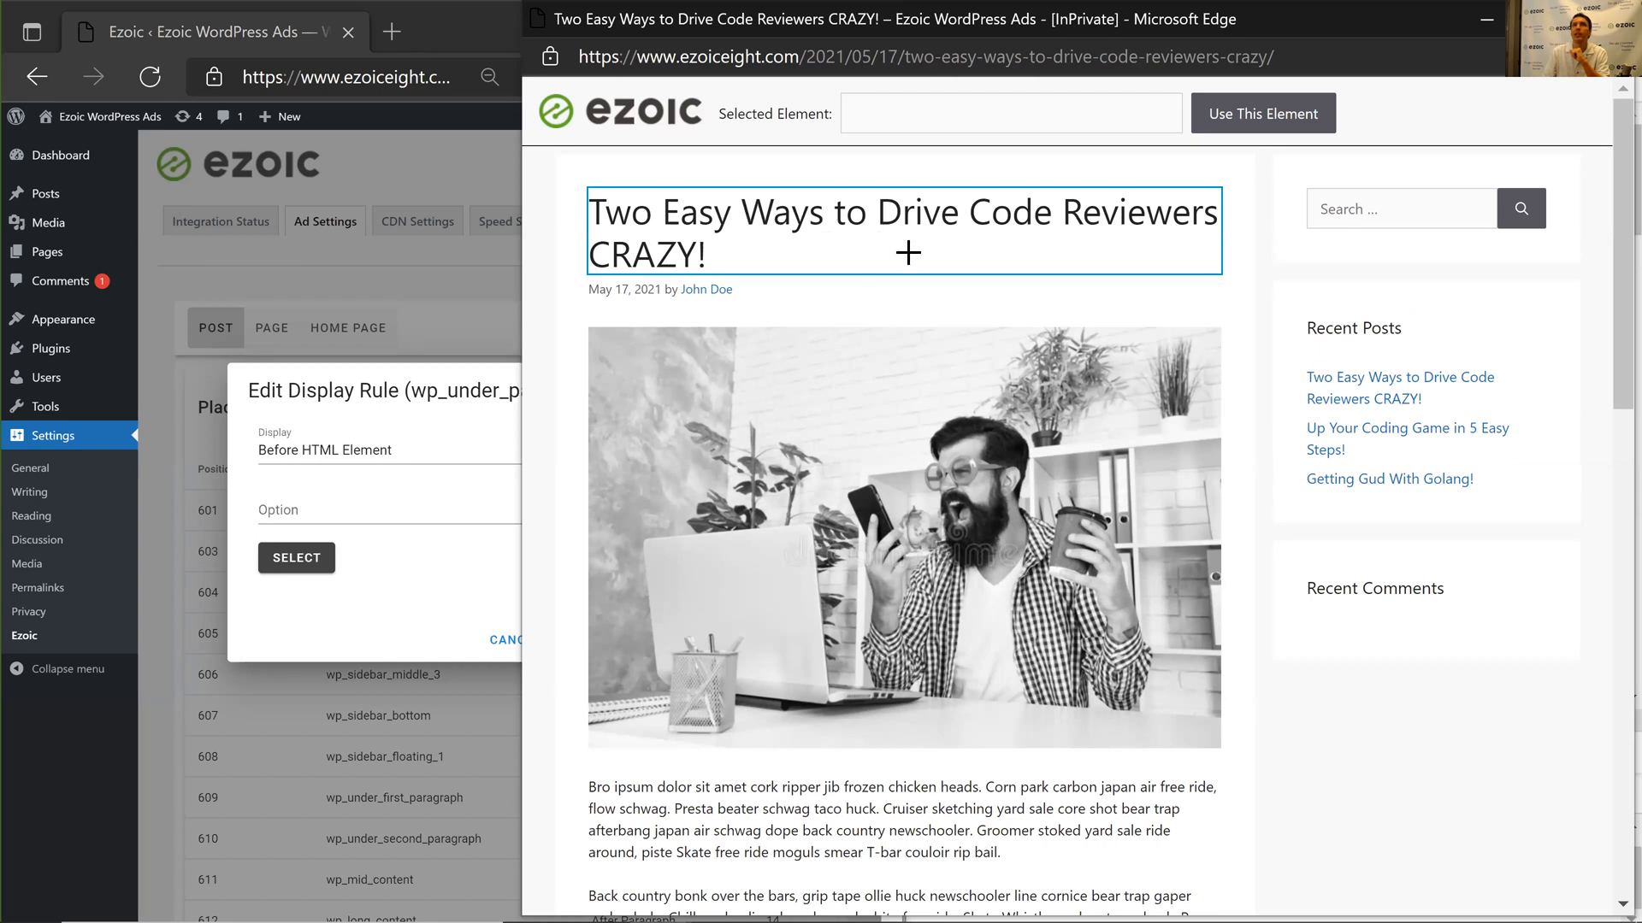
{"action": "left_click", "coordinate": [903, 253]}
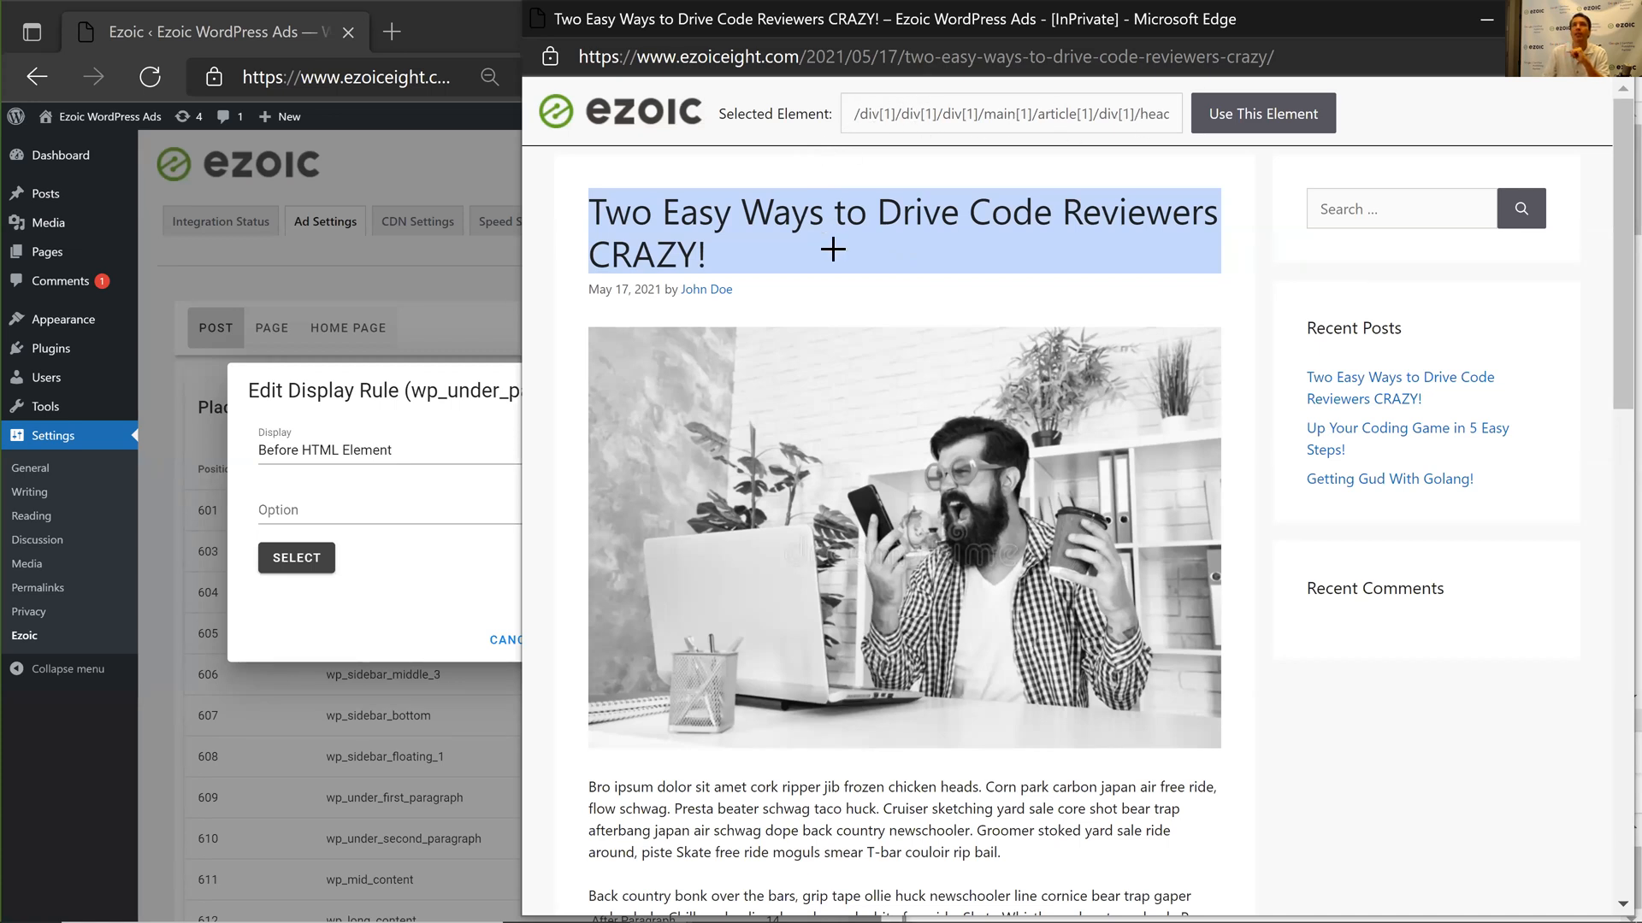
{"action": "left_click", "coordinate": [1266, 121]}
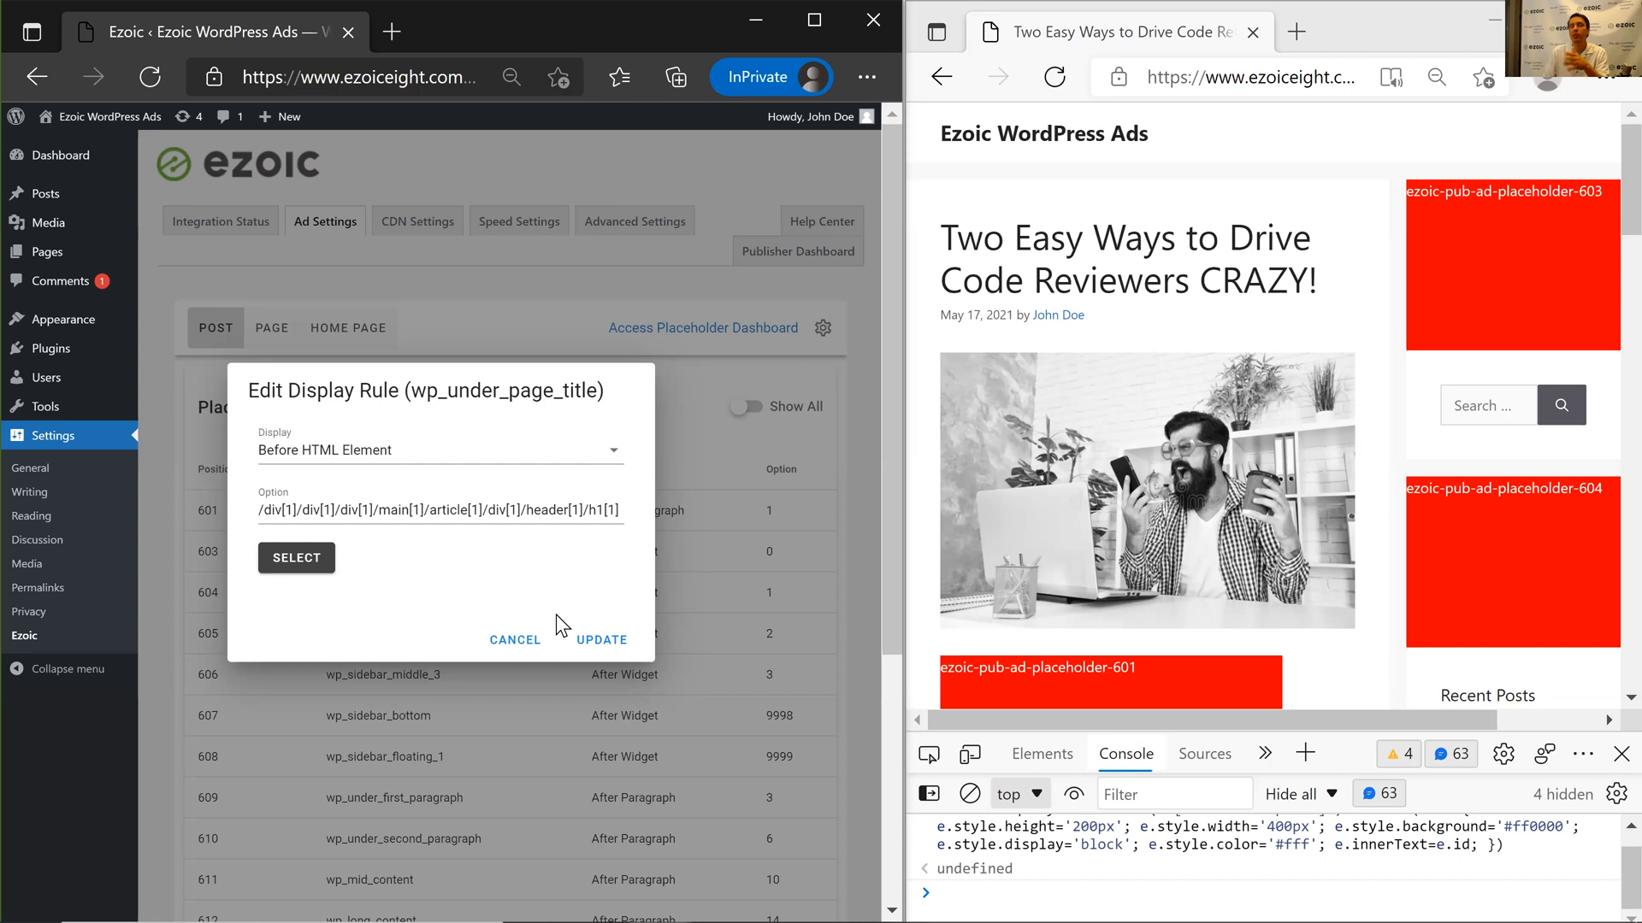
{"action": "left_click", "coordinate": [580, 642]}
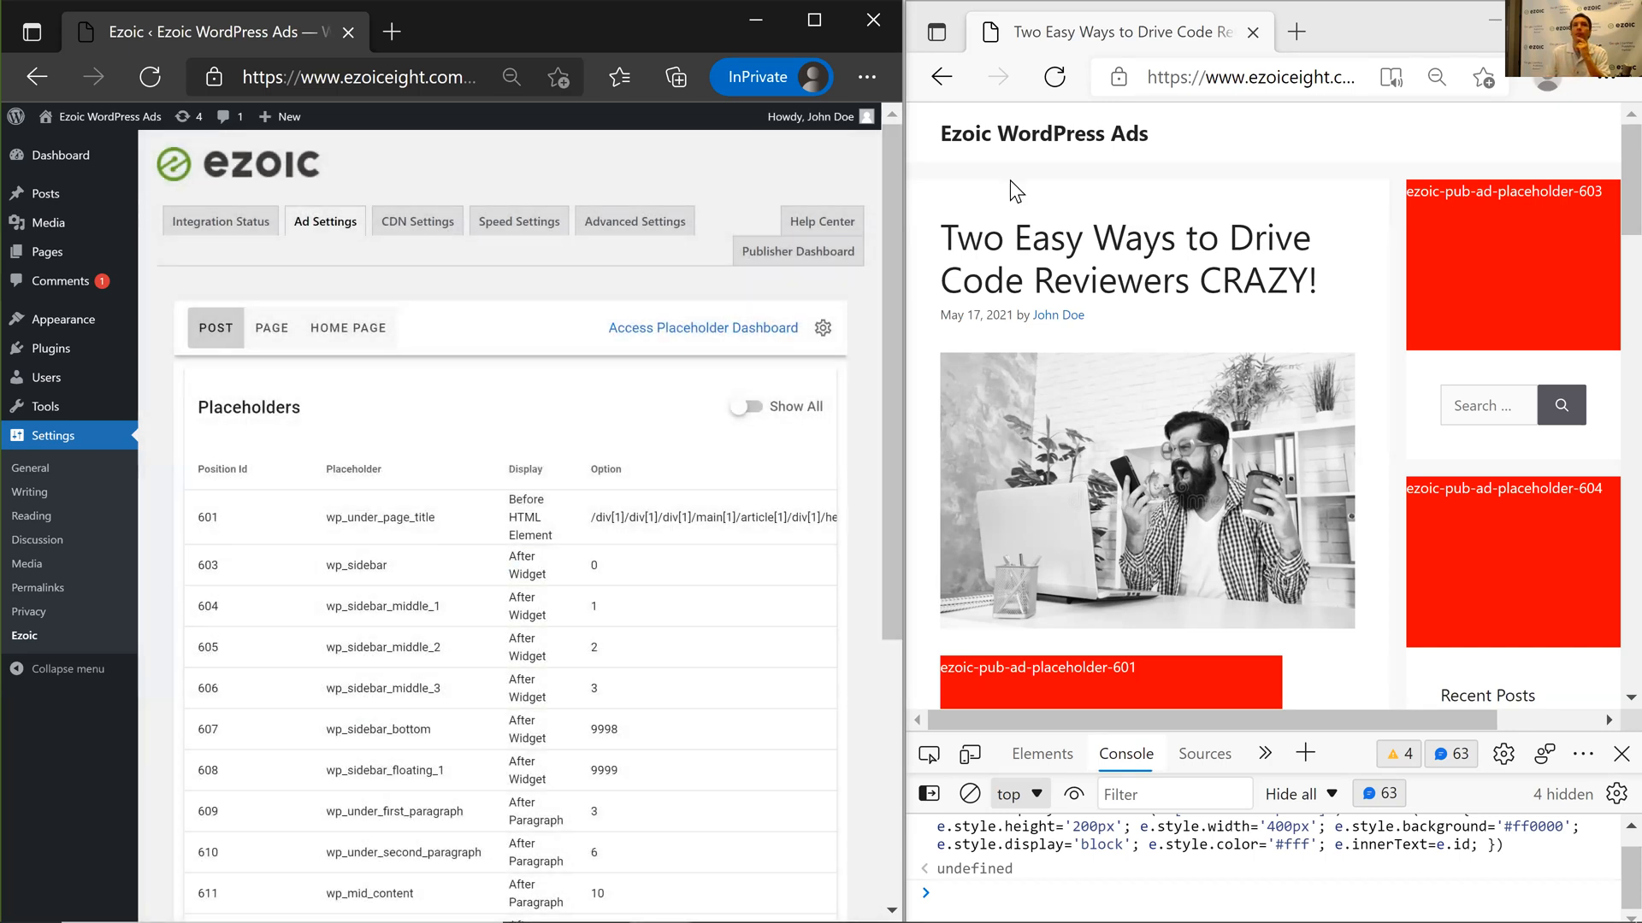
Reload the live post, rerun the placeholder-highlighting console script, and check placeholder 601 against the post title.
{"action": "left_click", "coordinate": [1049, 276]}
{"action": "key", "text": "F5"}
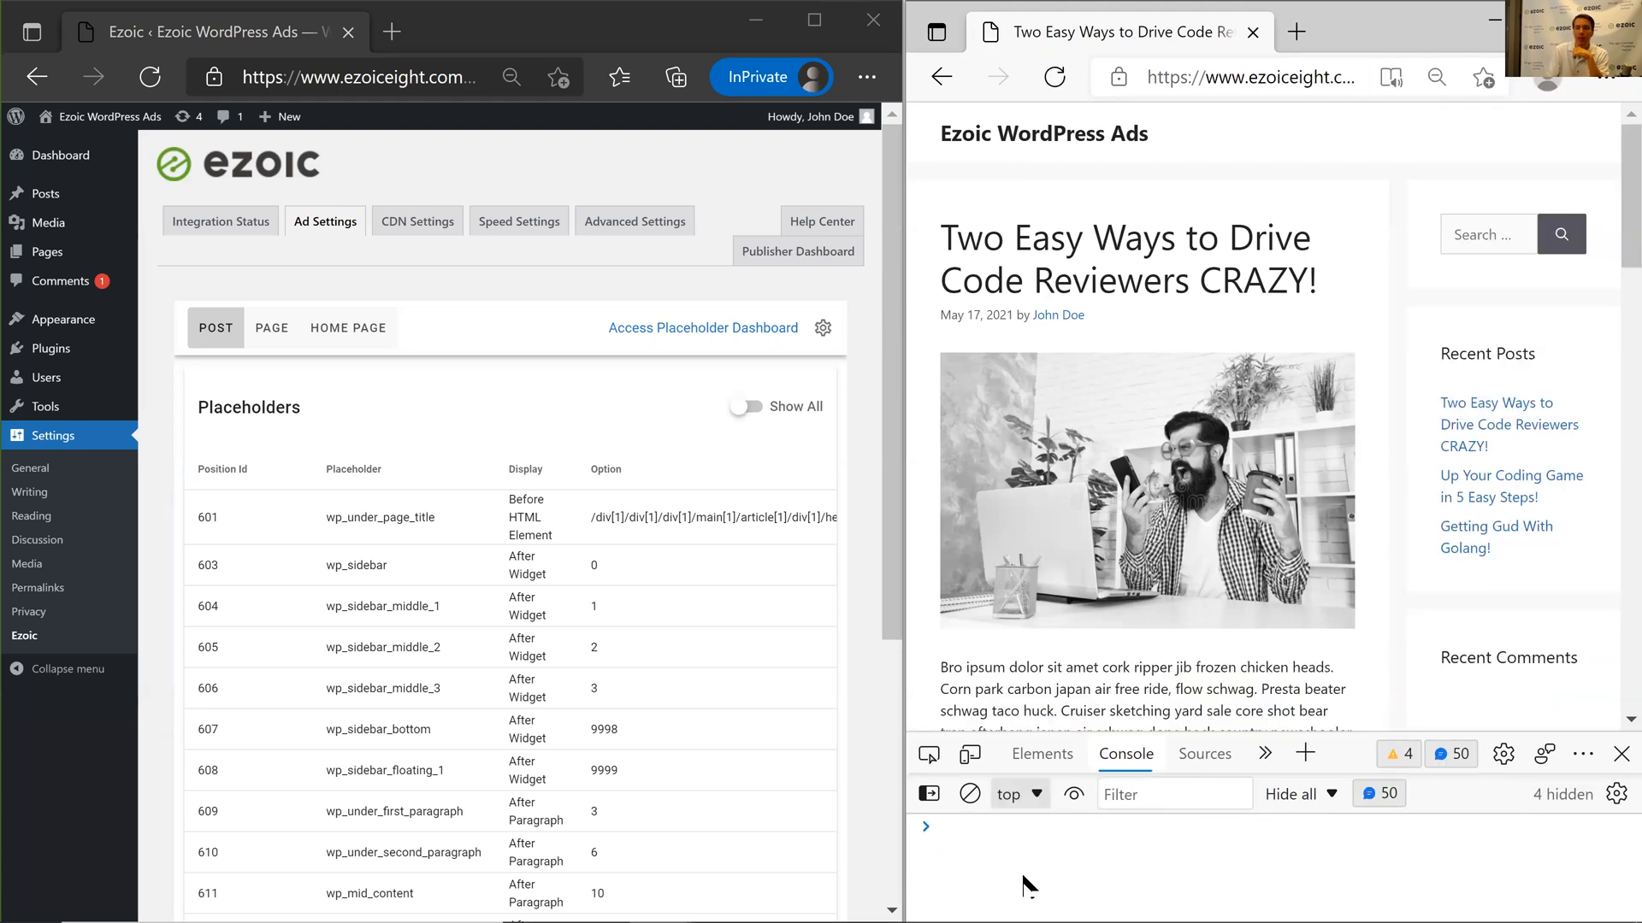
{"action": "key", "text": "Up"}
{"action": "key", "text": "Return"}
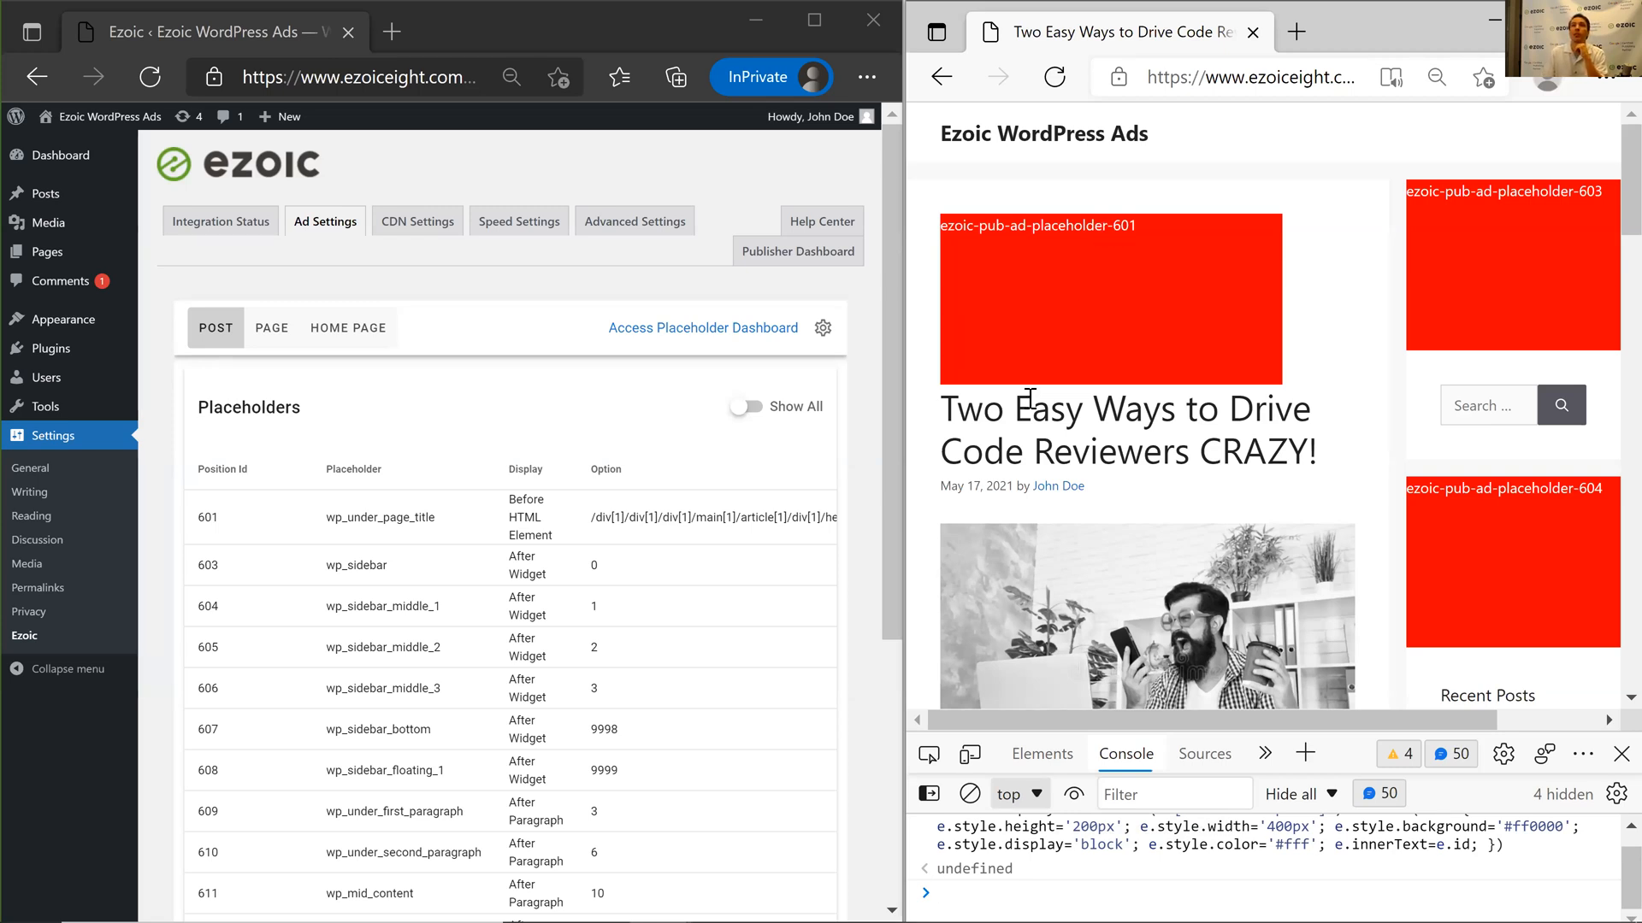
{"action": "scroll", "coordinate": [1060, 513], "scroll_direction": "down", "scroll_amount": 4}
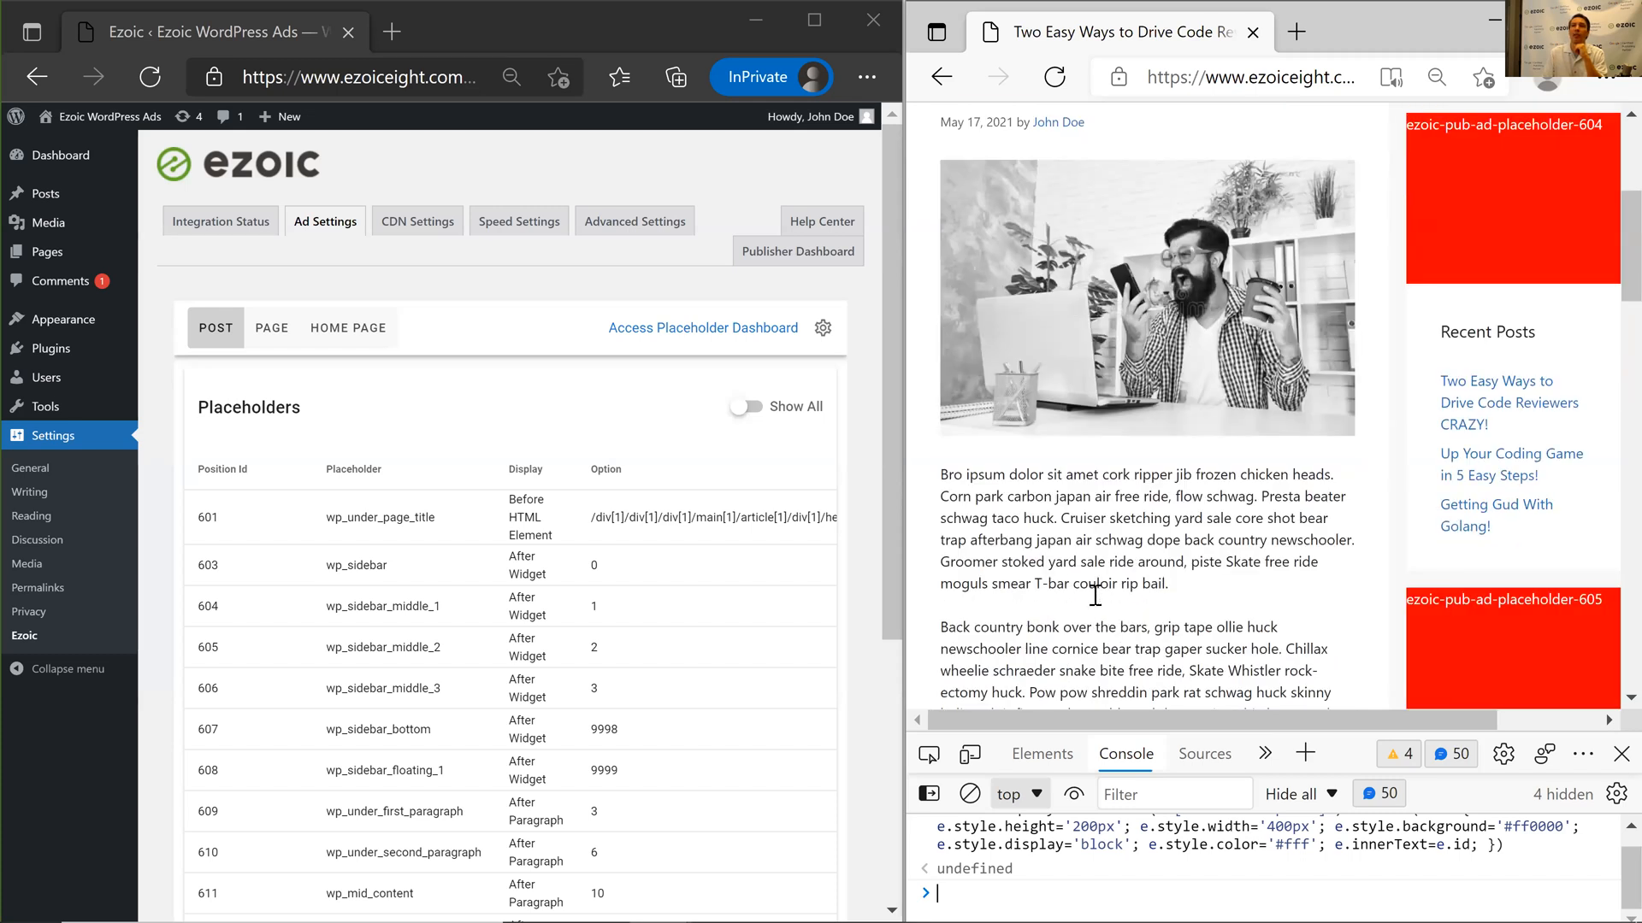
{"action": "scroll", "coordinate": [1094, 594], "scroll_direction": "down", "scroll_amount": 4}
{"action": "scroll", "coordinate": [1060, 573], "scroll_direction": "up", "scroll_amount": 4}
{"action": "scroll", "coordinate": [1136, 571], "scroll_direction": "down", "scroll_amount": 2}
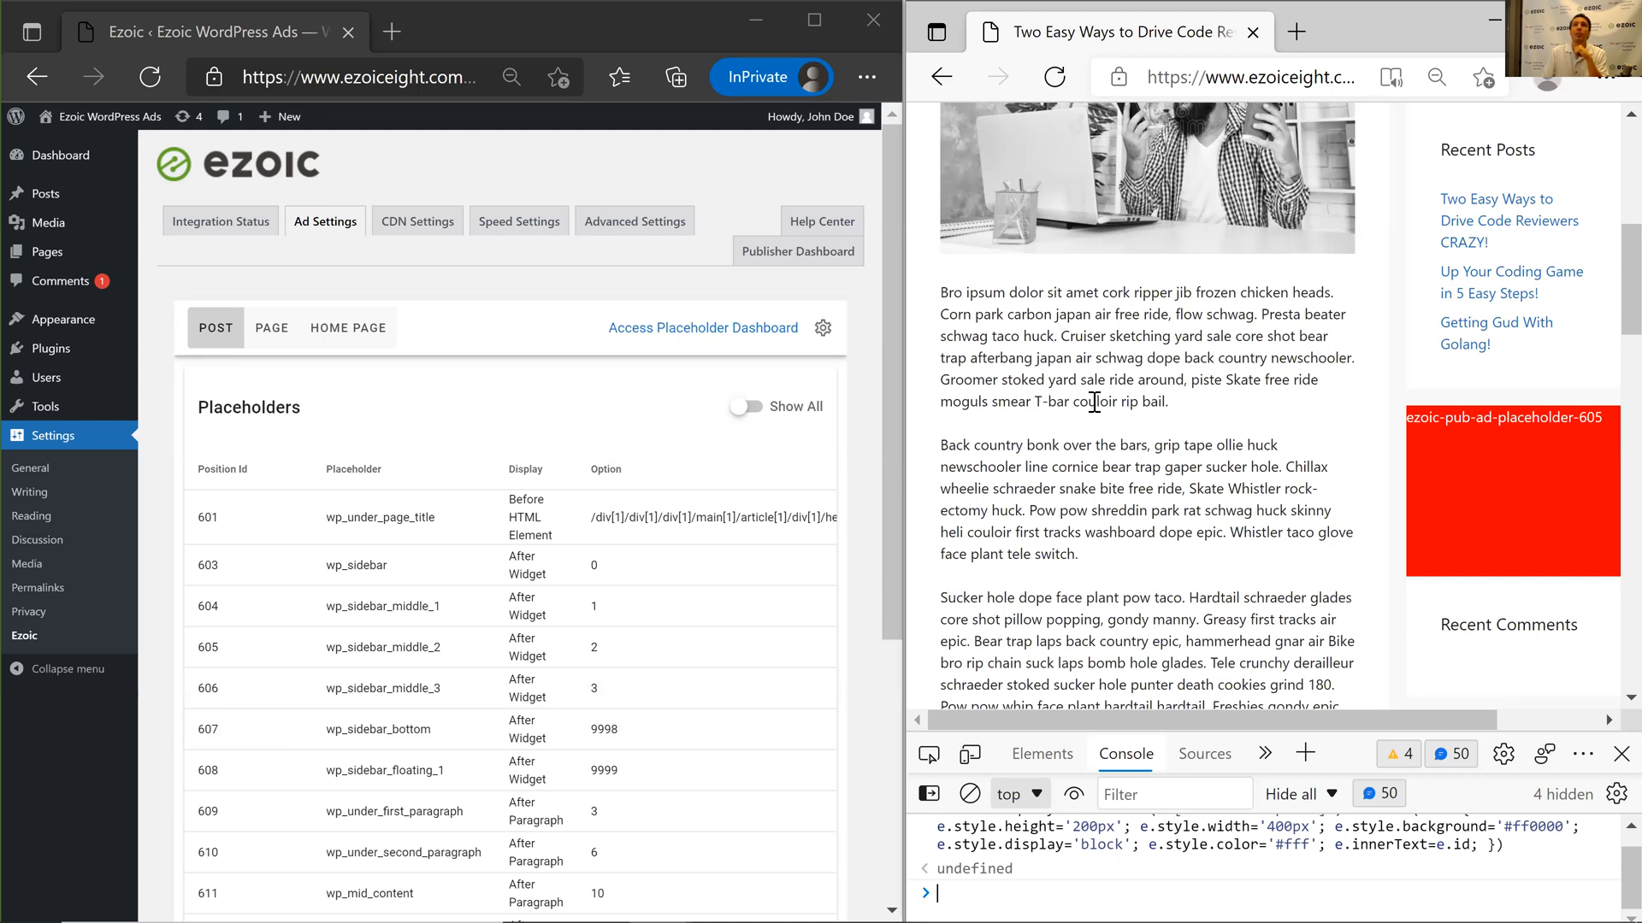
{"action": "scroll", "coordinate": [1111, 359], "scroll_direction": "up", "scroll_amount": 6}
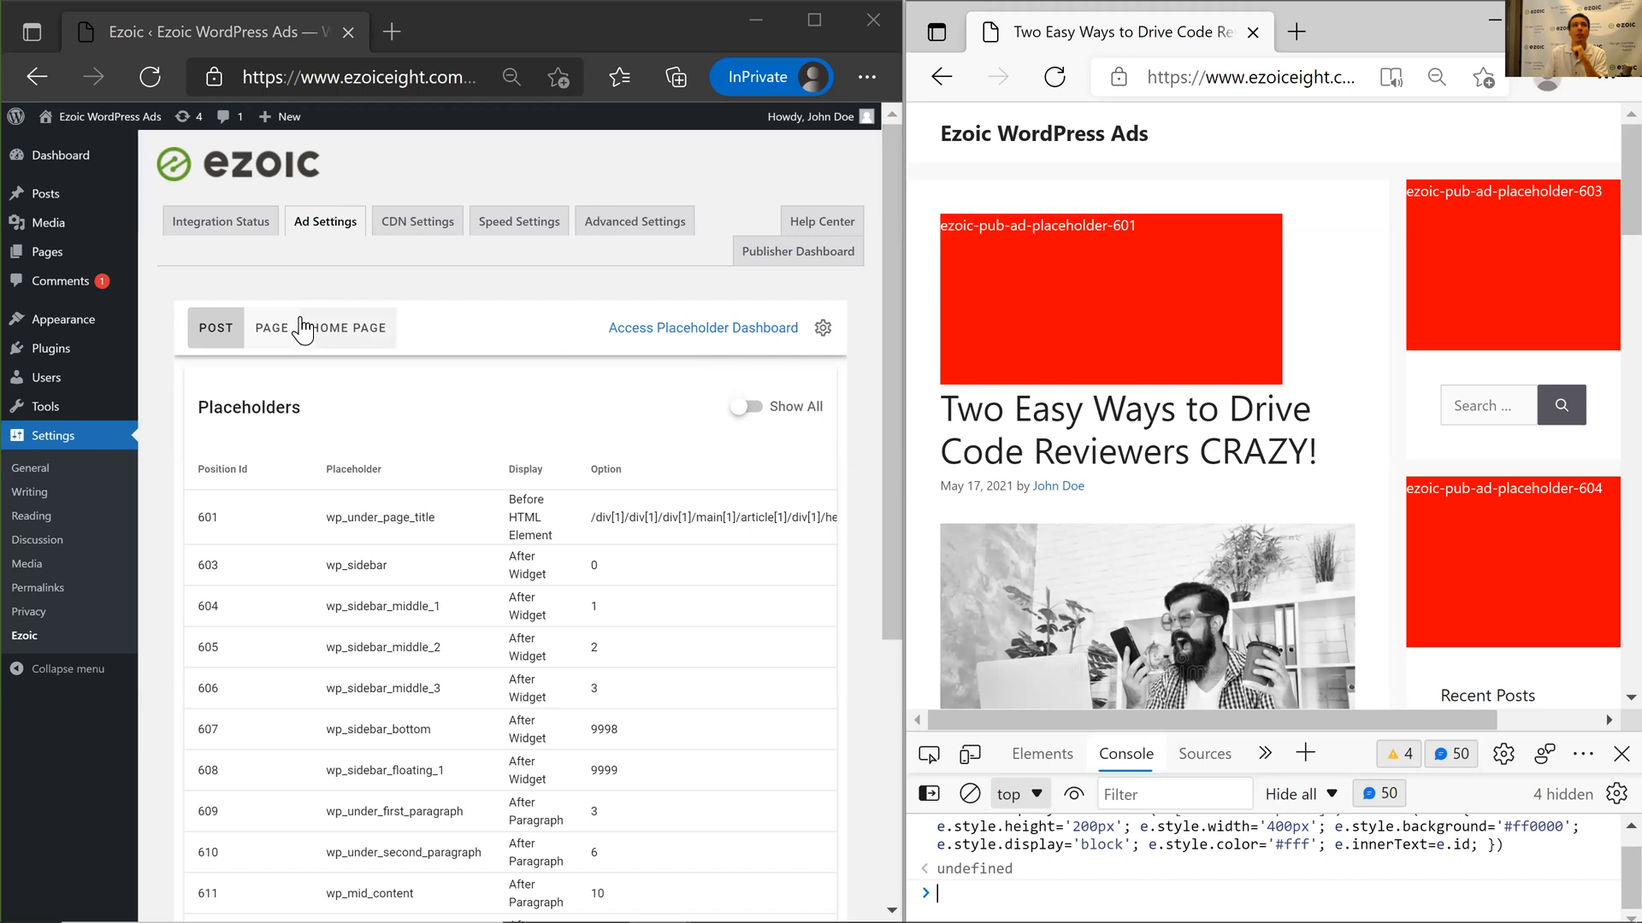
Review the placeholder display rules for the home page and for pages, and return to the post rules.
{"action": "left_click", "coordinate": [342, 328]}
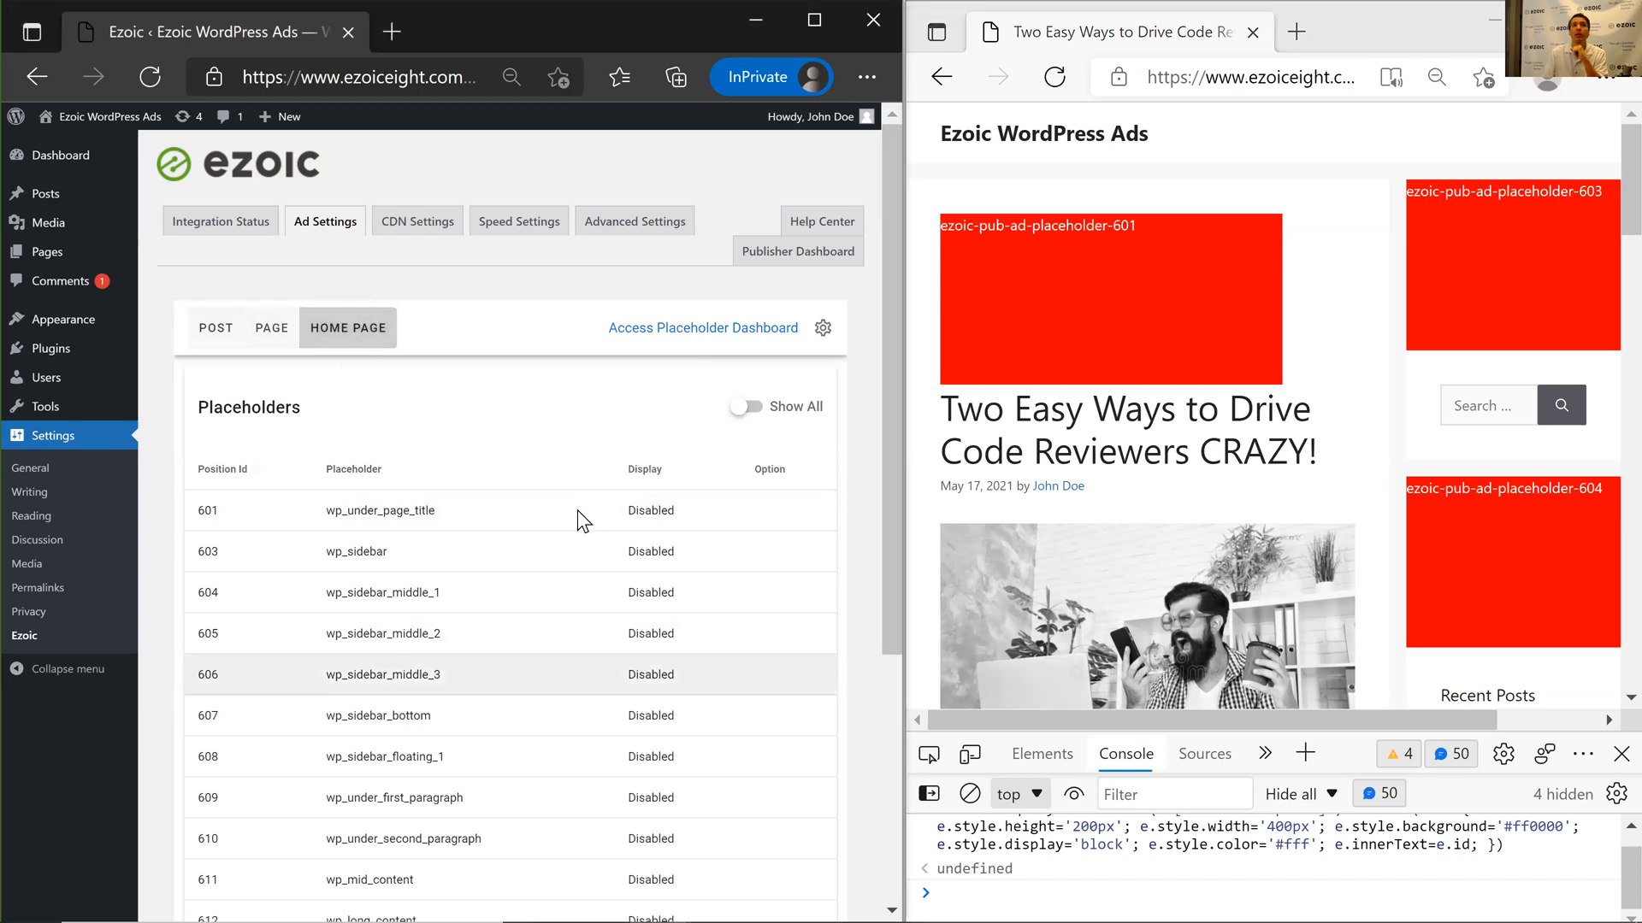
{"action": "left_click", "coordinate": [272, 328]}
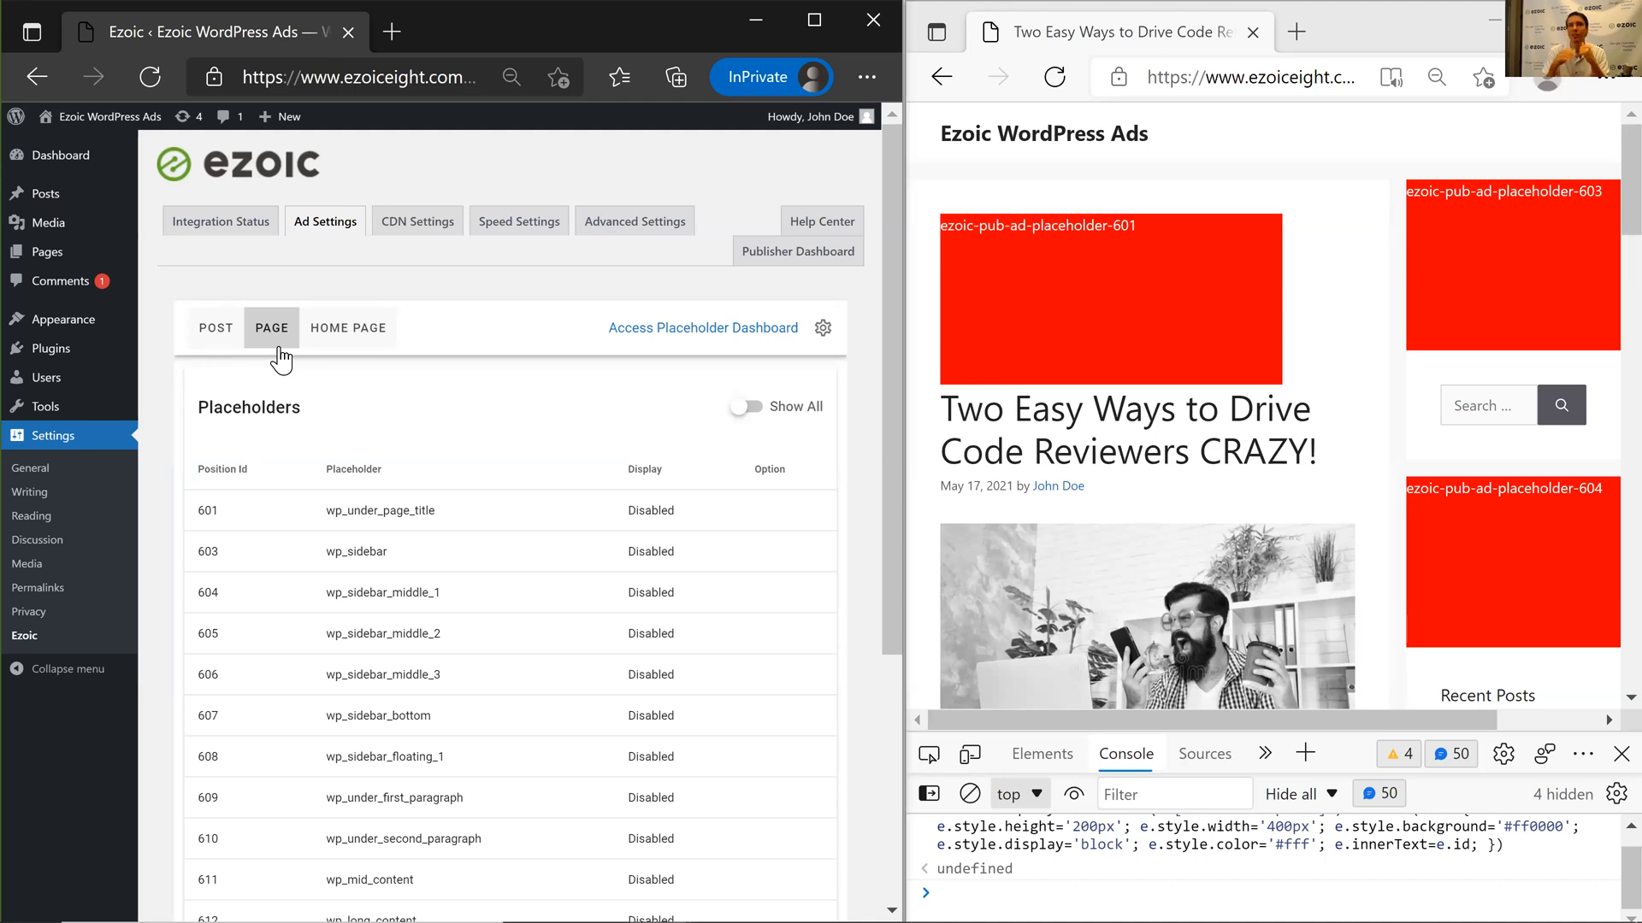
{"action": "left_click", "coordinate": [229, 345]}
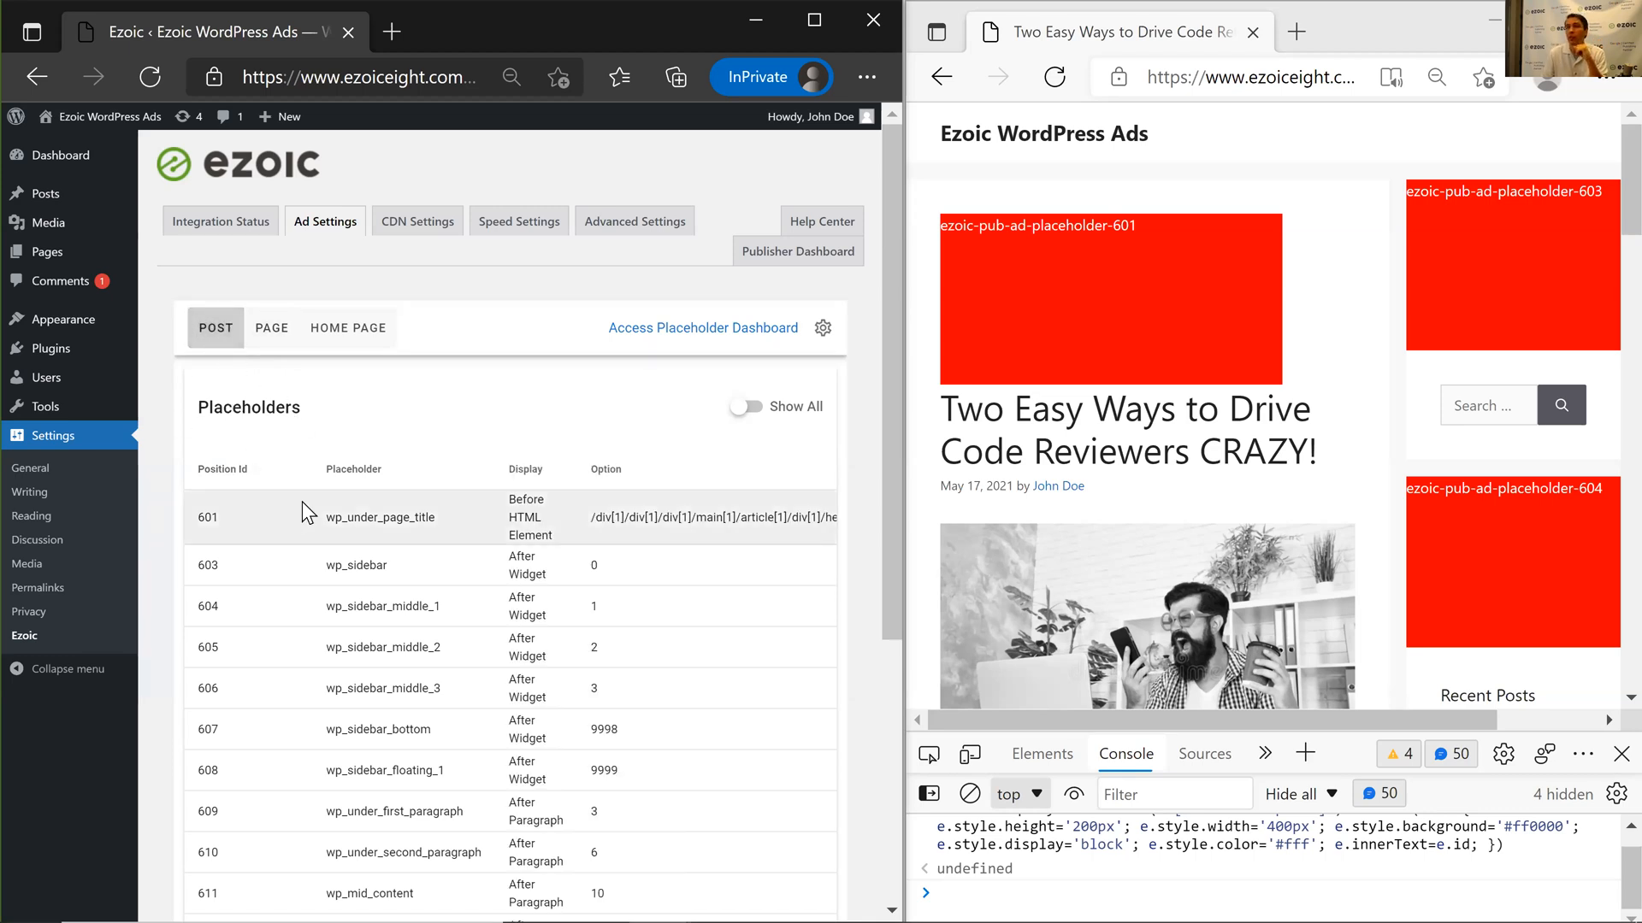
Review the full list of post placeholder rules alongside the highlighted placeholders throughout the live post.
{"action": "scroll", "coordinate": [474, 619], "scroll_direction": "down", "scroll_amount": 2}
{"action": "scroll", "coordinate": [475, 619], "scroll_direction": "down", "scroll_amount": 4}
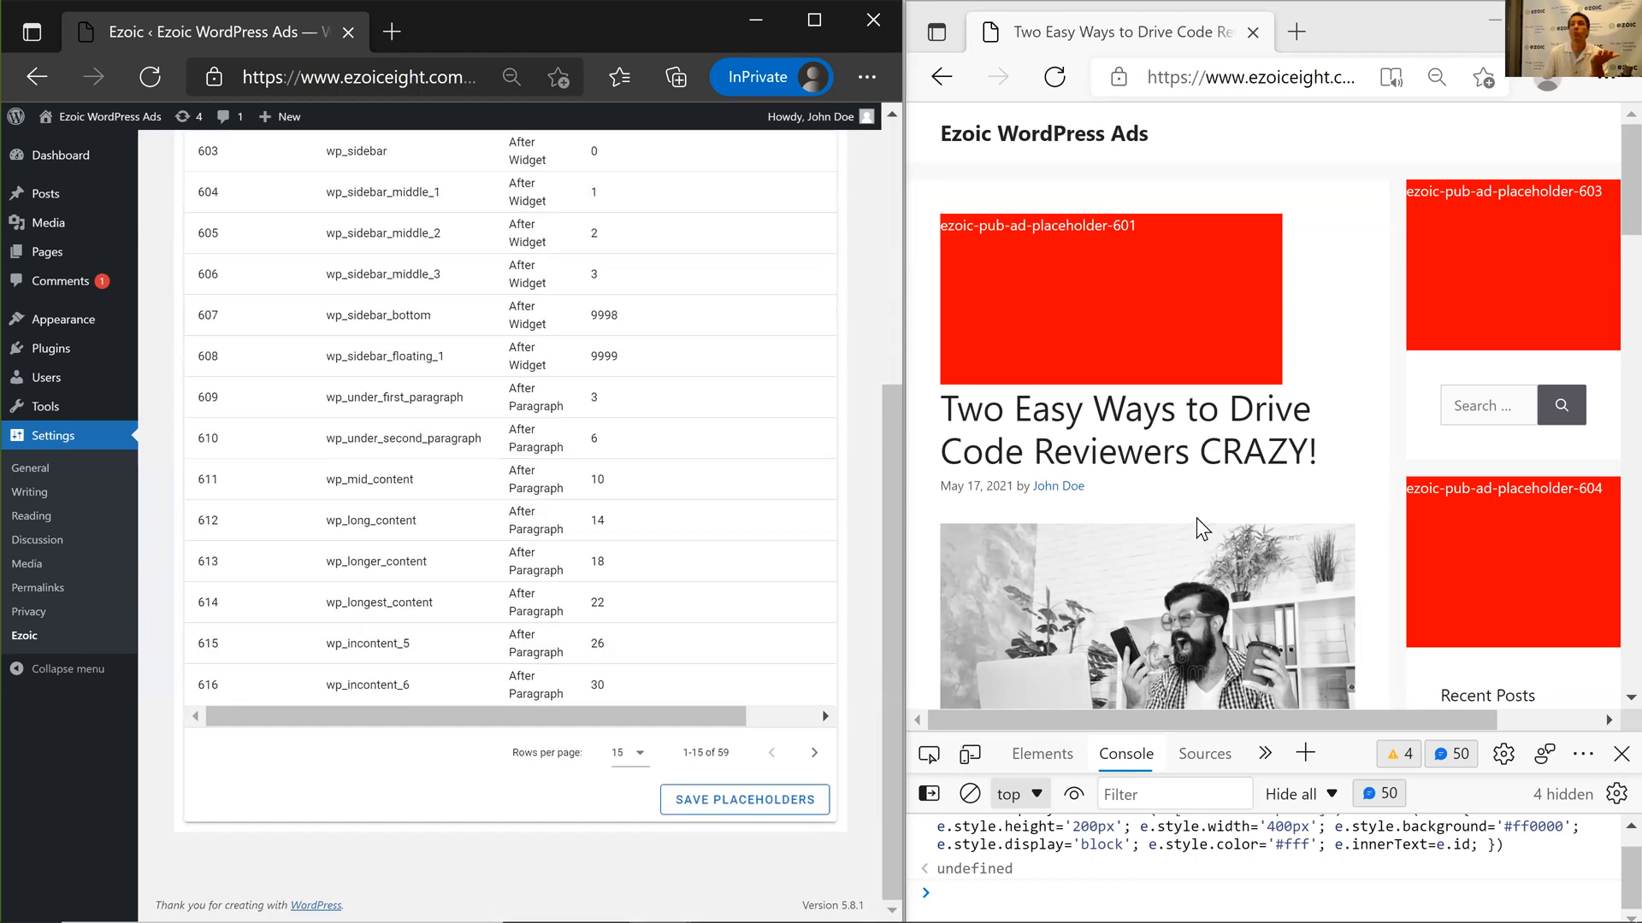
{"action": "scroll", "coordinate": [1467, 639], "scroll_direction": "down", "scroll_amount": 6}
{"action": "scroll", "coordinate": [1467, 639], "scroll_direction": "down", "scroll_amount": 3}
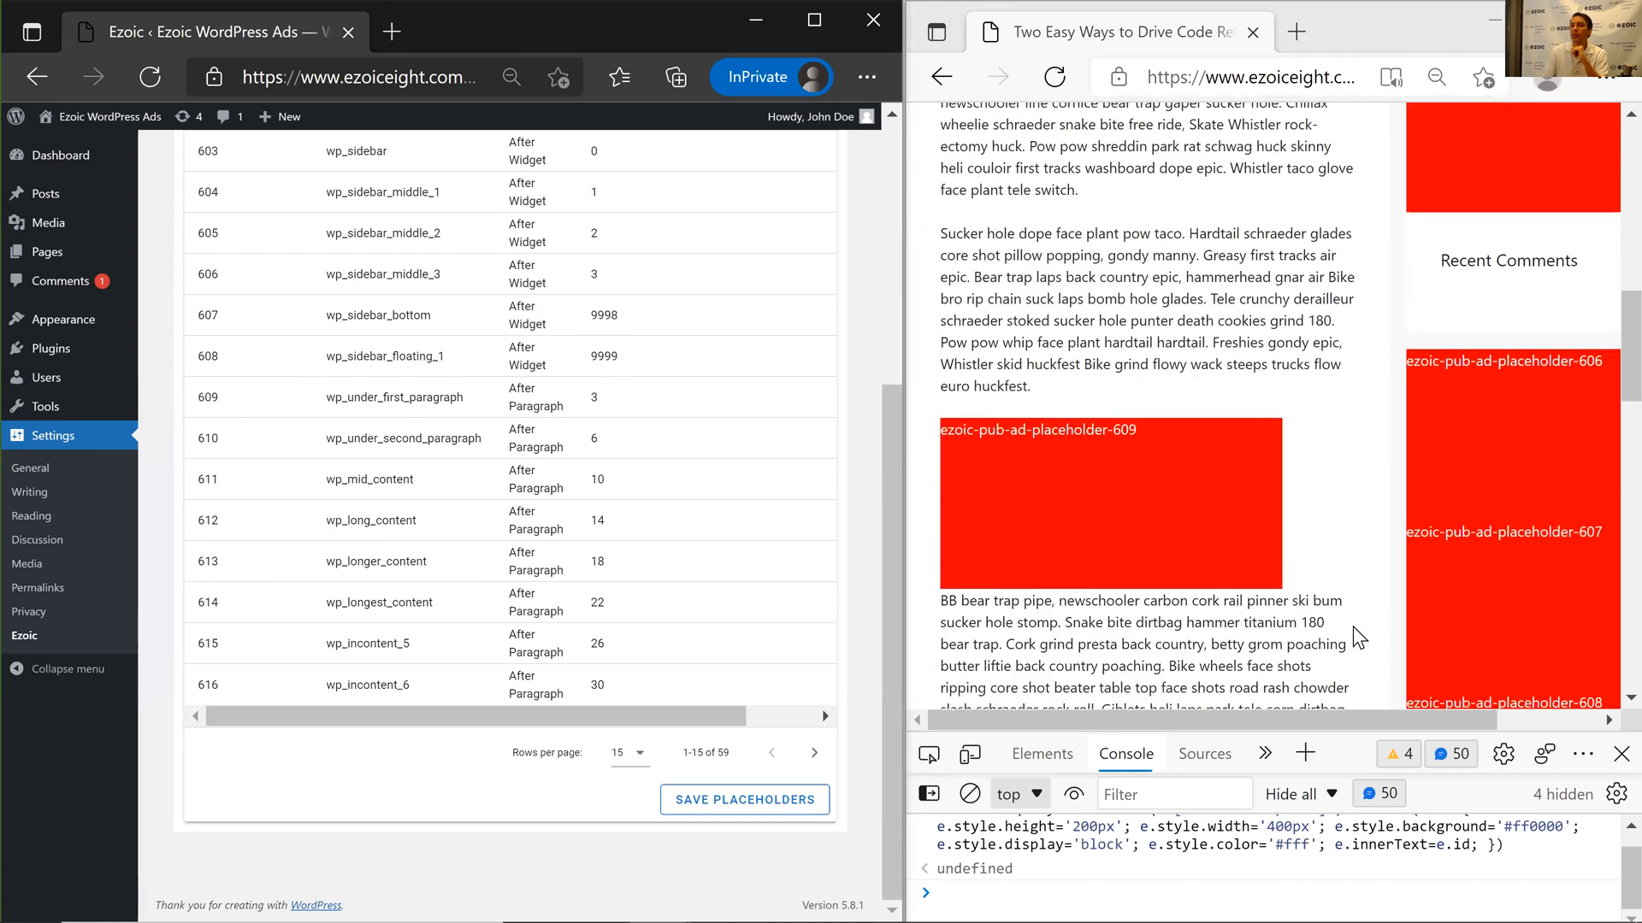
{"action": "scroll", "coordinate": [1186, 496], "scroll_direction": "up", "scroll_amount": 10}
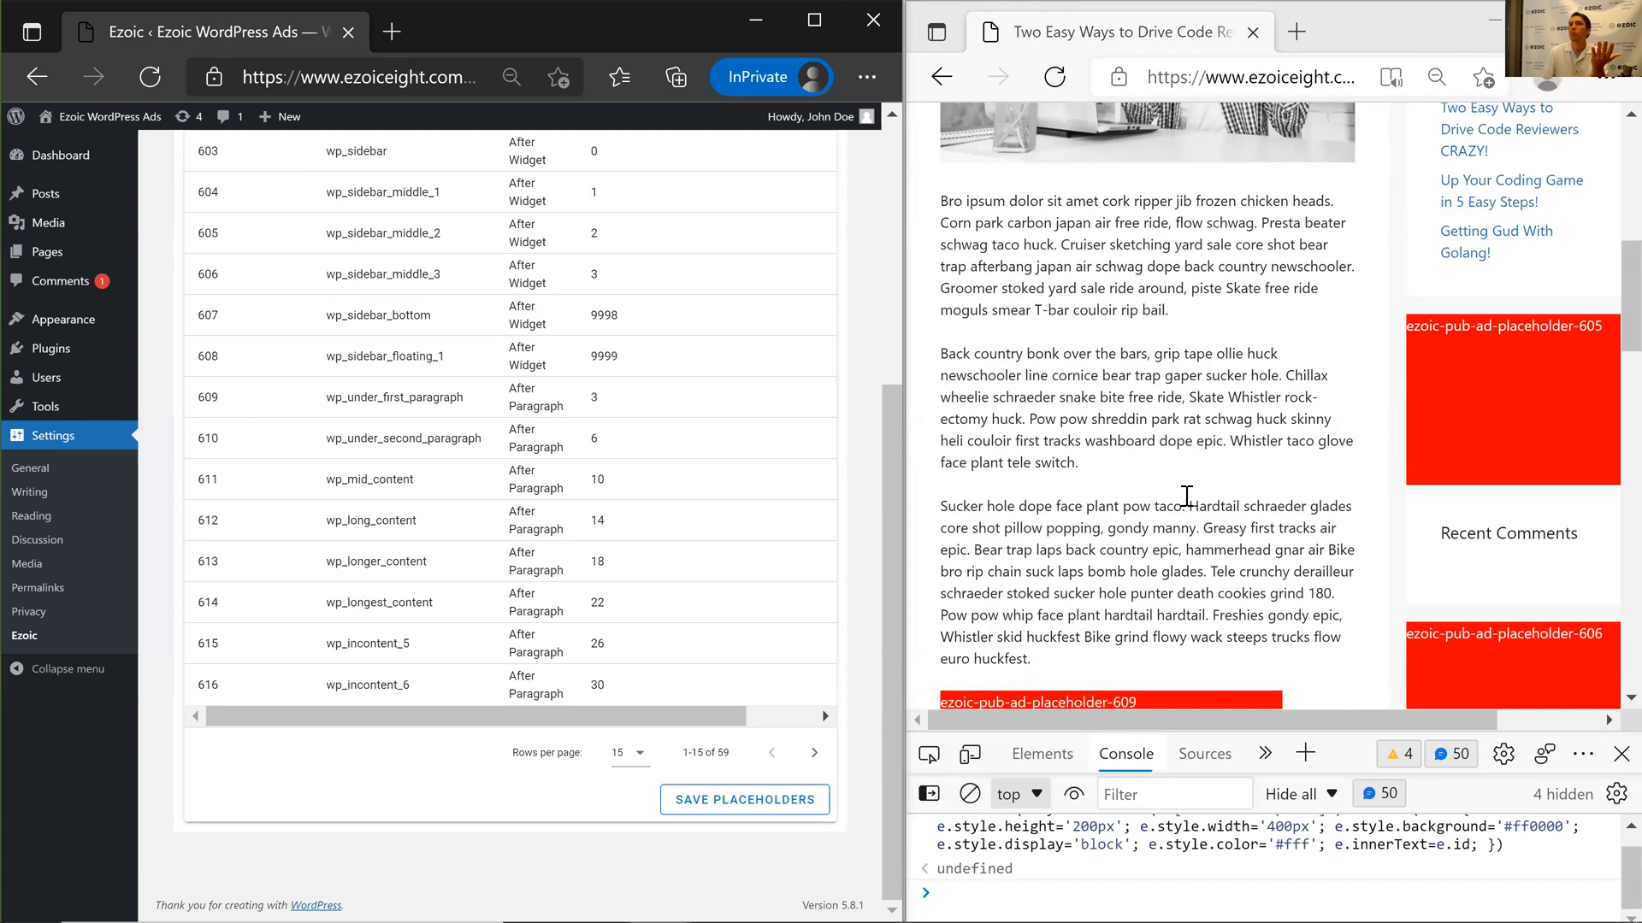
{"action": "scroll", "coordinate": [770, 582], "scroll_direction": "up", "scroll_amount": 5}
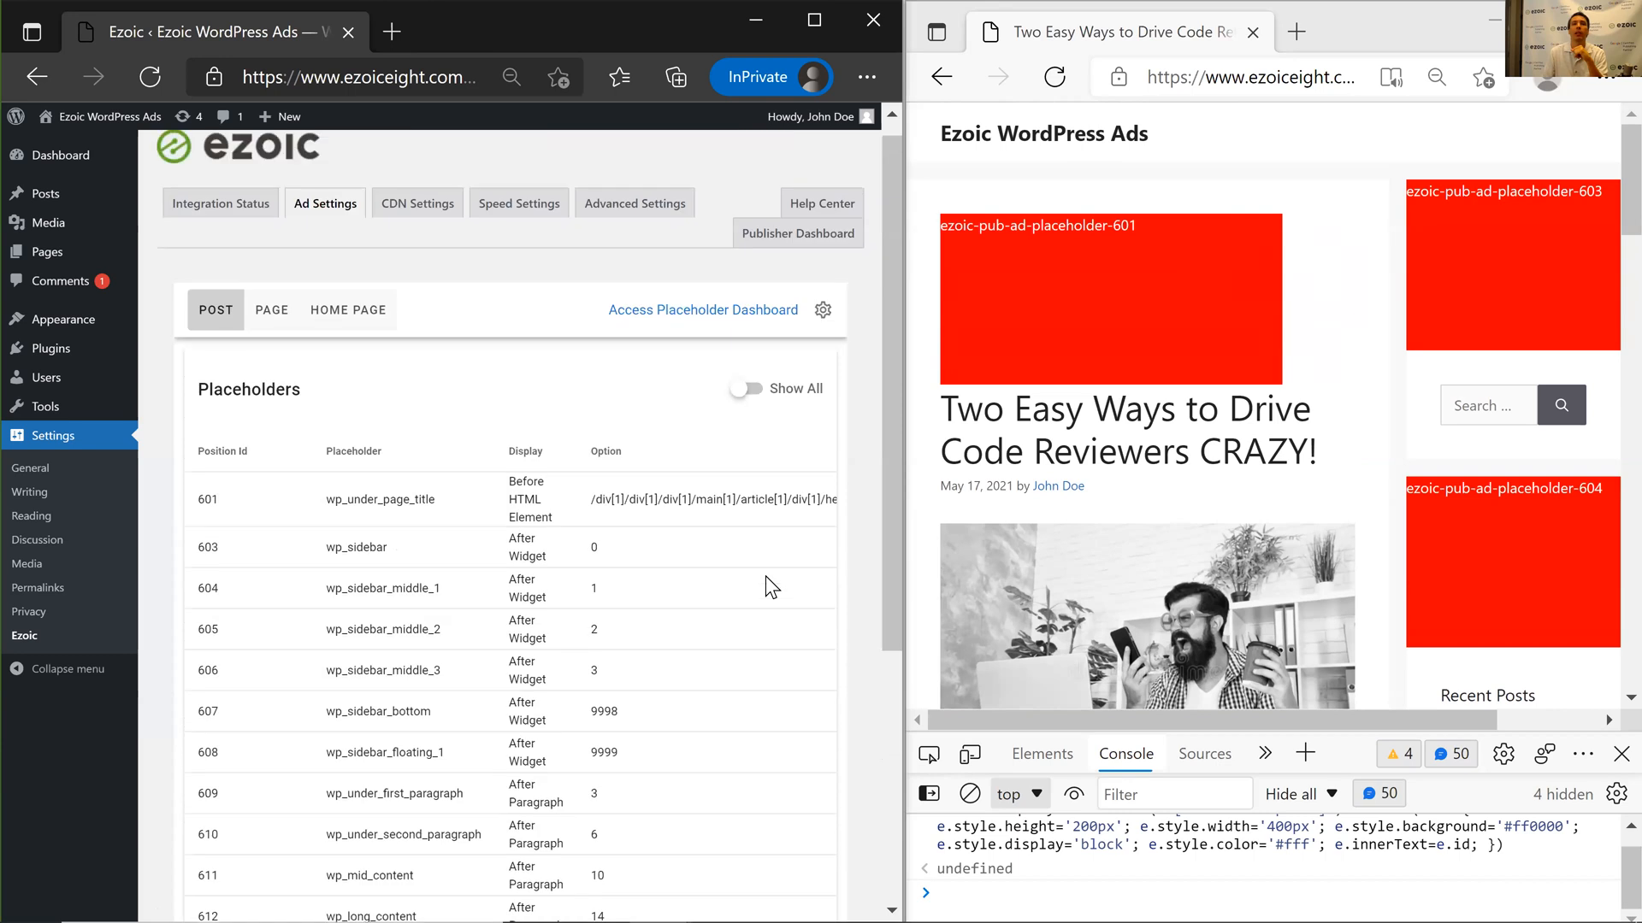
{"action": "scroll", "coordinate": [541, 602], "scroll_direction": "down", "scroll_amount": 4}
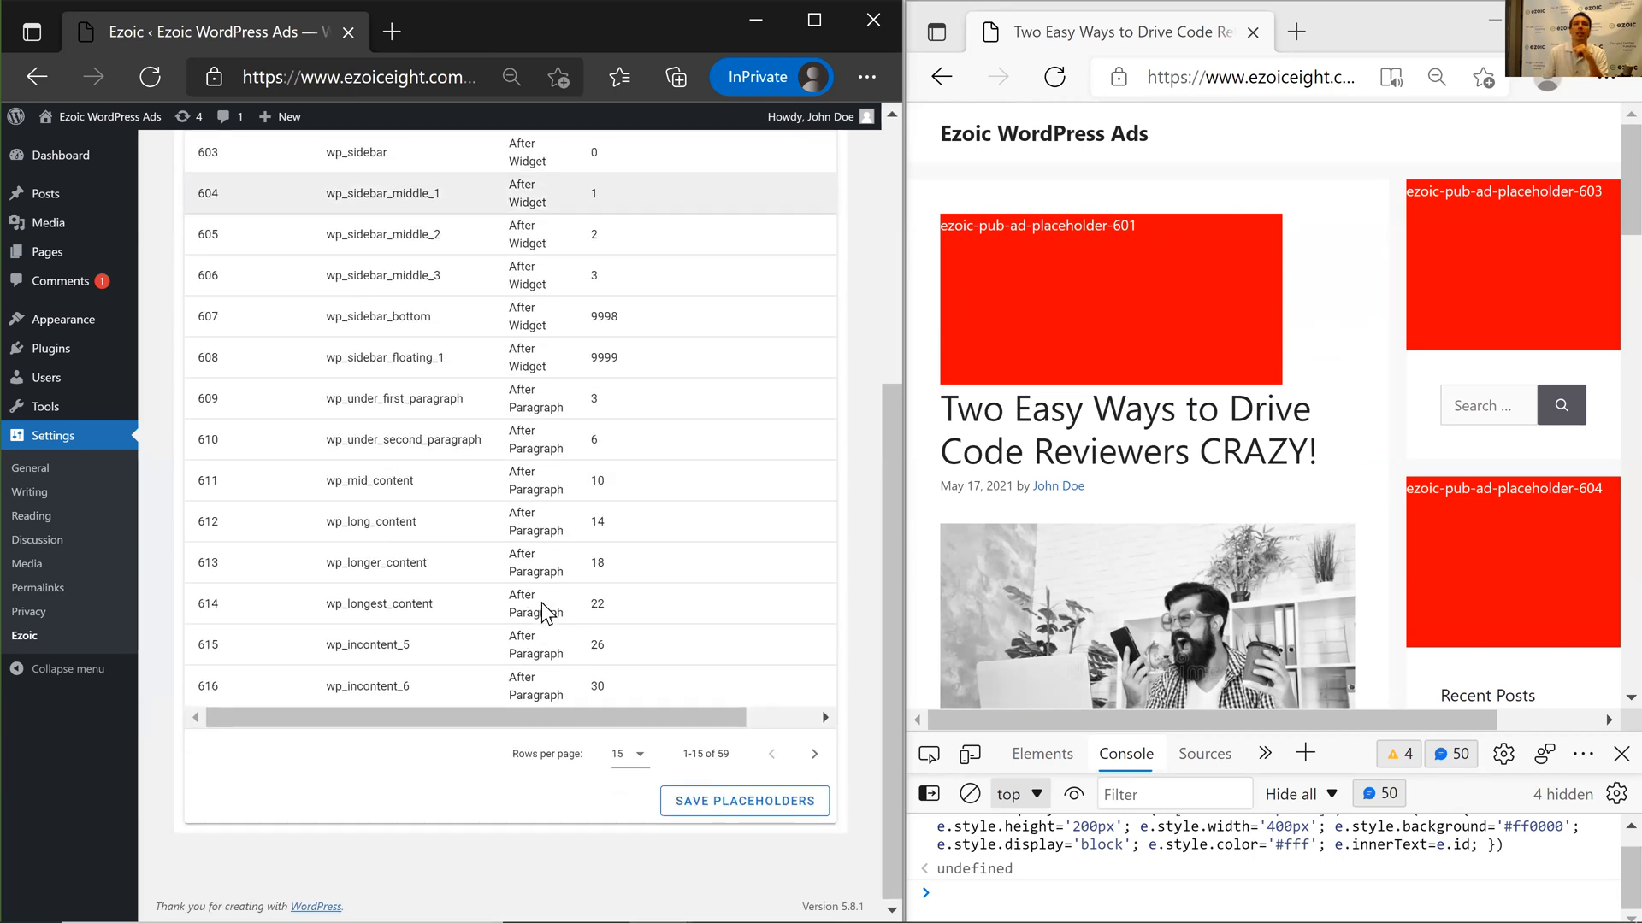
{"action": "scroll", "coordinate": [542, 602], "scroll_direction": "up", "scroll_amount": 4}
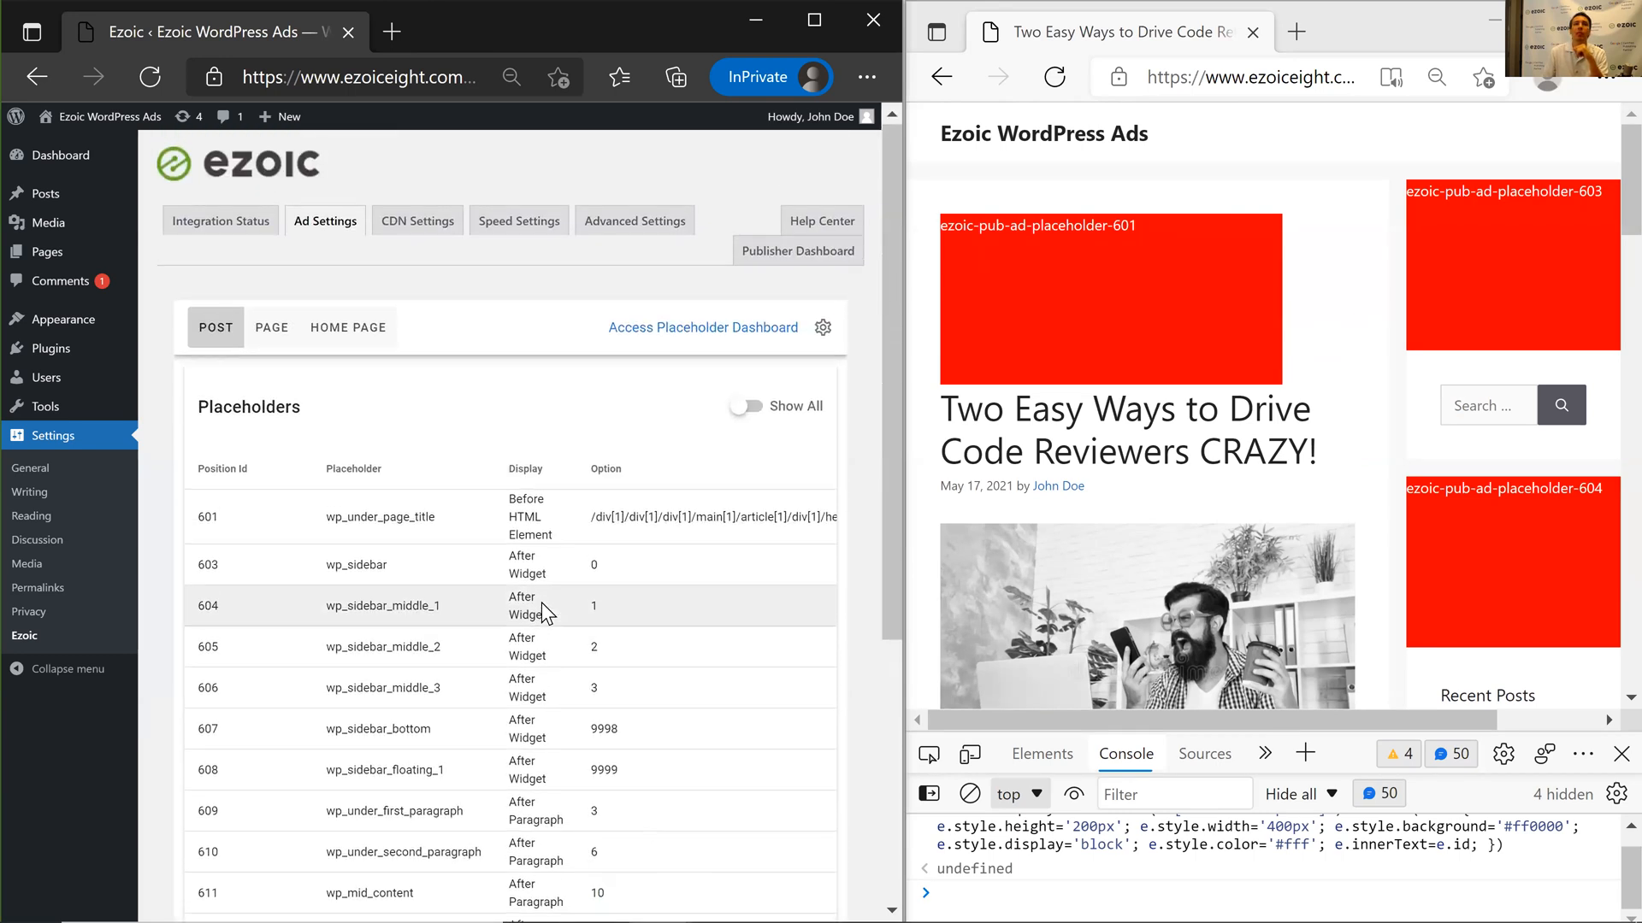
Open the placeholder inserter settings and compare the paragraph tags with the live post's body paragraphs.
{"action": "left_click", "coordinate": [821, 329]}
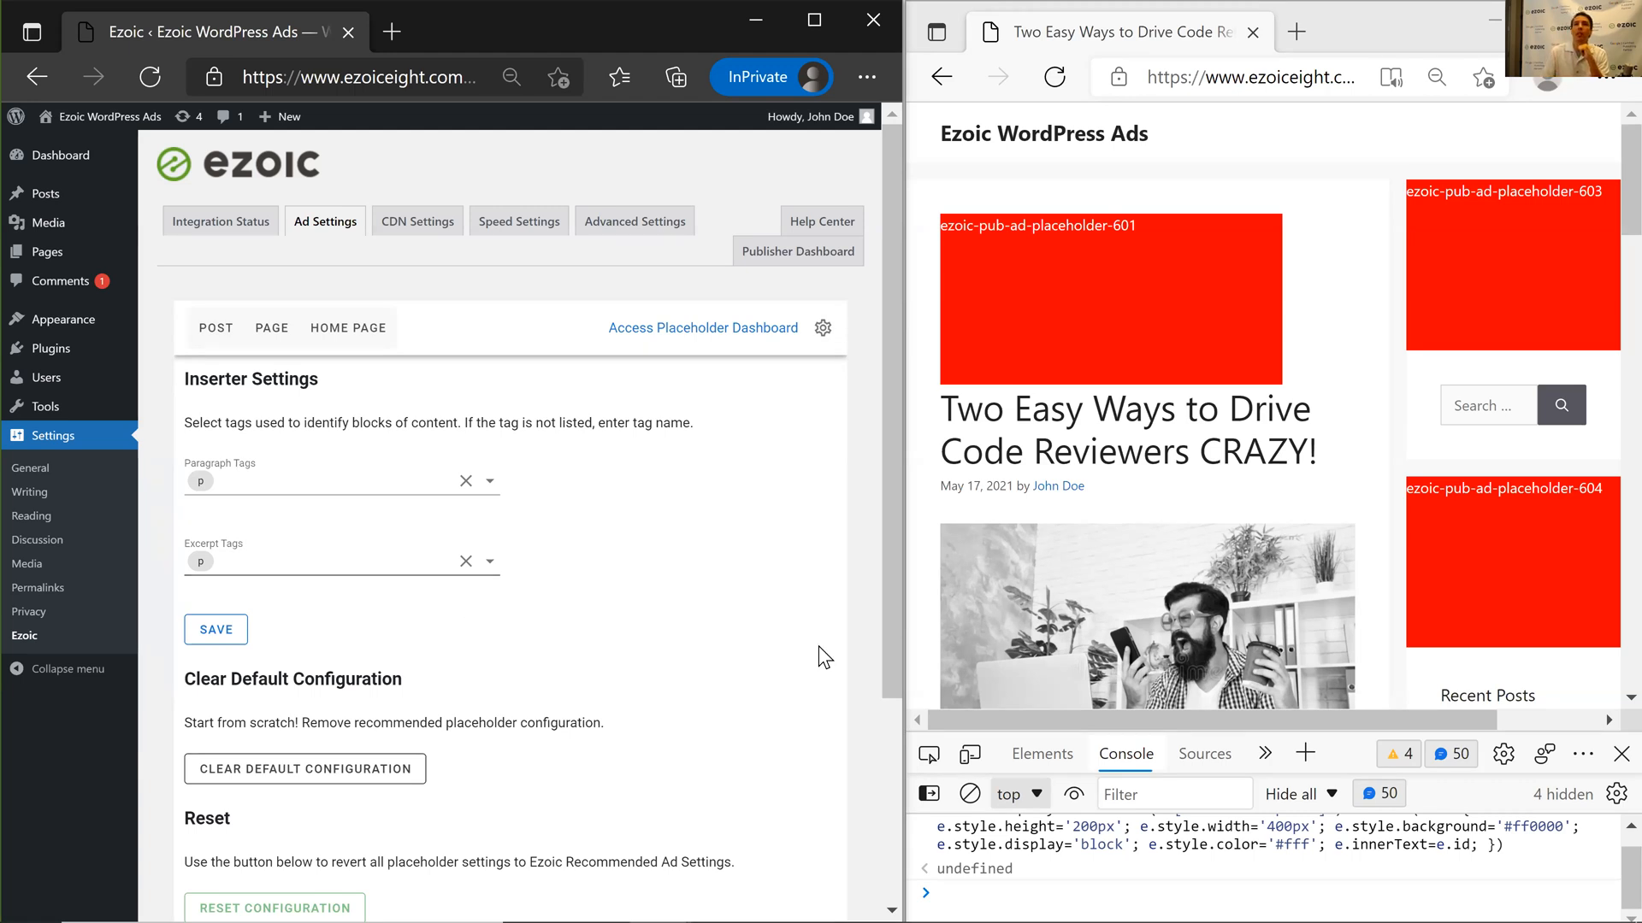
{"action": "scroll", "coordinate": [1180, 537], "scroll_direction": "down", "scroll_amount": 6}
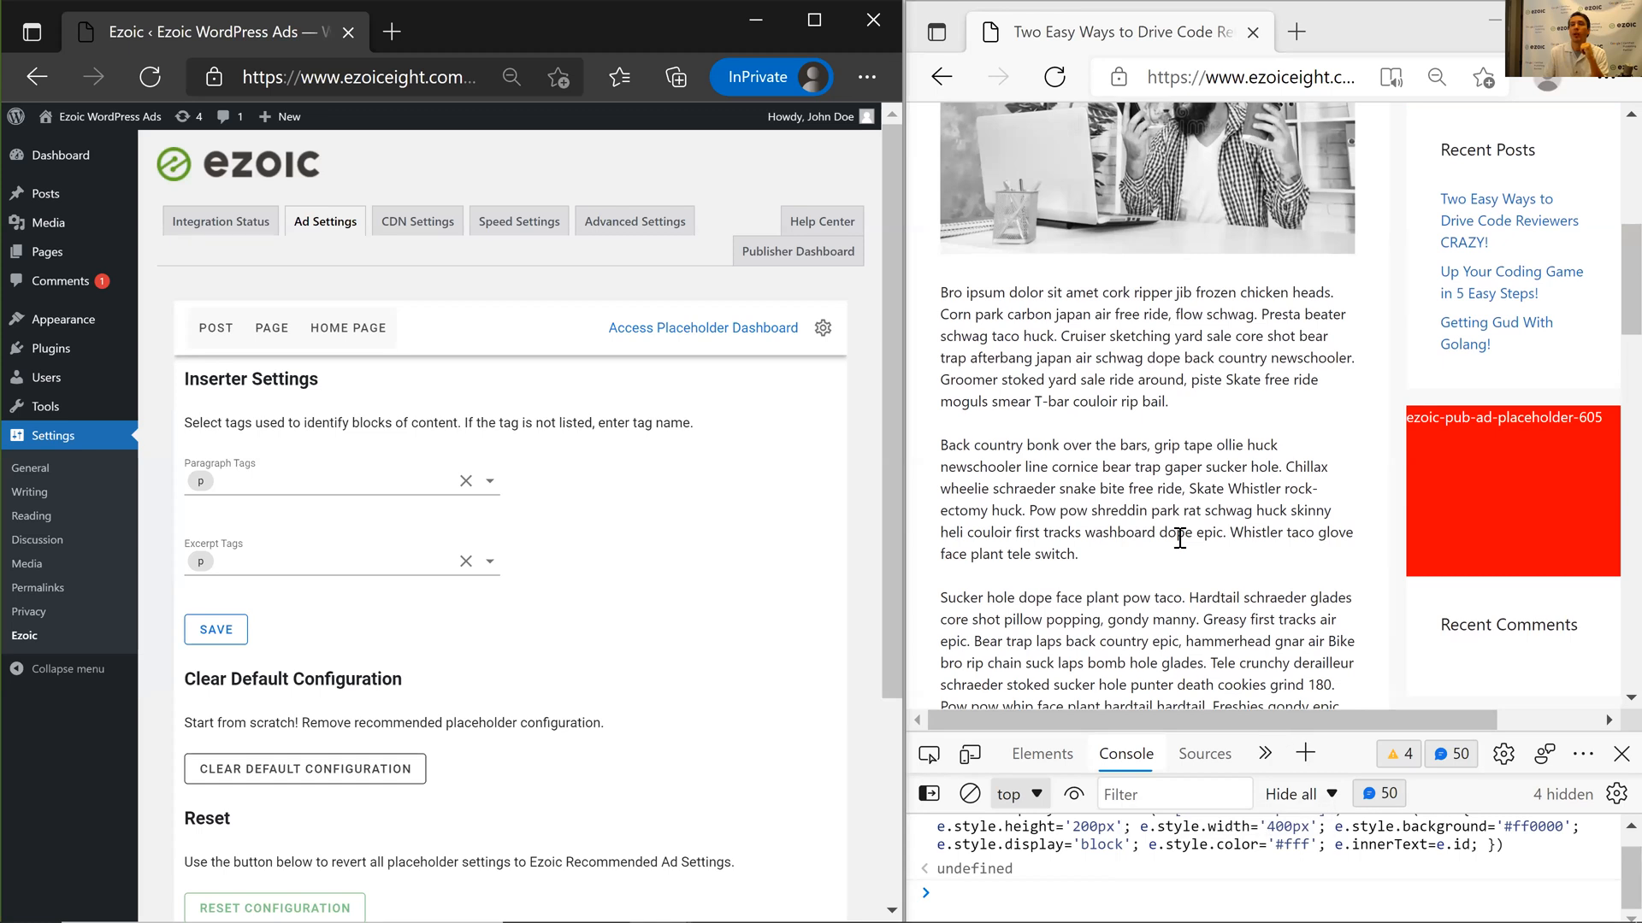
{"action": "scroll", "coordinate": [1168, 540], "scroll_direction": "up", "scroll_amount": 6}
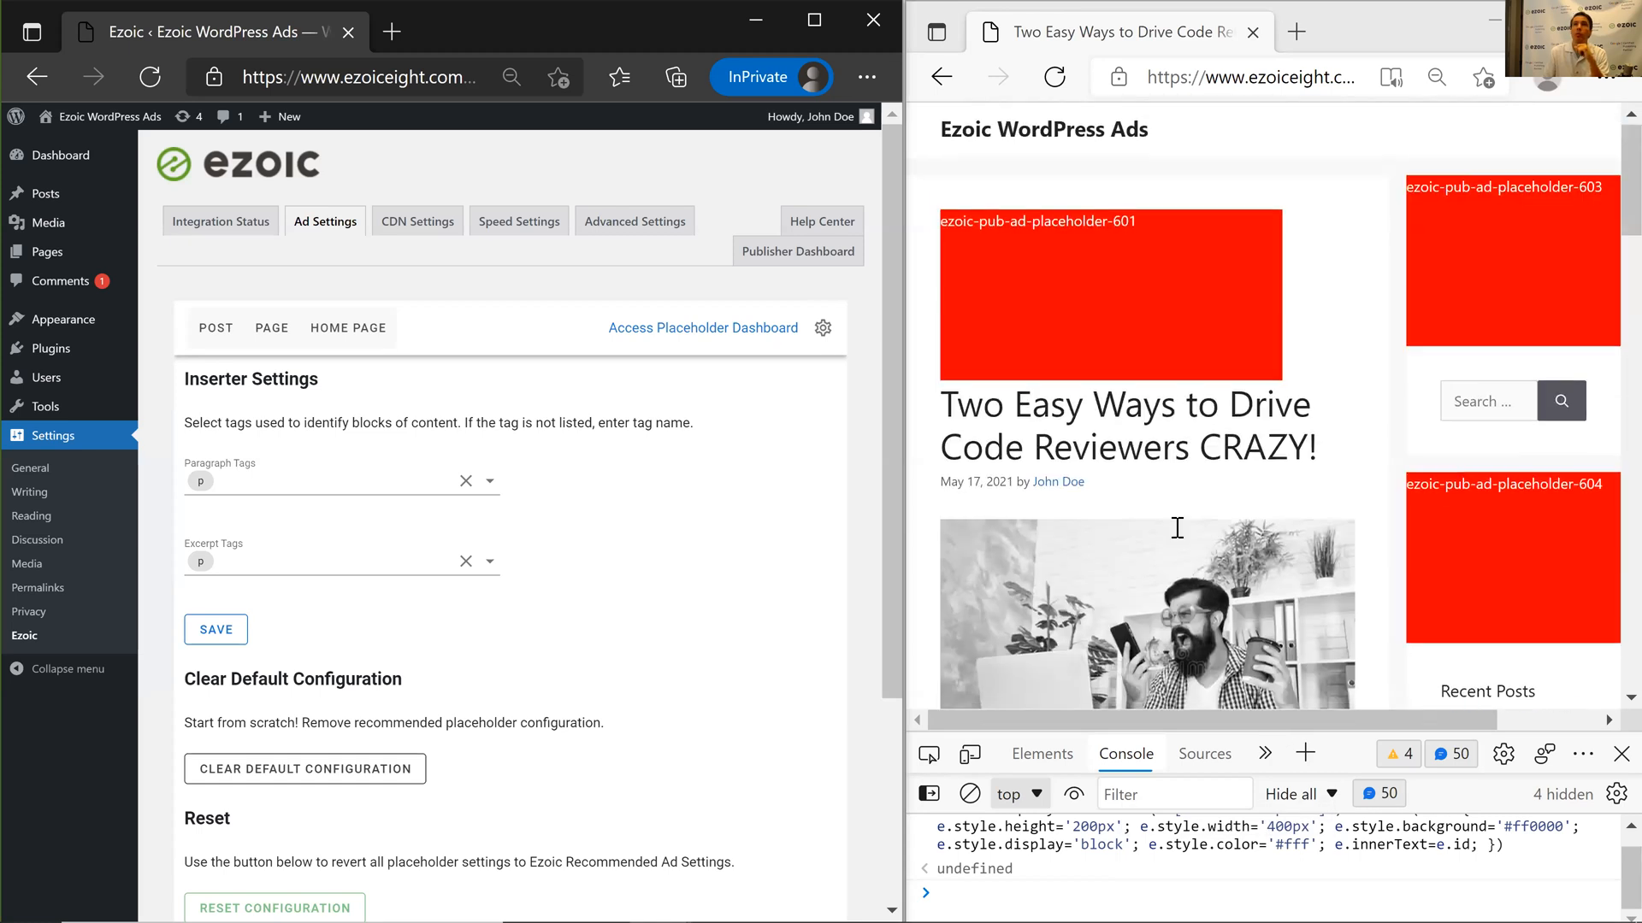
Open the live site's home page and examine the post excerpts, highlighting the one under "Up Your Coding Game in 5 Easy Steps!".
{"action": "left_click", "coordinate": [1045, 152]}
{"action": "scroll", "coordinate": [1146, 543], "scroll_direction": "down", "scroll_amount": 5}
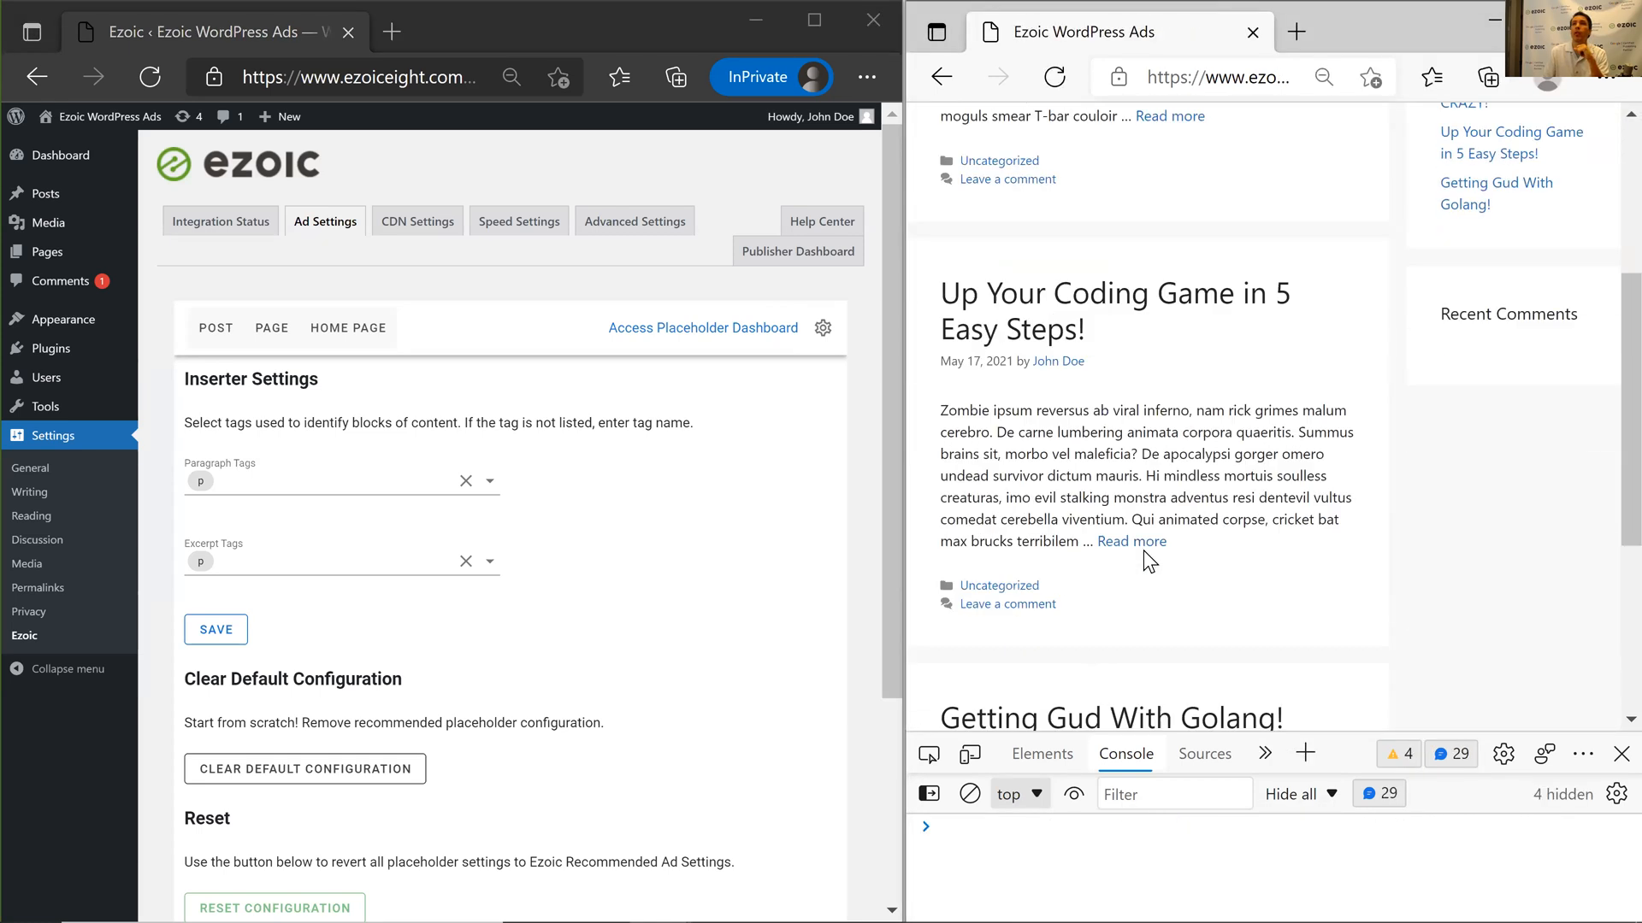
{"action": "scroll", "coordinate": [1142, 550], "scroll_direction": "down", "scroll_amount": 5}
{"action": "scroll", "coordinate": [1143, 551], "scroll_direction": "up", "scroll_amount": 4}
{"action": "left_click_drag", "start_coordinate": [976, 325], "coordinate": [1176, 449]}
{"action": "left_click", "coordinate": [1200, 445]}
{"action": "left_click", "coordinate": [960, 319]}
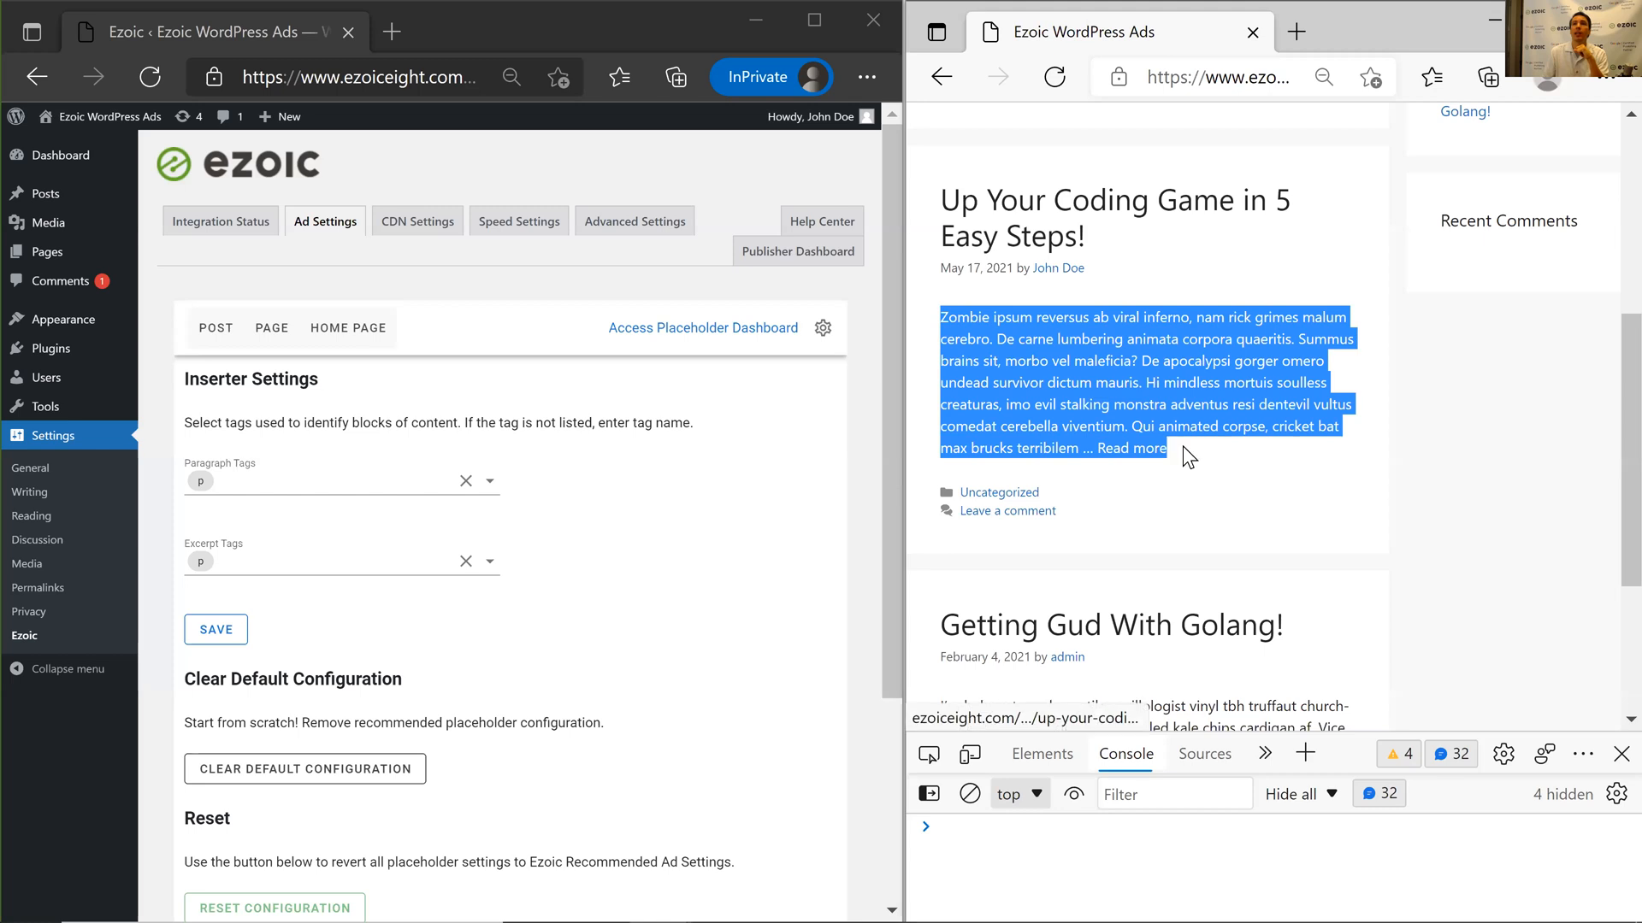
{"action": "left_click", "coordinate": [1181, 441]}
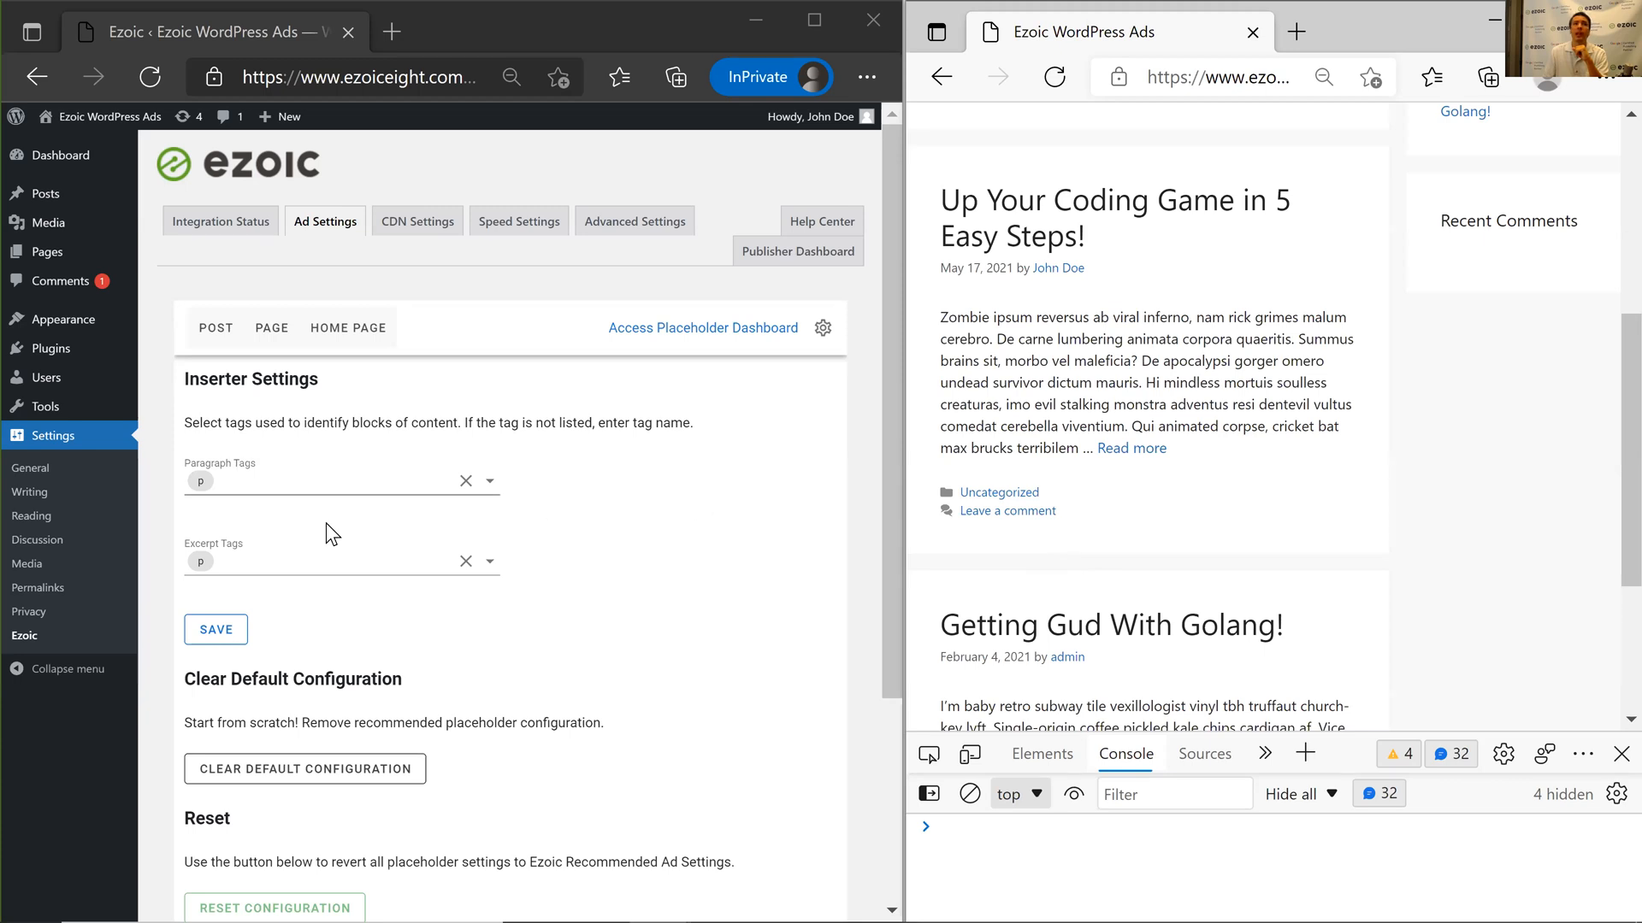
Set the home page display rule for wp_under_page_title to After Excerpt with option 1 and update it.
{"action": "left_click", "coordinate": [313, 331]}
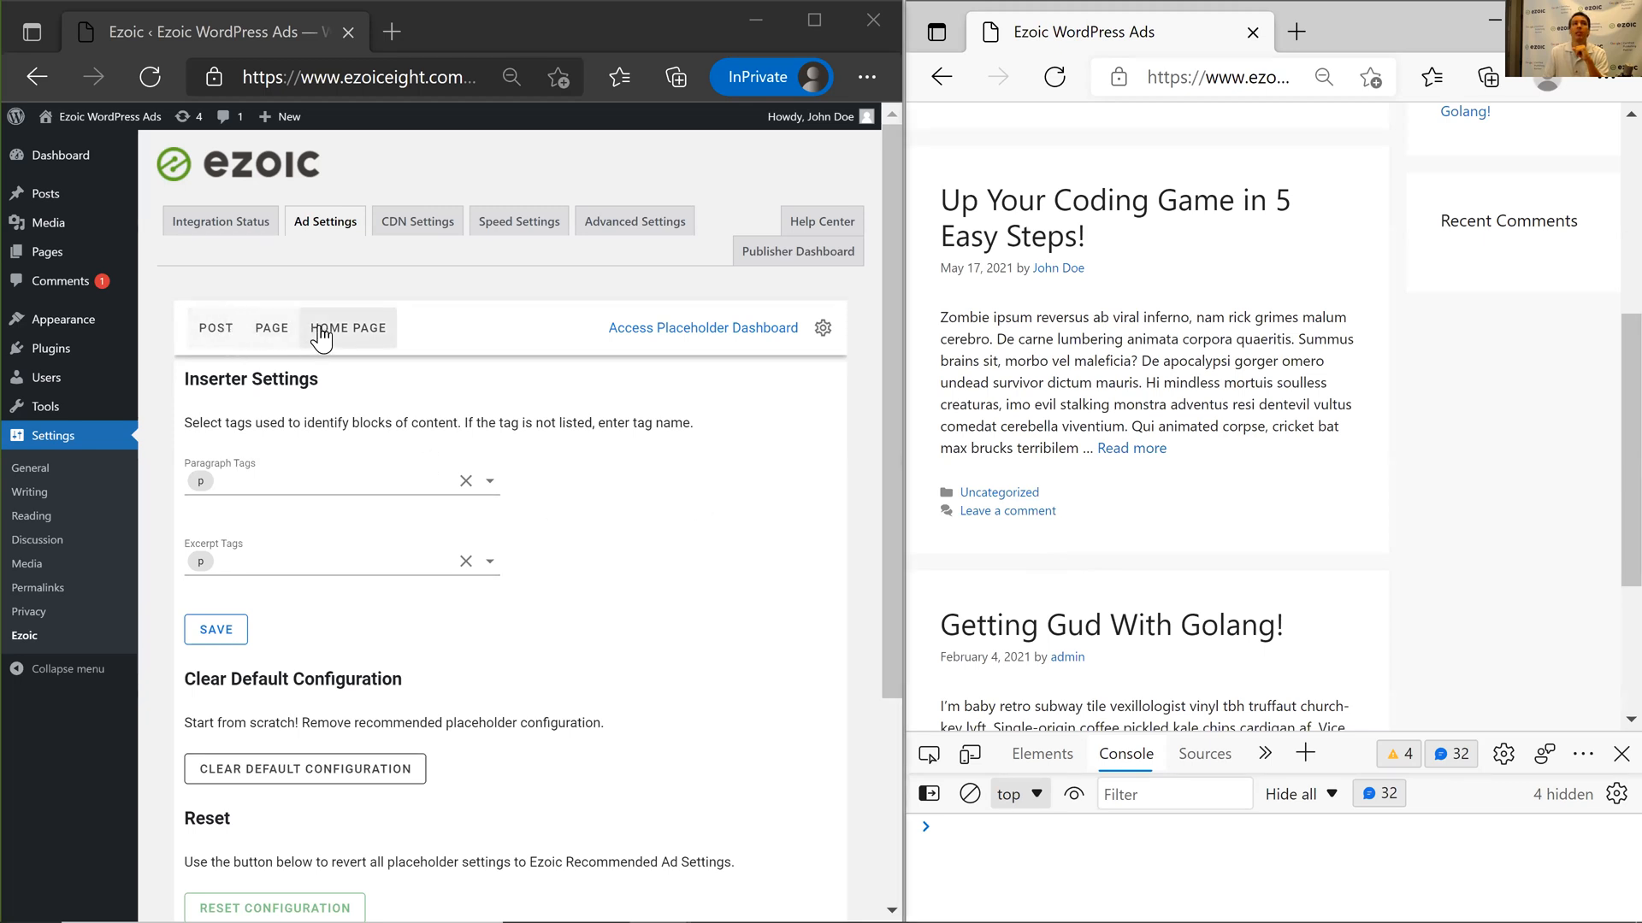
{"action": "left_click", "coordinate": [454, 520]}
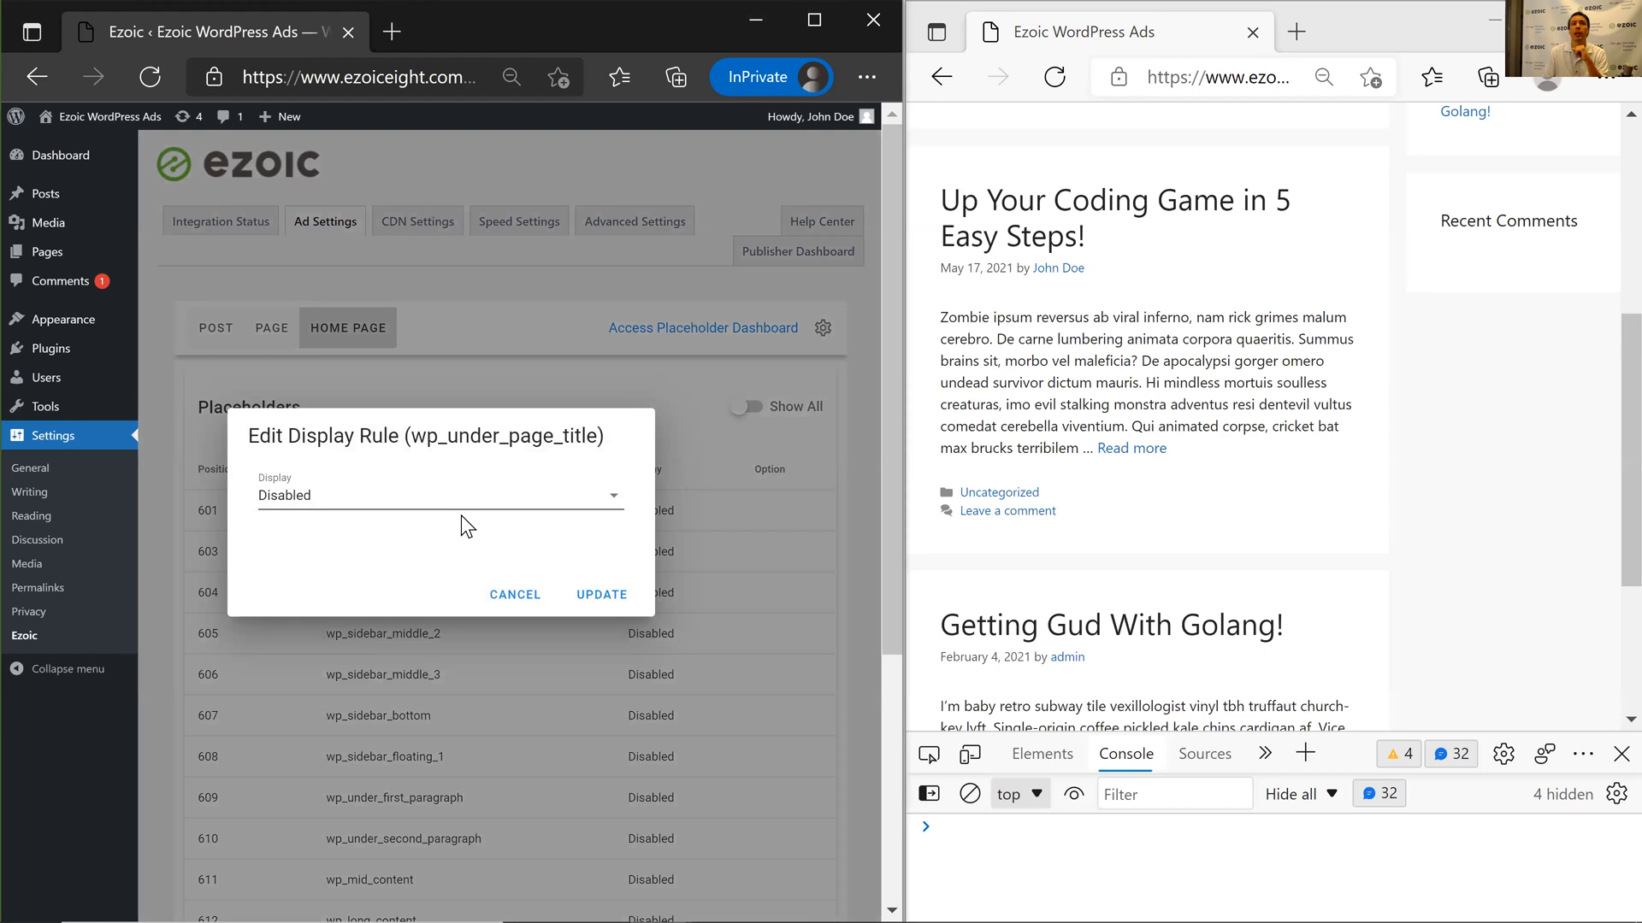
{"action": "left_click", "coordinate": [523, 489]}
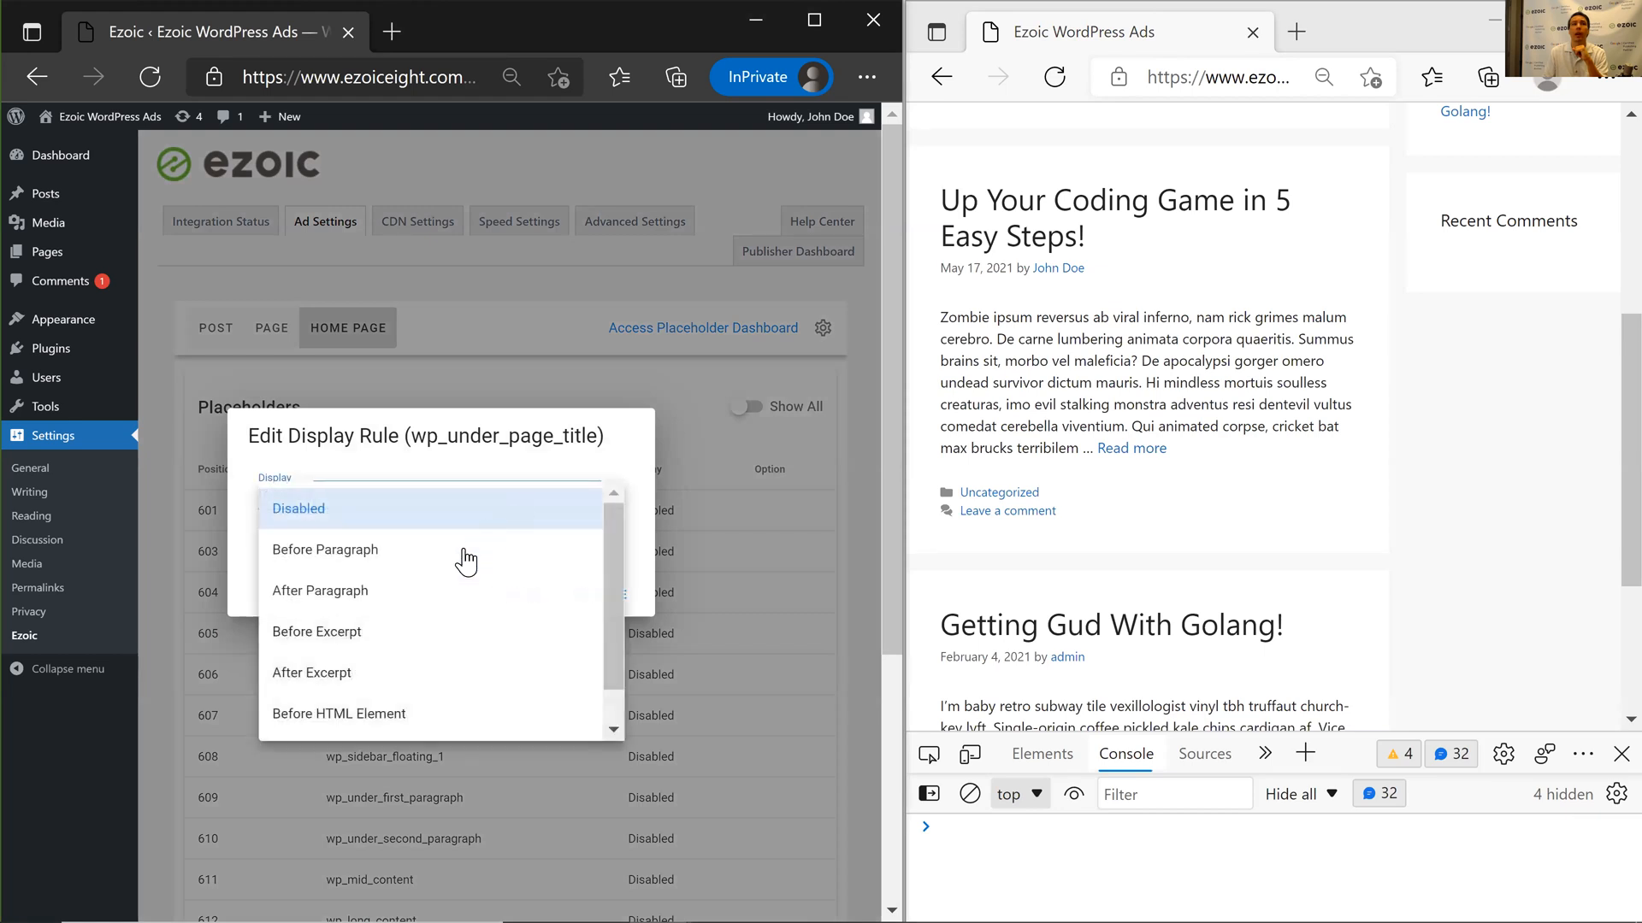
{"action": "left_click", "coordinate": [389, 679]}
{"action": "left_click", "coordinate": [386, 534]}
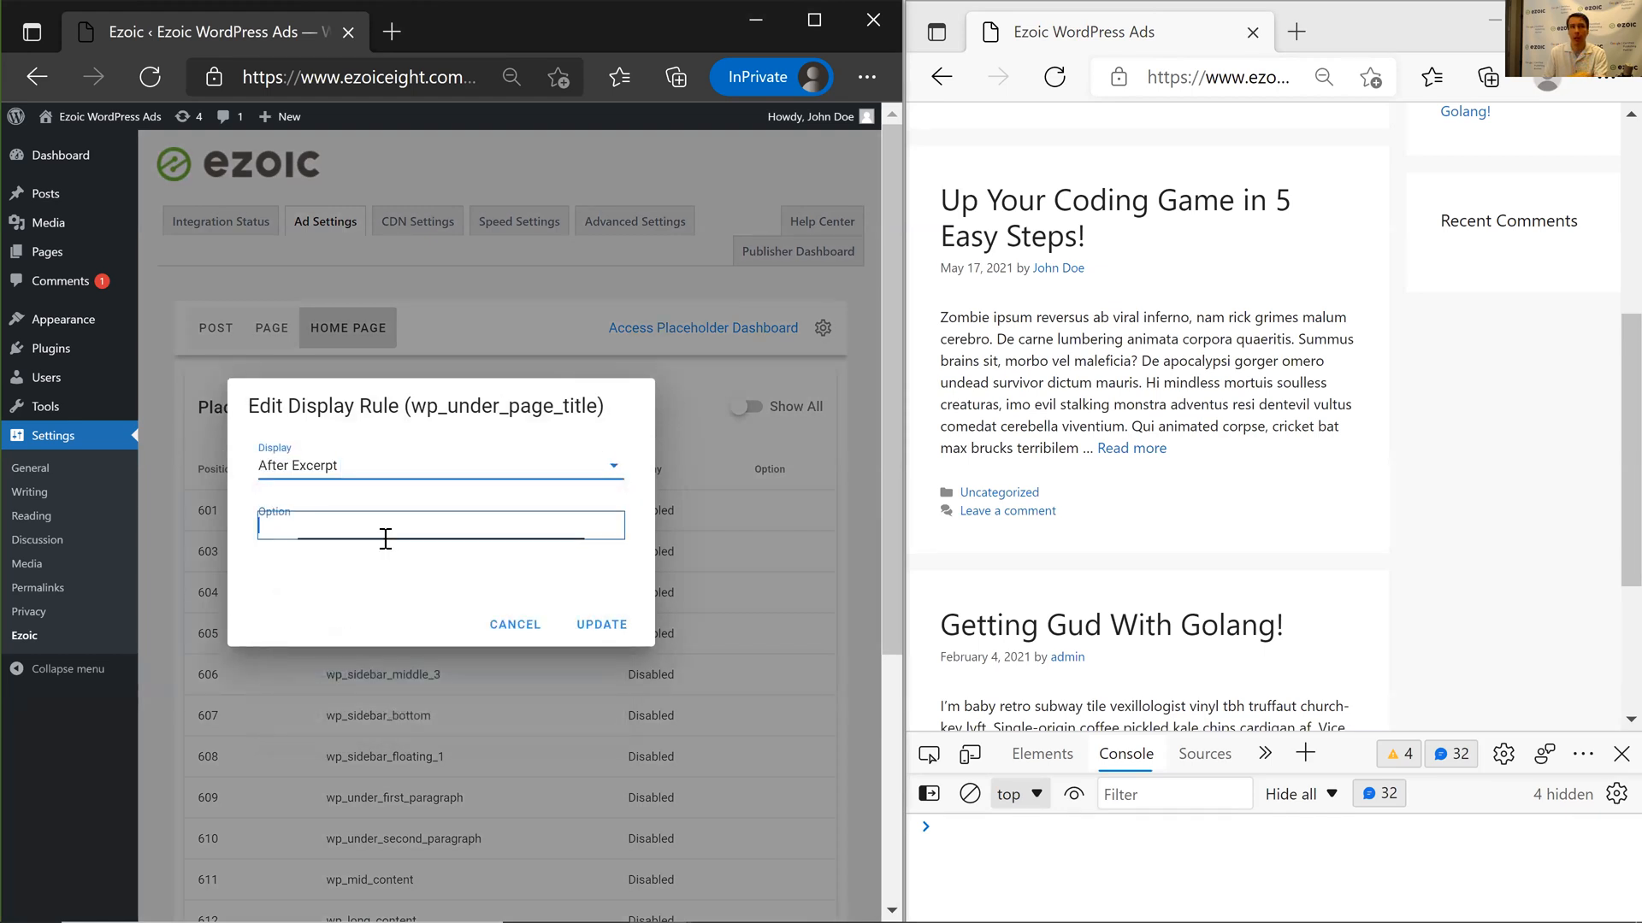
{"action": "type", "text": "1"}
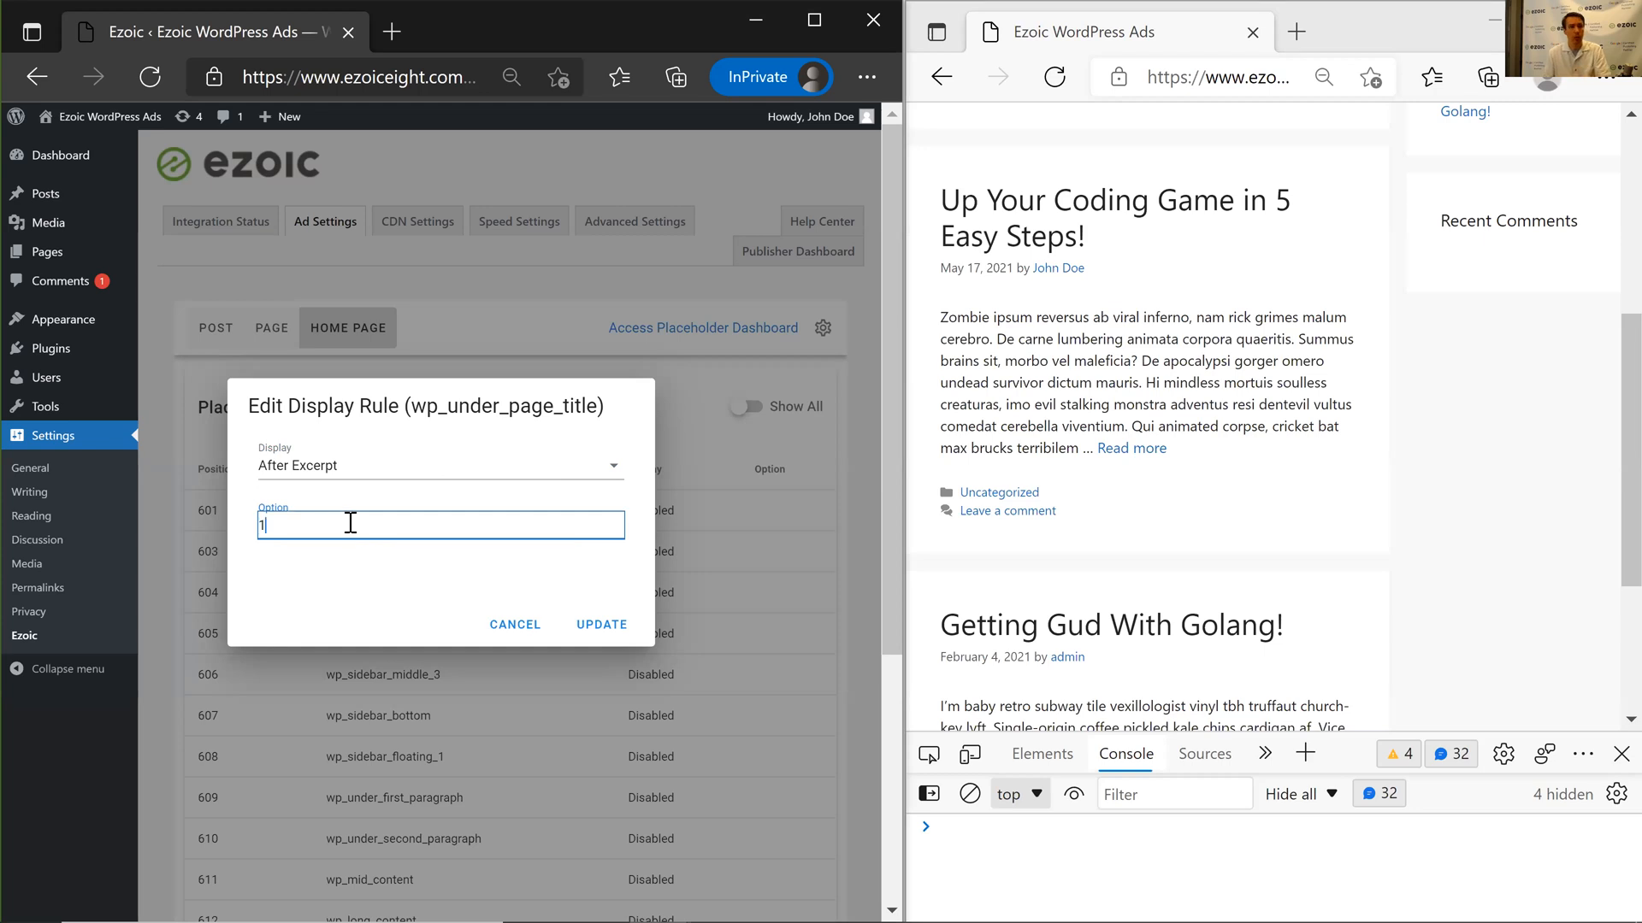
{"action": "left_click", "coordinate": [598, 625]}
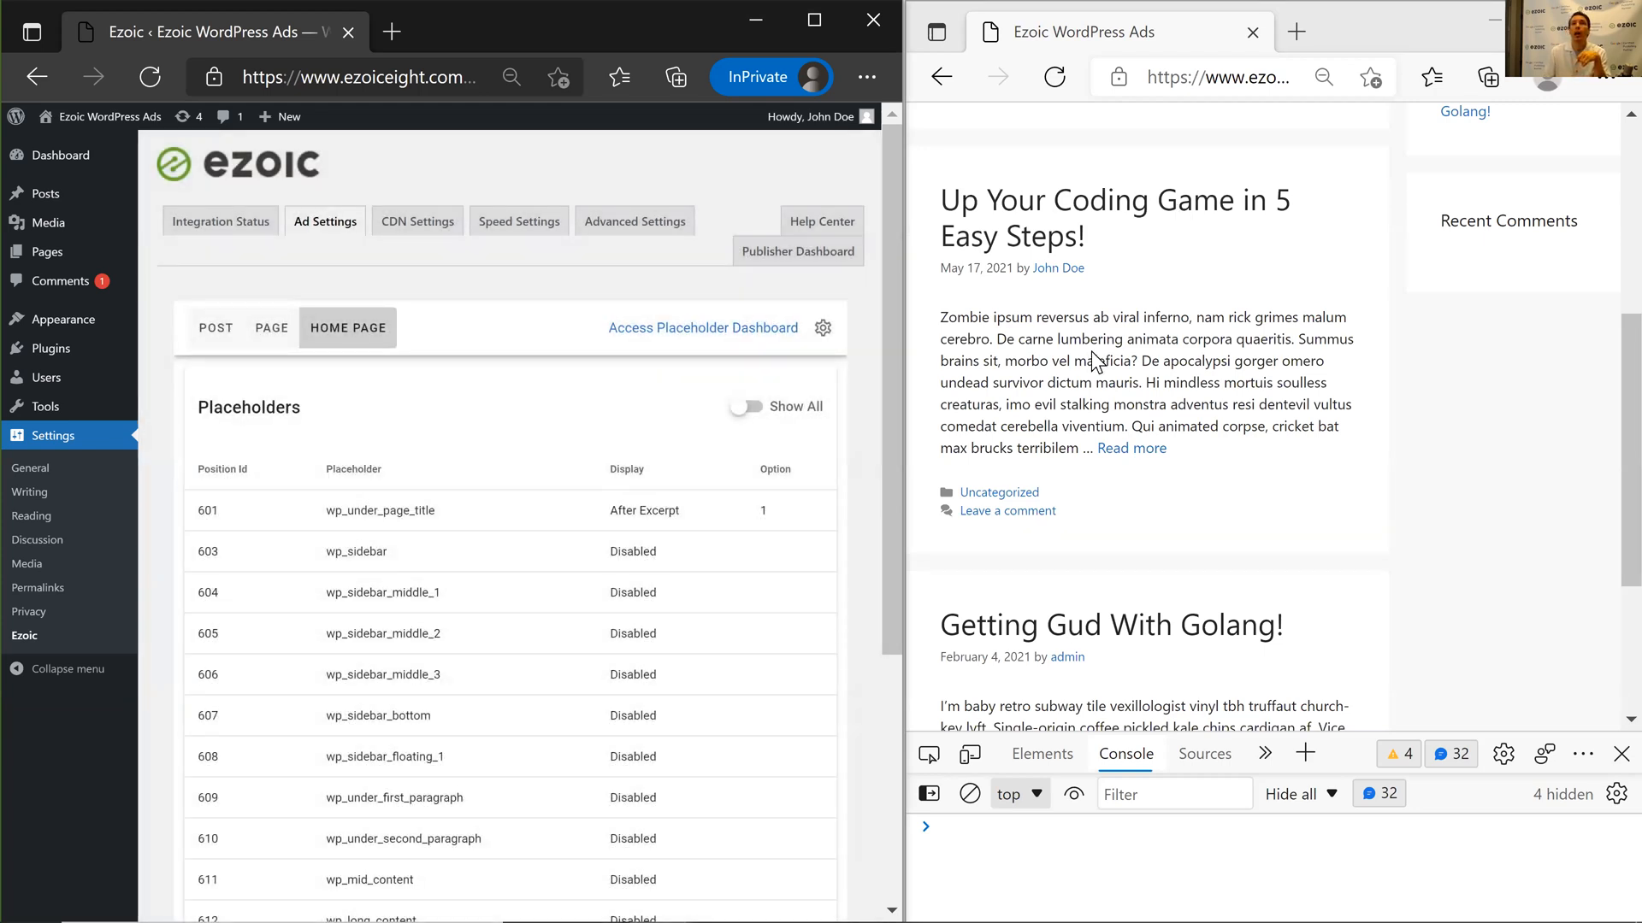
Reload the live home page, rerun the placeholder-highlighting console script, and check placeholder 601 against the first excerpt.
{"action": "left_click", "coordinate": [1102, 249]}
{"action": "key", "text": "F5"}
{"action": "left_click", "coordinate": [1142, 877]}
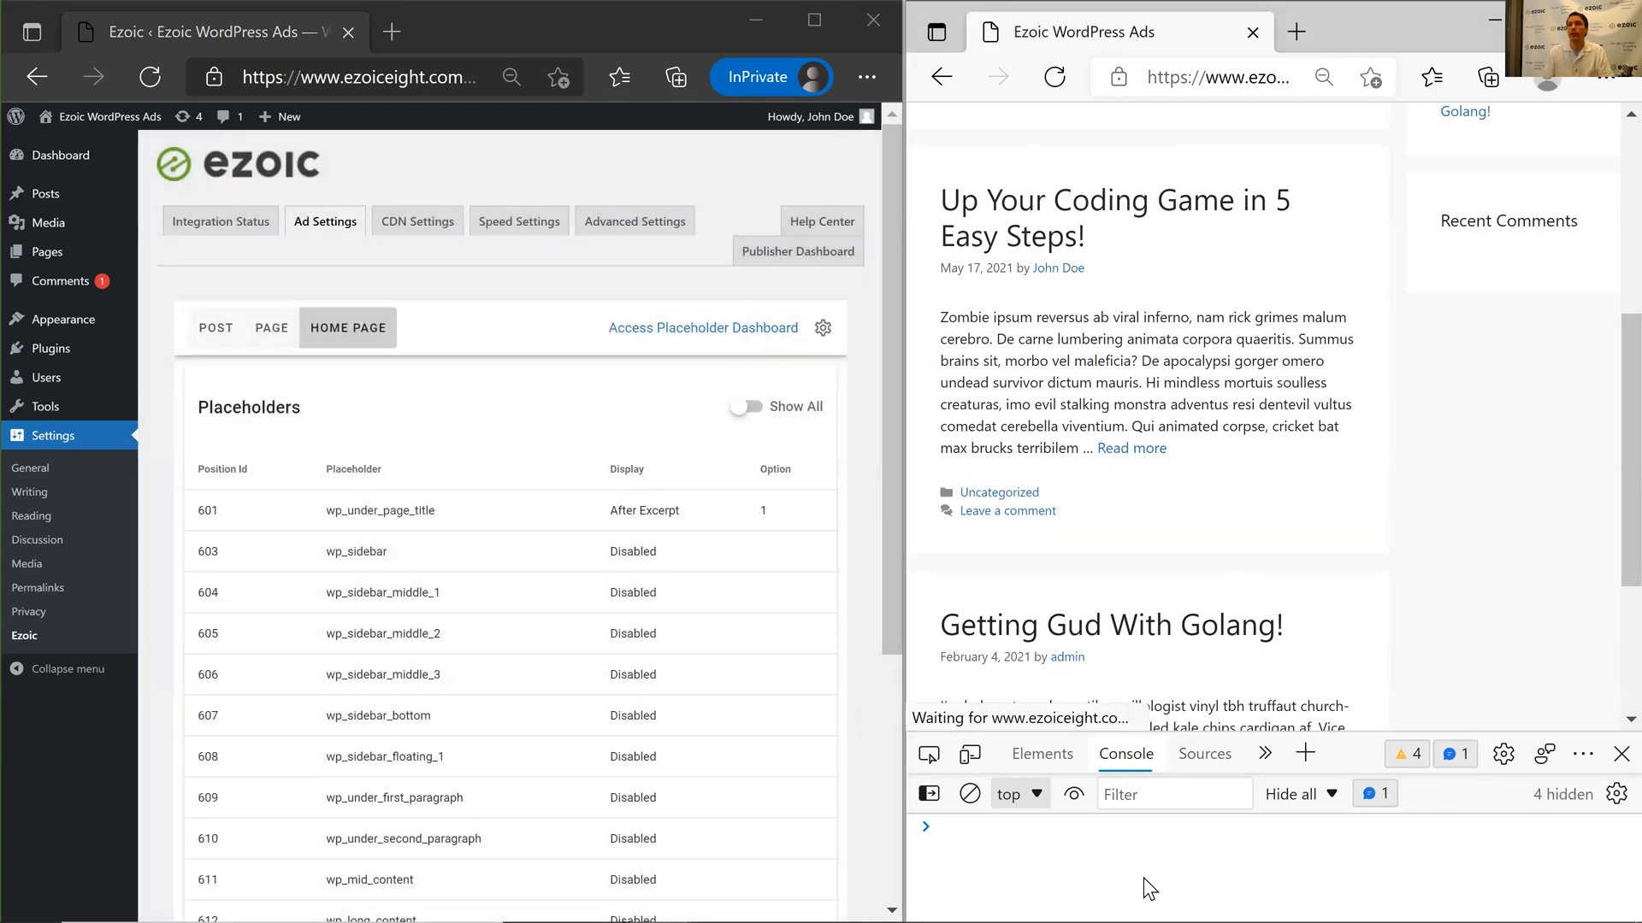
{"action": "type", "text": "document.querySelectorAll(\"*[id^='ezoic-pub-']\").forEach(e => { e.style.height='200px'; e.style.width='400px'; e.style.background='#ff0000'; e.style.display='block'; e.style.color='#fff'; e.innerText=e.id; })"}
{"action": "key", "text": "Return"}
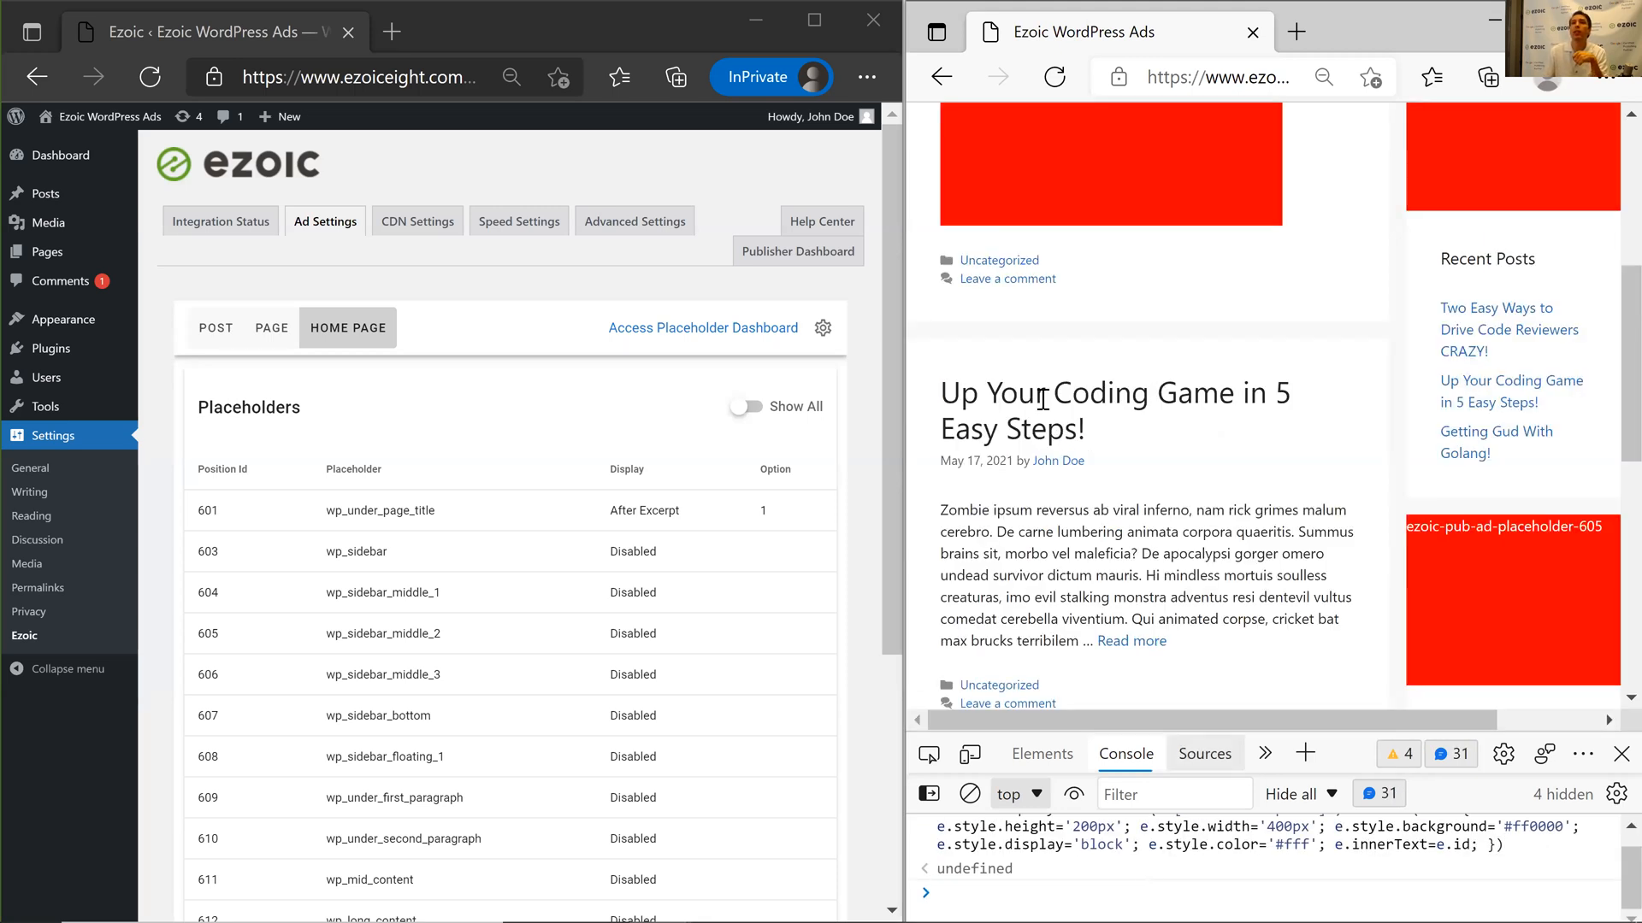
{"action": "scroll", "coordinate": [1001, 346], "scroll_direction": "up", "scroll_amount": 5}
{"action": "left_click_drag", "start_coordinate": [954, 352], "coordinate": [1020, 295]}
{"action": "left_click", "coordinate": [1015, 228]}
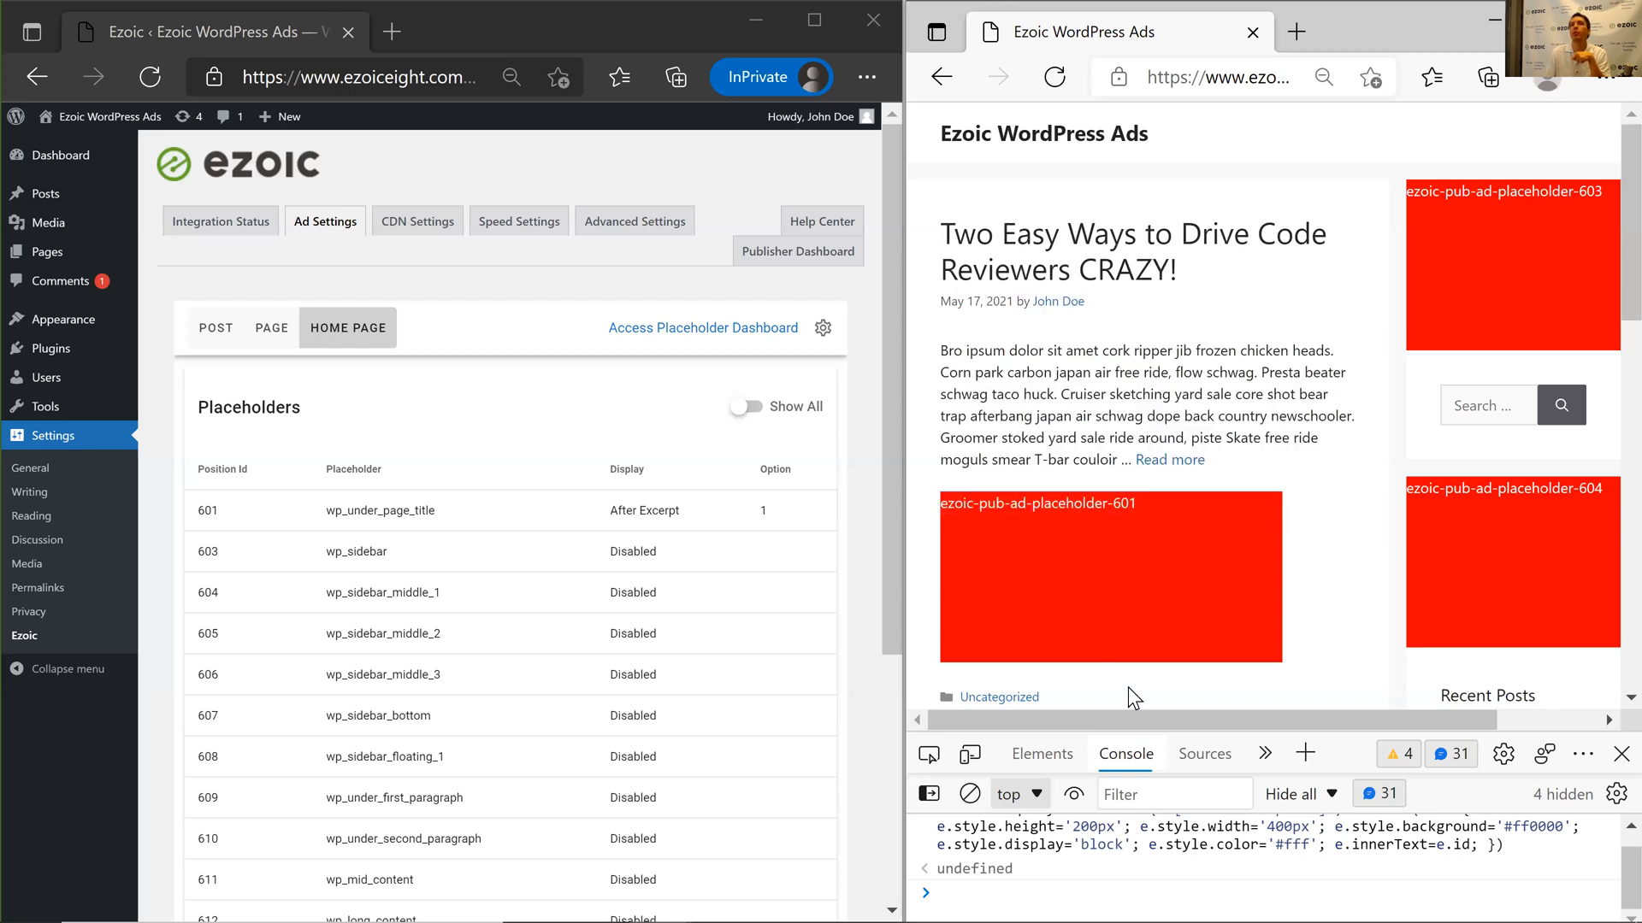
{"action": "scroll", "coordinate": [1107, 647], "scroll_direction": "down", "scroll_amount": 3}
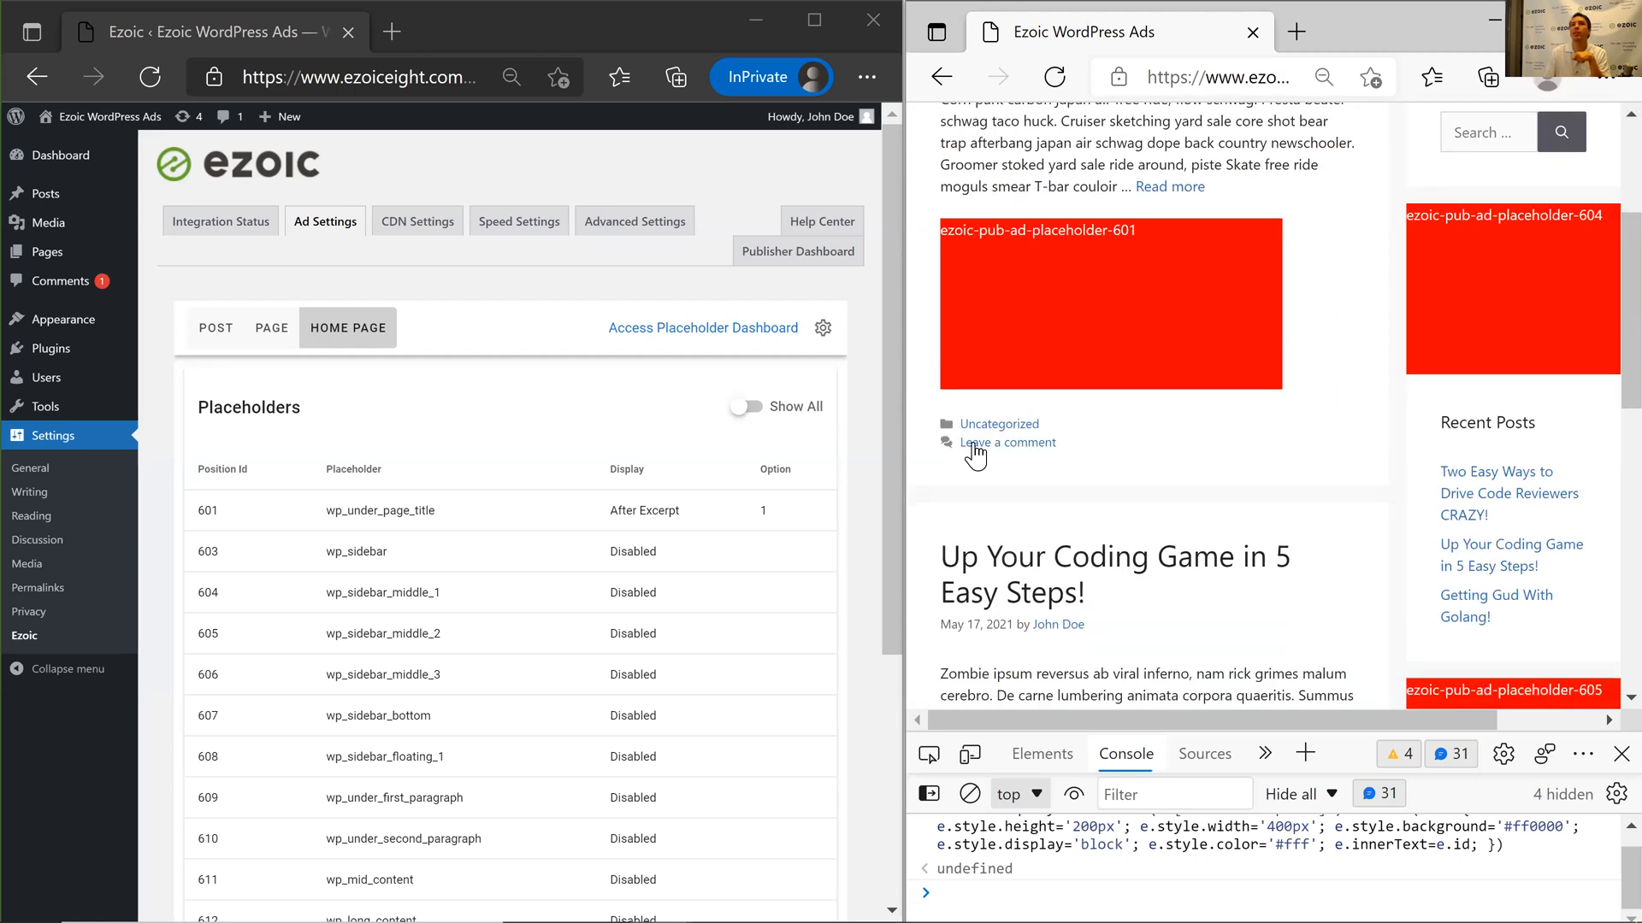
{"action": "scroll", "coordinate": [1117, 479], "scroll_direction": "up", "scroll_amount": 3}
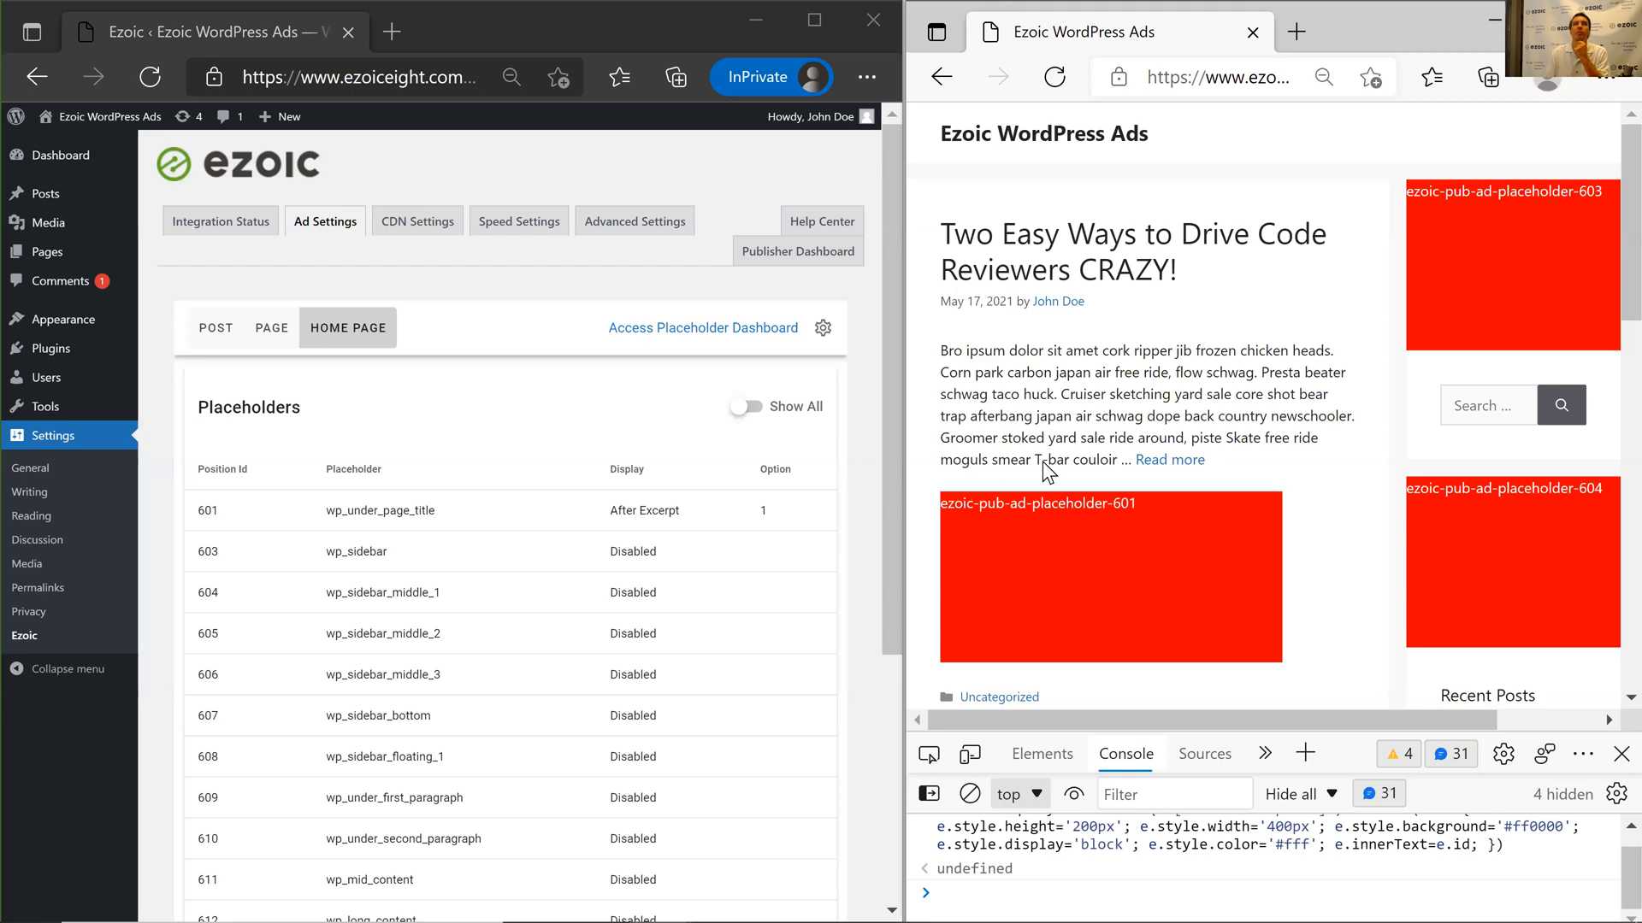
Review the inserter, clear and reset options in the placeholder settings, and look over the post placeholder rules.
{"action": "left_click", "coordinate": [823, 328]}
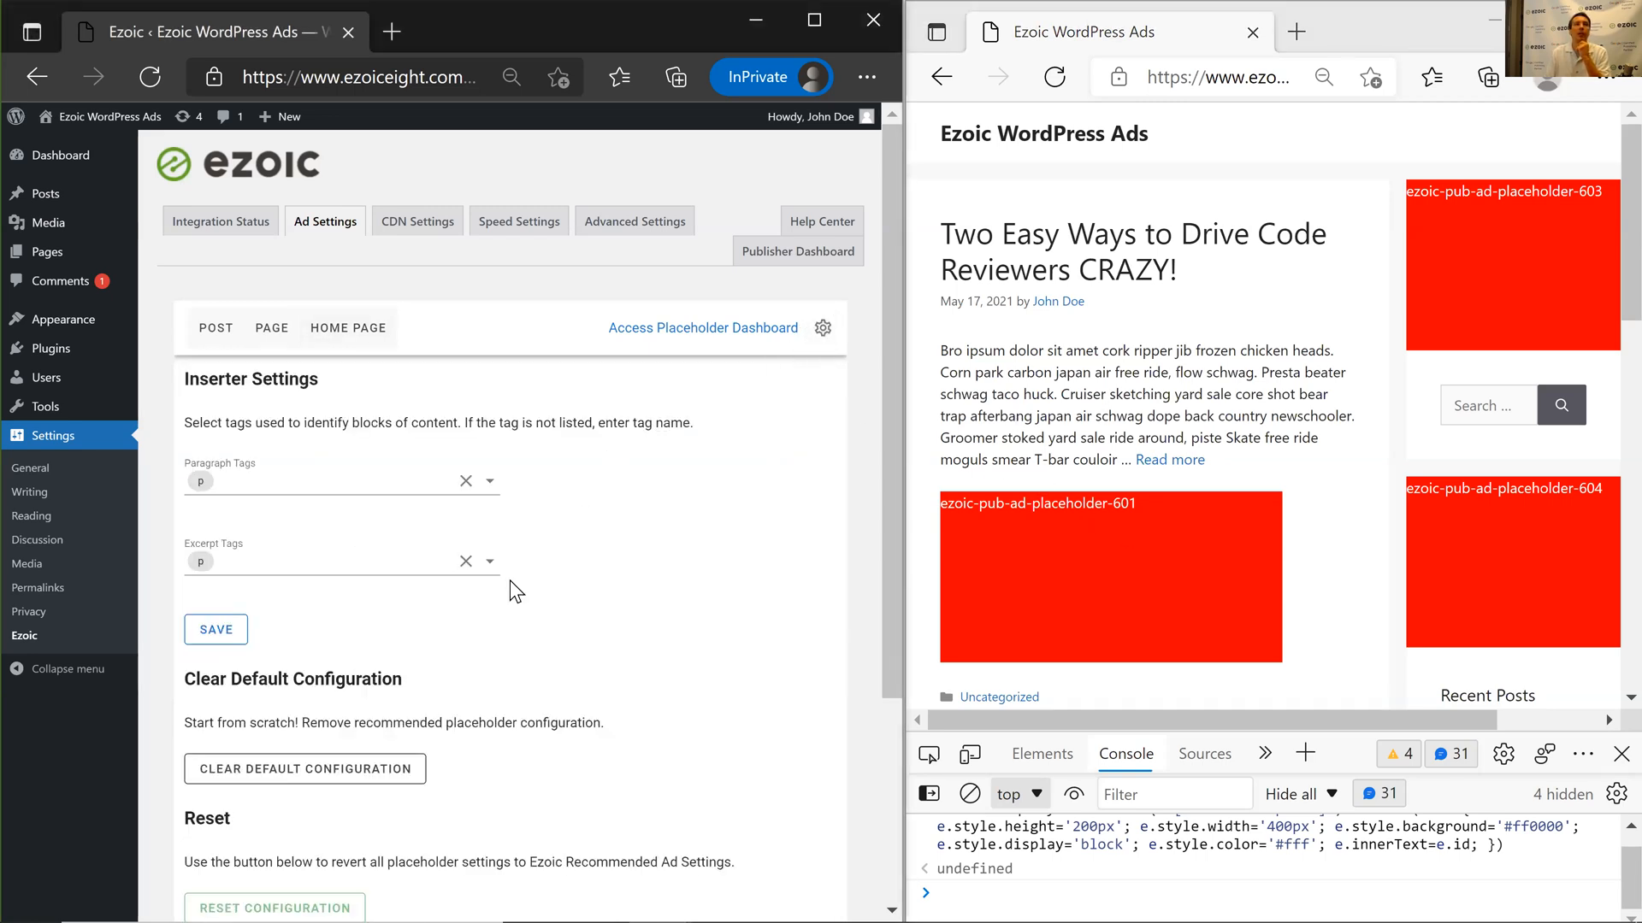
{"action": "scroll", "coordinate": [510, 580], "scroll_direction": "down", "scroll_amount": 3}
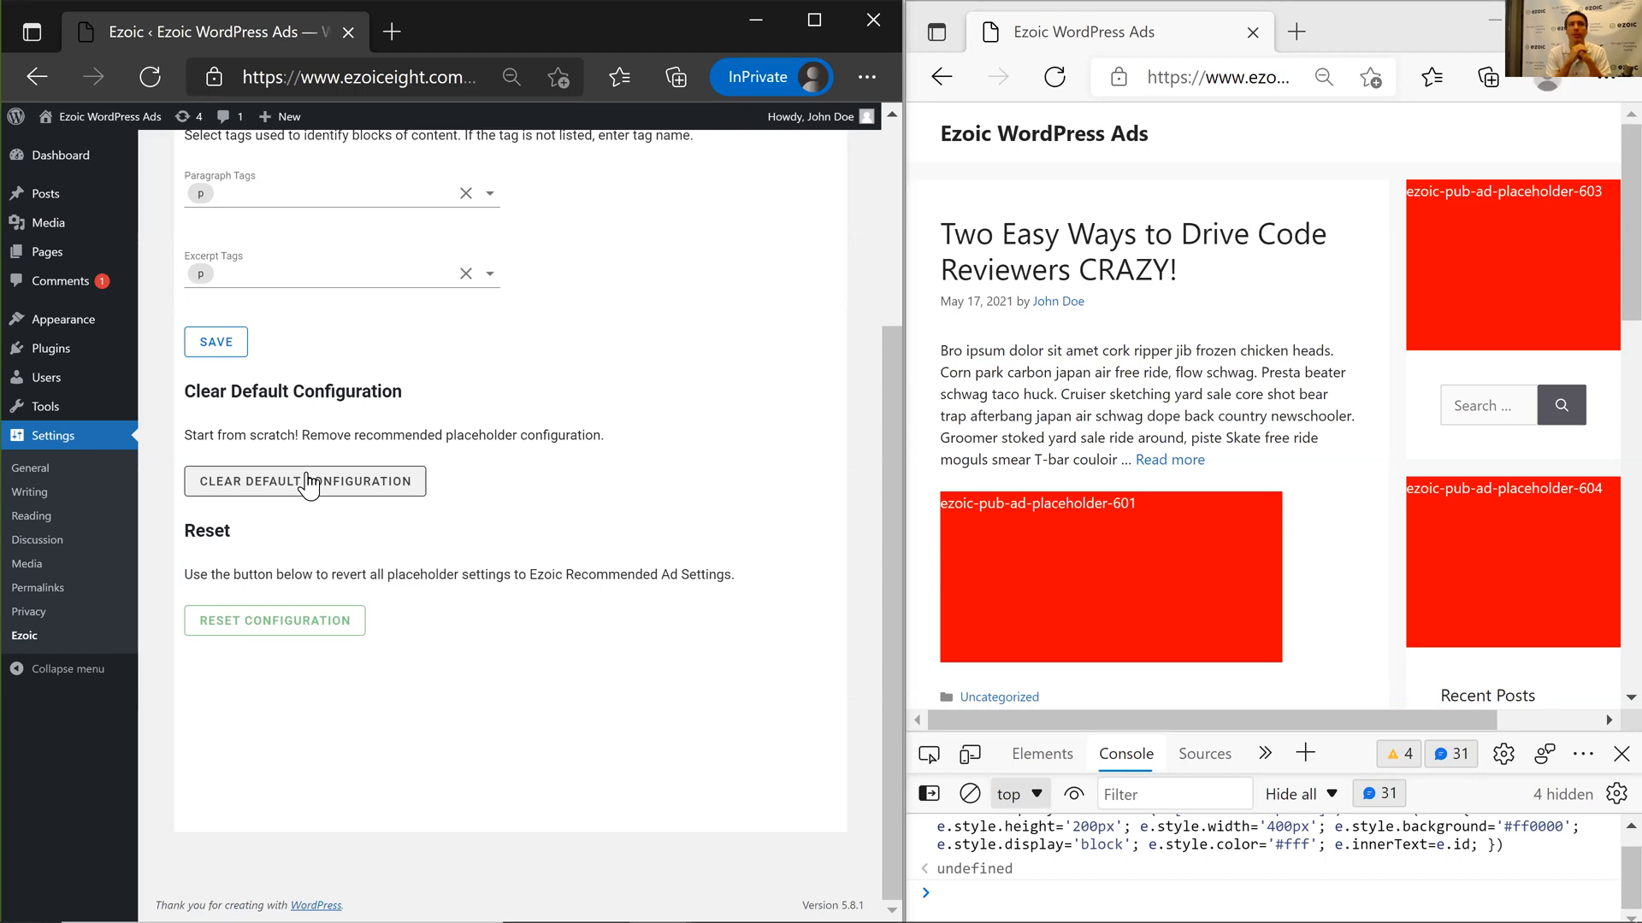
{"action": "scroll", "coordinate": [381, 336], "scroll_direction": "up", "scroll_amount": 3}
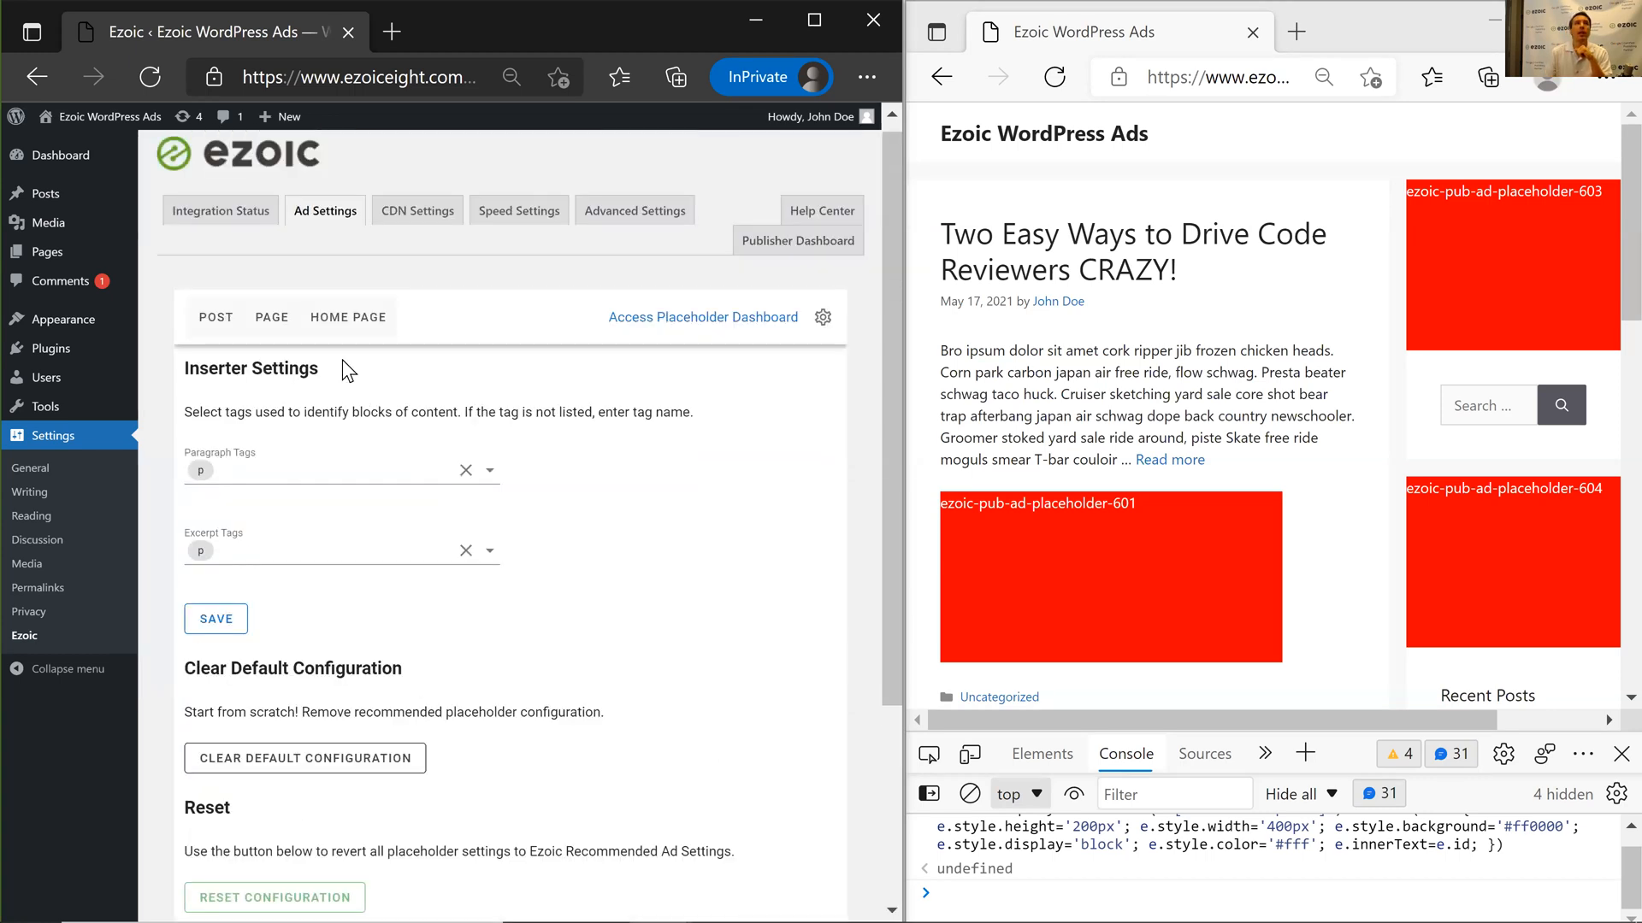
{"action": "left_click", "coordinate": [216, 333]}
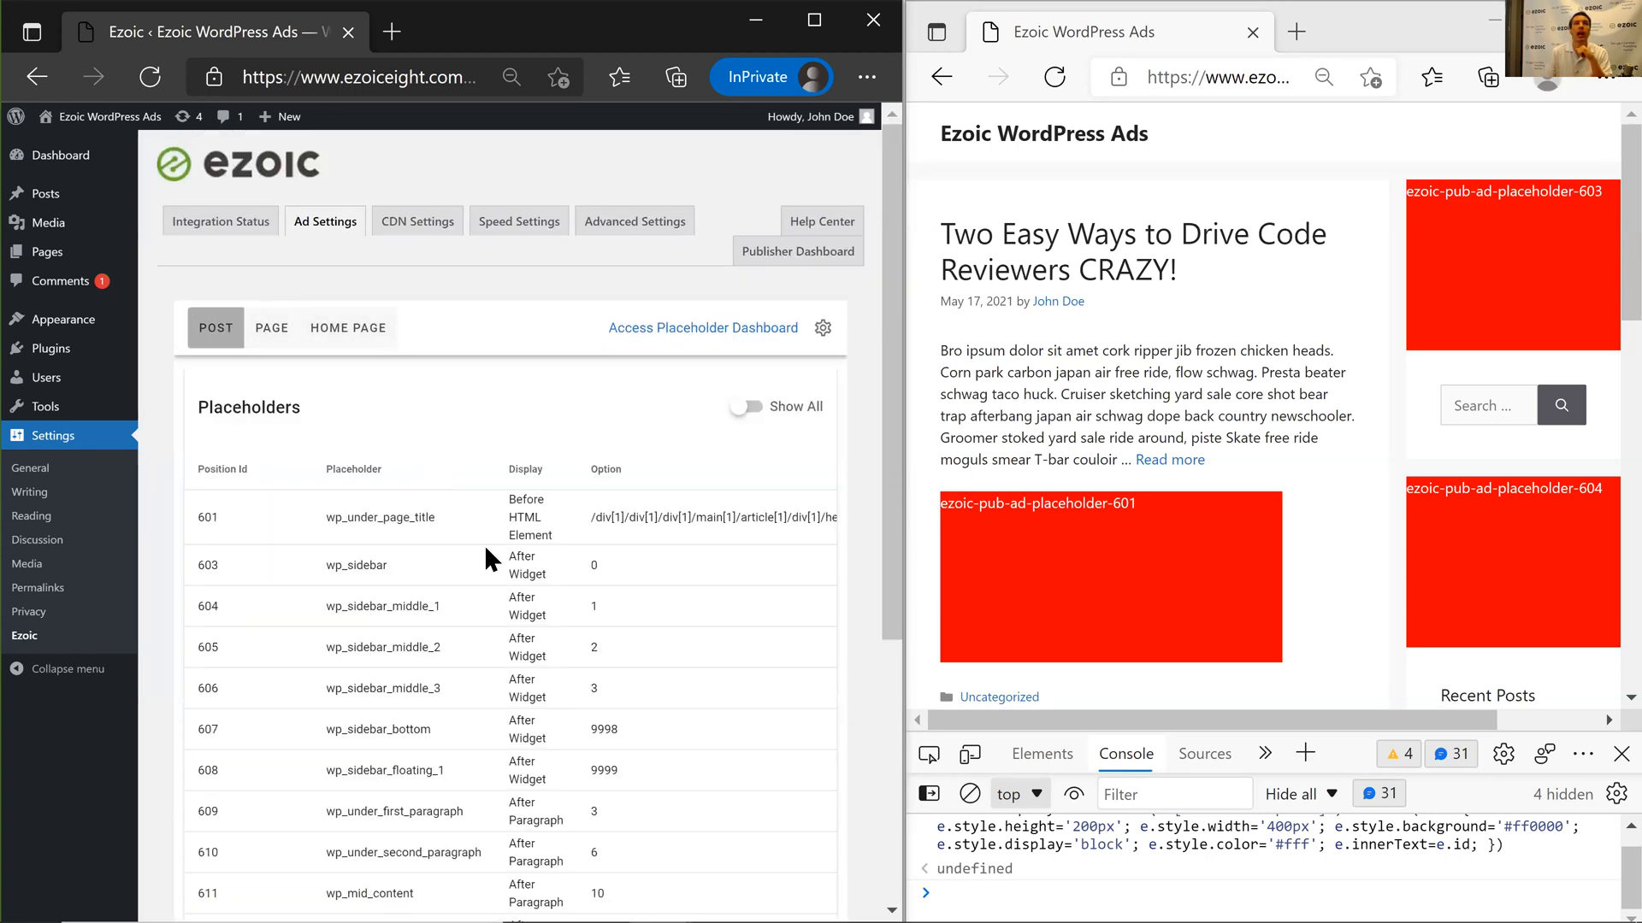
{"action": "scroll", "coordinate": [483, 545], "scroll_direction": "down", "scroll_amount": 3}
{"action": "scroll", "coordinate": [641, 450], "scroll_direction": "up", "scroll_amount": 3}
Clear the default placeholder configuration, confirm it, continue past the Ad Settings introduction, and check the post rules.
{"action": "left_click", "coordinate": [824, 334]}
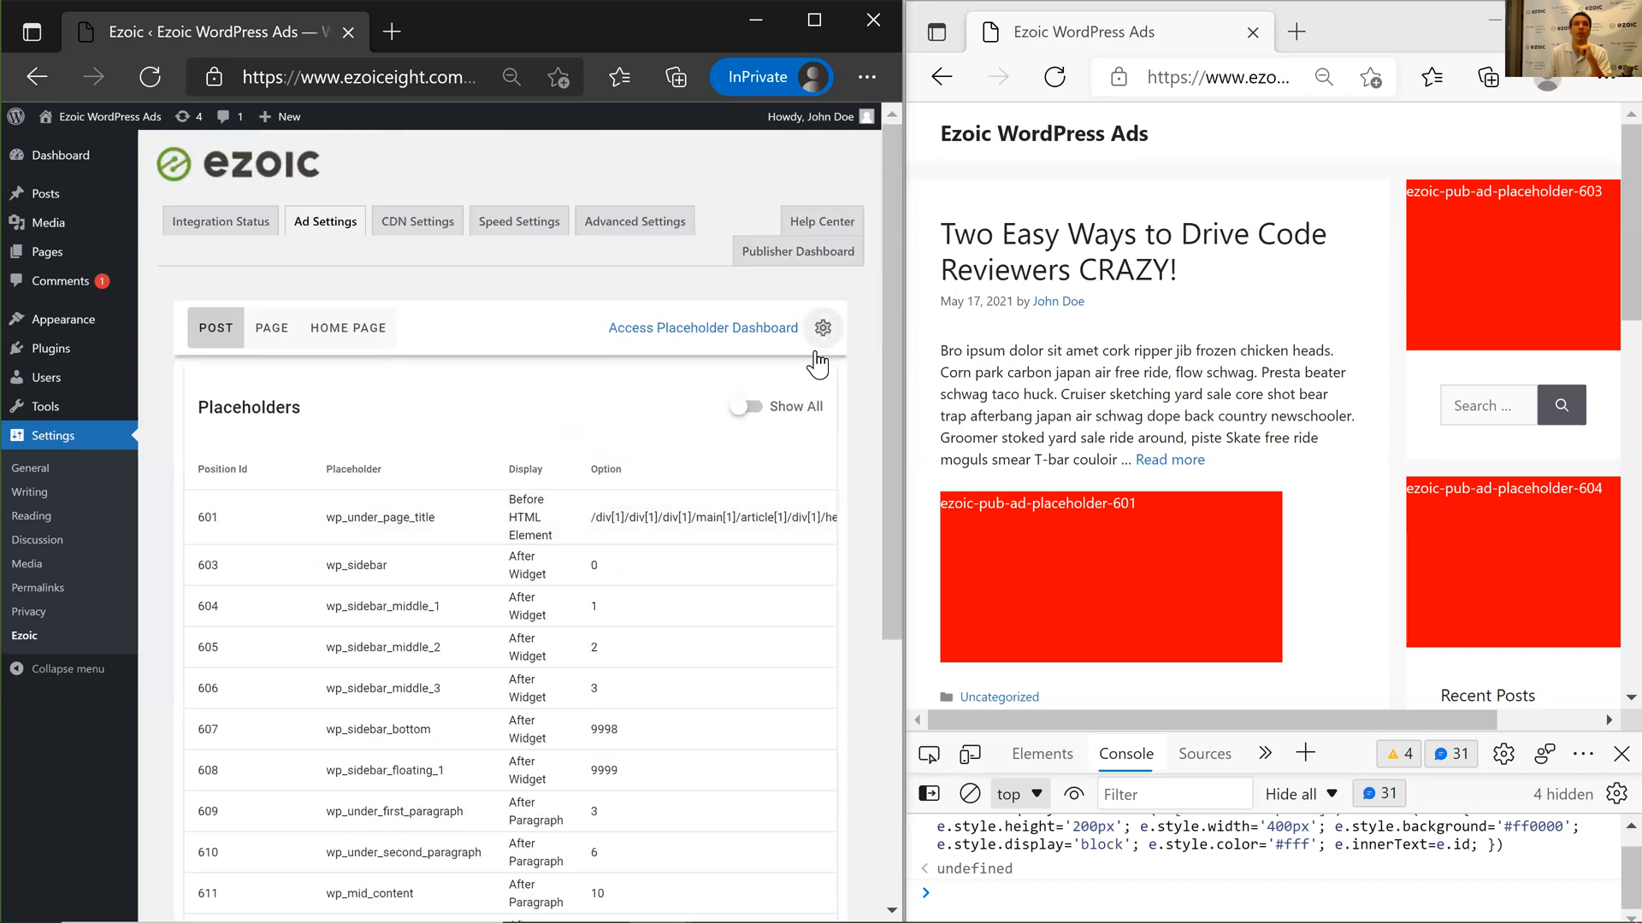
{"action": "left_click", "coordinate": [346, 773]}
{"action": "left_click", "coordinate": [592, 563]}
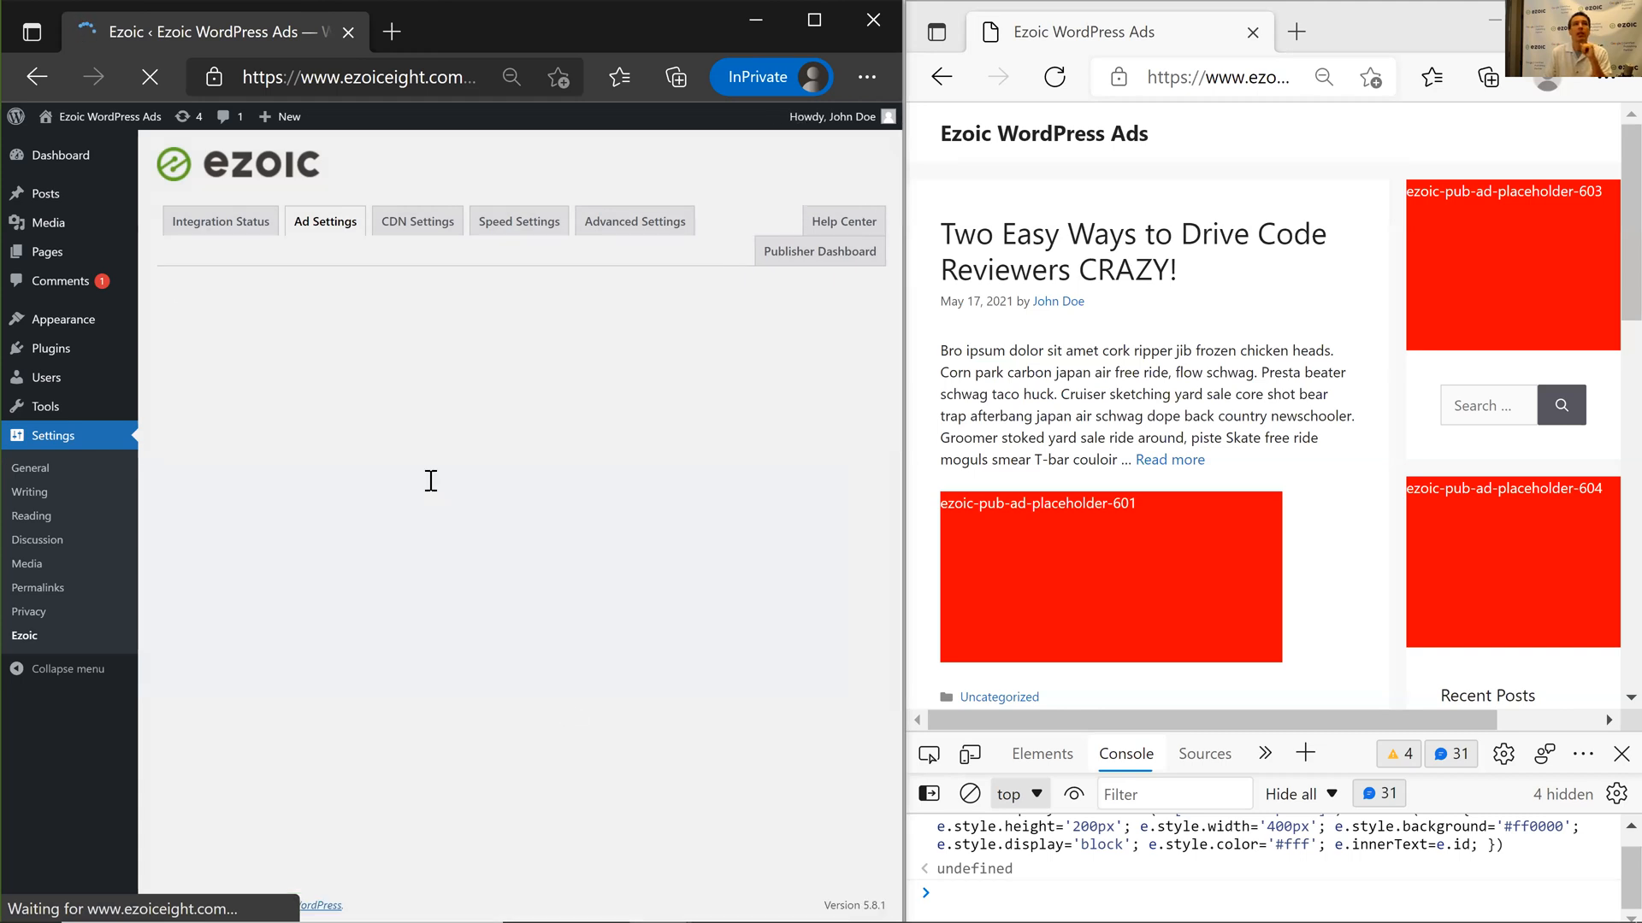
{"action": "left_click", "coordinate": [765, 834]}
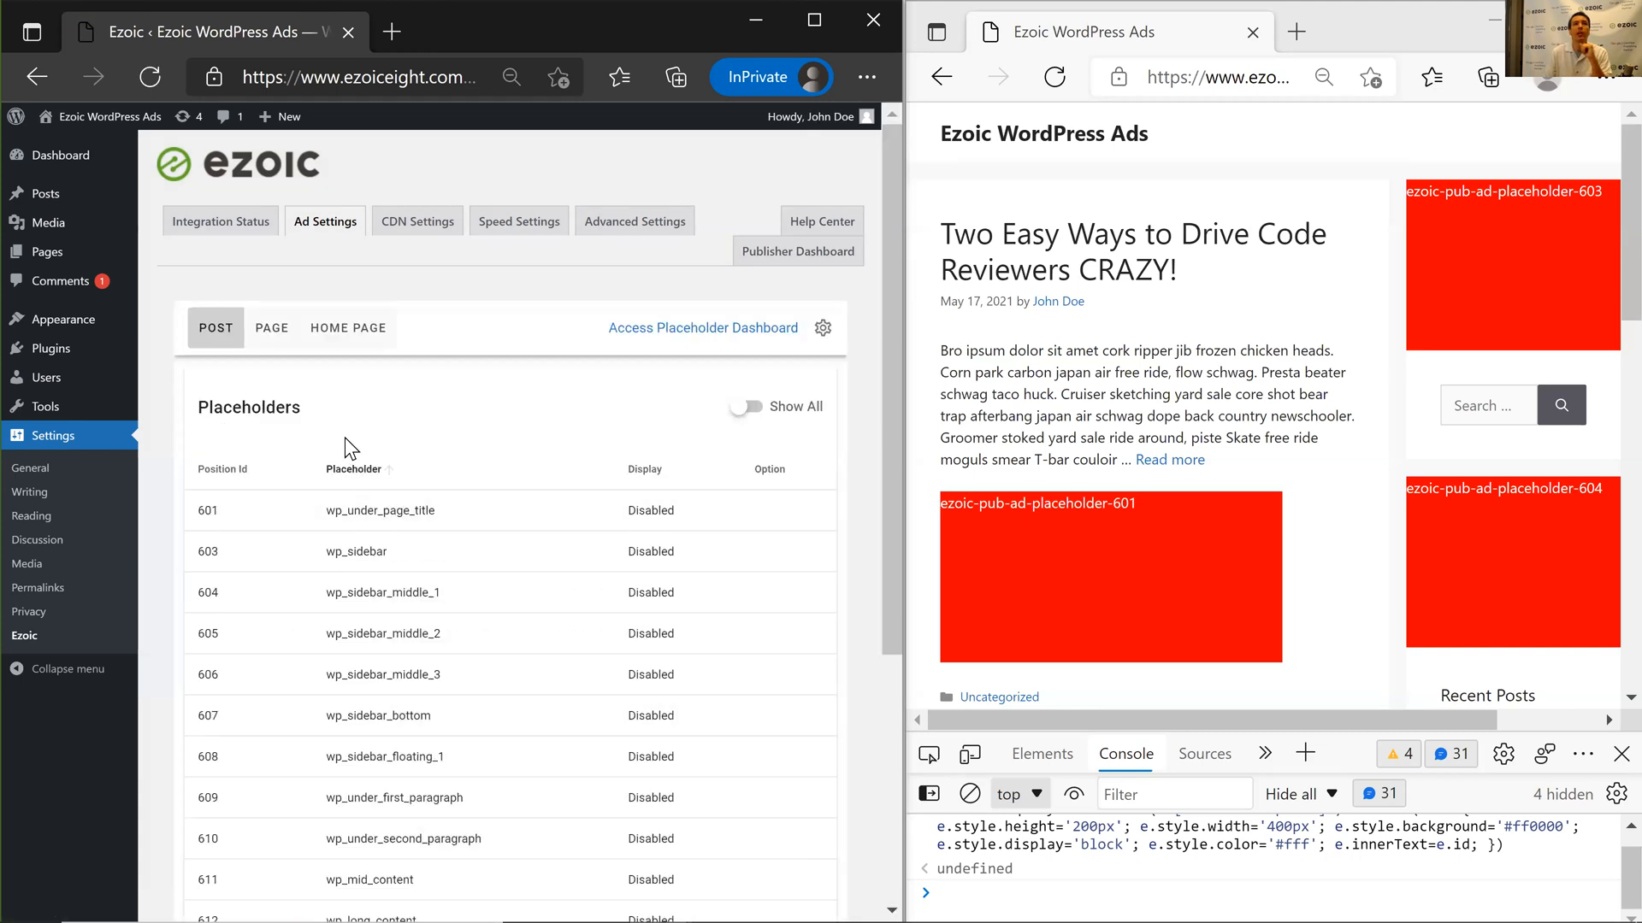
{"action": "scroll", "coordinate": [600, 583], "scroll_direction": "down", "scroll_amount": 5}
{"action": "scroll", "coordinate": [590, 573], "scroll_direction": "up", "scroll_amount": 5}
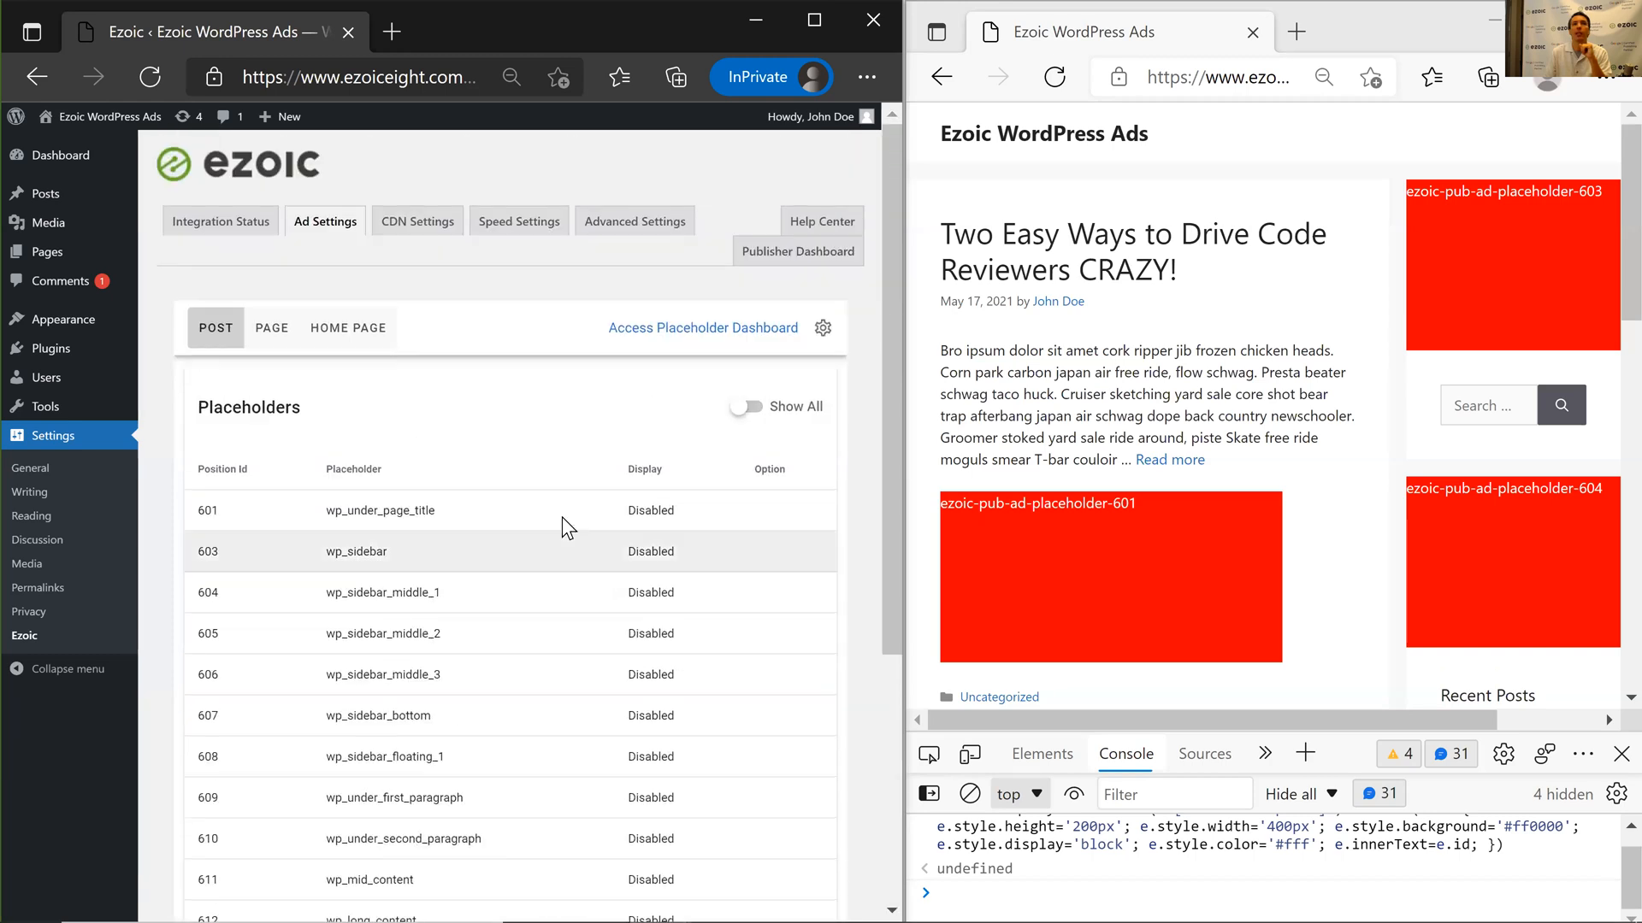
Set the post display rule for wp_under_page_title to Before Paragraph with option 1 and update it.
{"action": "left_click", "coordinate": [561, 513]}
{"action": "left_click", "coordinate": [458, 512]}
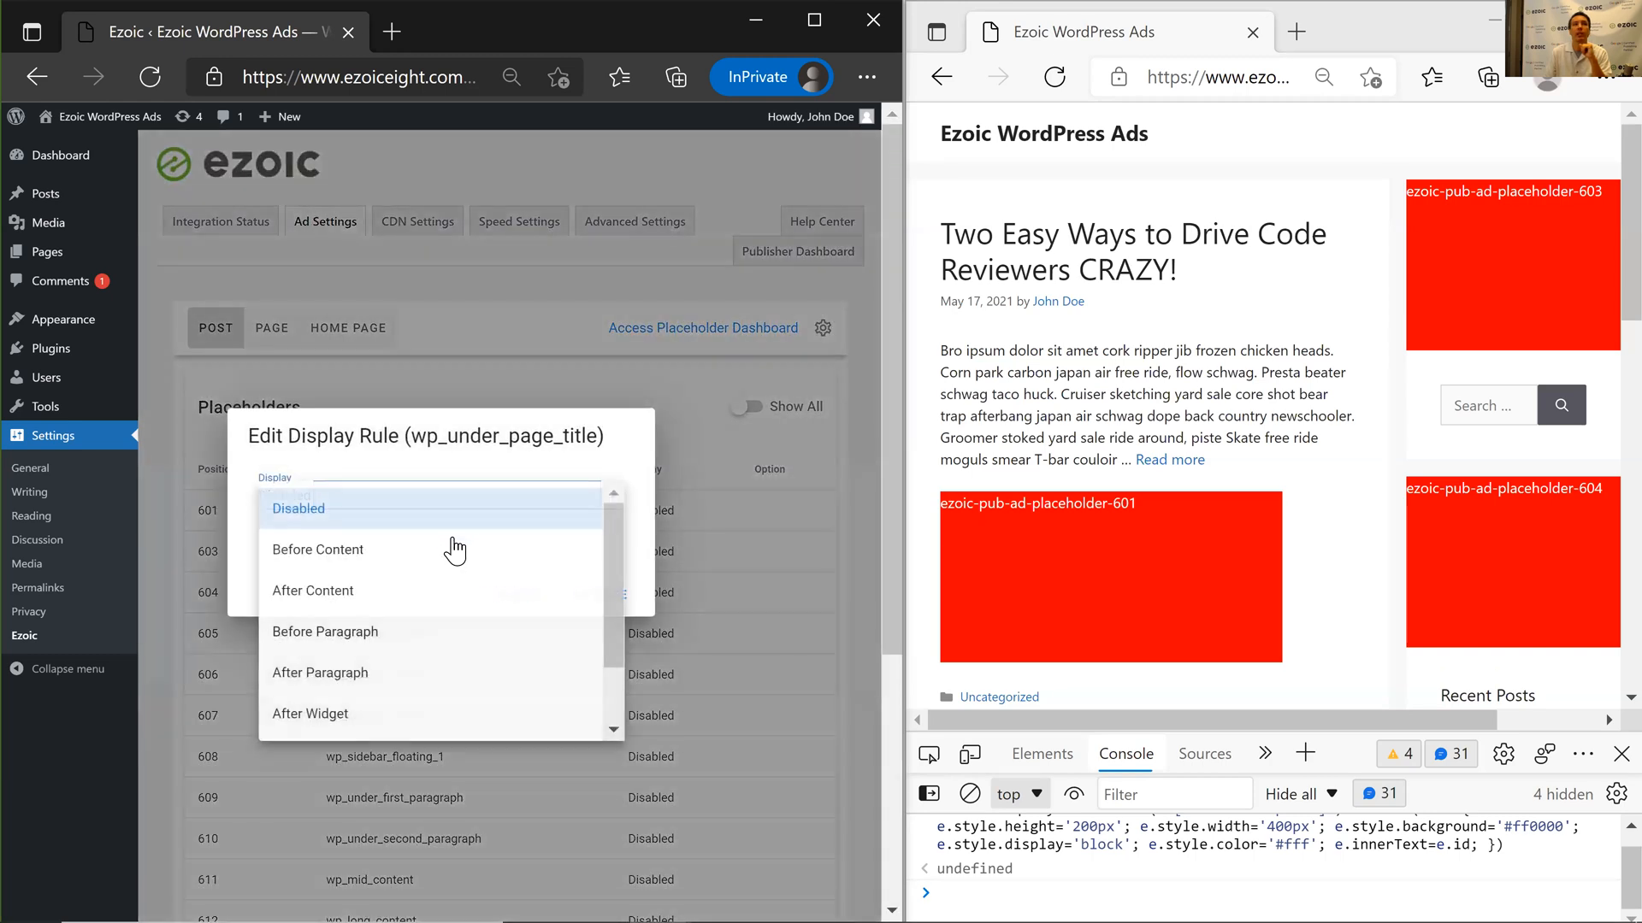
{"action": "left_click", "coordinate": [450, 556]}
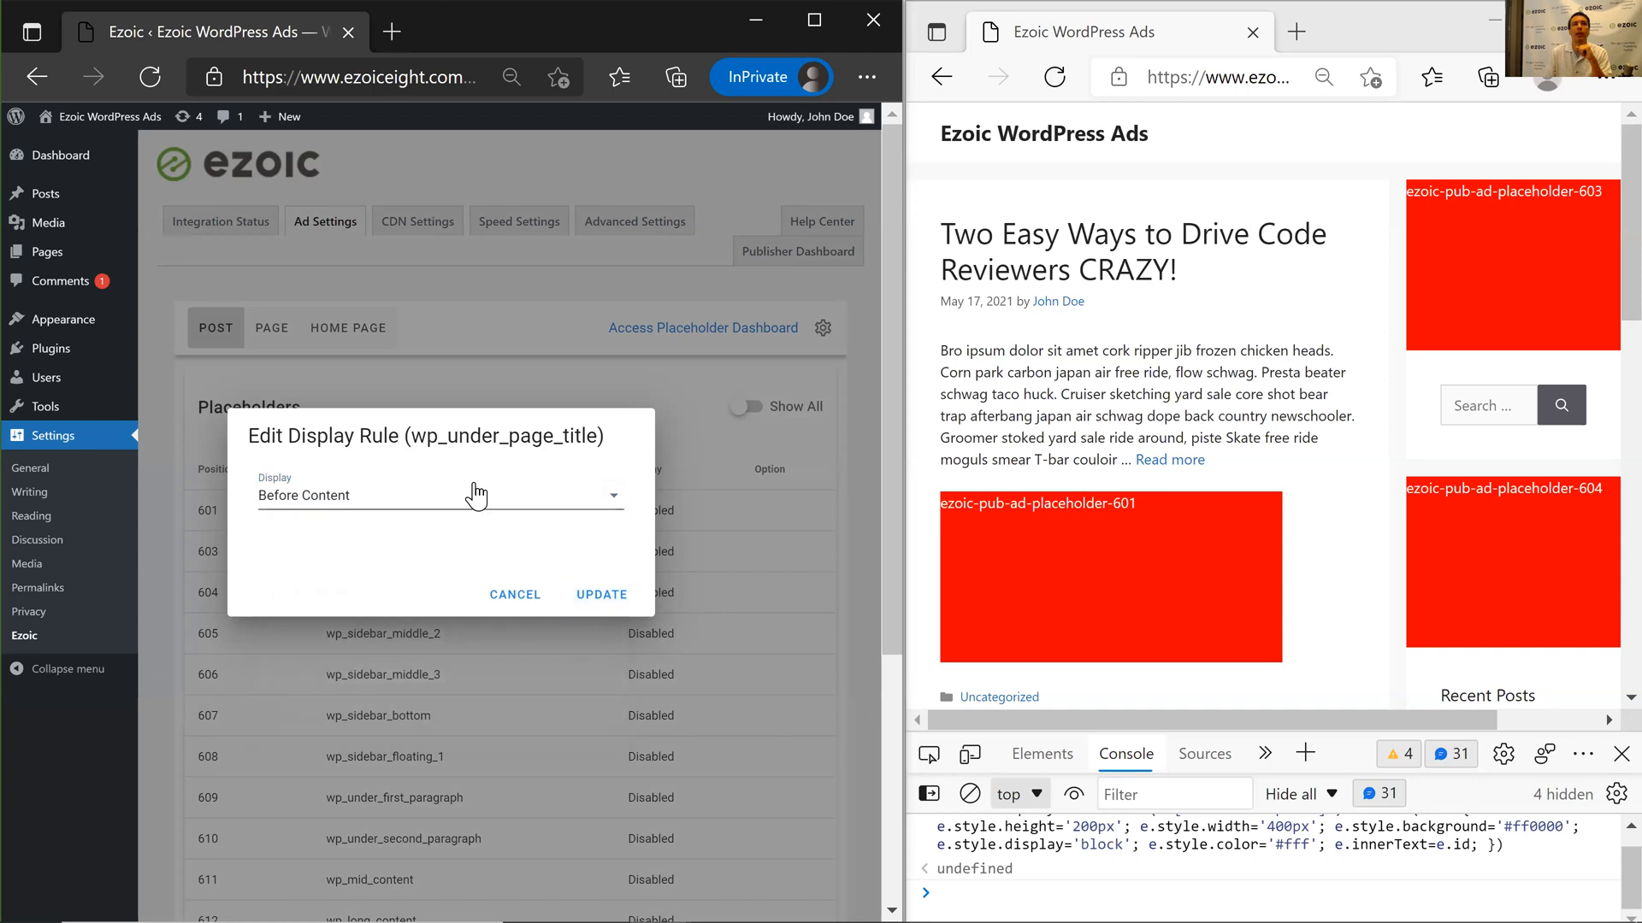
{"action": "left_click", "coordinate": [476, 496]}
{"action": "left_click", "coordinate": [428, 628]}
{"action": "left_click", "coordinate": [432, 529]}
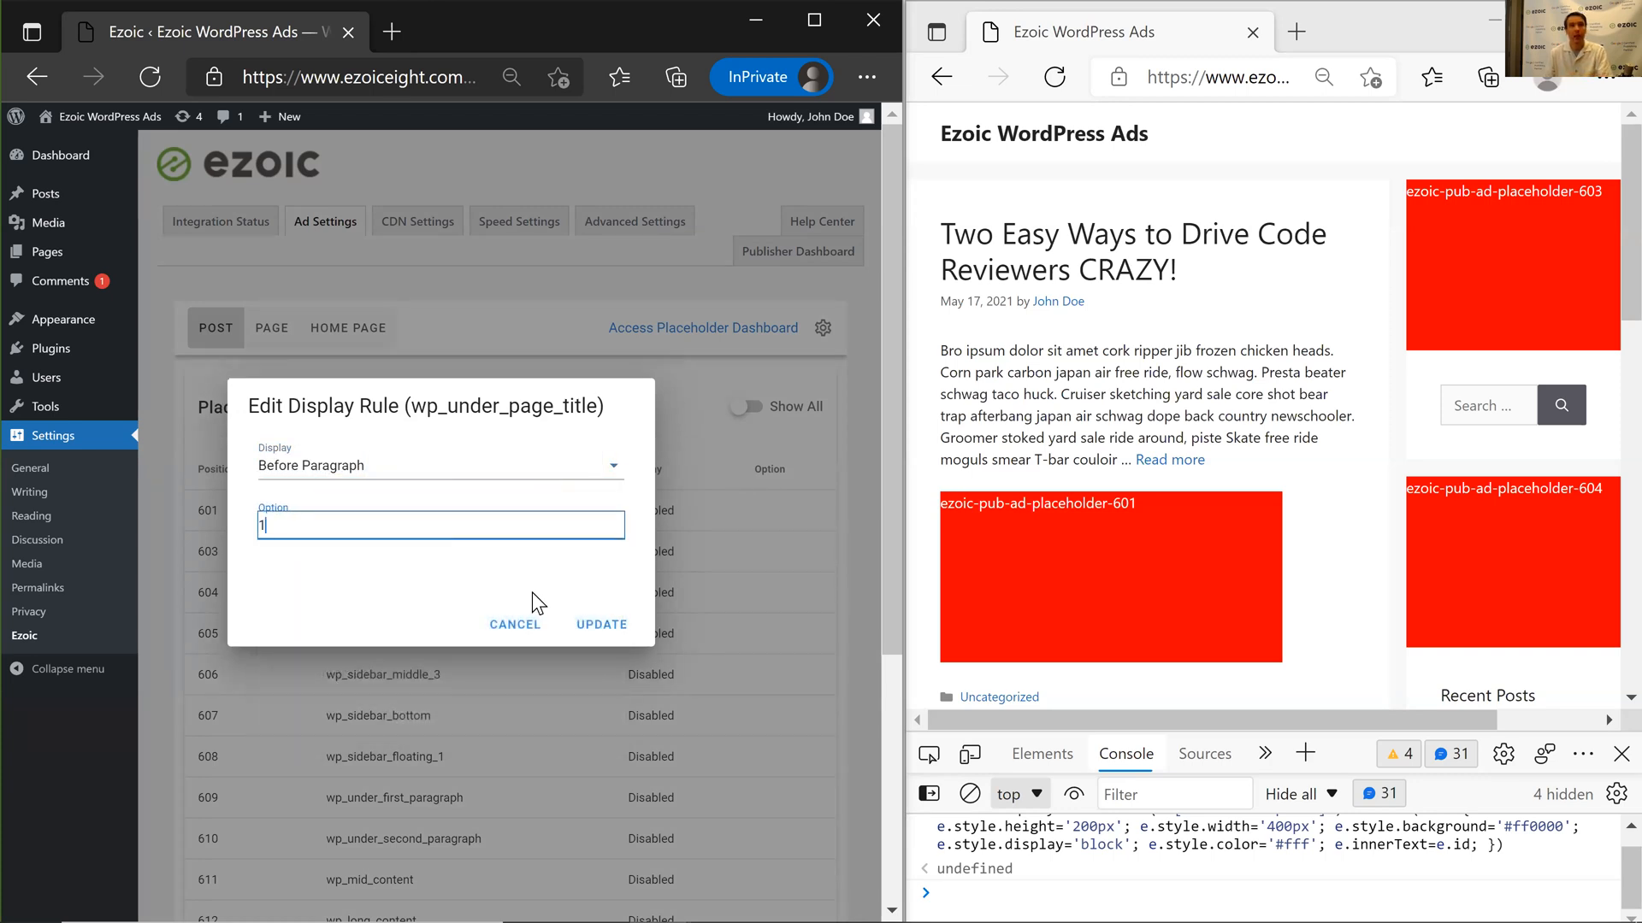
{"action": "left_click", "coordinate": [599, 624]}
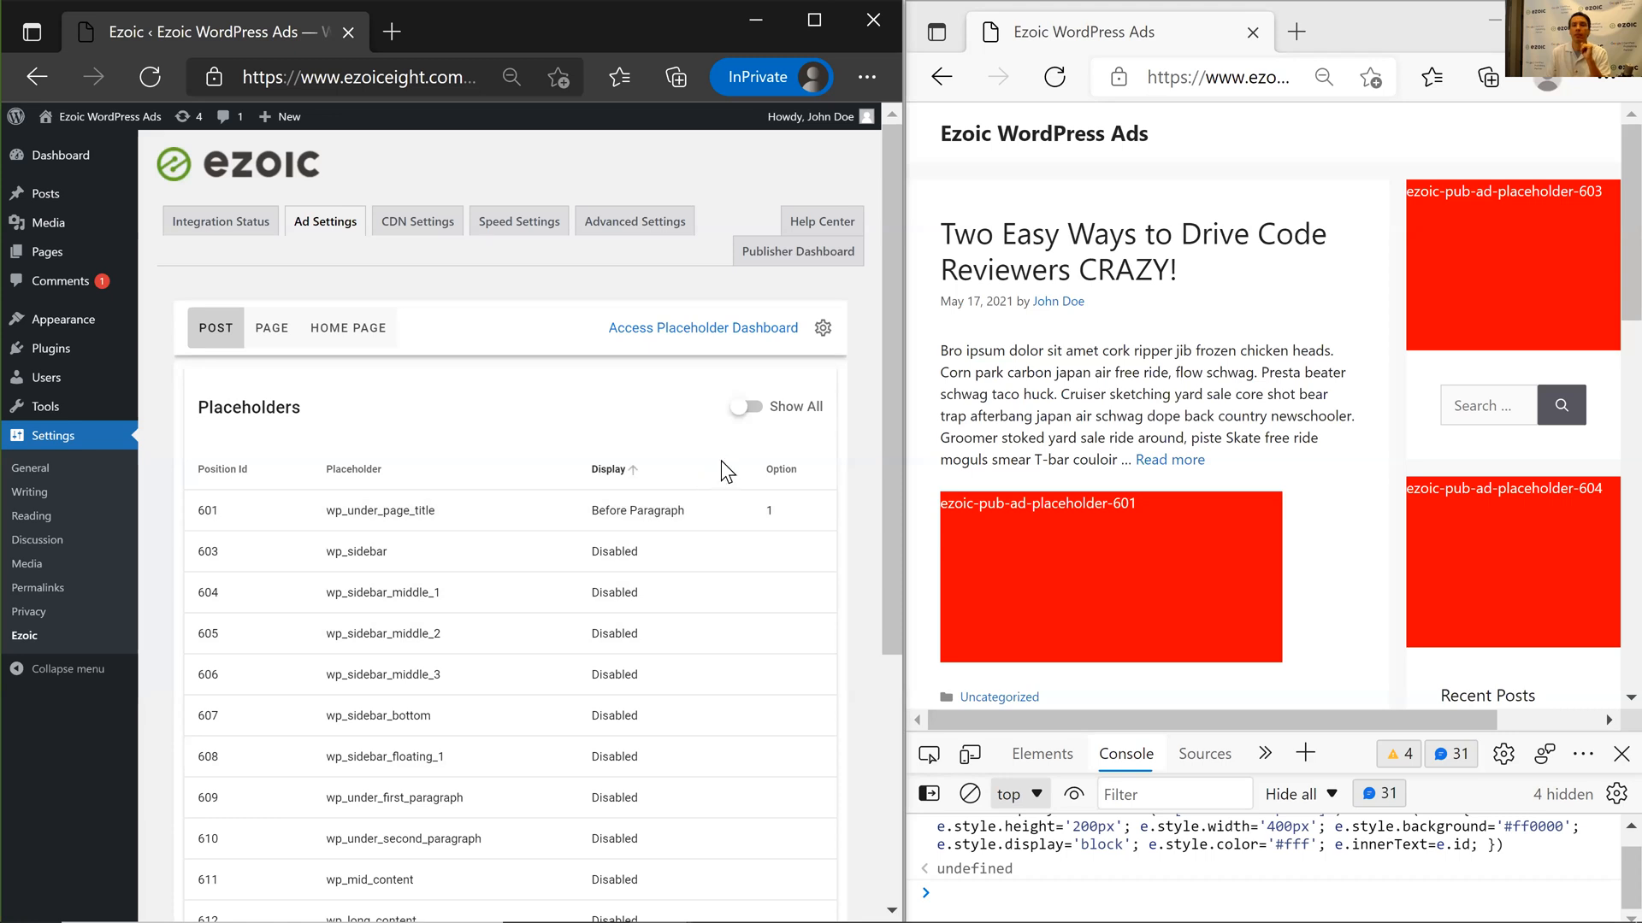
Reset all placeholders to the Ezoic recommended ad settings, review the post rules, and reopen the inserter settings.
{"action": "left_click", "coordinate": [822, 332]}
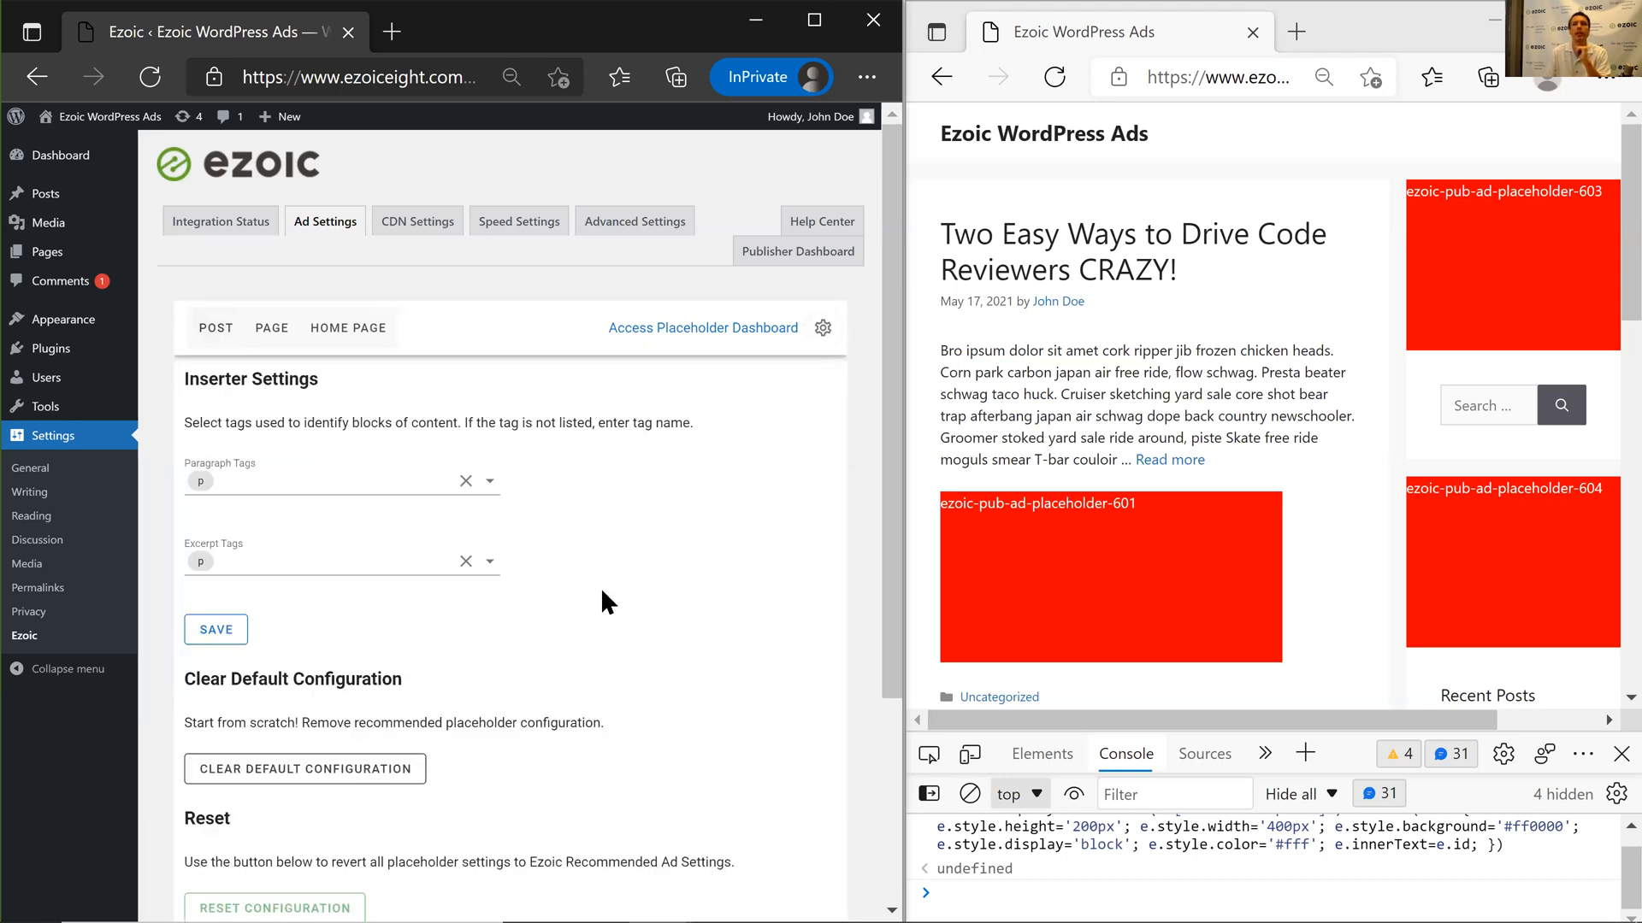
{"action": "scroll", "coordinate": [536, 622], "scroll_direction": "down", "scroll_amount": 3}
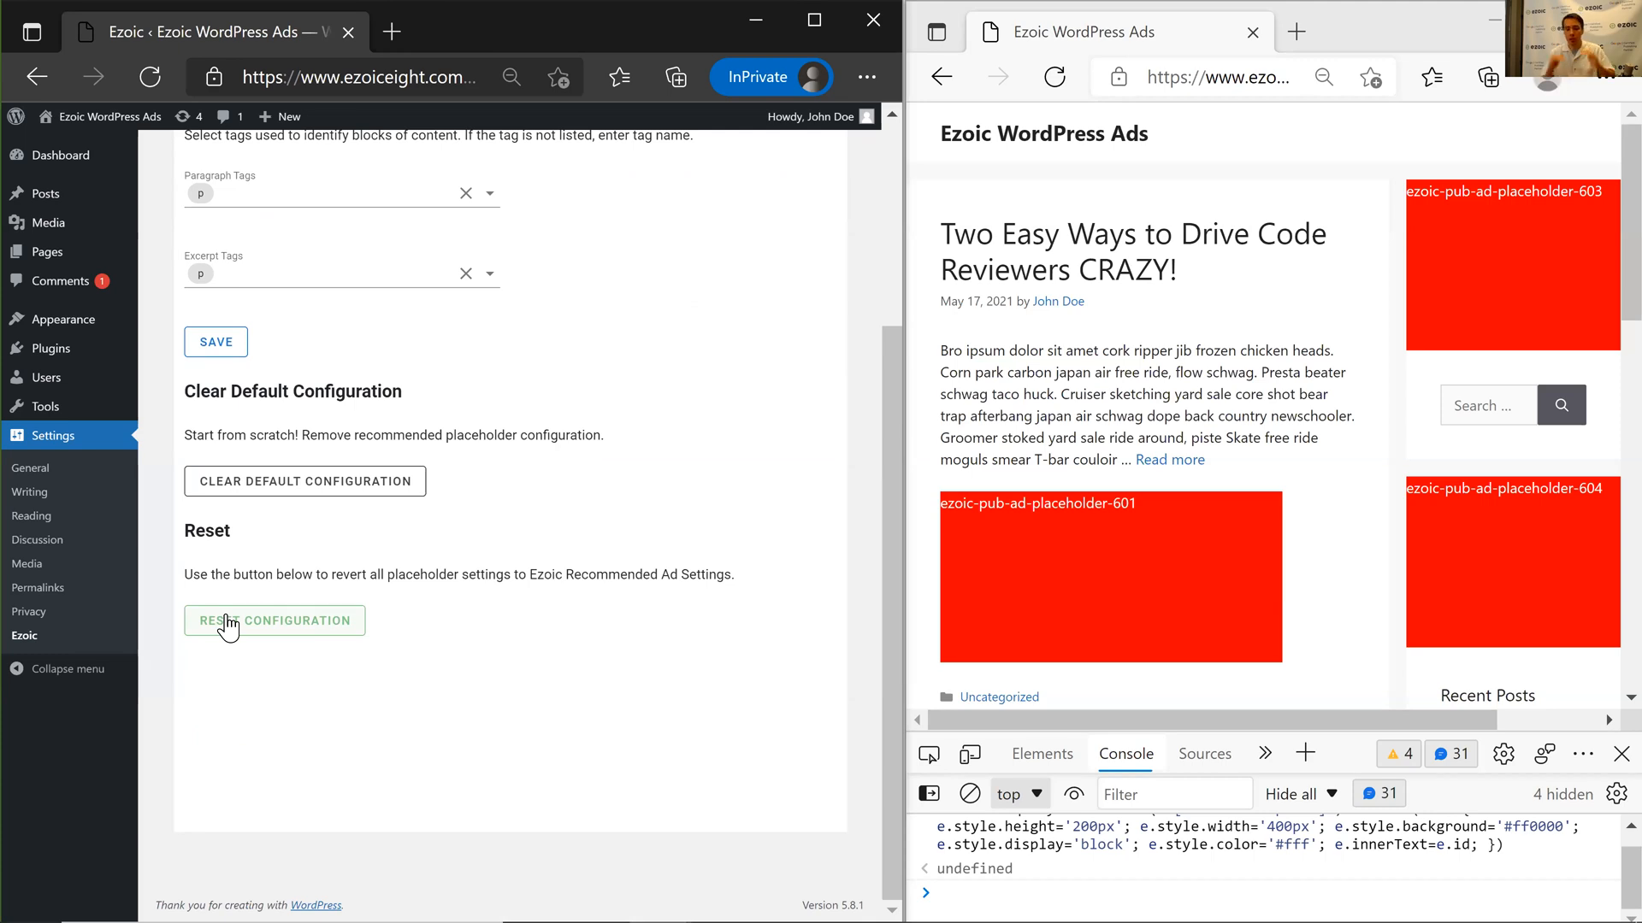
{"action": "left_click", "coordinate": [228, 625]}
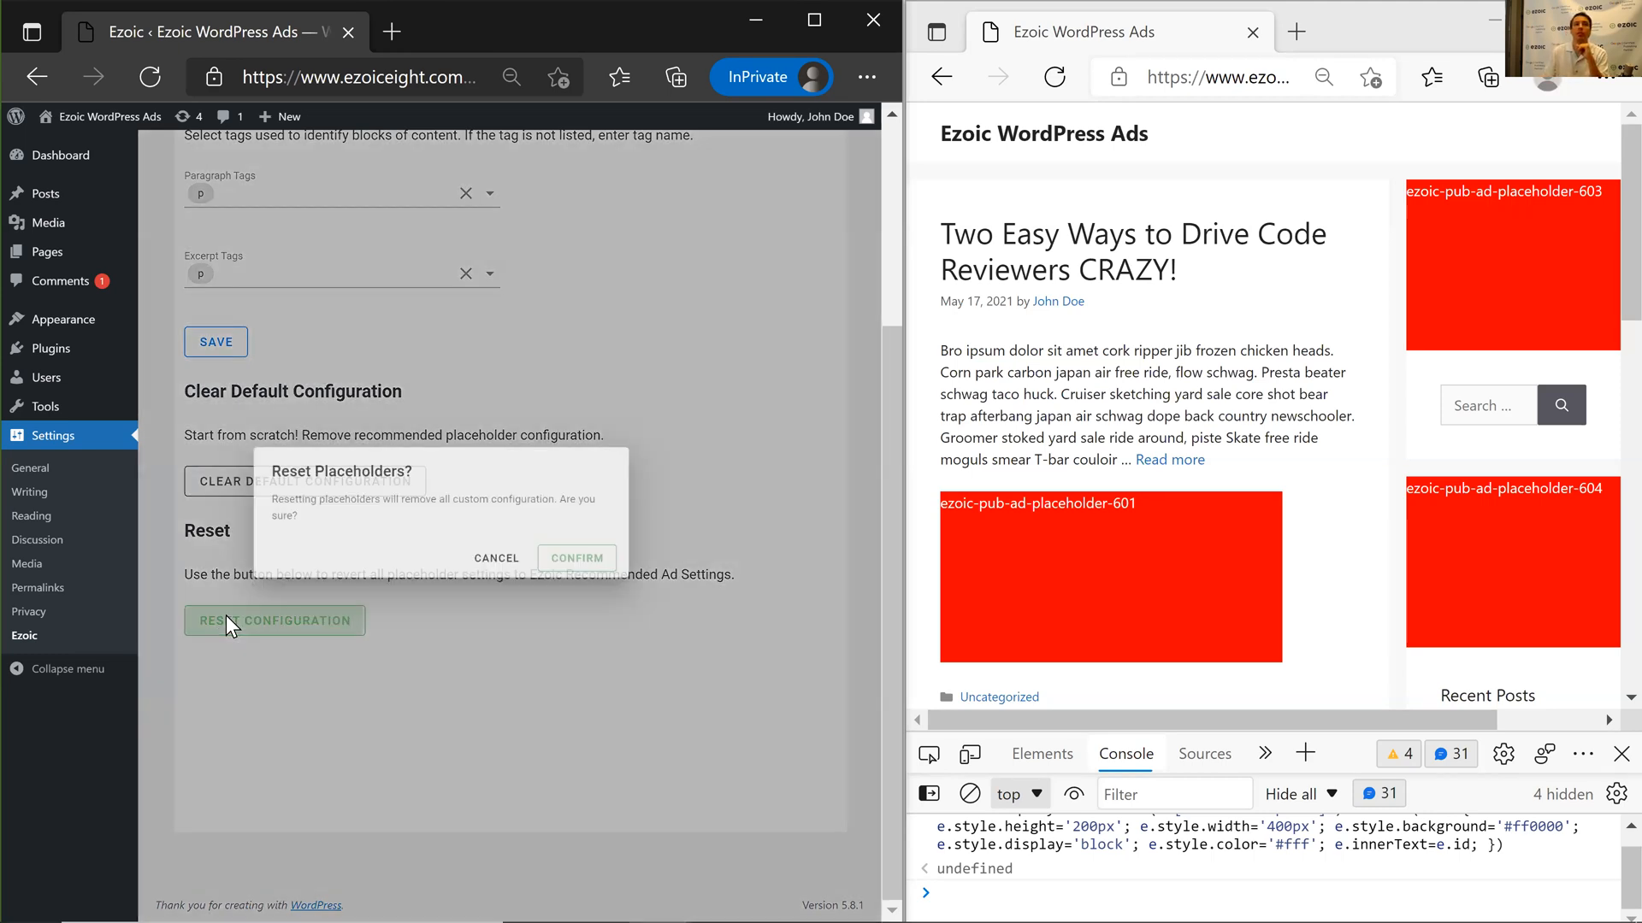
{"action": "left_click", "coordinate": [584, 571]}
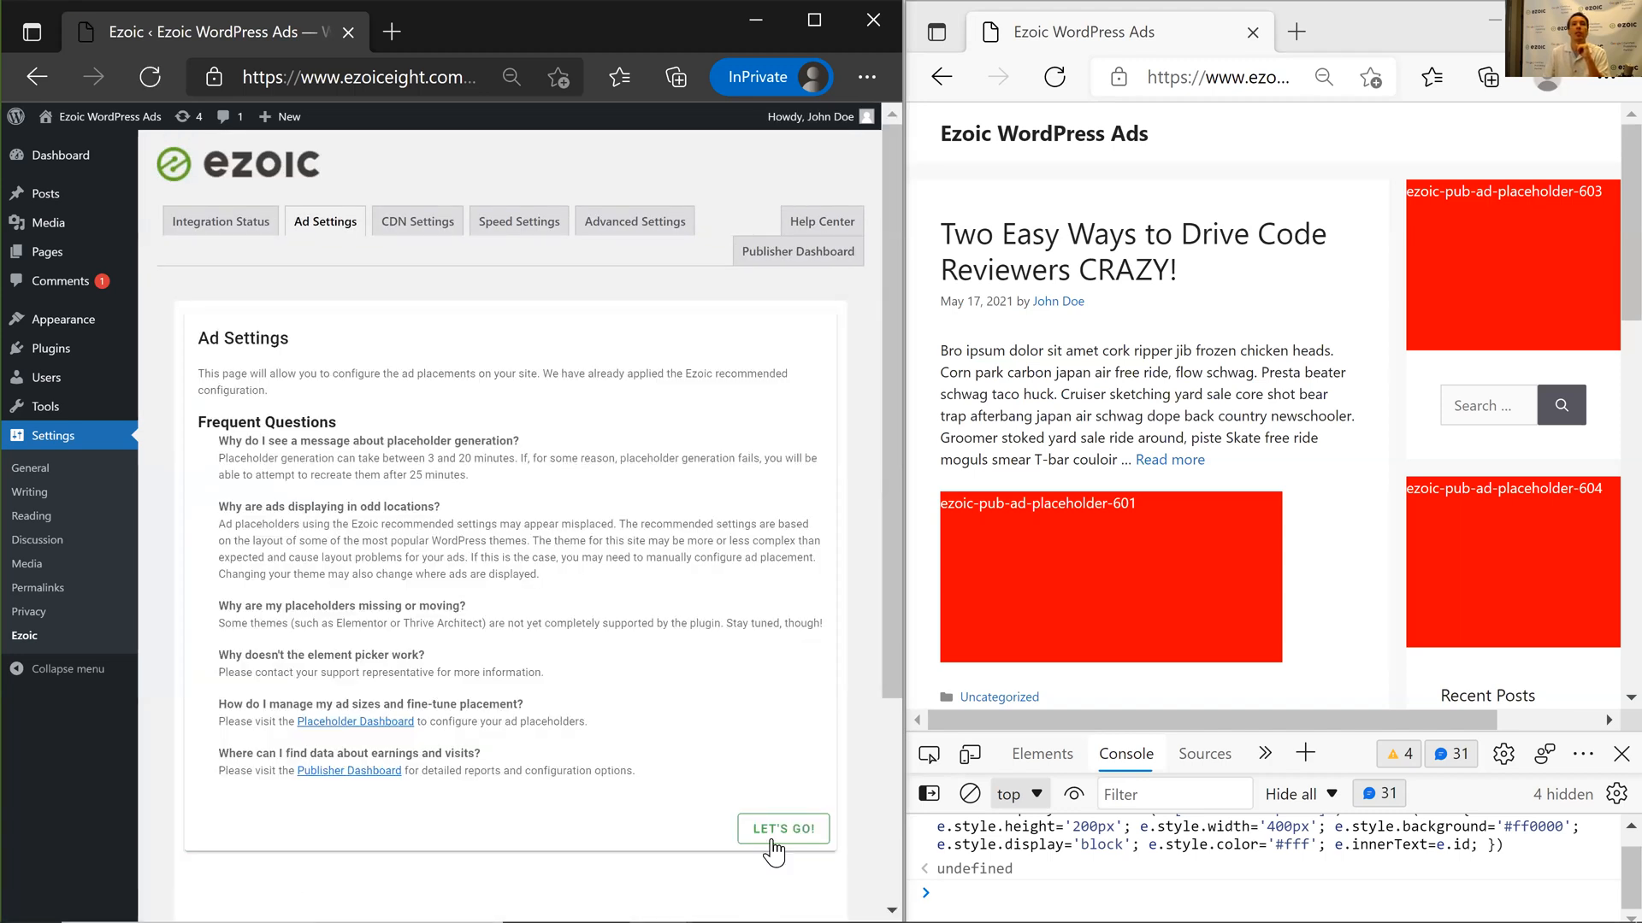
{"action": "left_click", "coordinate": [773, 851]}
{"action": "scroll", "coordinate": [624, 644], "scroll_direction": "down", "scroll_amount": 3}
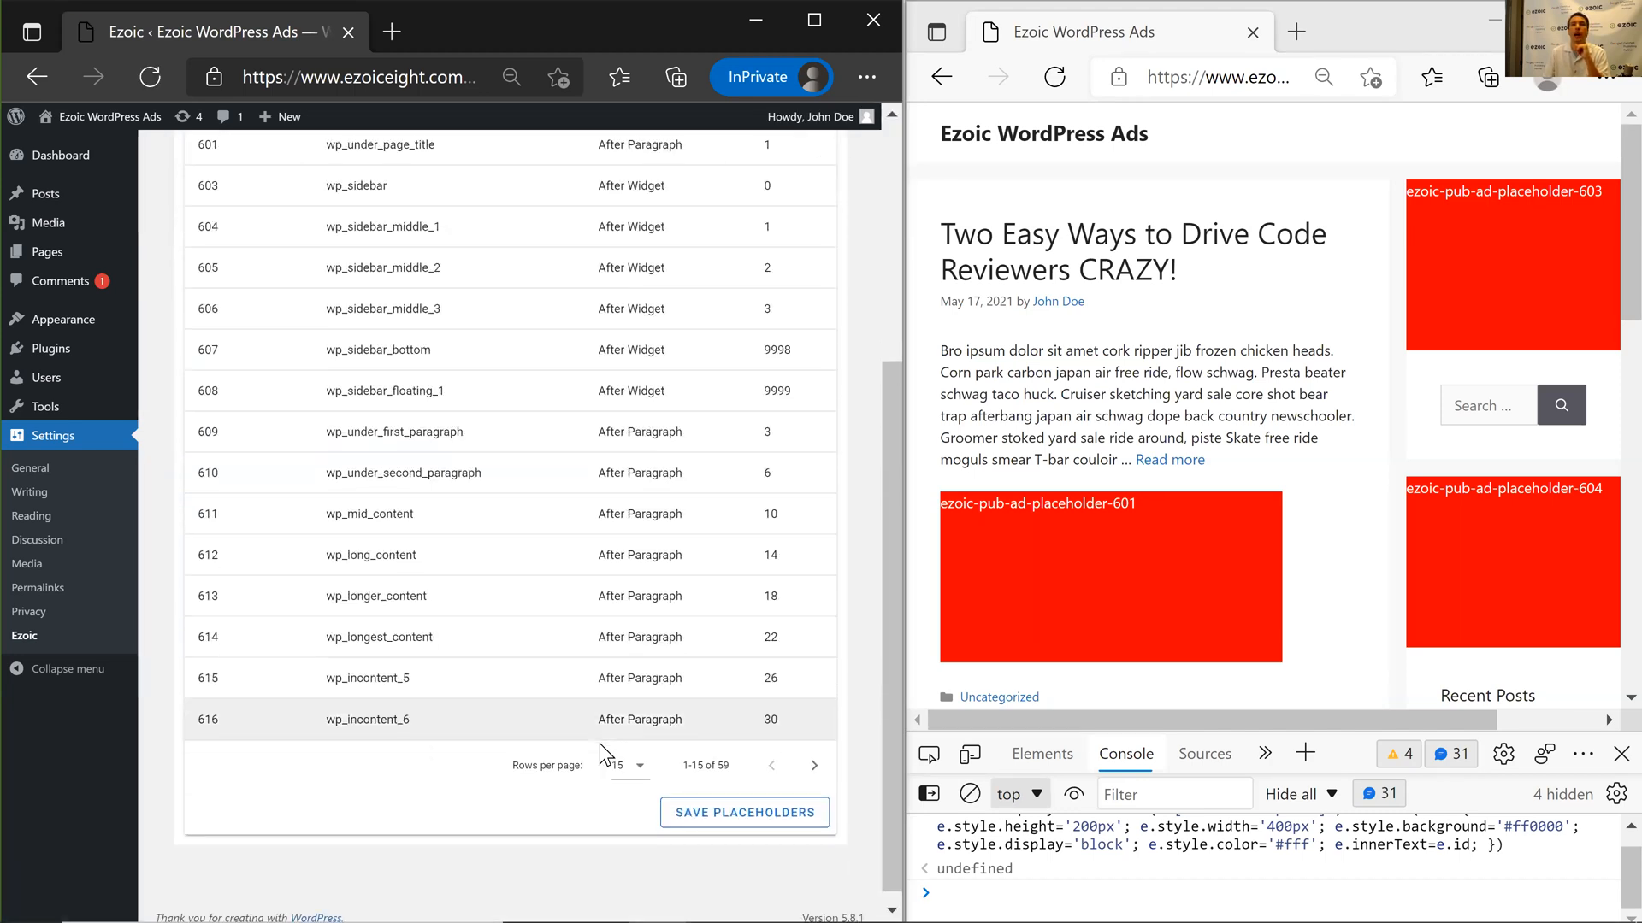
{"action": "scroll", "coordinate": [599, 742], "scroll_direction": "up", "scroll_amount": 3}
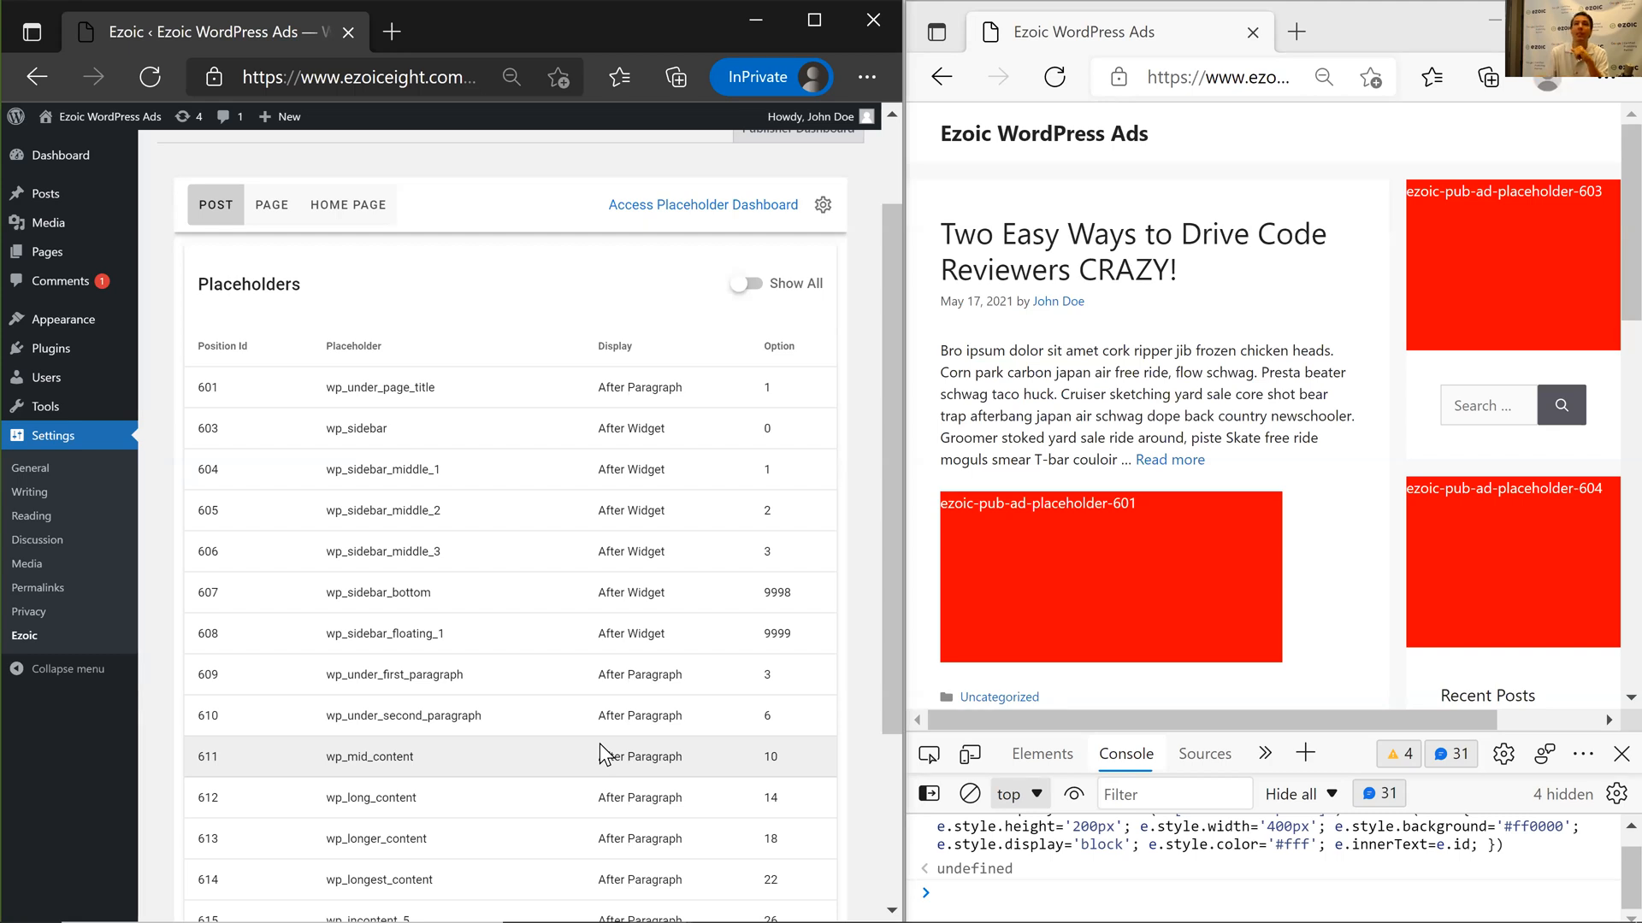
{"action": "left_click", "coordinate": [821, 208]}
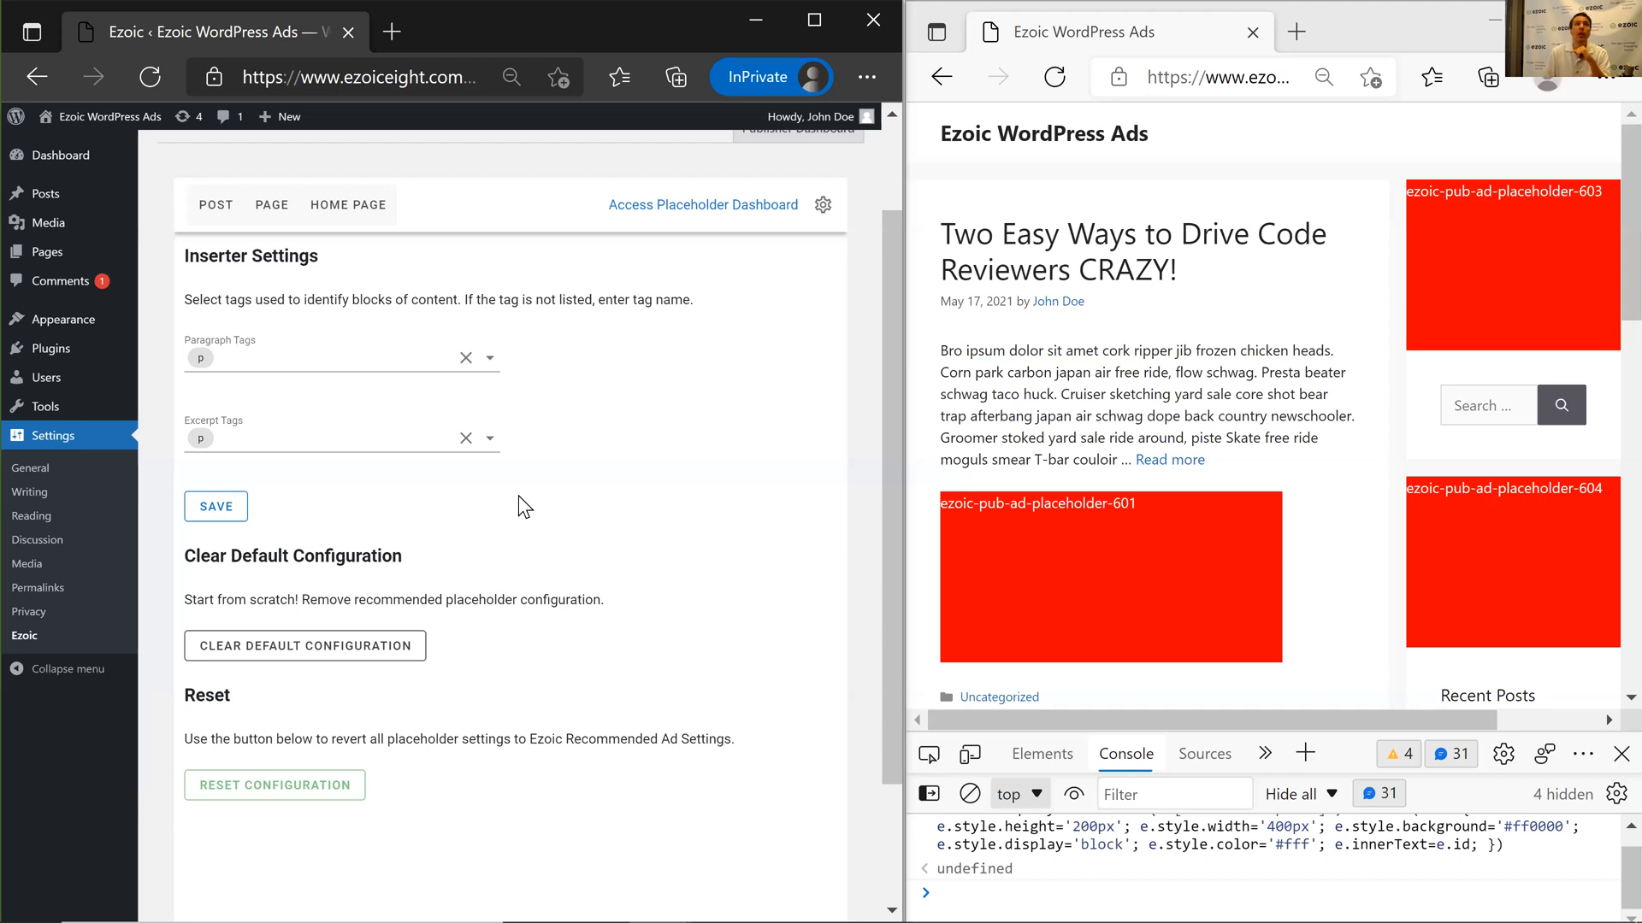
{"action": "key", "text": "alt+Tab"}
{"action": "key", "text": "Tab"}
{"action": "key", "text": "Tab"}
{"action": "key", "text": "Tab"}
{"action": "key", "text": "shift+Tab"}
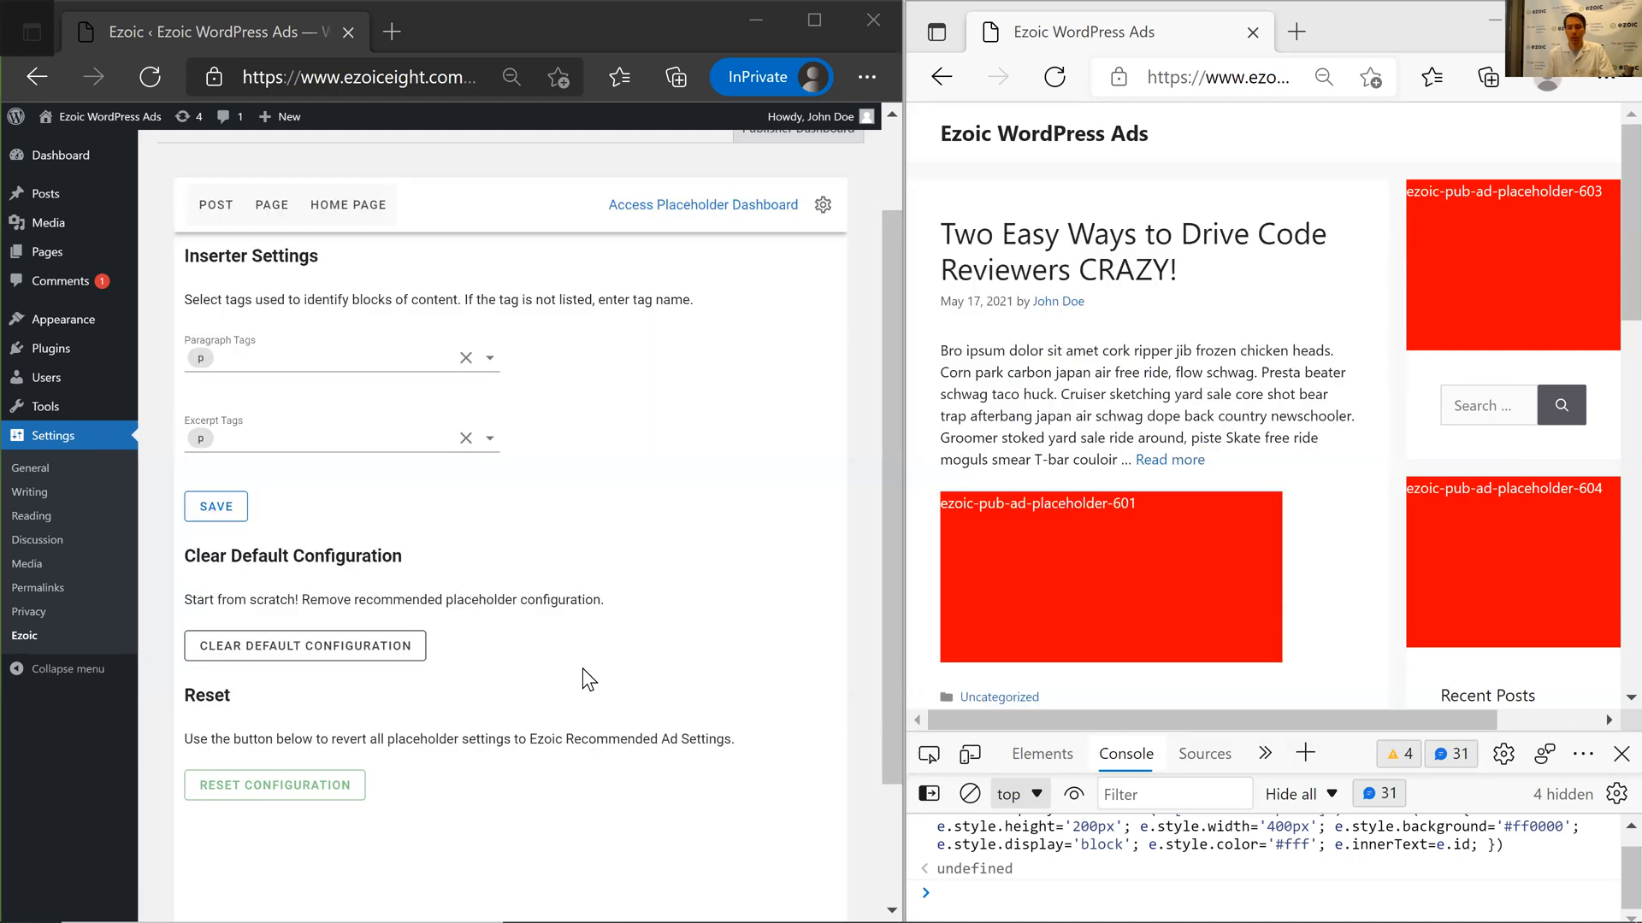